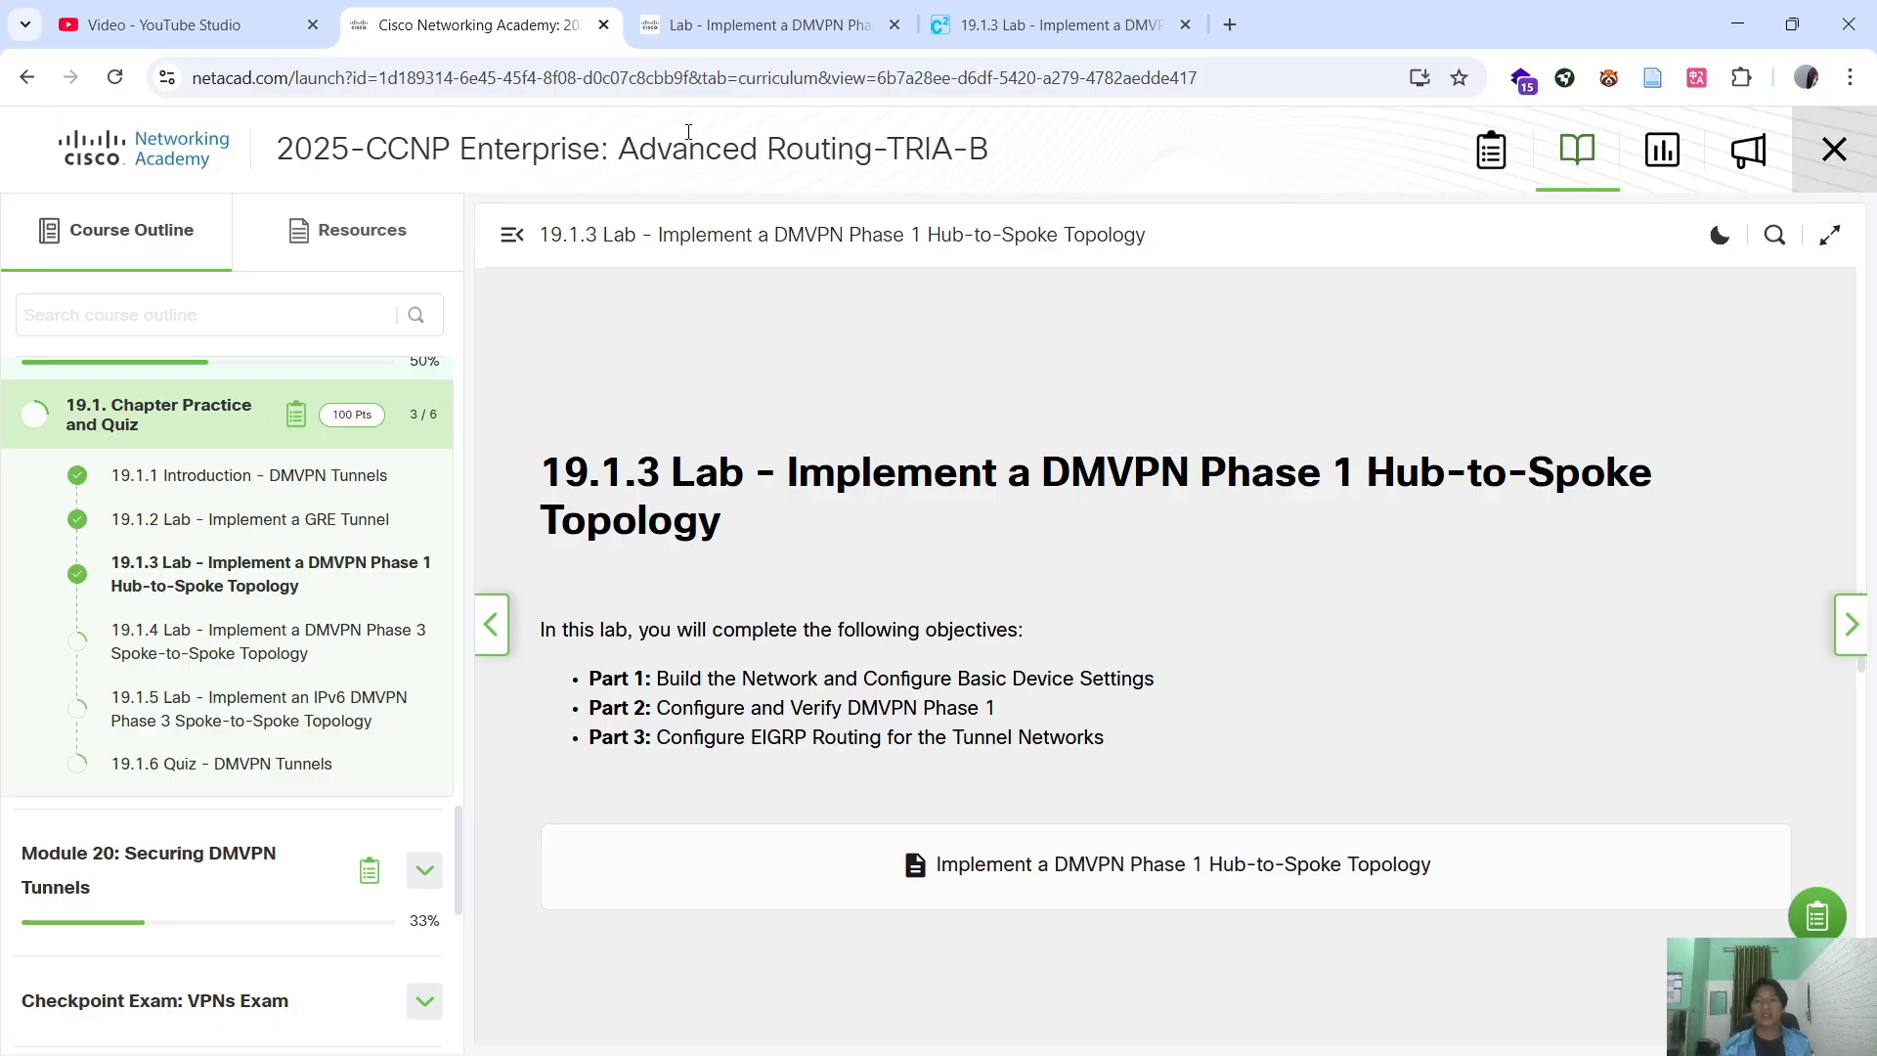
Arrange the DMVPN Phase 1 lab PDF and the Cisco Modeling Labs workbench side by side in separate browser windows.
left_click(706, 15)
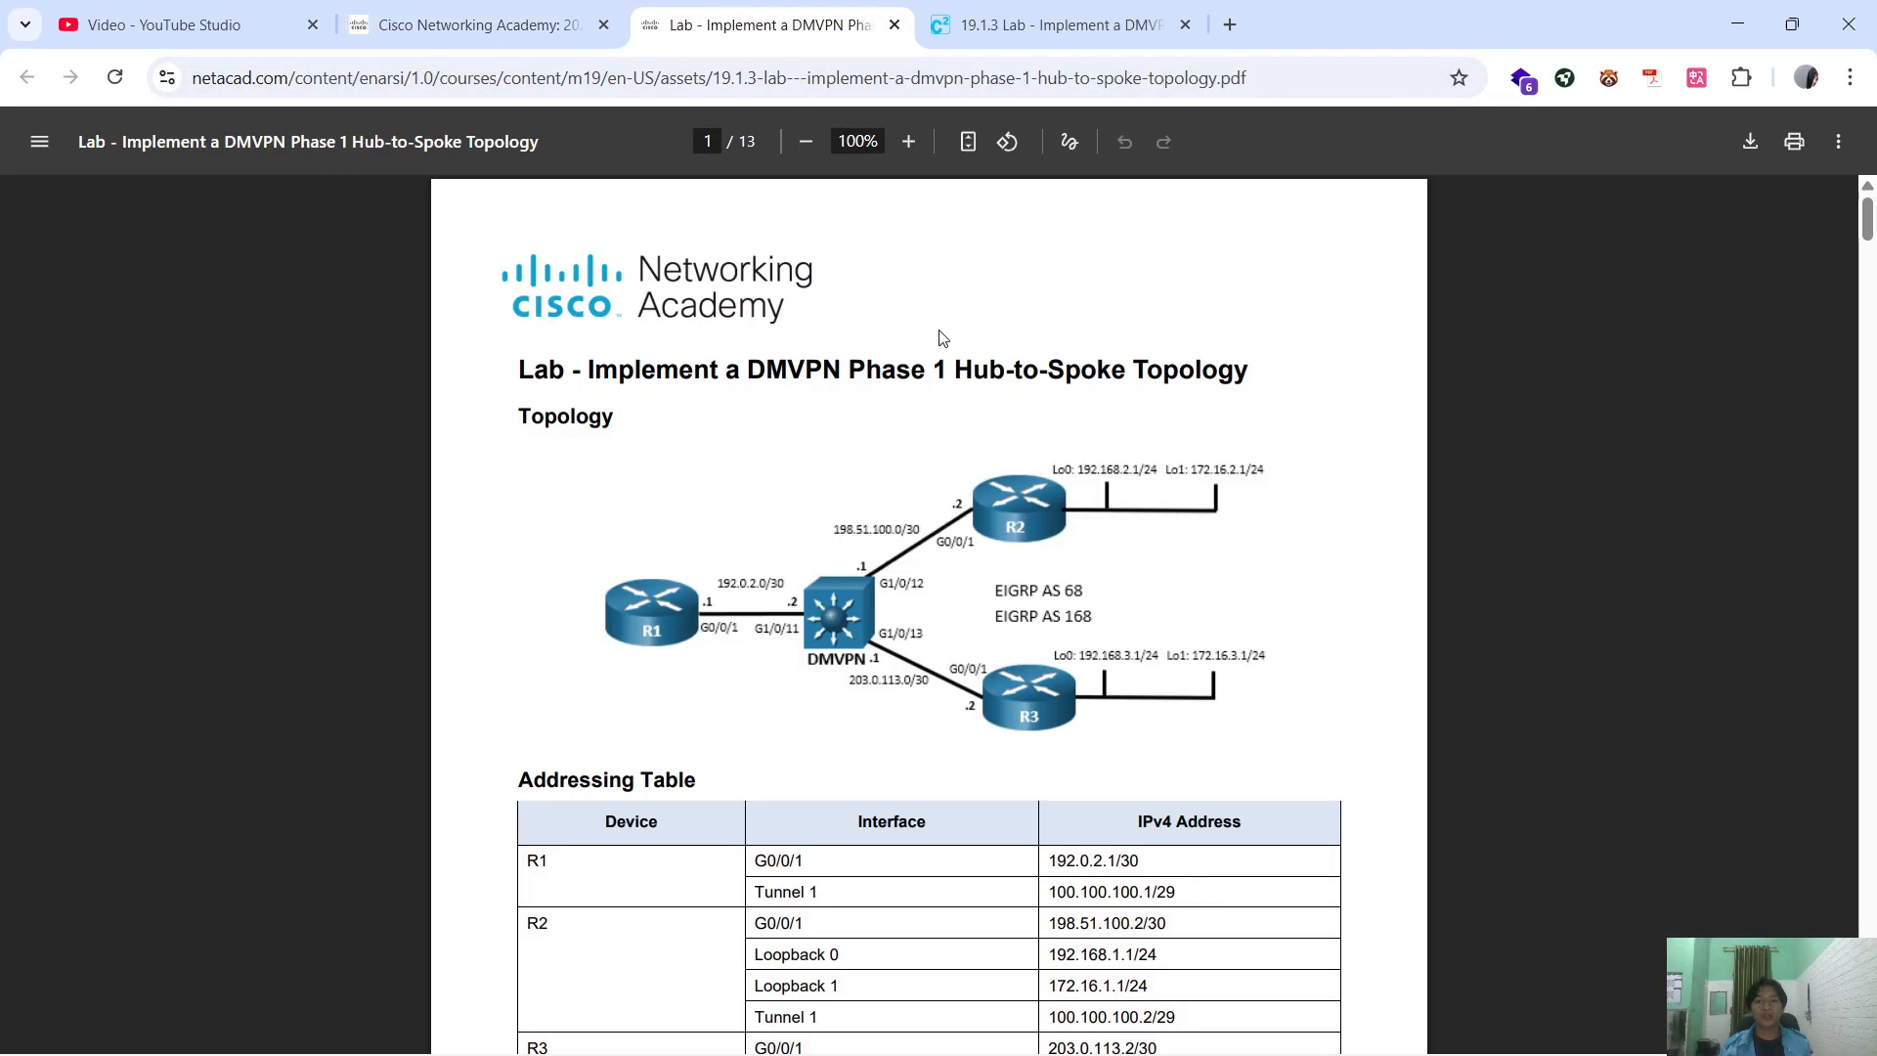
left_click(1041, 27)
left_click_drag(1041, 28, 1095, 101)
key("super+Right")
left_click(268, 391)
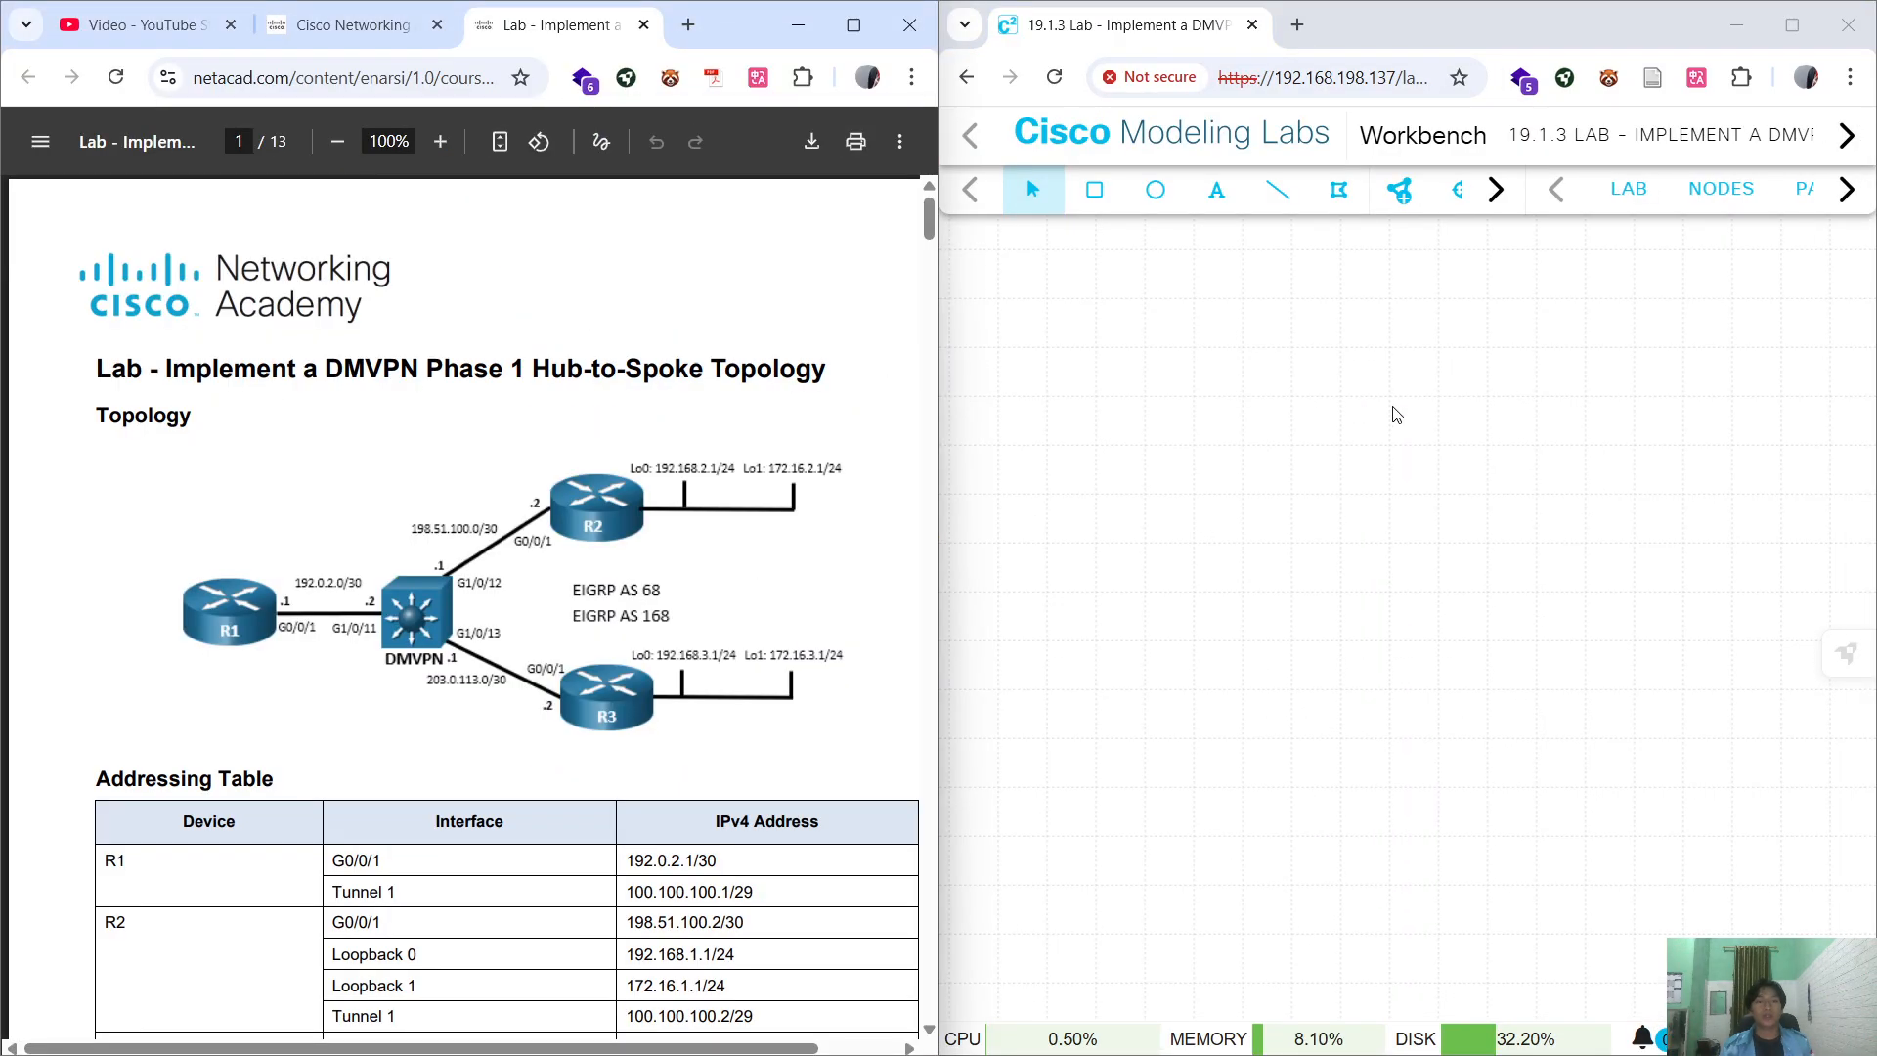
left_click(1427, 445)
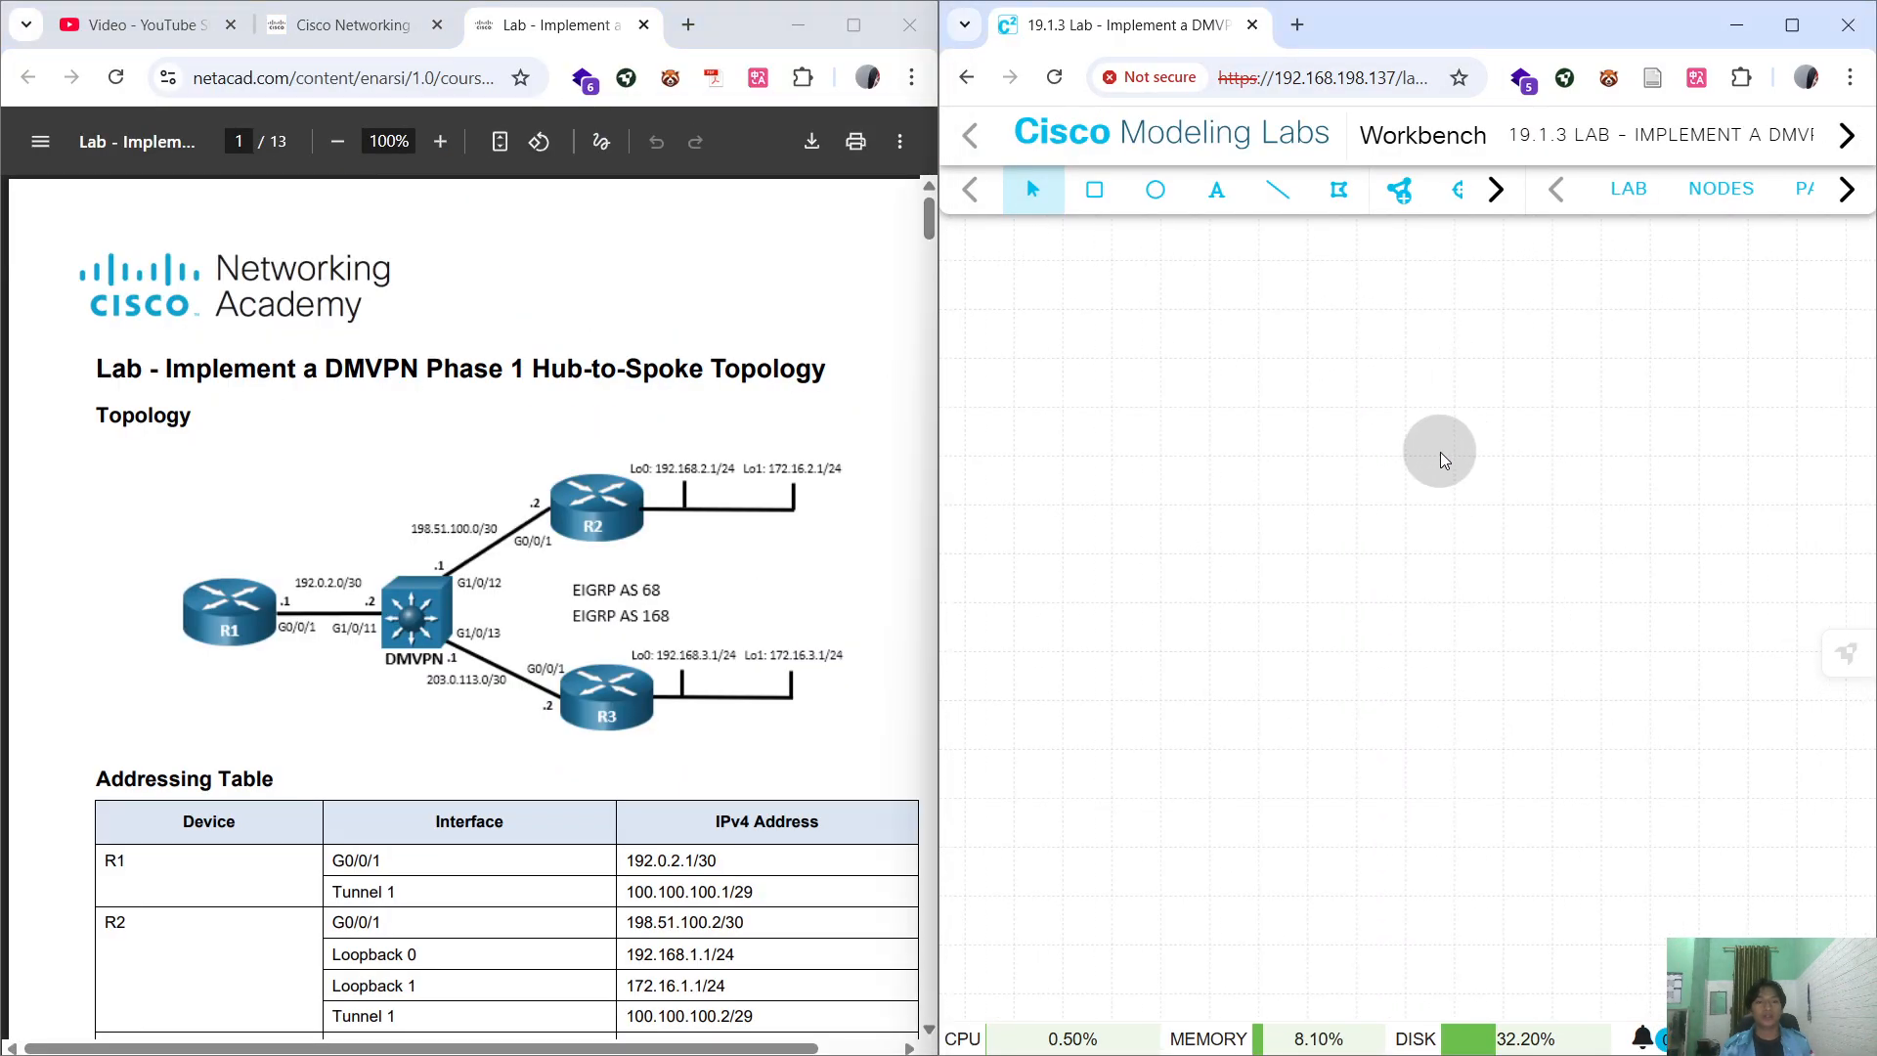
Add three IOL (4s) routers and one IOL-L2 switch to the canvas, laid out like the lab's topology diagram.
left_click(1495, 192)
left_click(1126, 191)
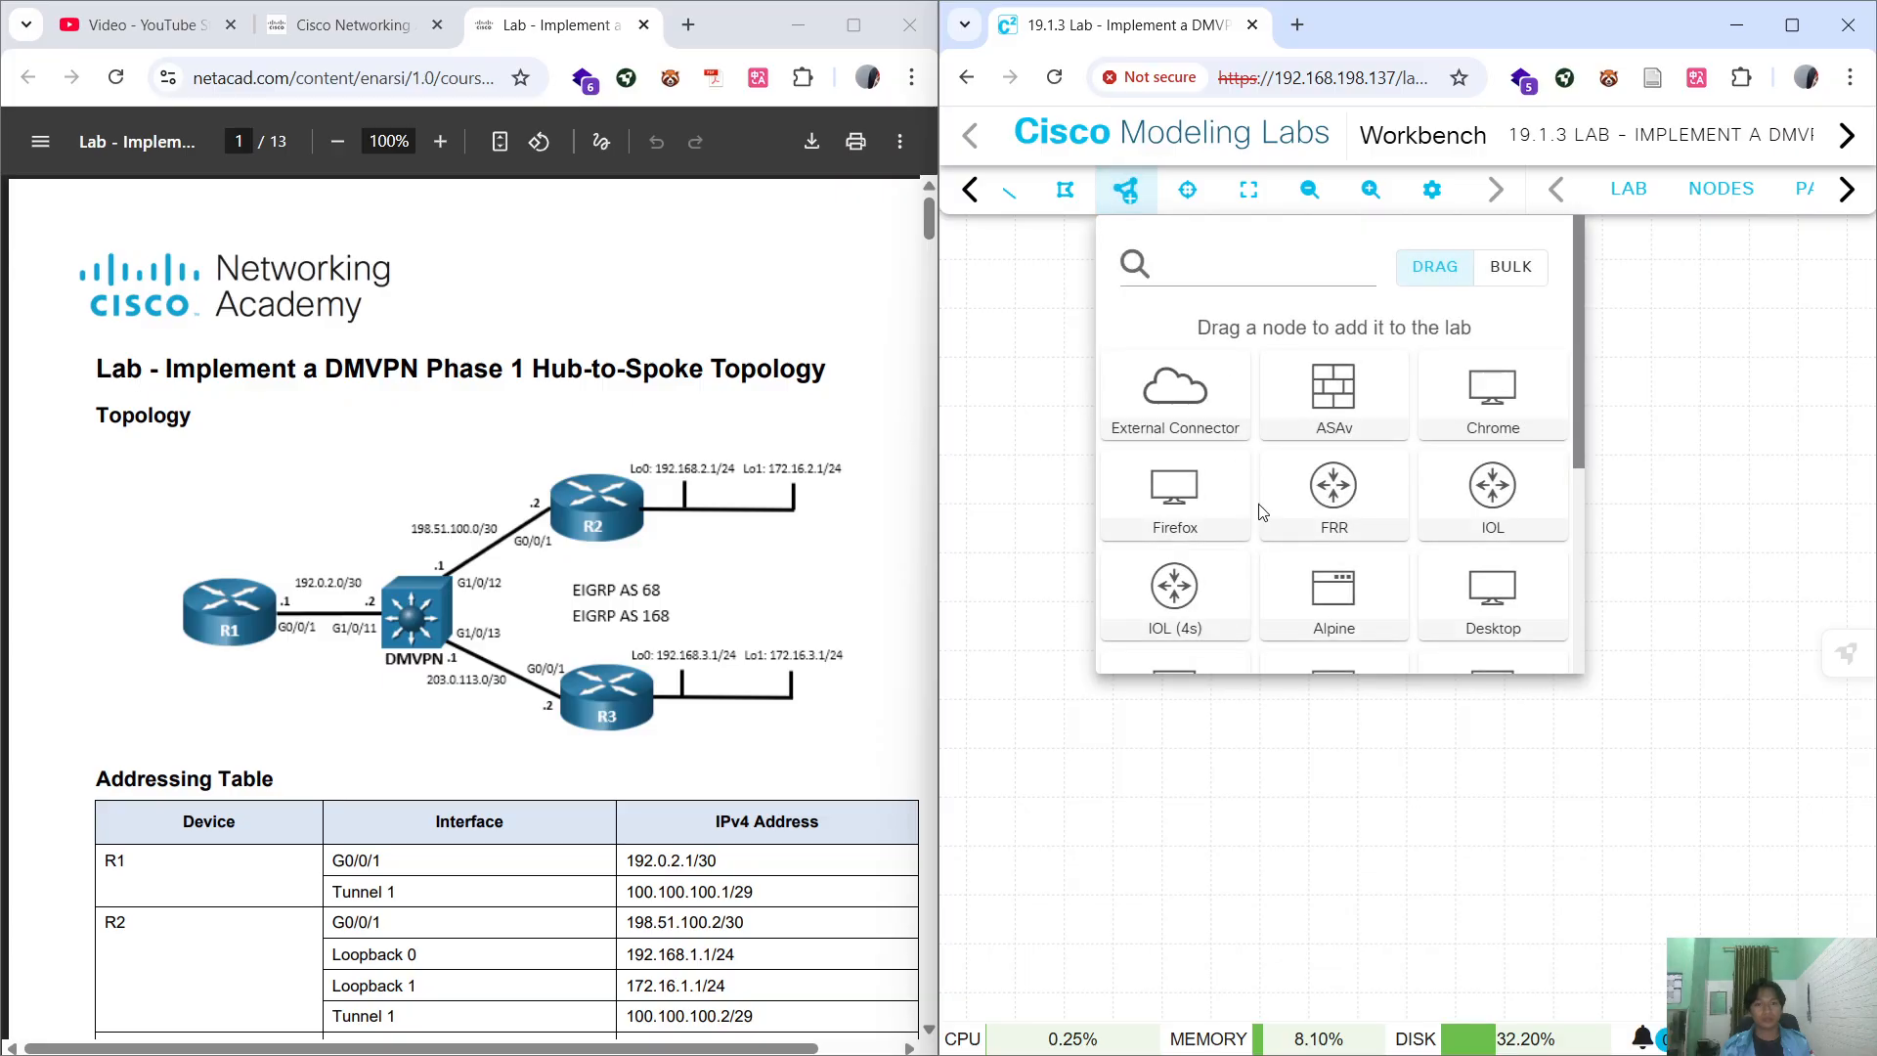
left_click_drag(1231, 560, 1490, 508)
left_click_drag(1182, 583, 1508, 713)
scroll(1300, 576, "down", 3)
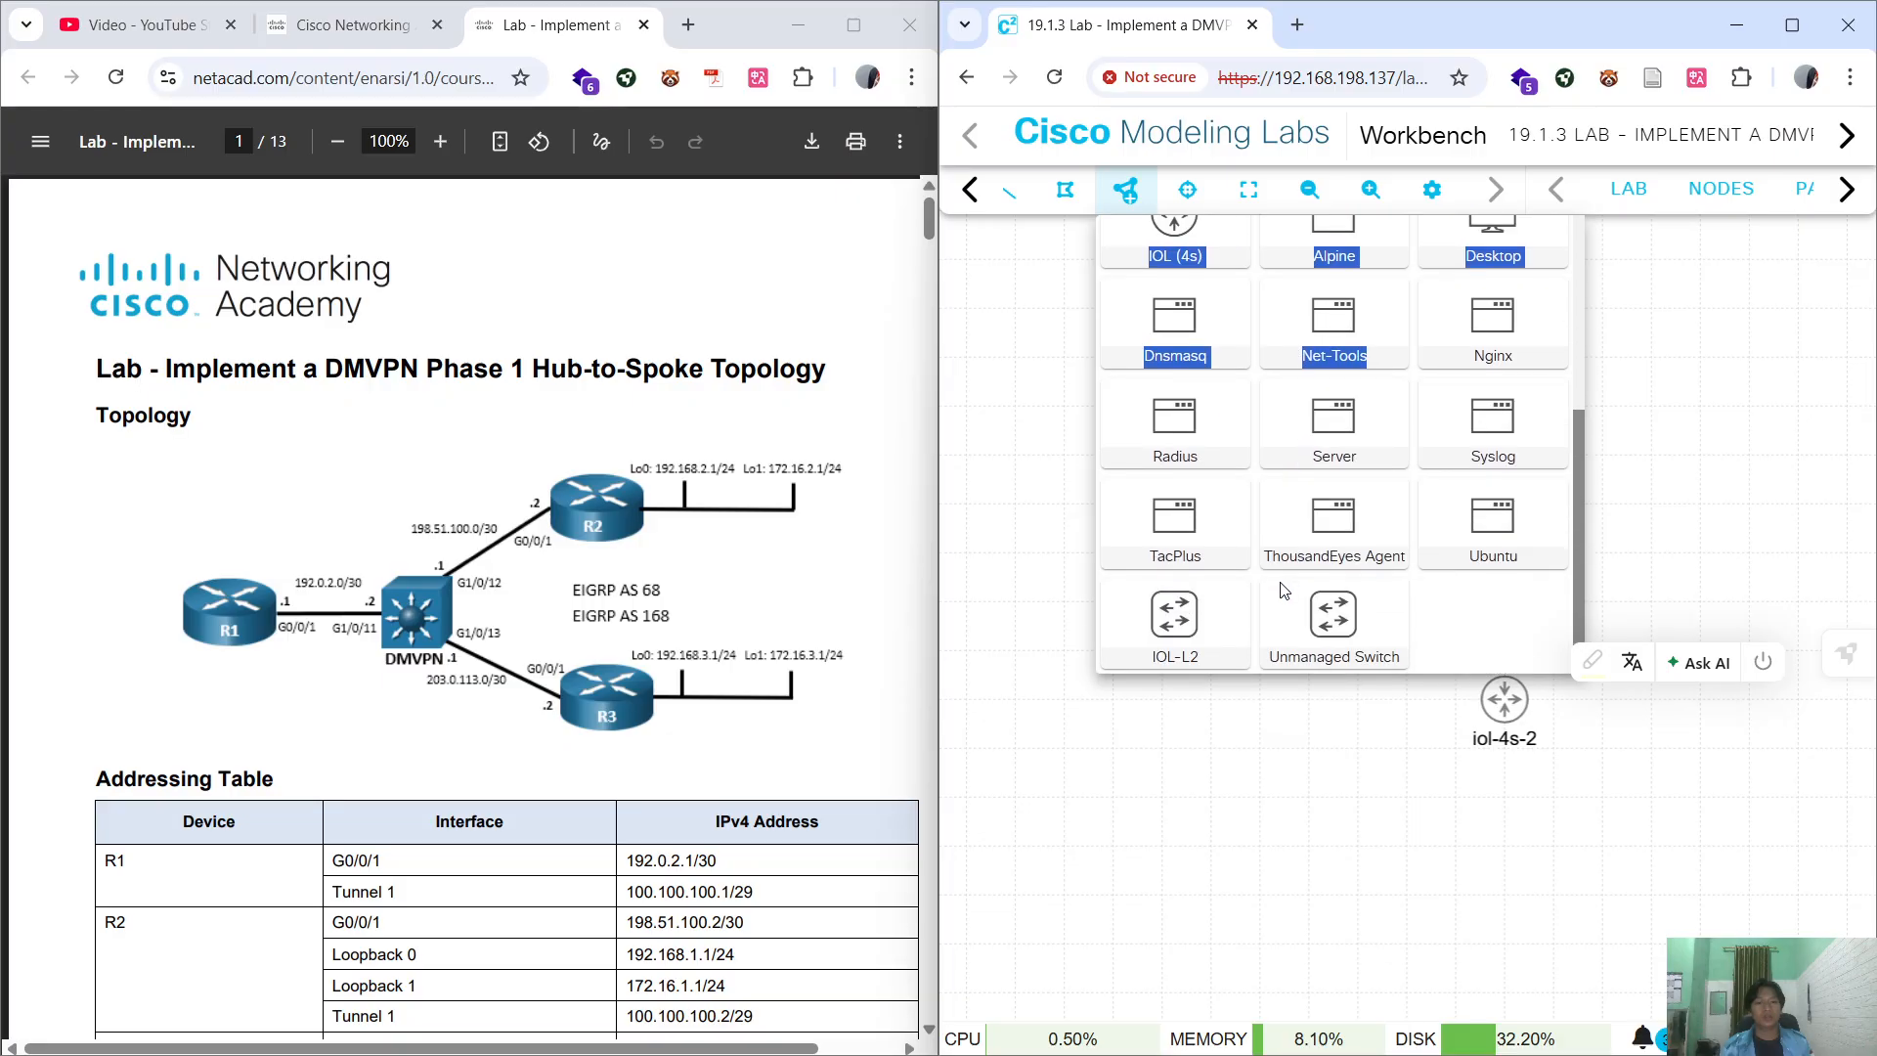
left_click_drag(1183, 631, 1377, 620)
left_click(1404, 755)
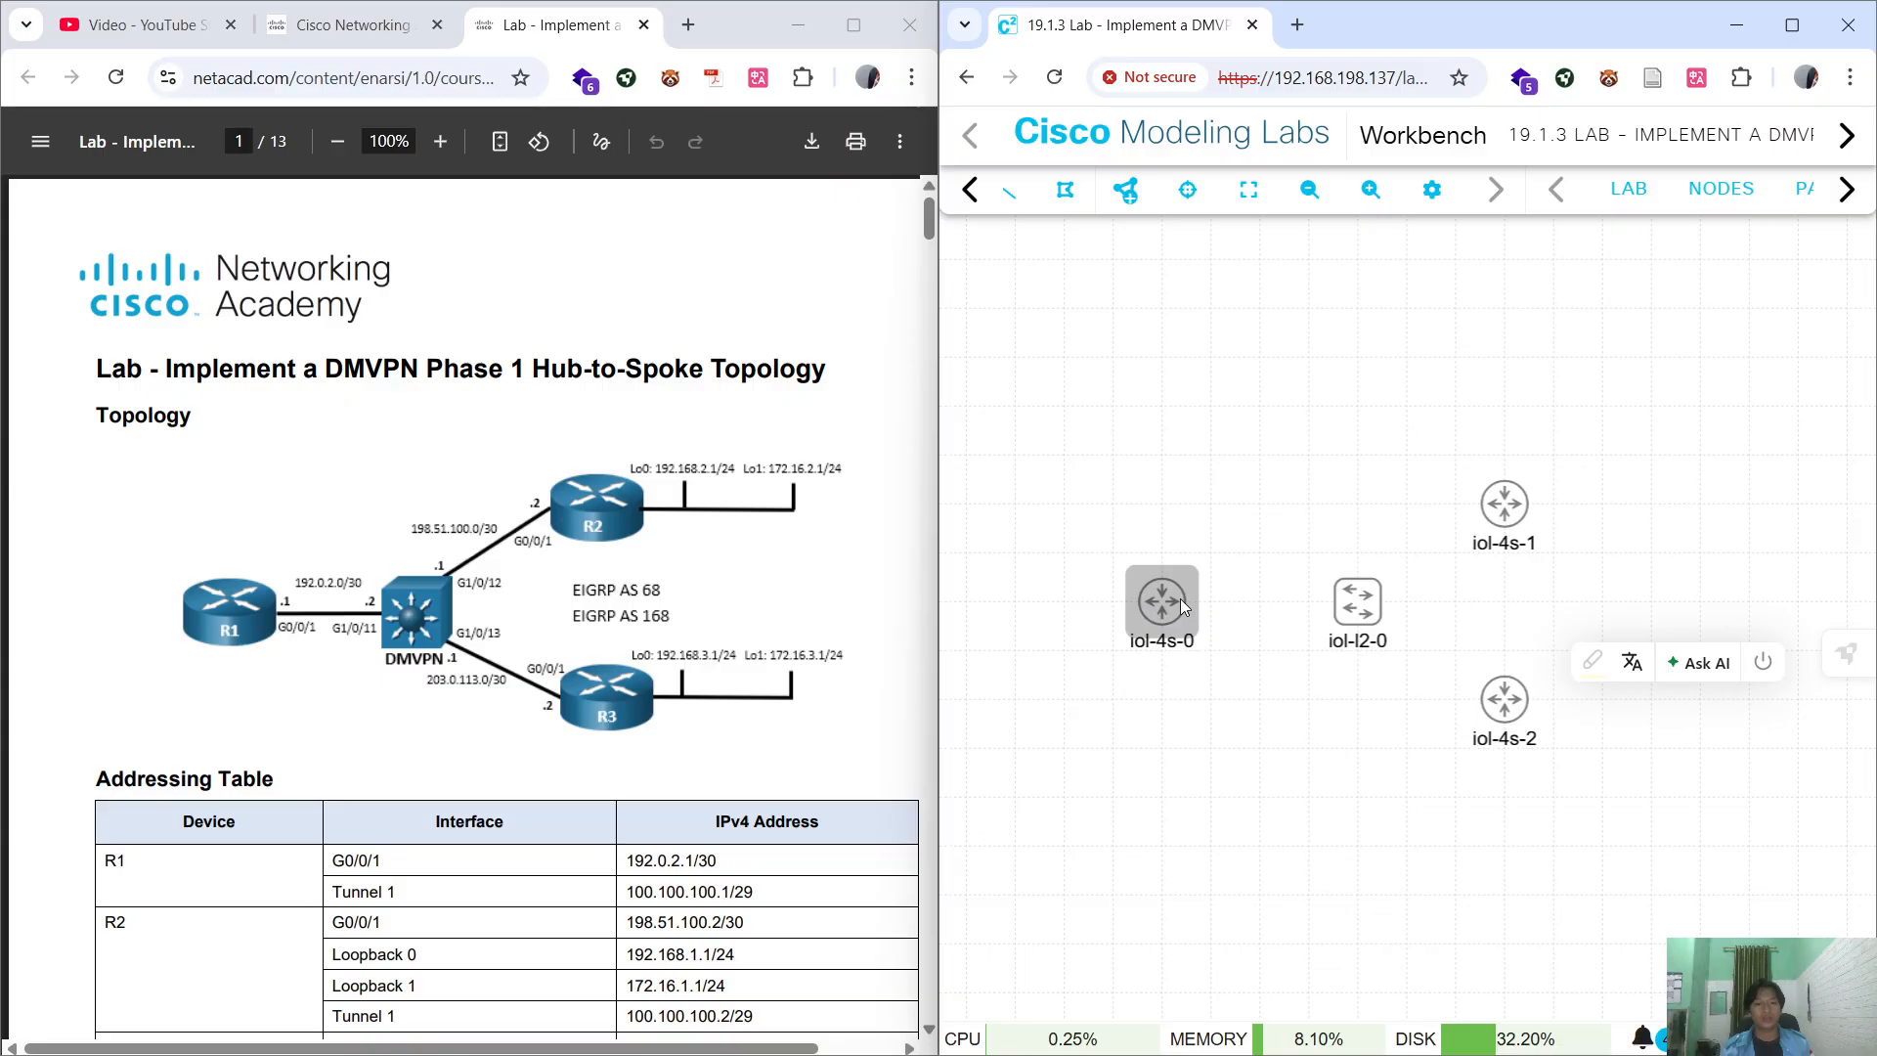
Link router iol-4s-0 Eth0/0 to switch iol-l2-0 Eth0/0.
mouse_move(1173, 626)
left_mouse_down()
mouse_move(1361, 450)
mouse_move(1170, 611)
left_mouse_up()
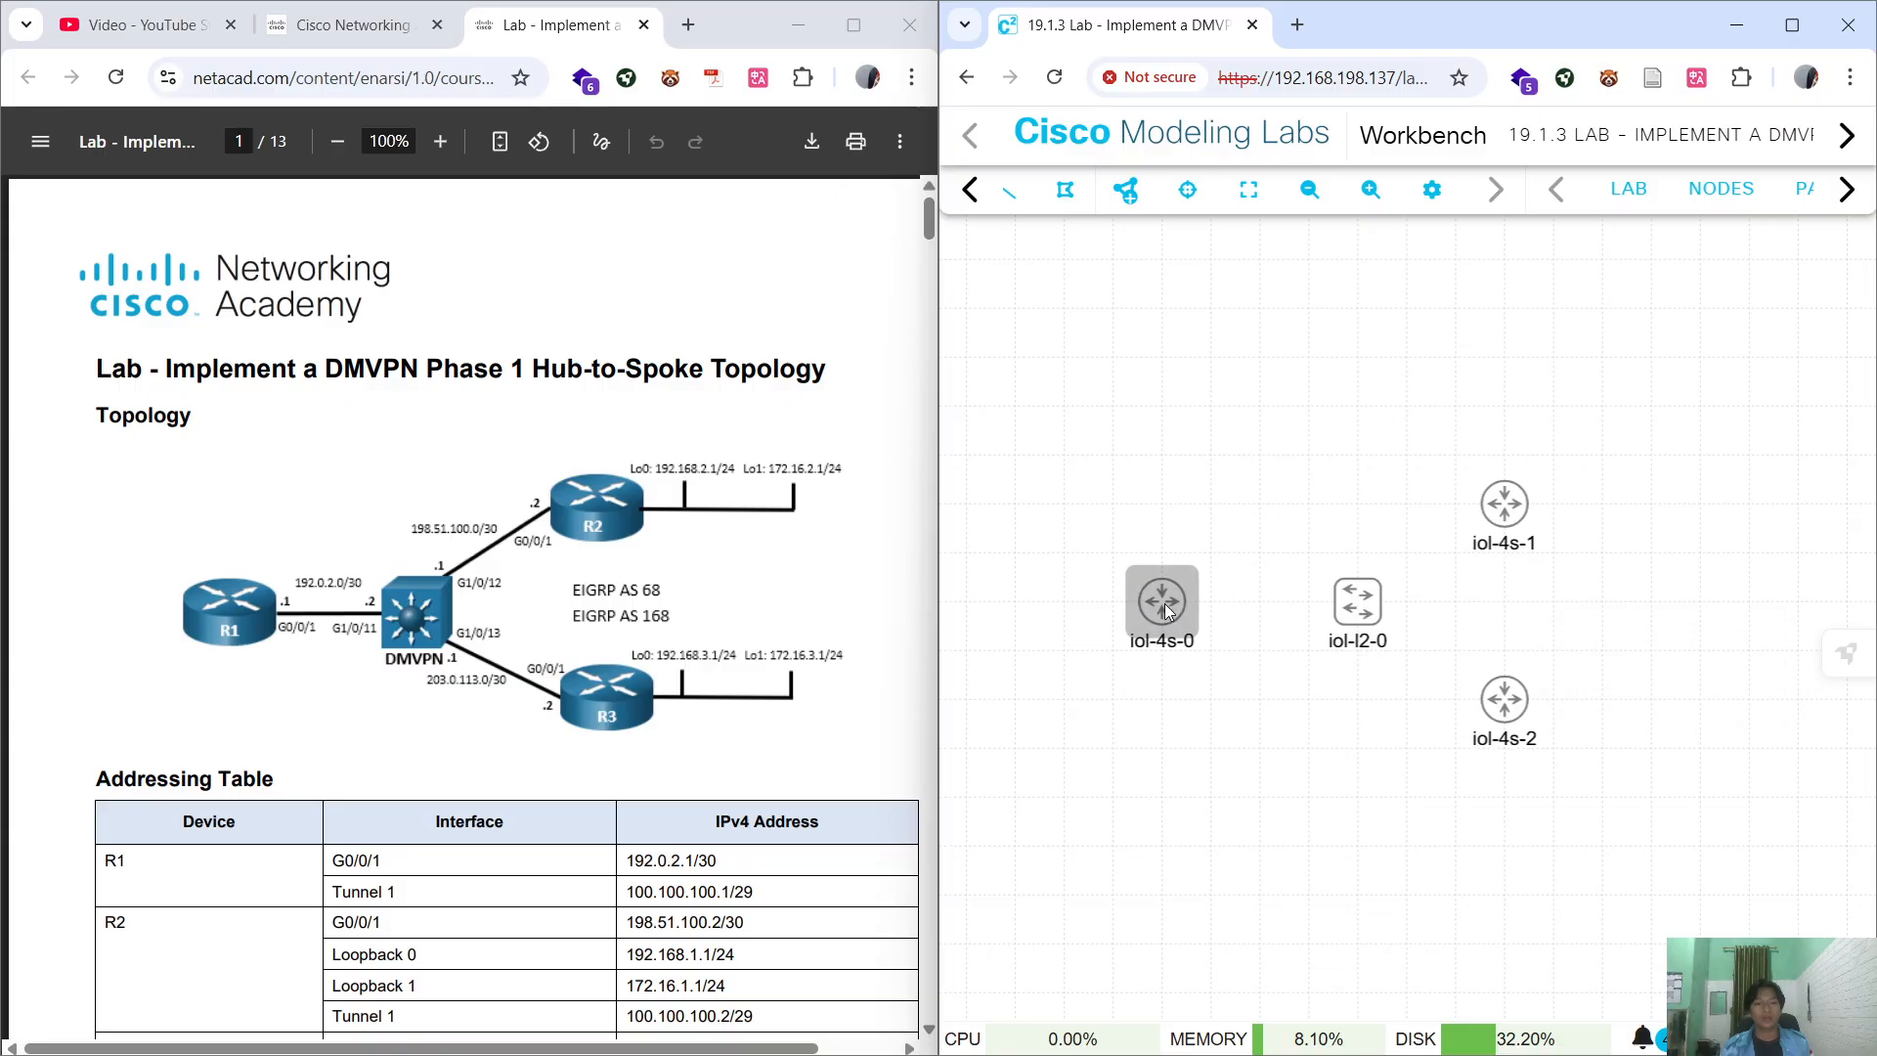
left_click(1166, 611)
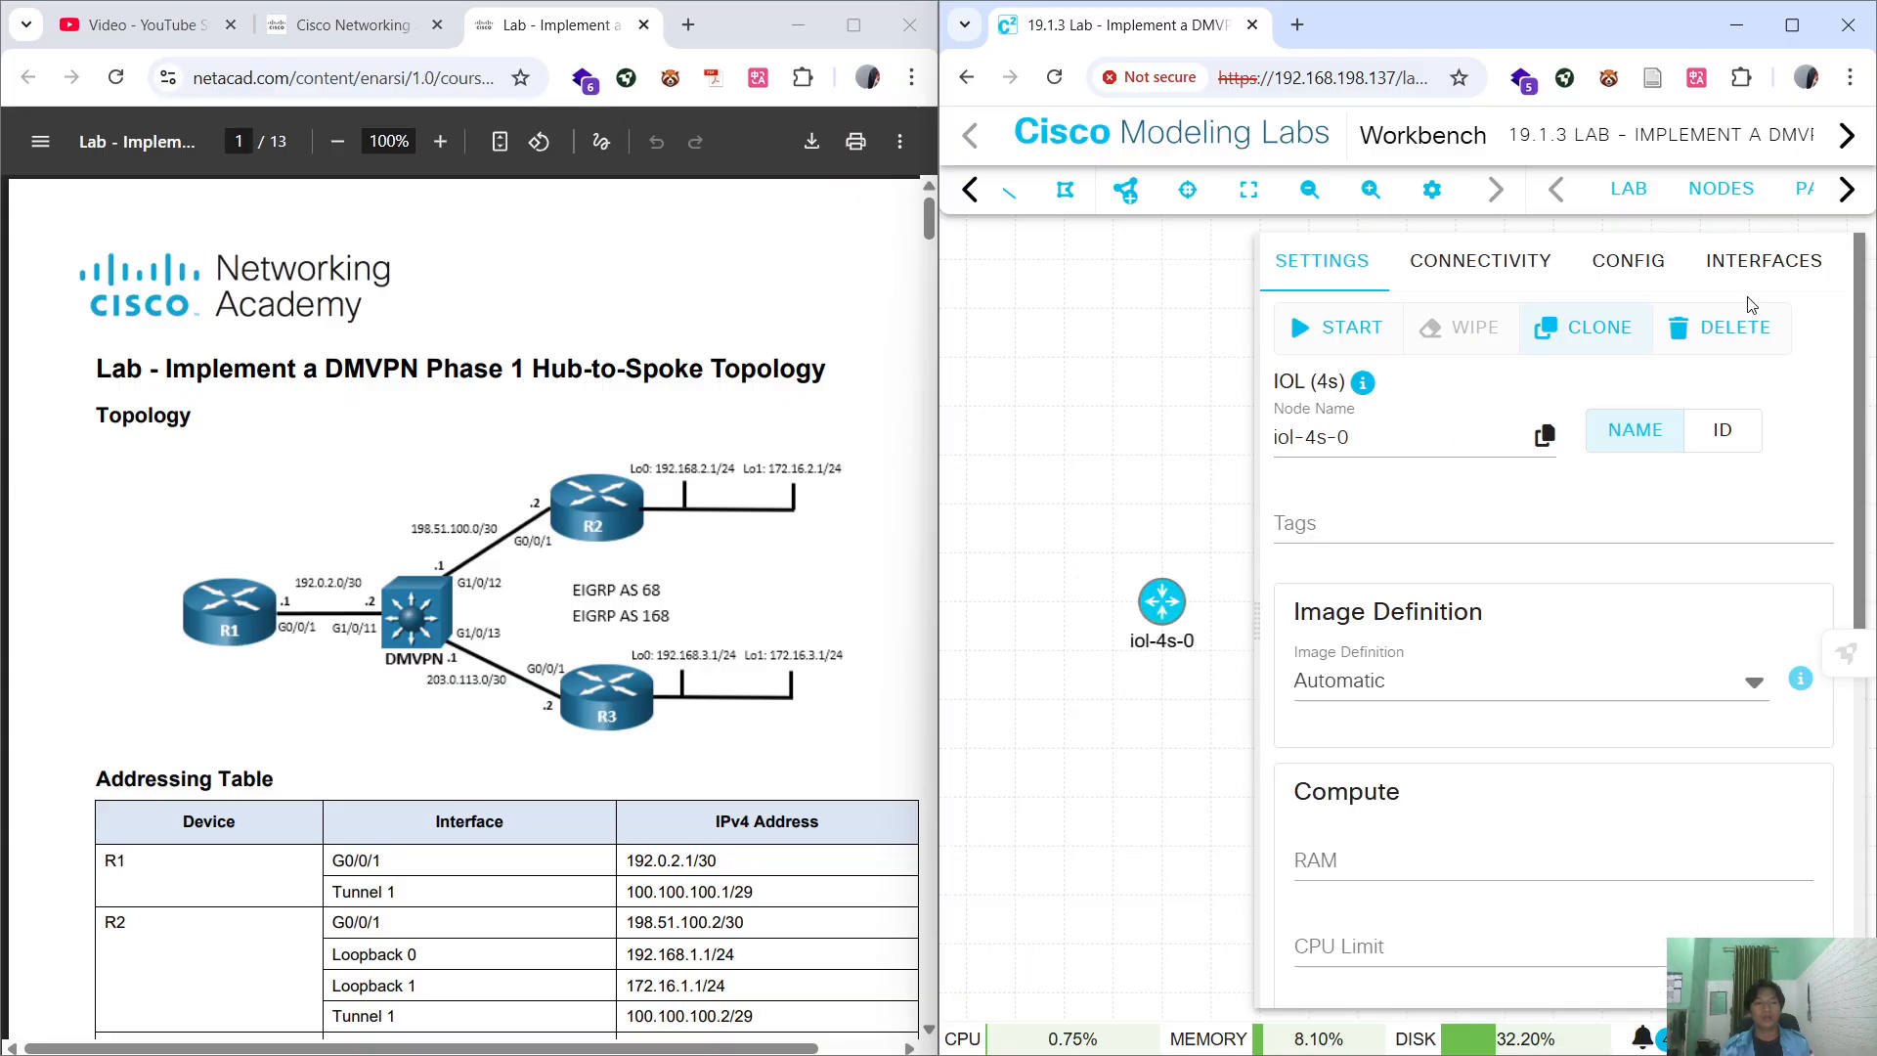
left_click(1134, 476)
right_click(1165, 604)
left_click(1234, 699)
left_click(1357, 601)
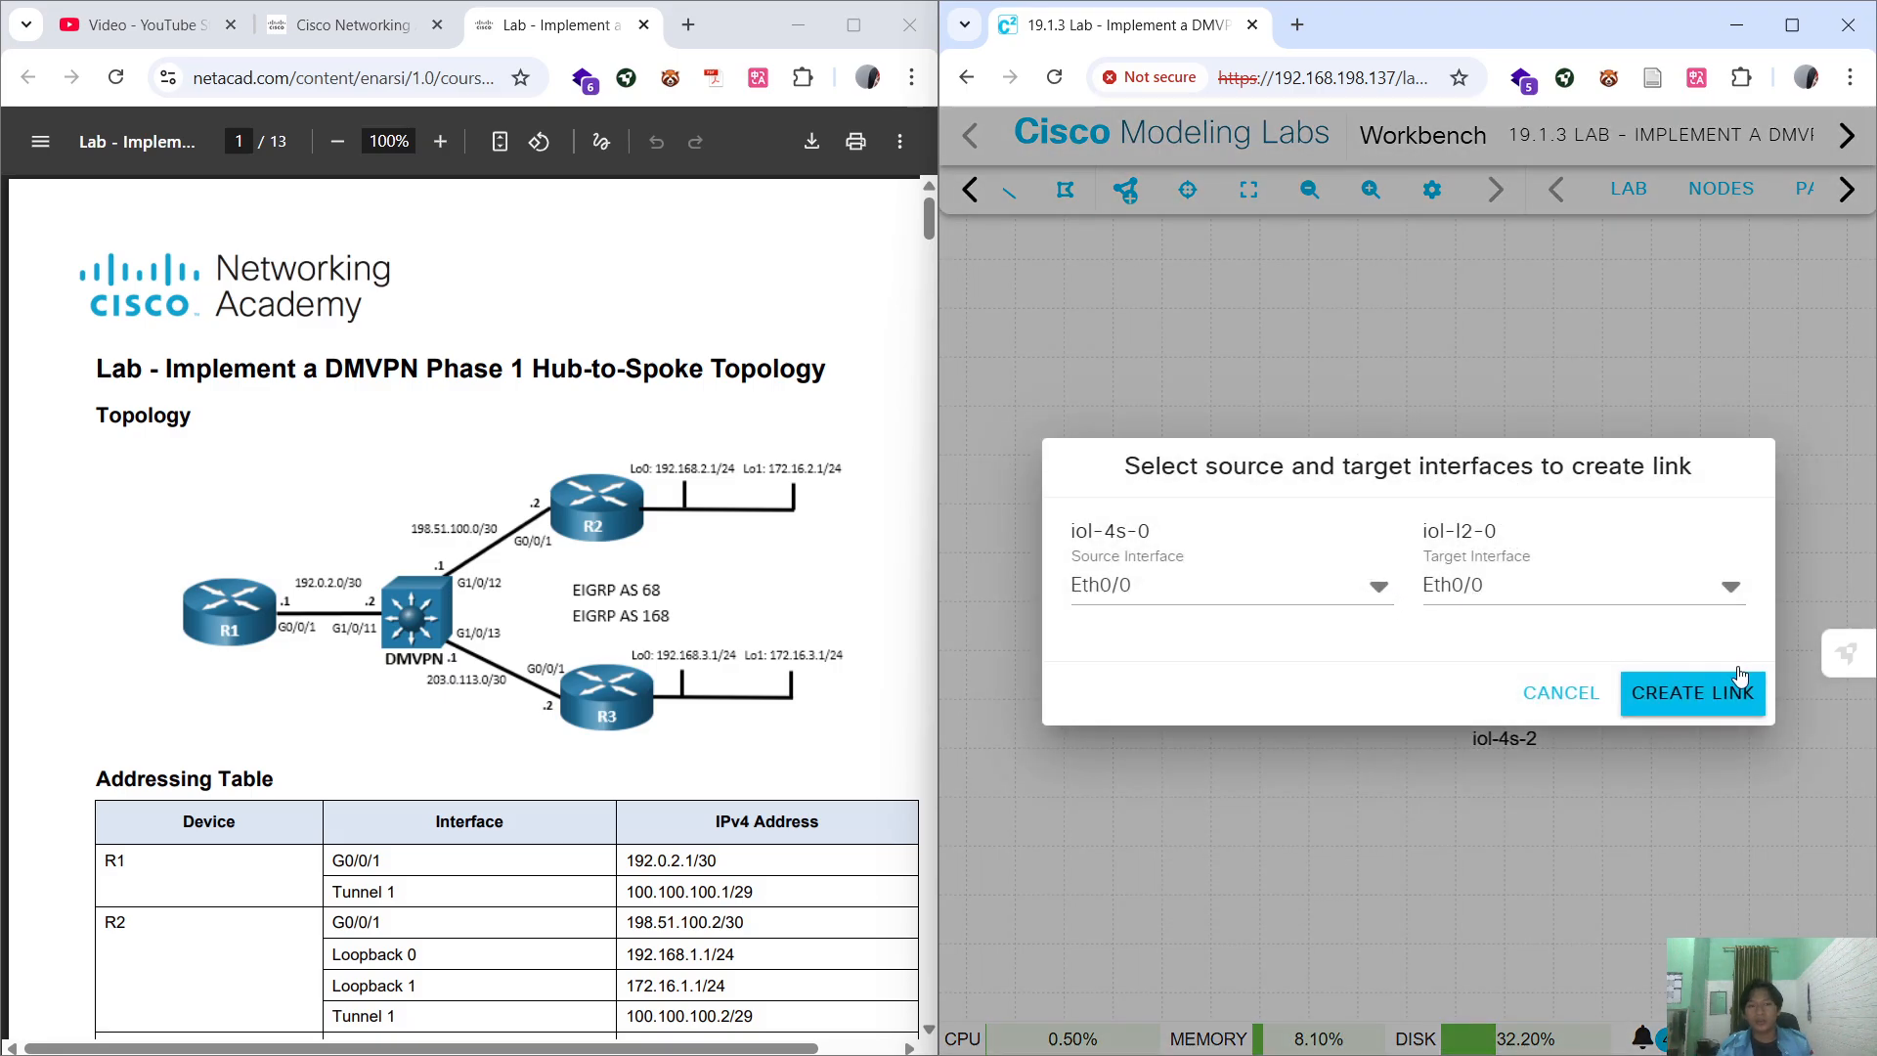
left_click(1722, 692)
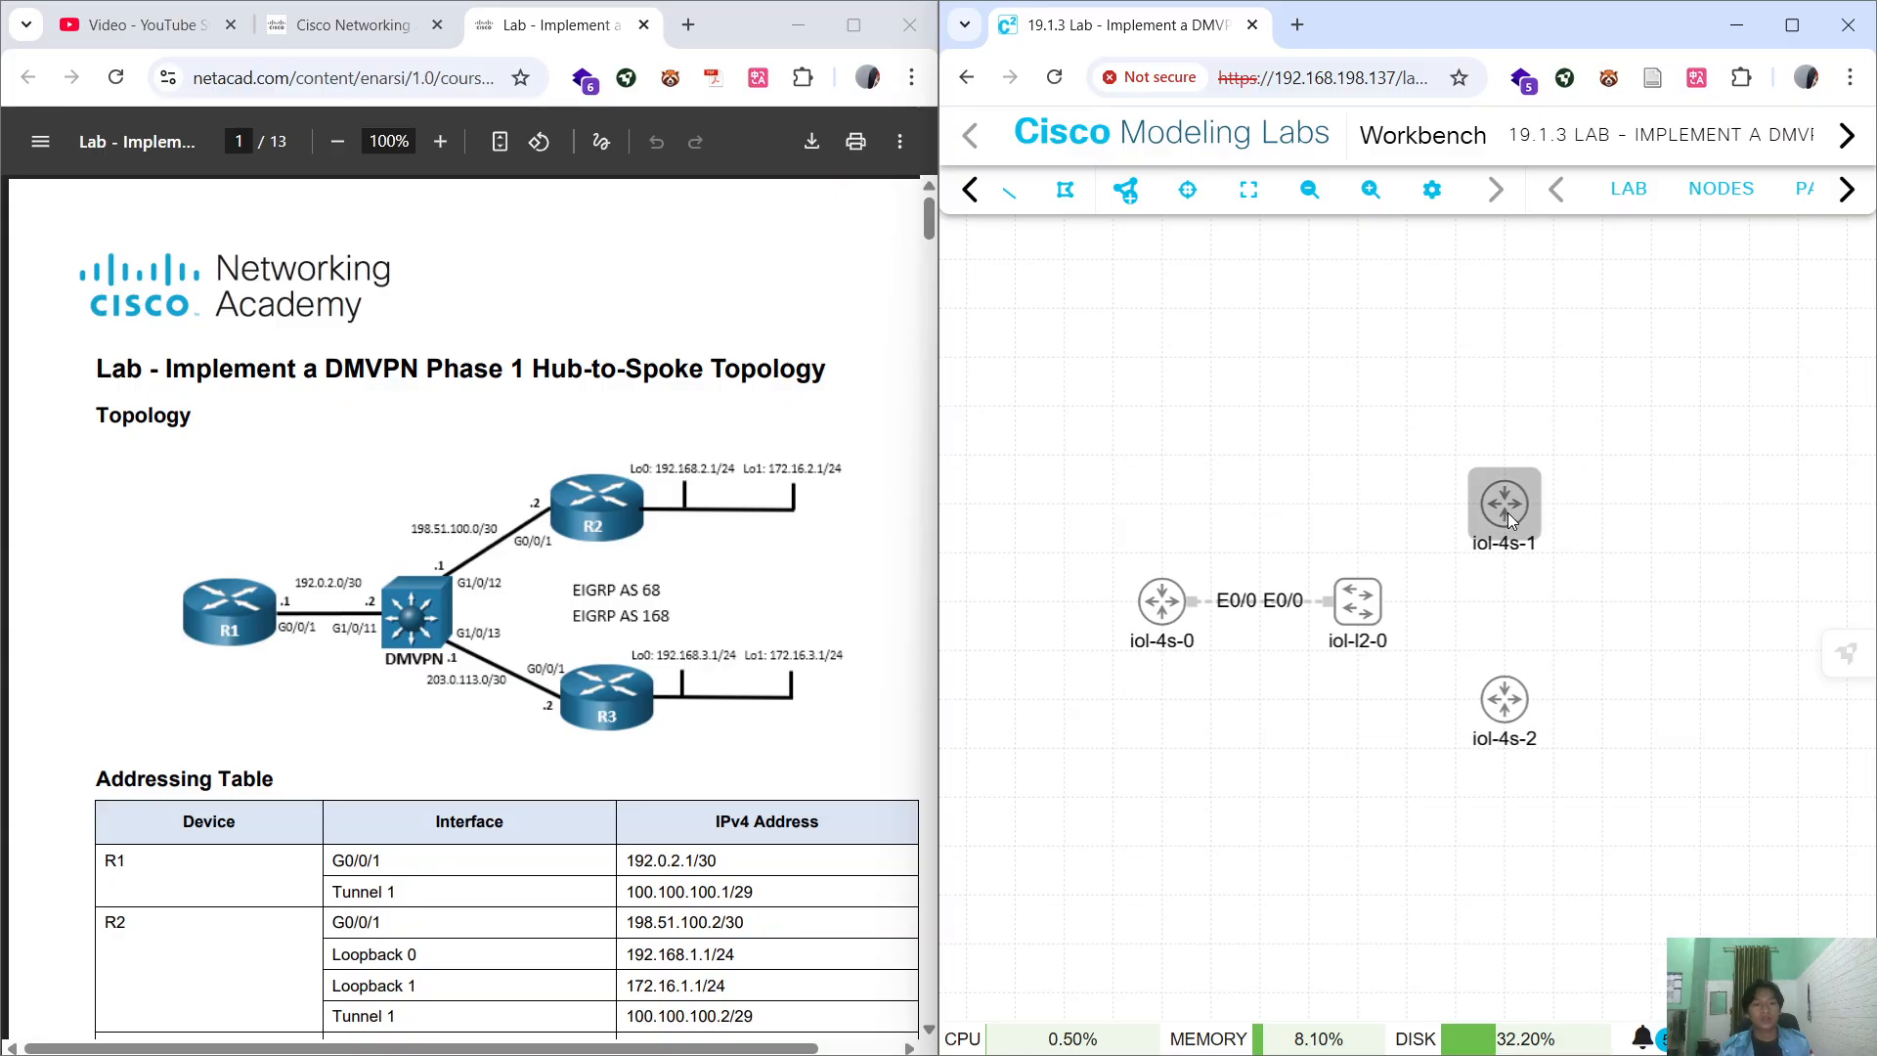
Space the routers farther from the switch and link iol-l2-0 Eth0/1 to iol-4s-1 Eth0/0.
left_click_drag(1518, 728, 1568, 728)
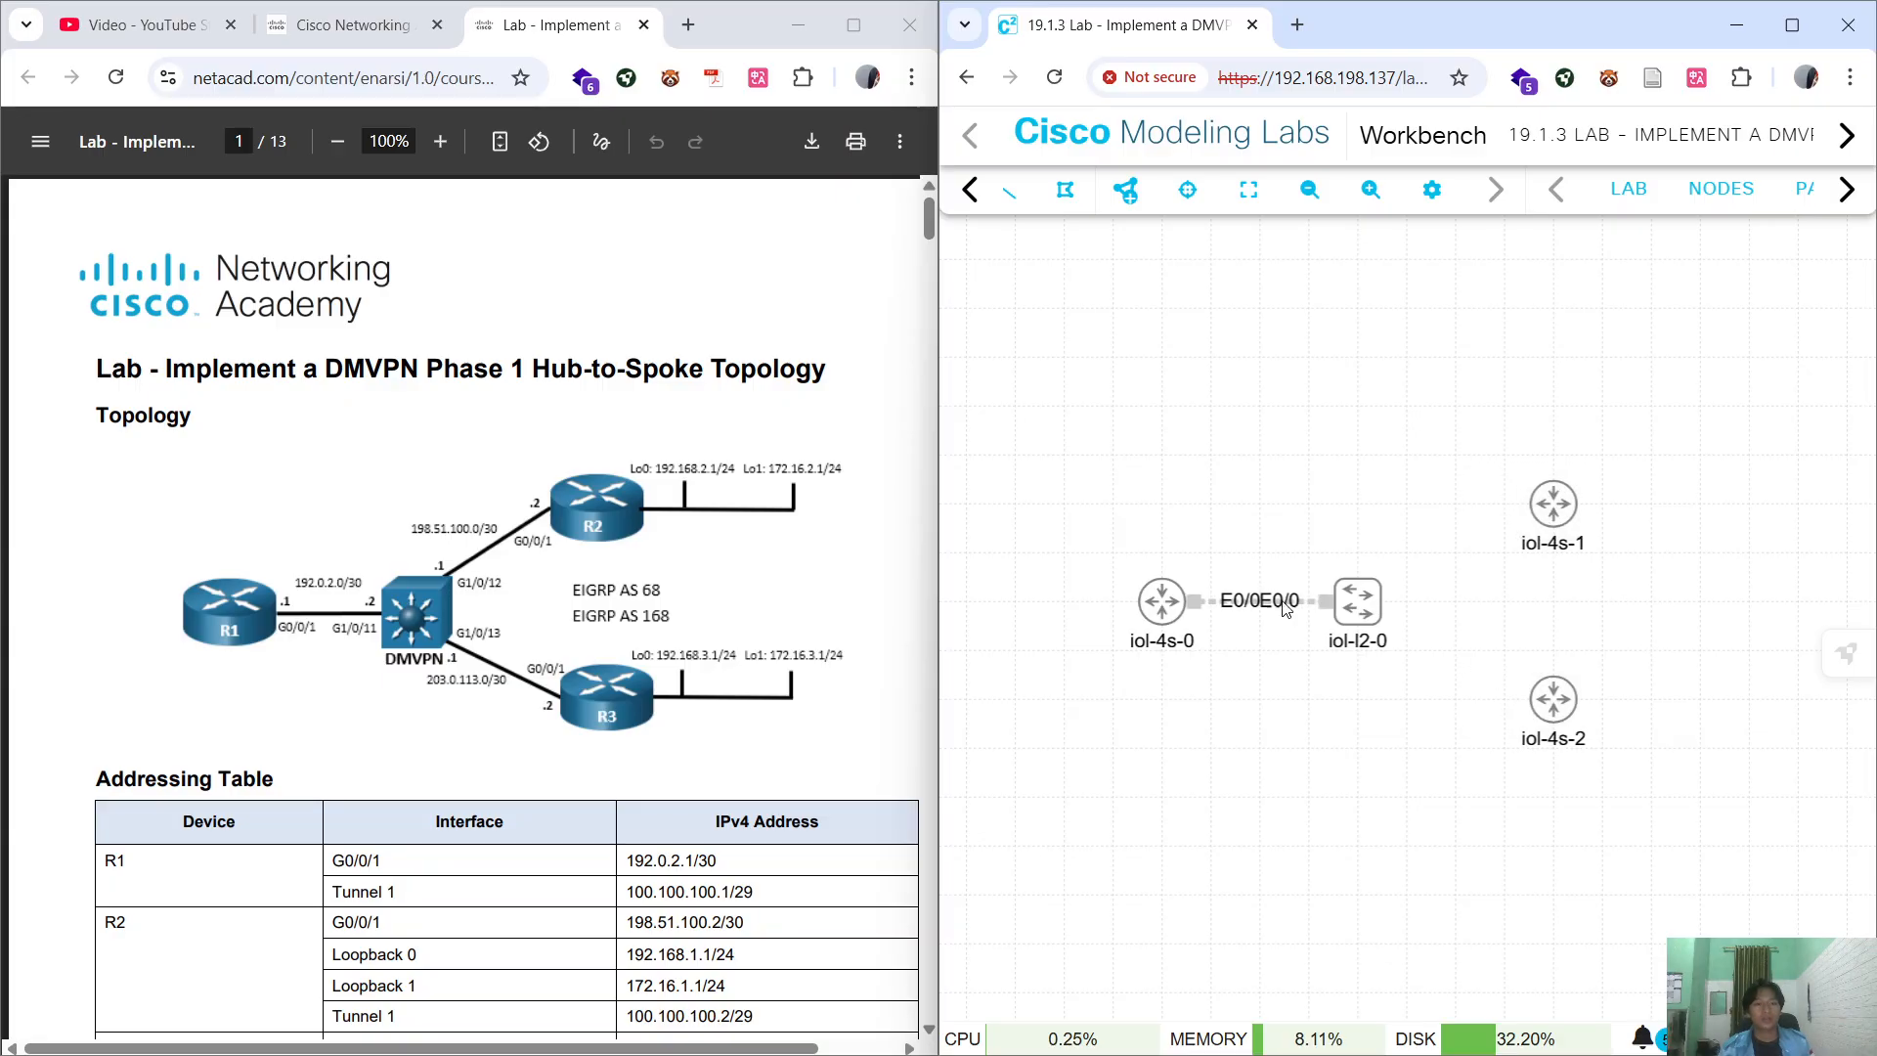
left_click_drag(1181, 611, 1132, 611)
right_click(1358, 610)
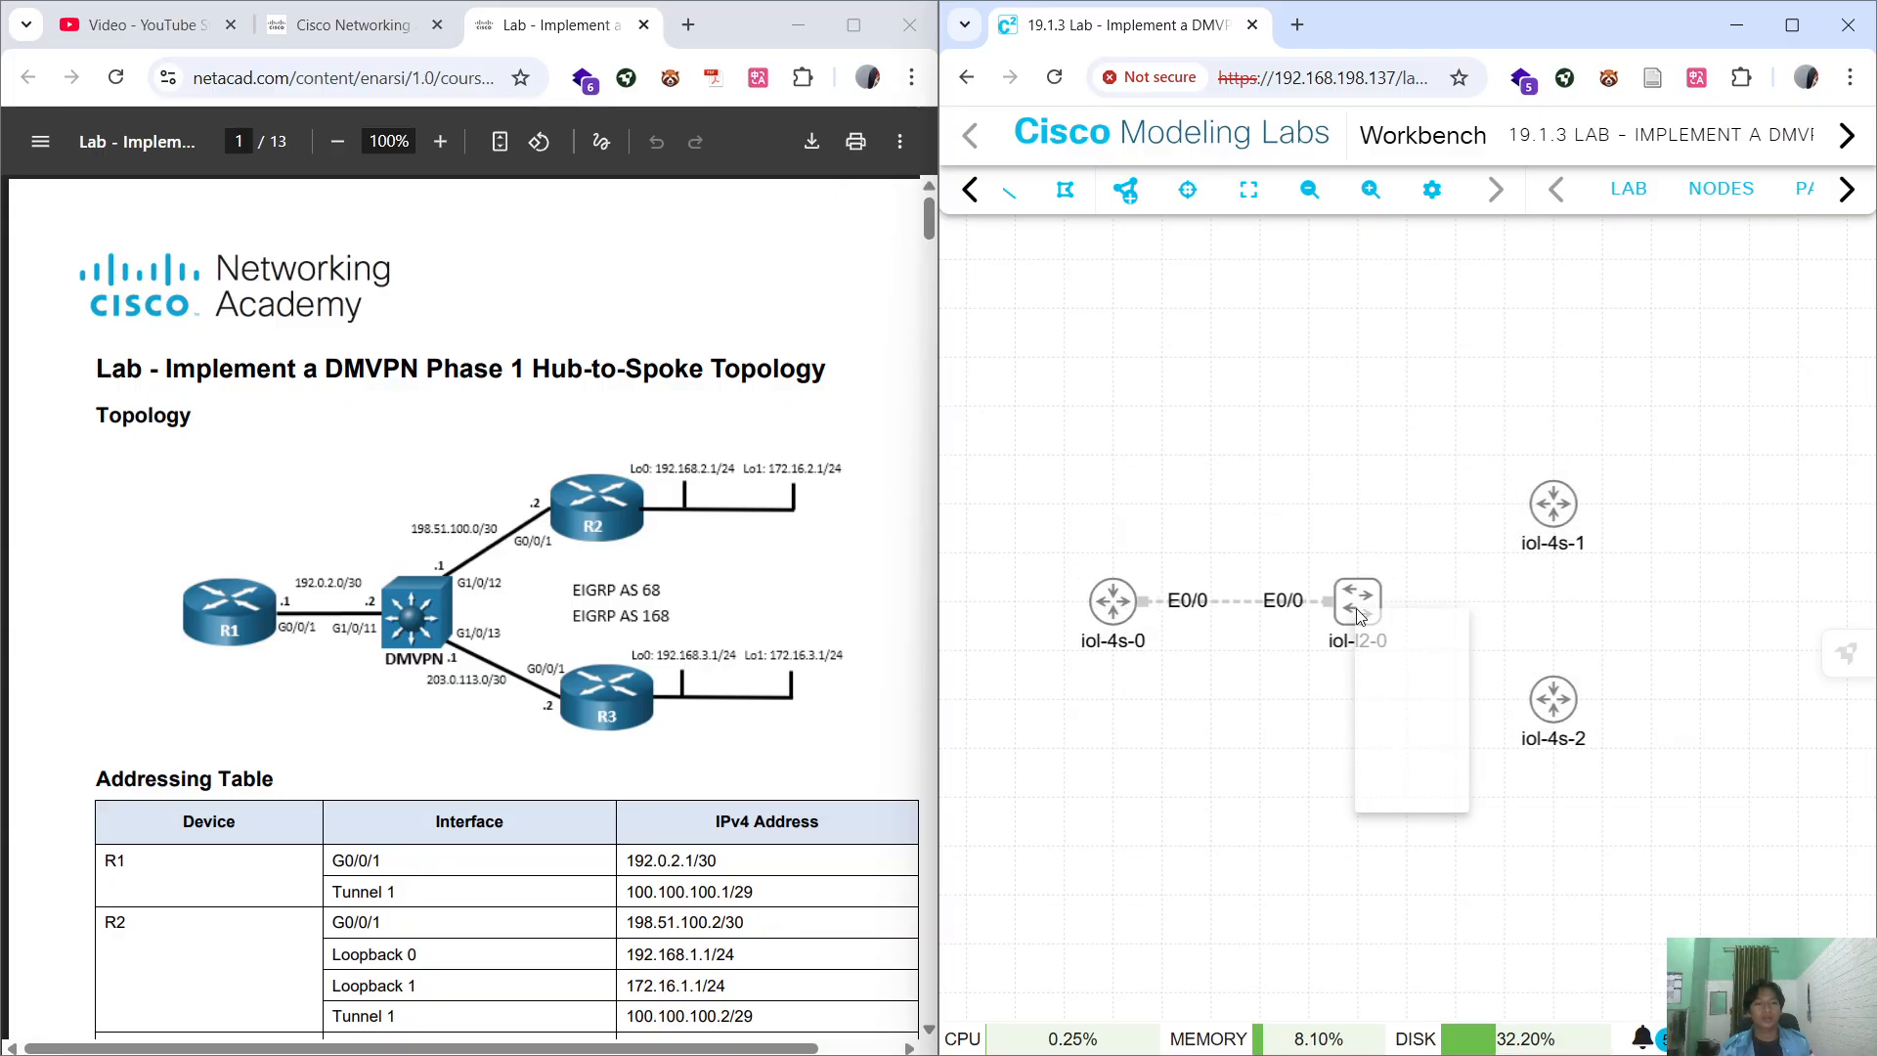
left_click(1420, 719)
left_click(1553, 504)
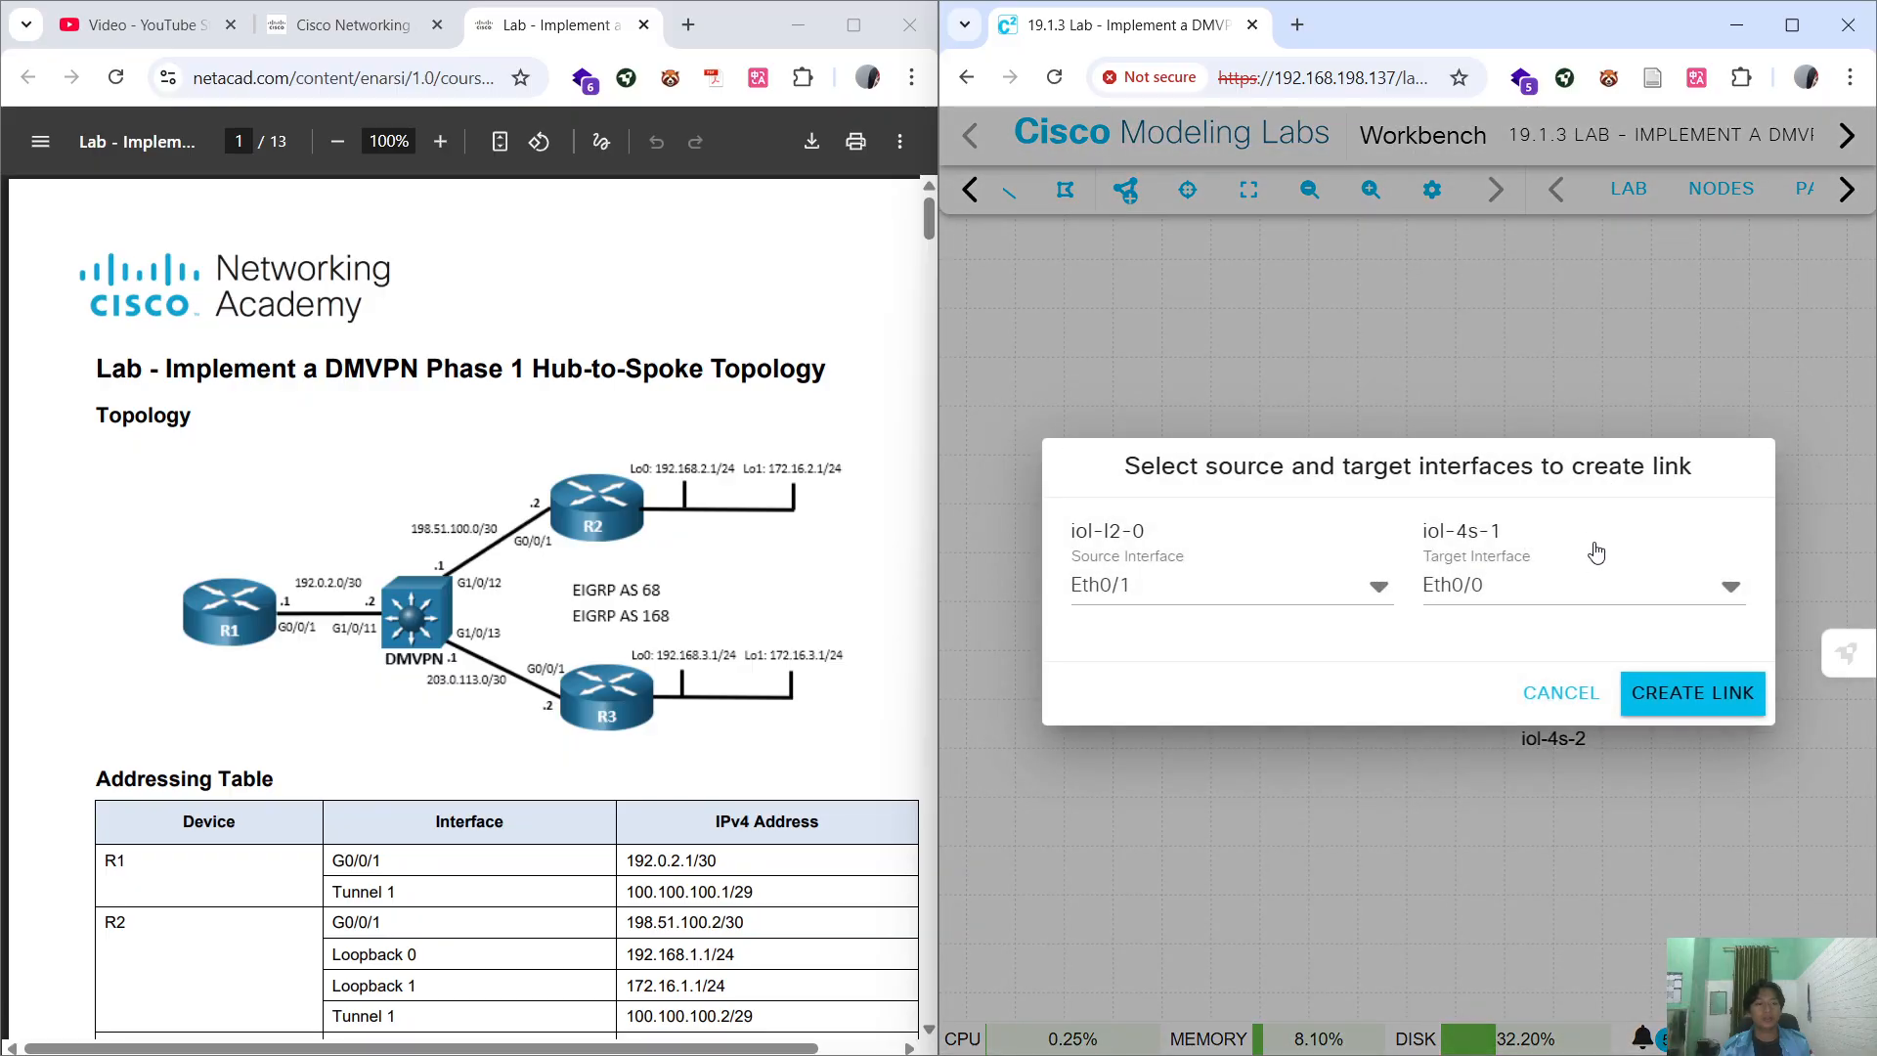
left_click(1693, 692)
Link switch iol-l2-0 Eth0/2 to router iol-4s-2 Eth0/0.
right_click(1366, 608)
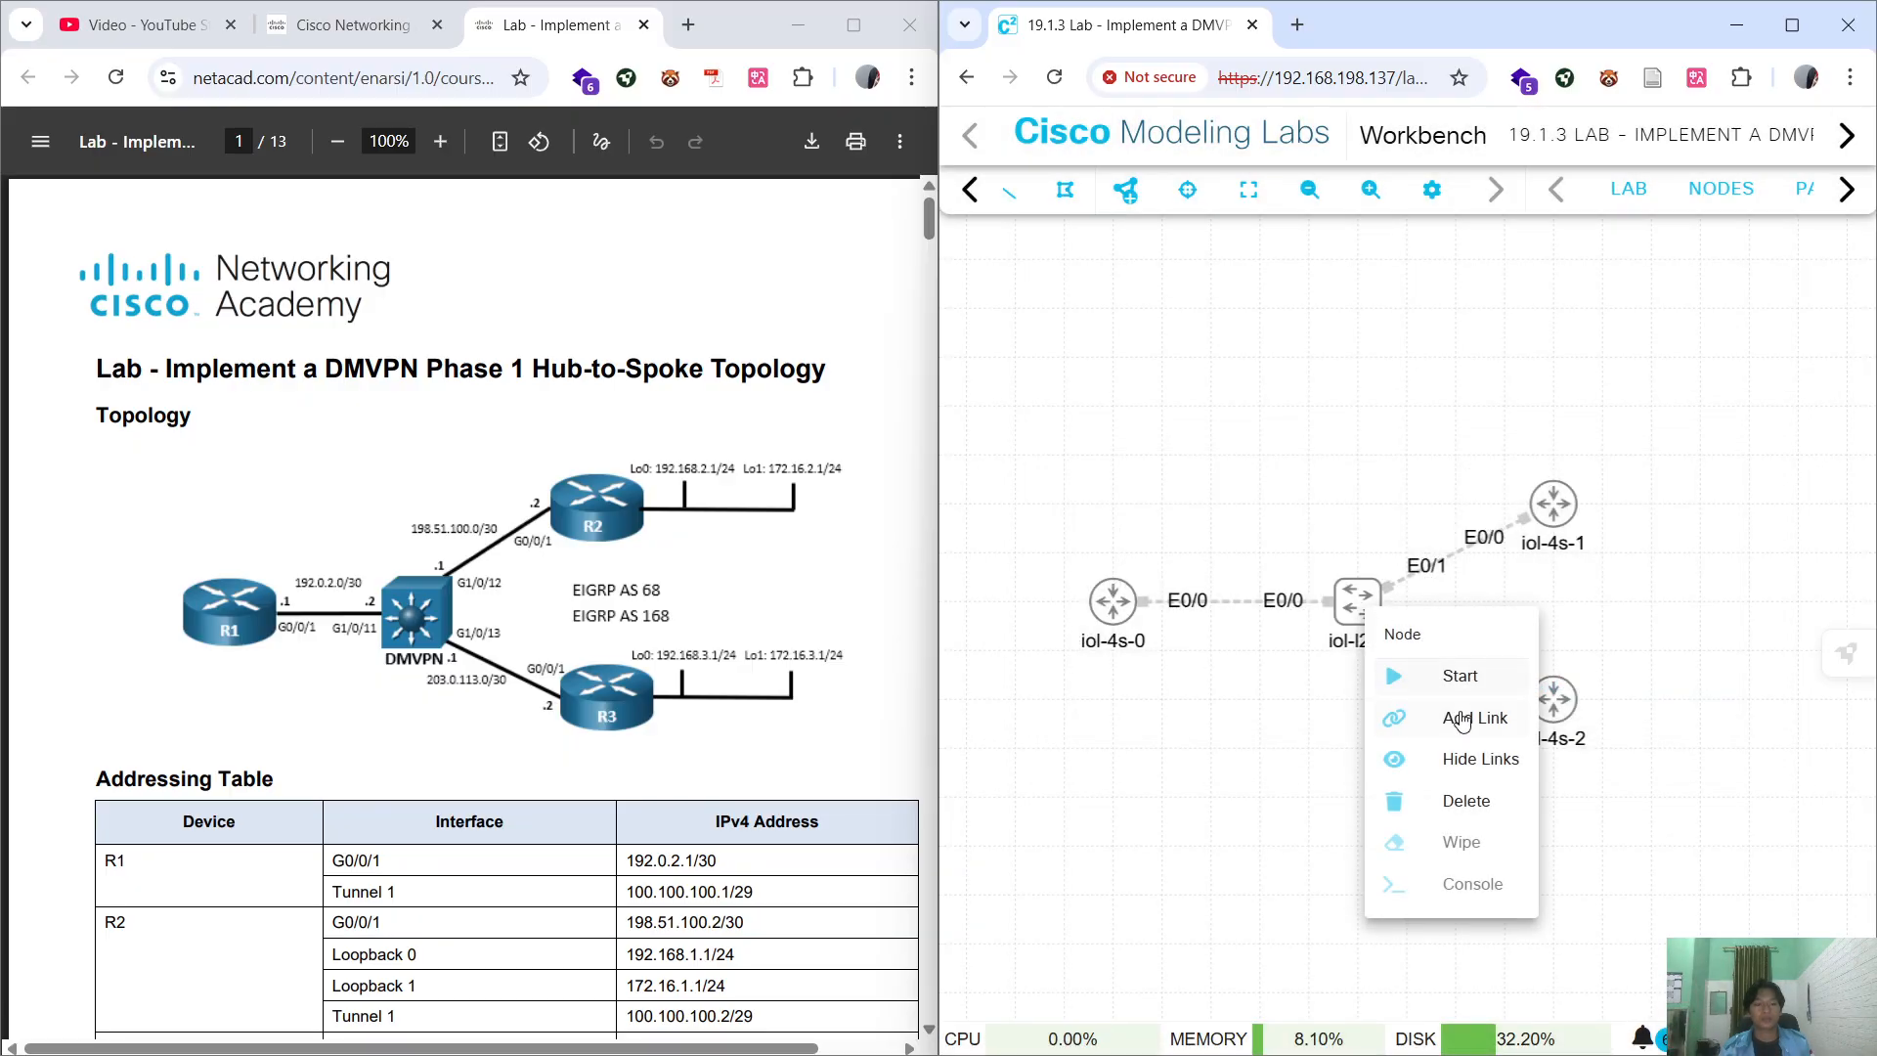
left_click(1466, 718)
left_click(1554, 698)
left_click(1668, 691)
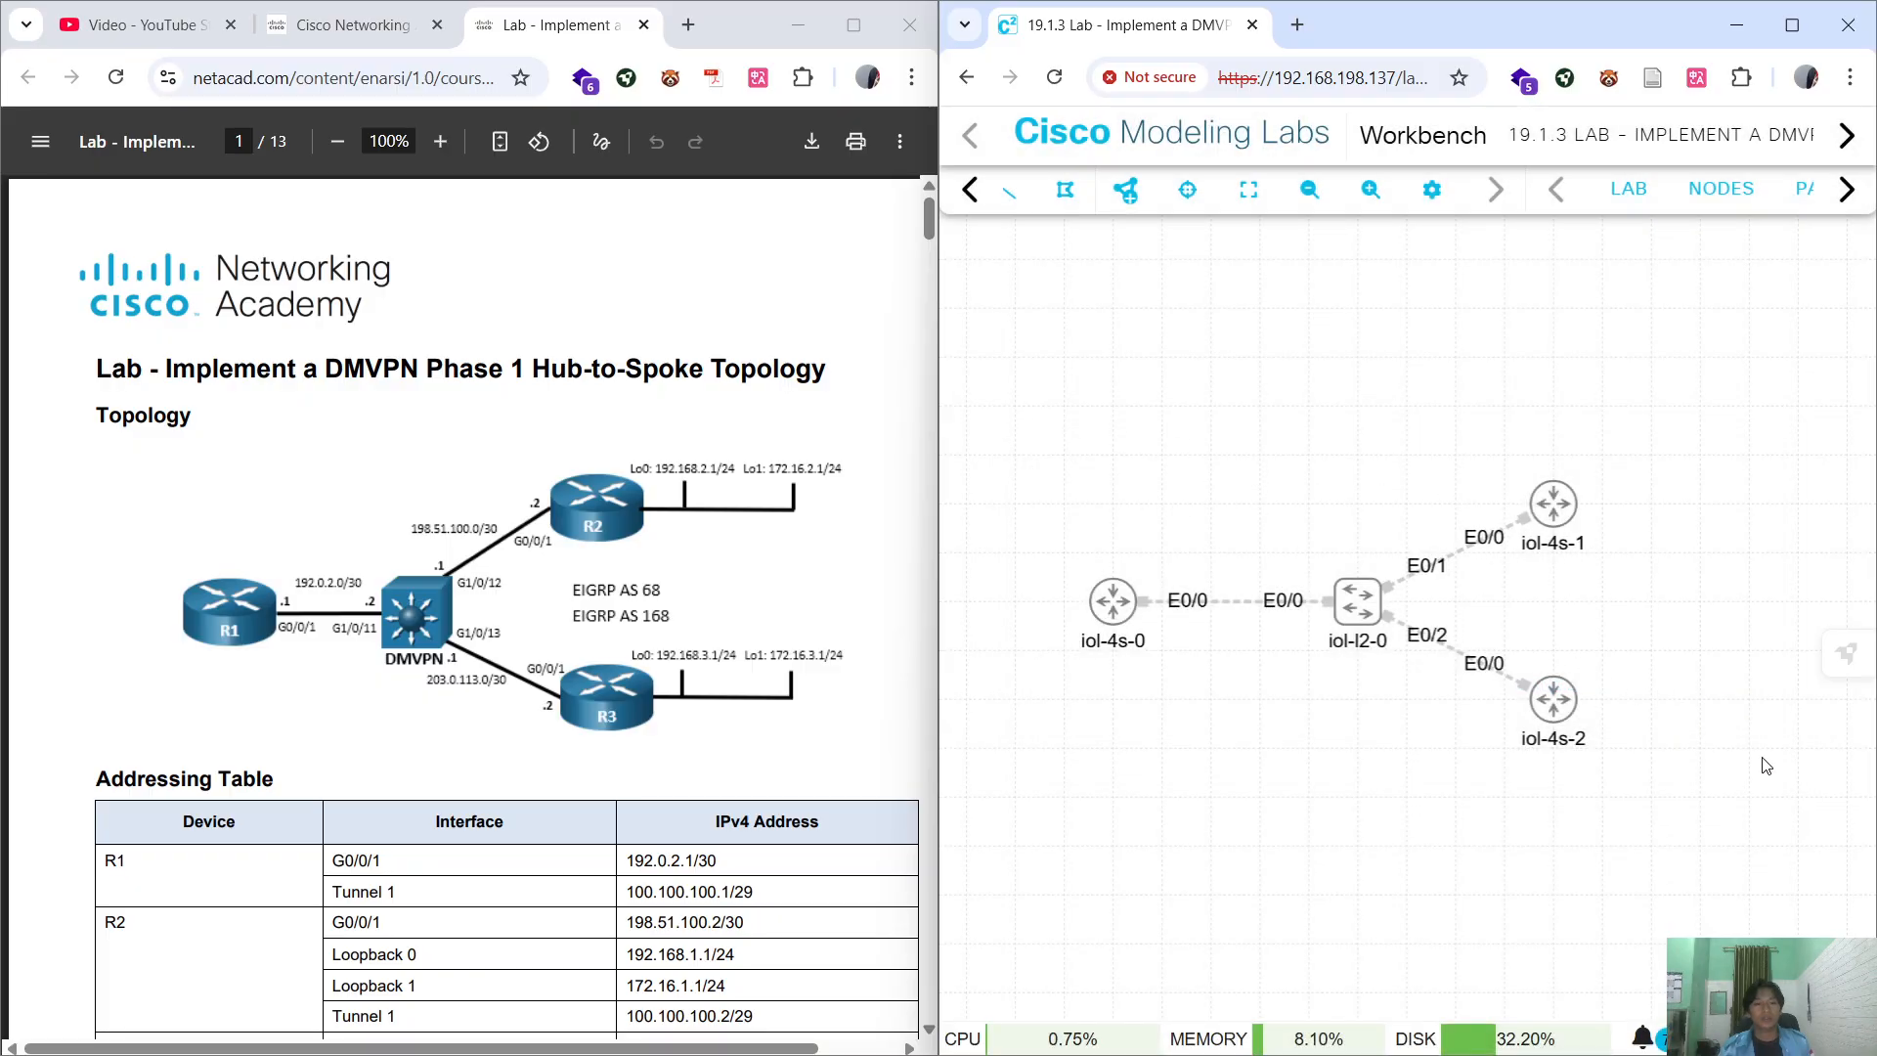
Rename router iol-4s-0 as R1 and start the node.
left_click_drag(1092, 503, 1115, 461)
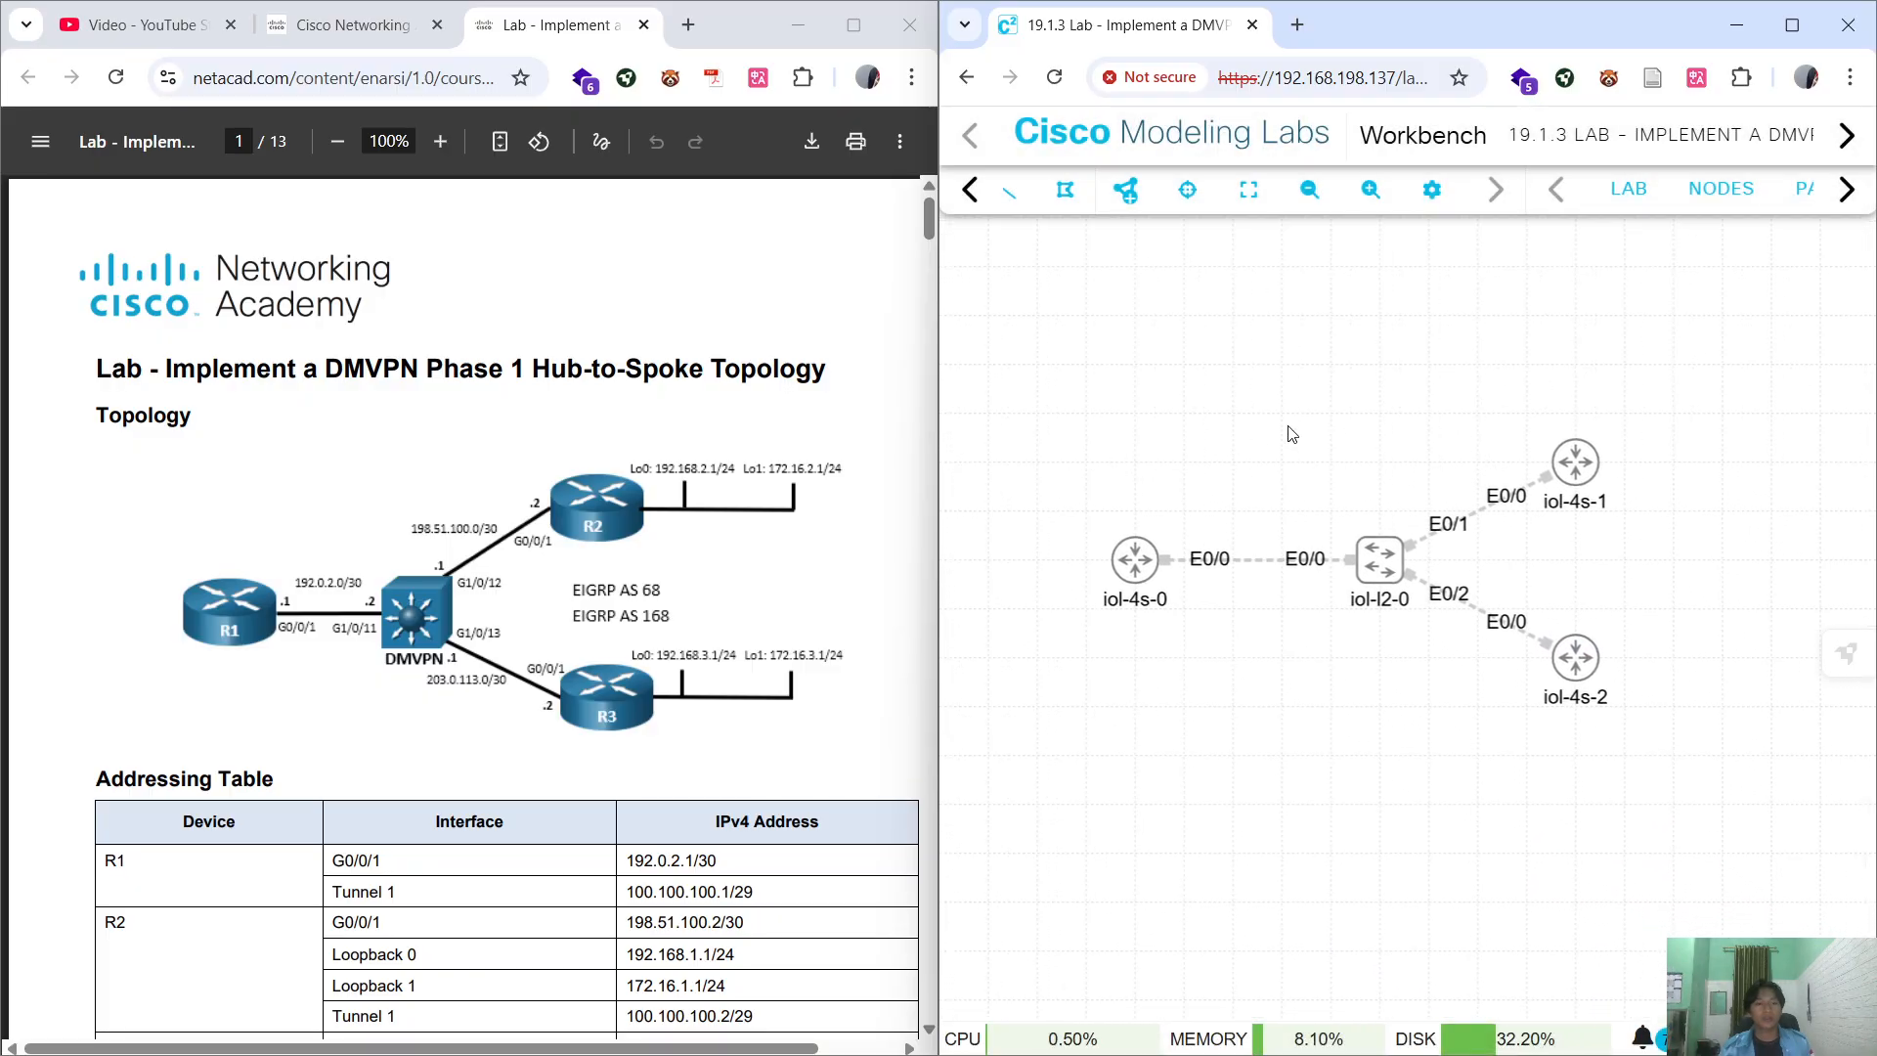
left_click(1132, 536)
left_click(1438, 436)
key("ctrl+a")
type("R1")
left_click(1493, 483)
left_click(1337, 328)
left_click(1131, 385)
Rename switch iol-l2-0 as DMVPN and start the node.
left_click(1388, 523)
left_click(1409, 422)
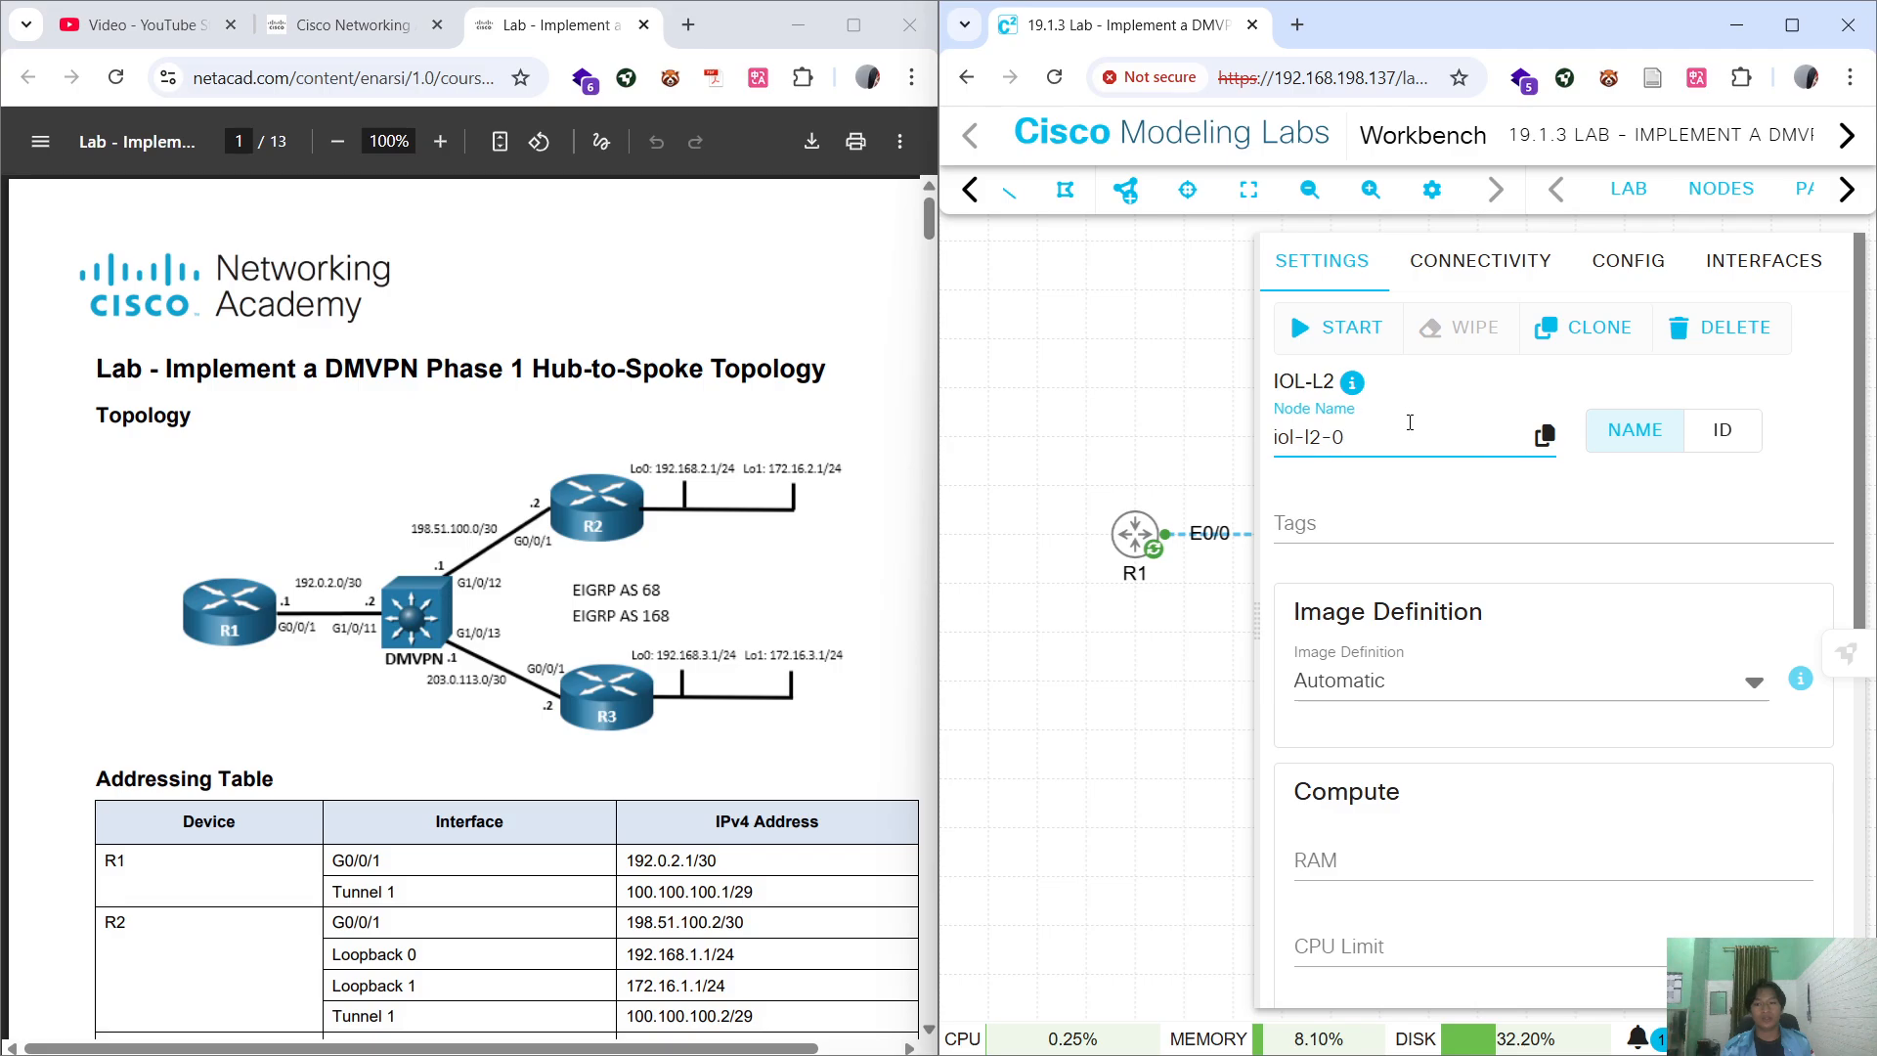
key("ctrl+a")
type("DMVPN")
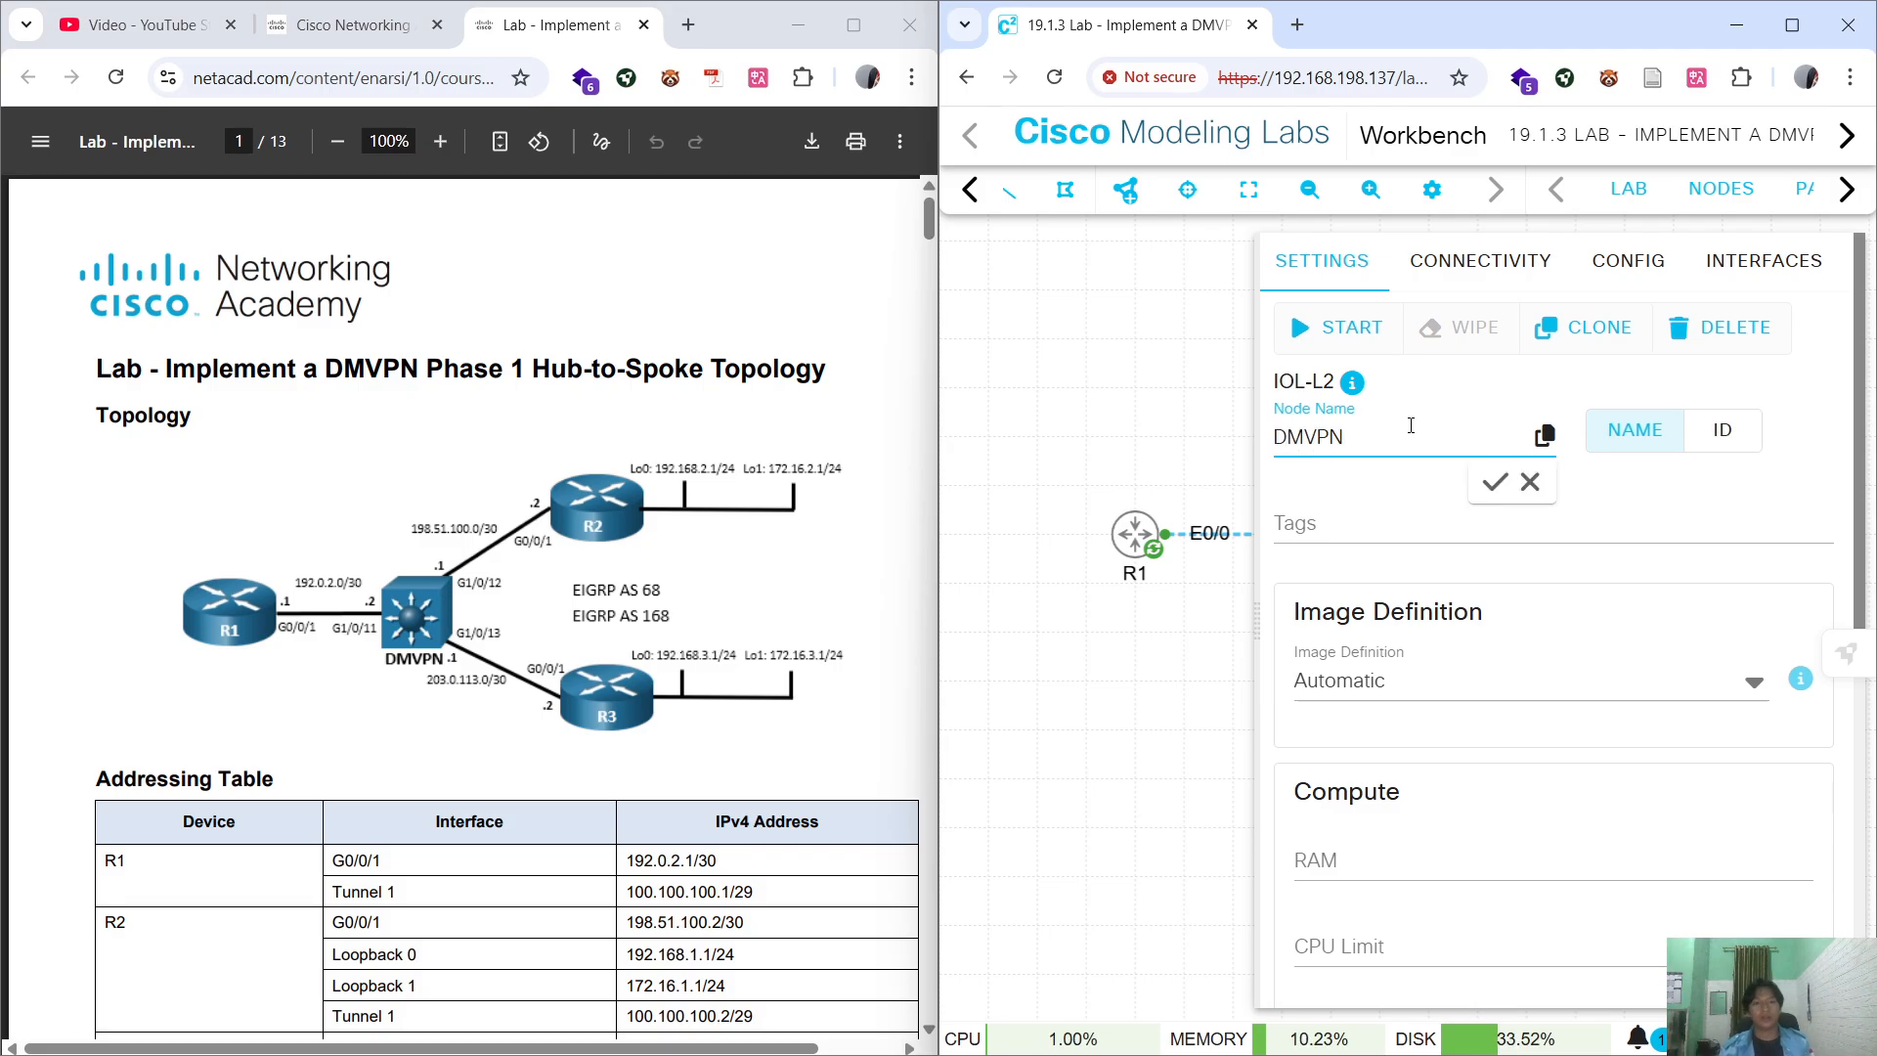
left_click(1488, 484)
left_click(1339, 327)
left_click(1173, 417)
Rename router iol-4s-1 as R2 and start the node.
left_click(1576, 440)
left_click(1398, 433)
triple_click(1397, 433)
type("R2")
left_click(1495, 483)
left_click(1334, 337)
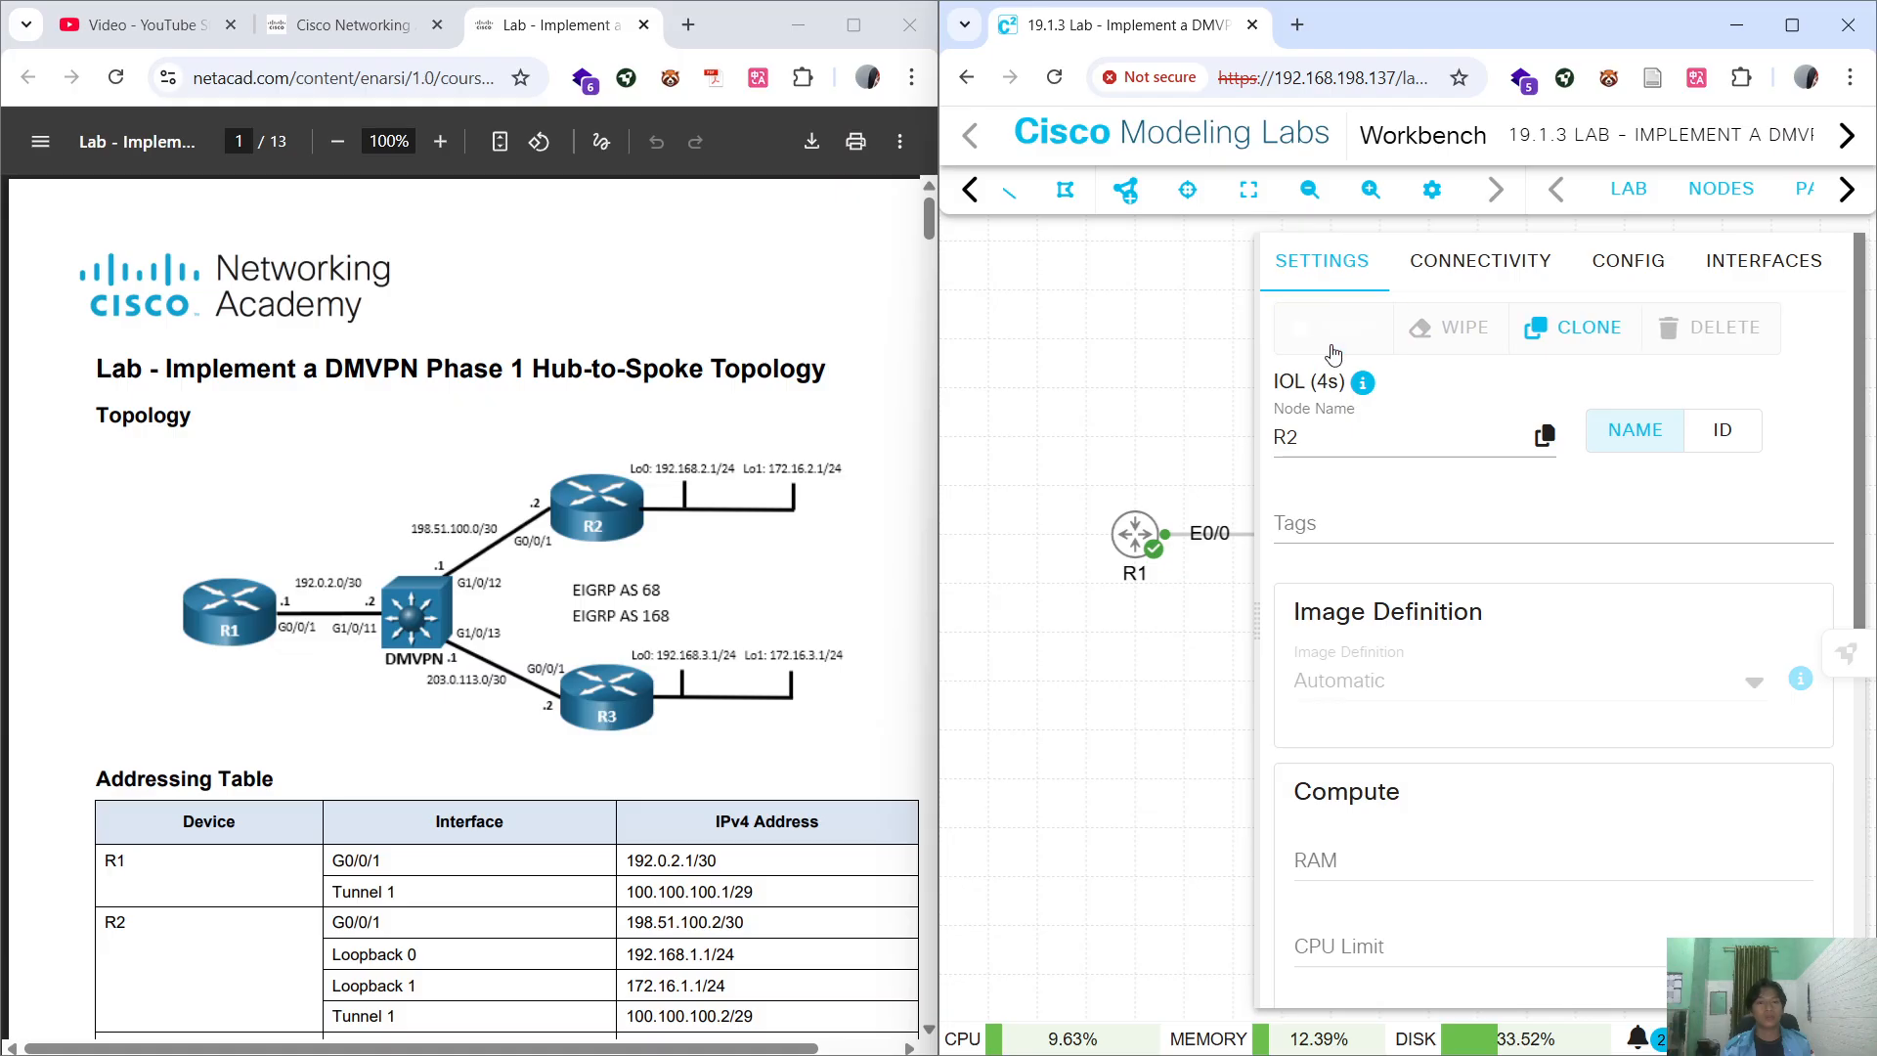
left_click(1161, 366)
Rename router iol-4s-2 as R3 and start the node.
left_click(1579, 624)
left_click(1399, 438)
key("ctrl+a")
type("R2")
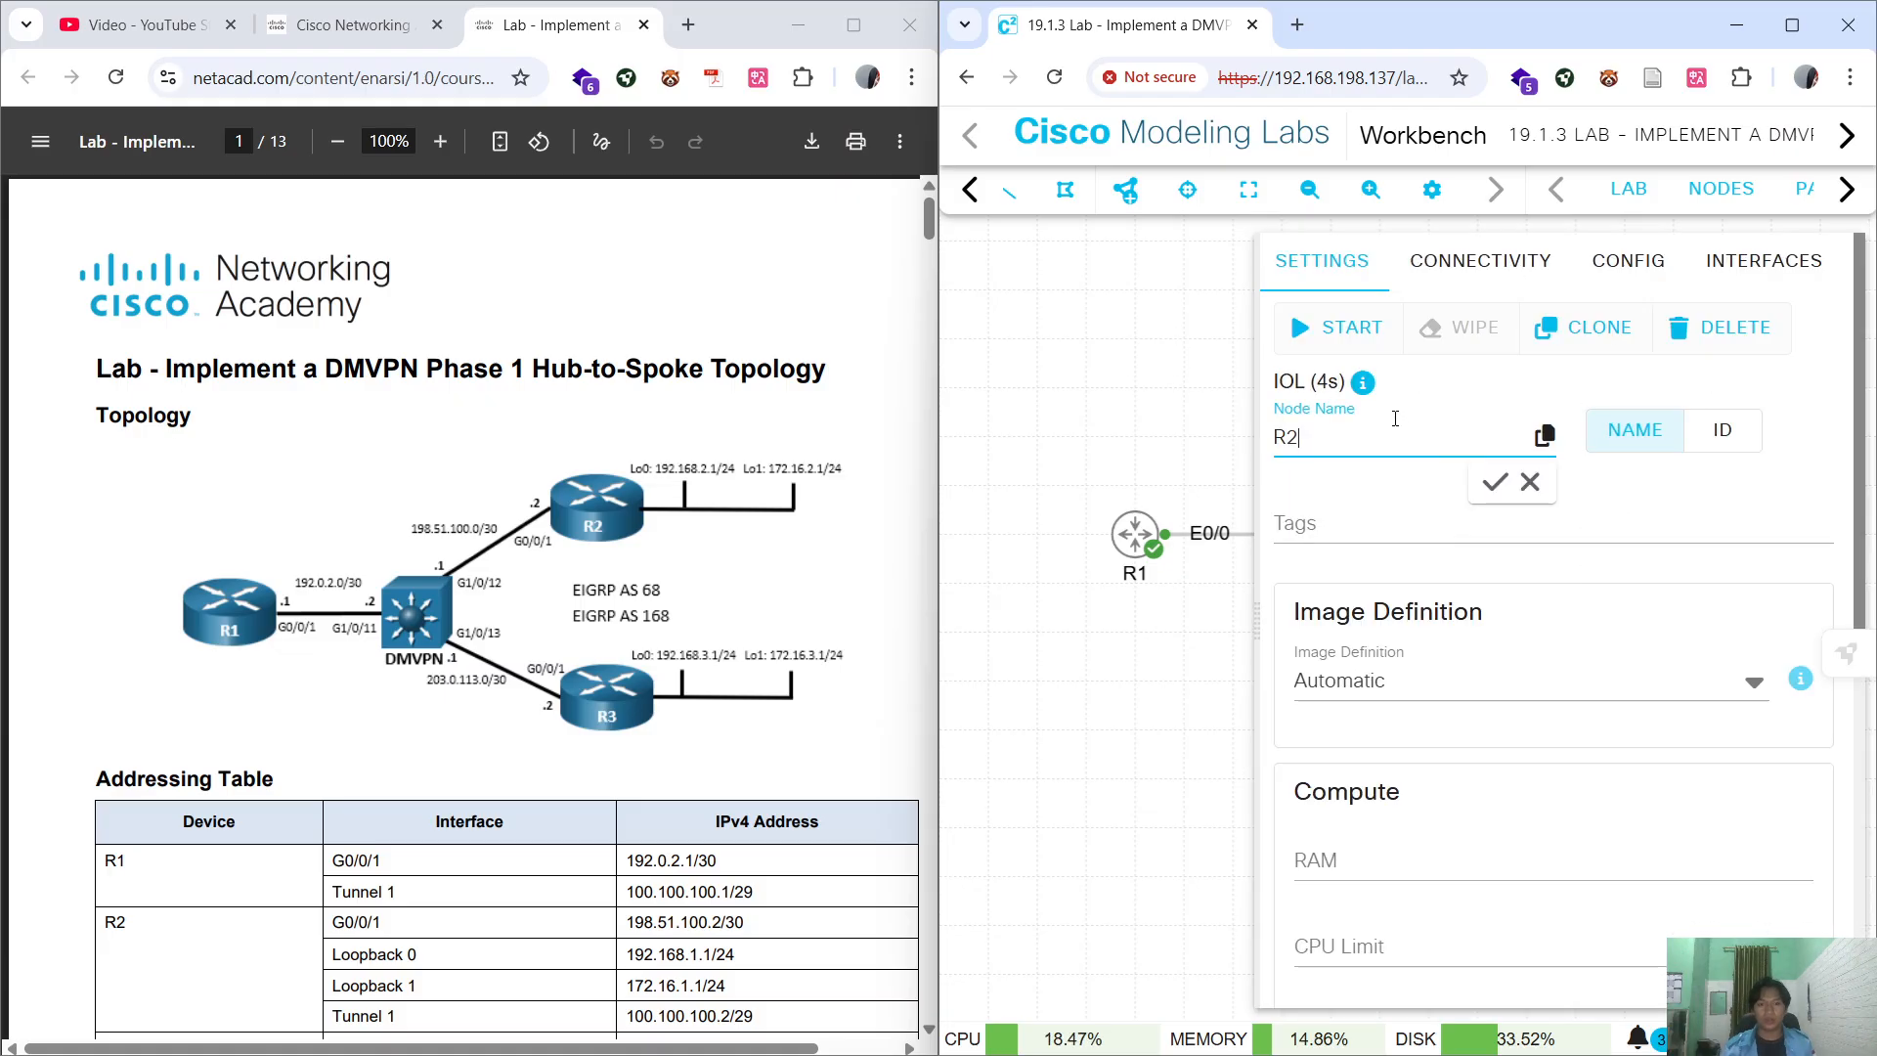
key("BackSpace")
type("3")
left_click(1476, 484)
left_click(1344, 327)
left_click(1118, 377)
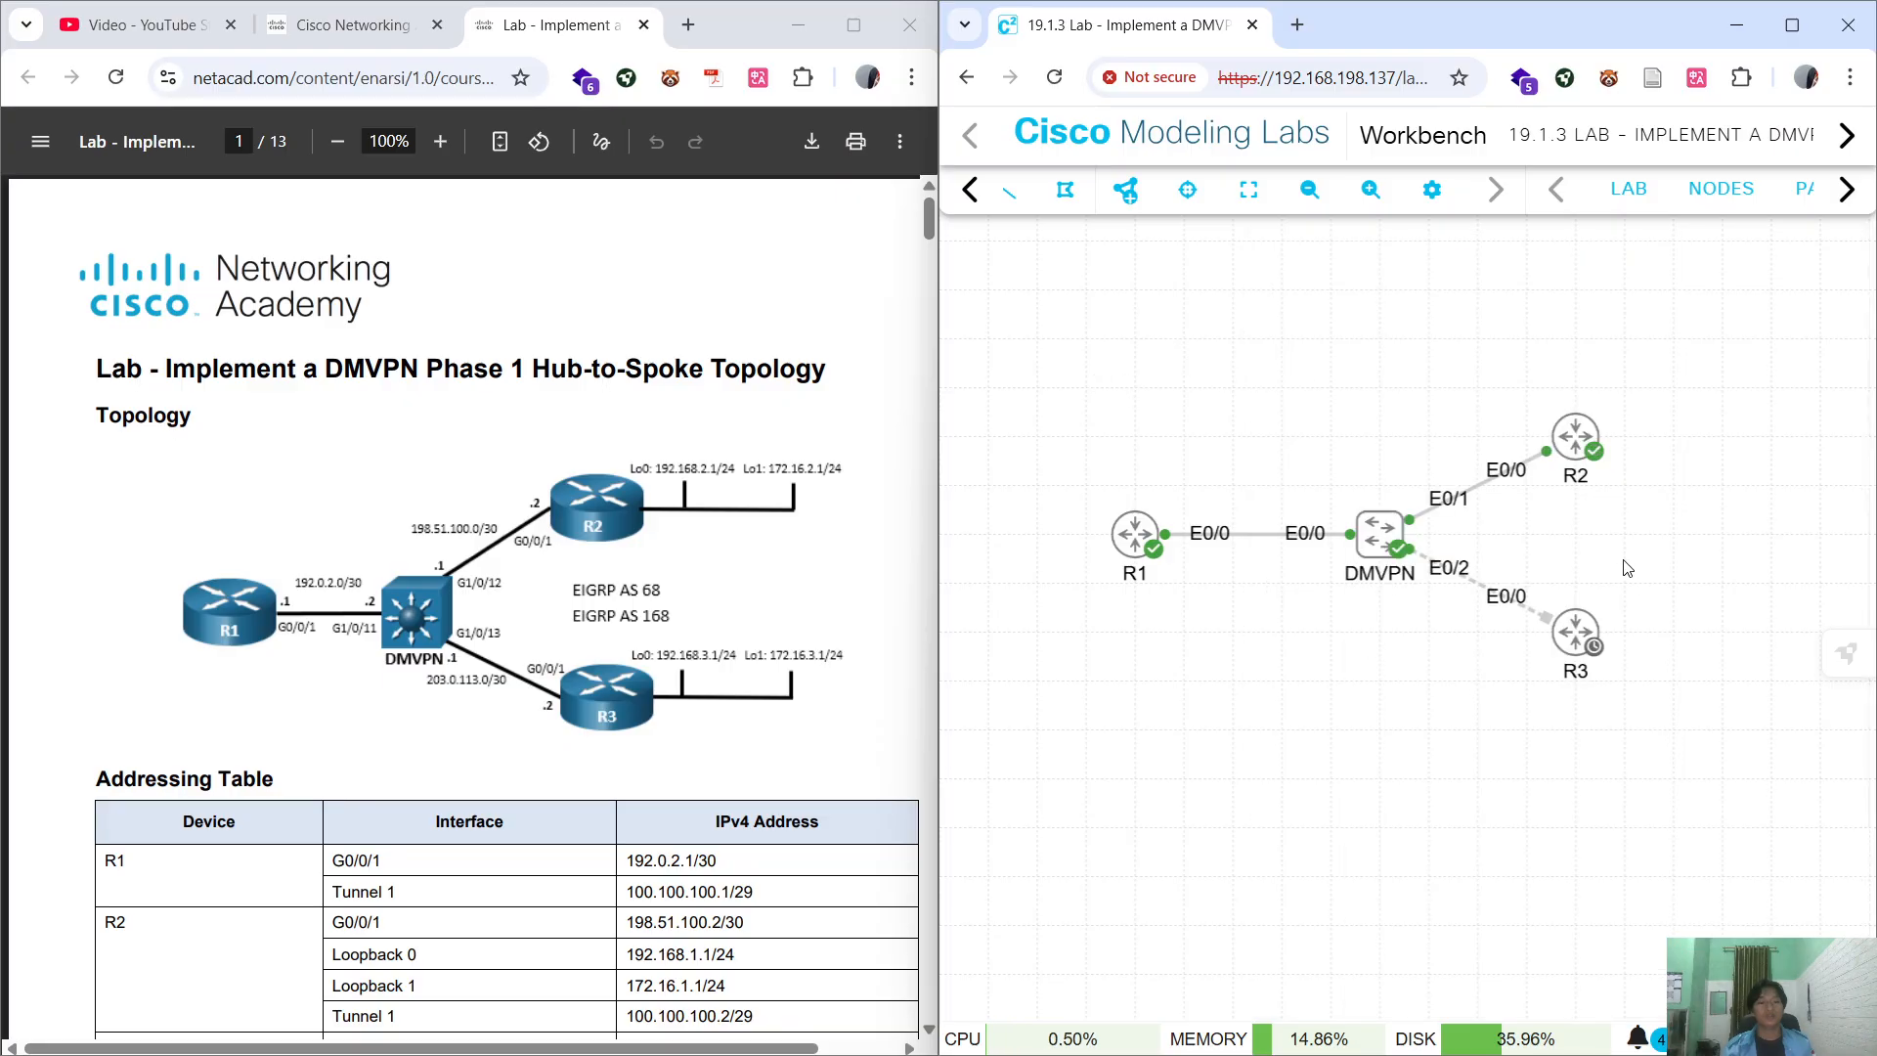
Add console tabs for R1, DMVPN, R2 and R3, and place the DMVPN tab last.
right_click(1129, 513)
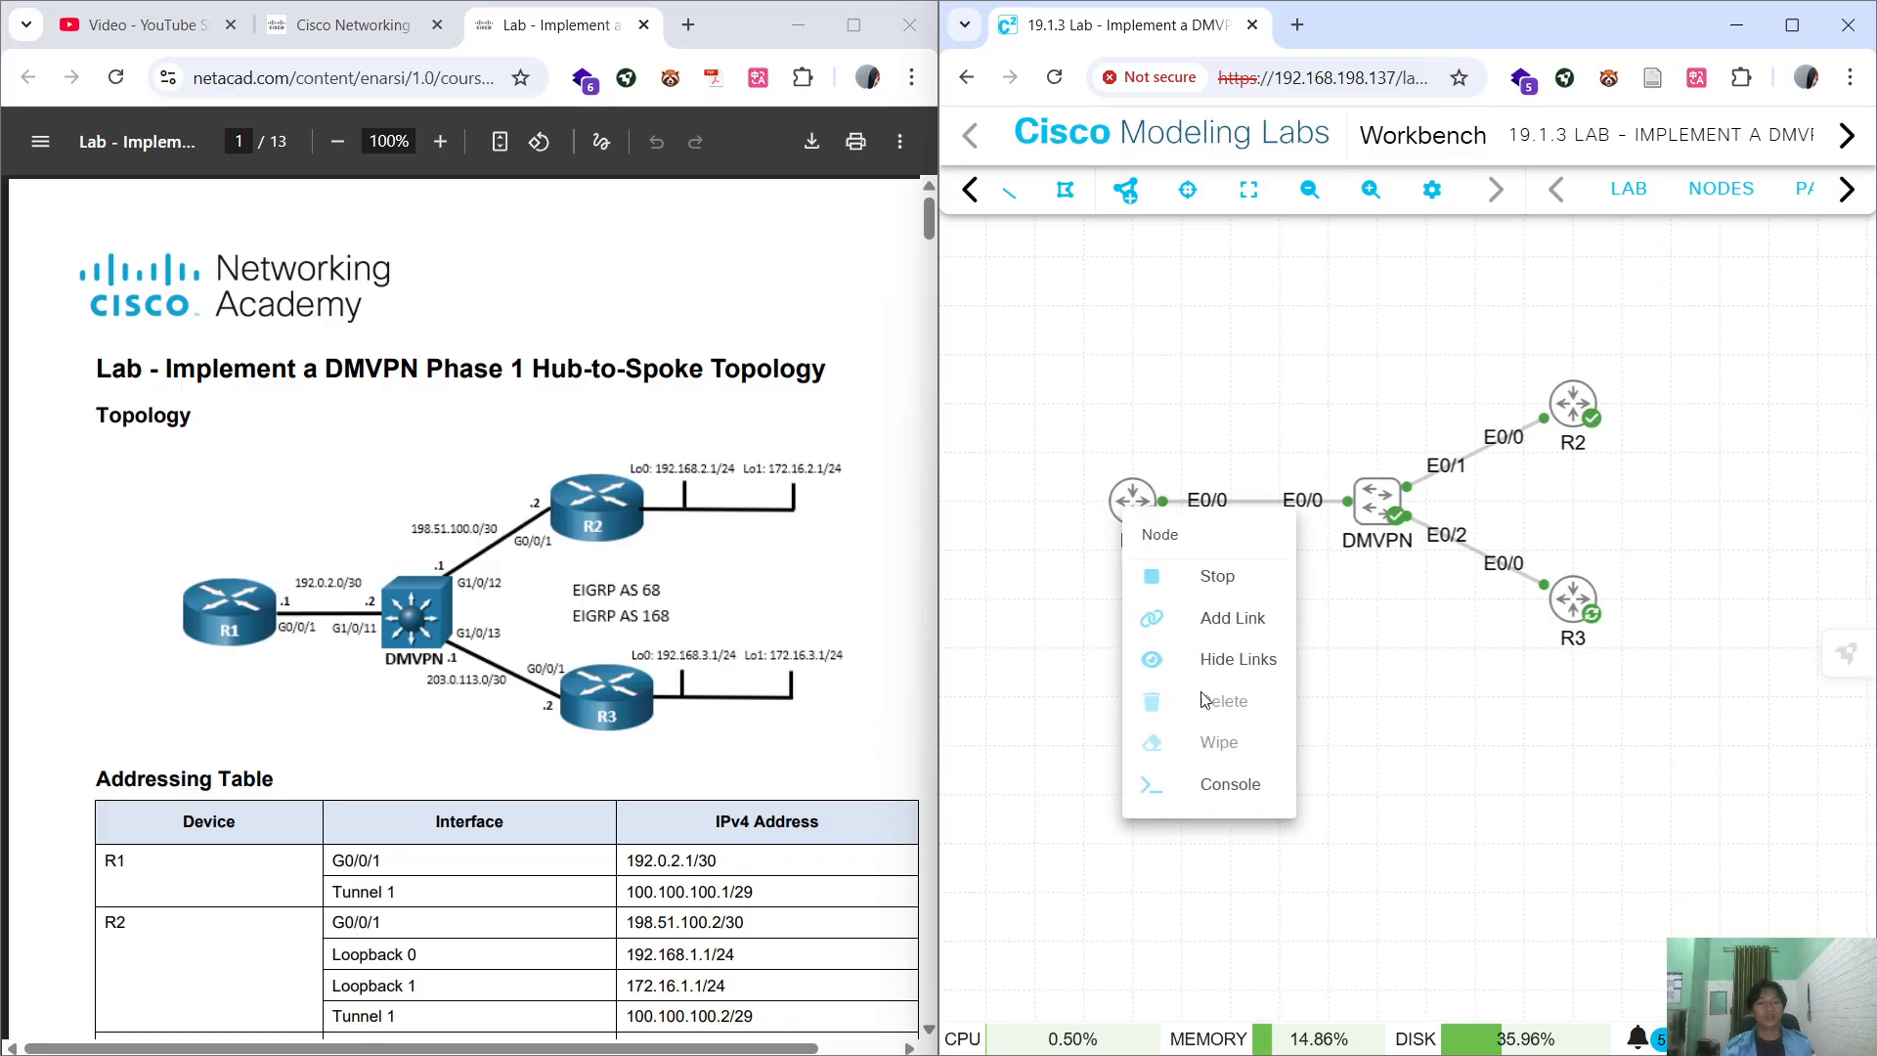
left_click(1223, 781)
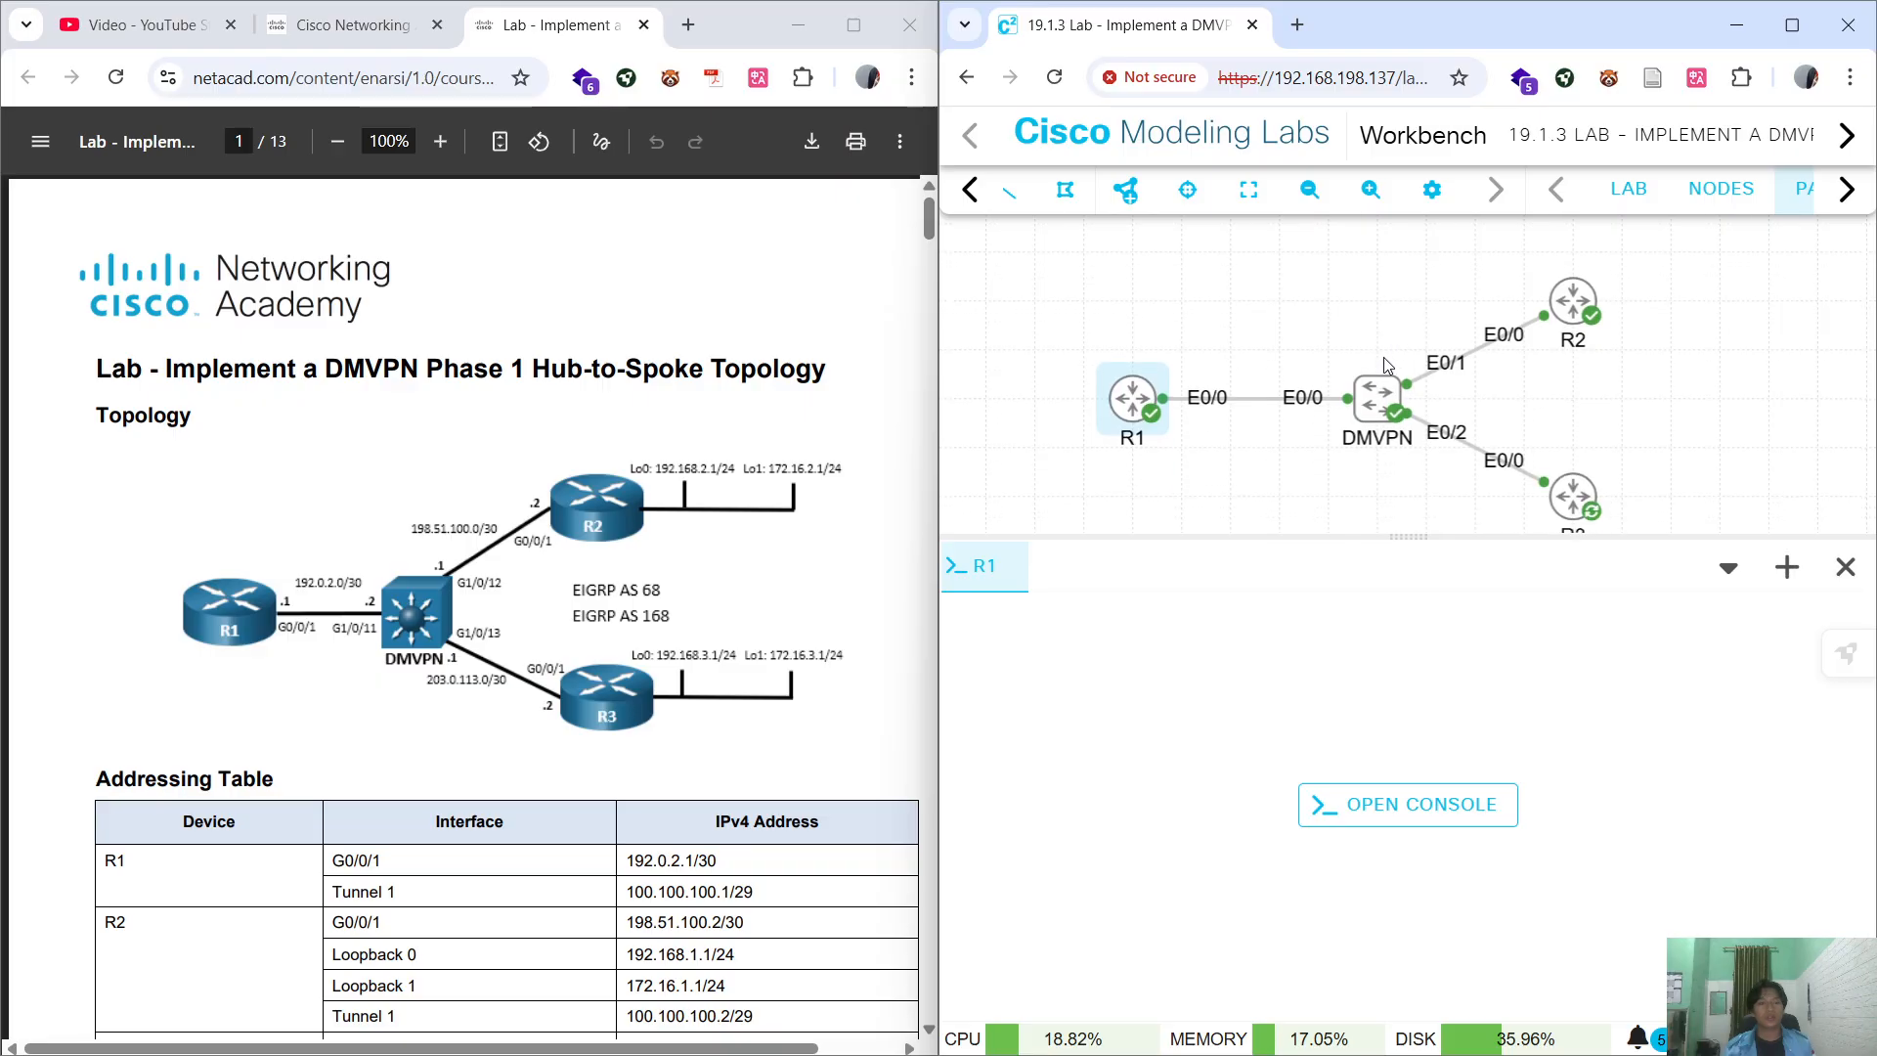
left_click(1457, 662)
right_click(1569, 315)
left_click(1591, 603)
right_click(1568, 500)
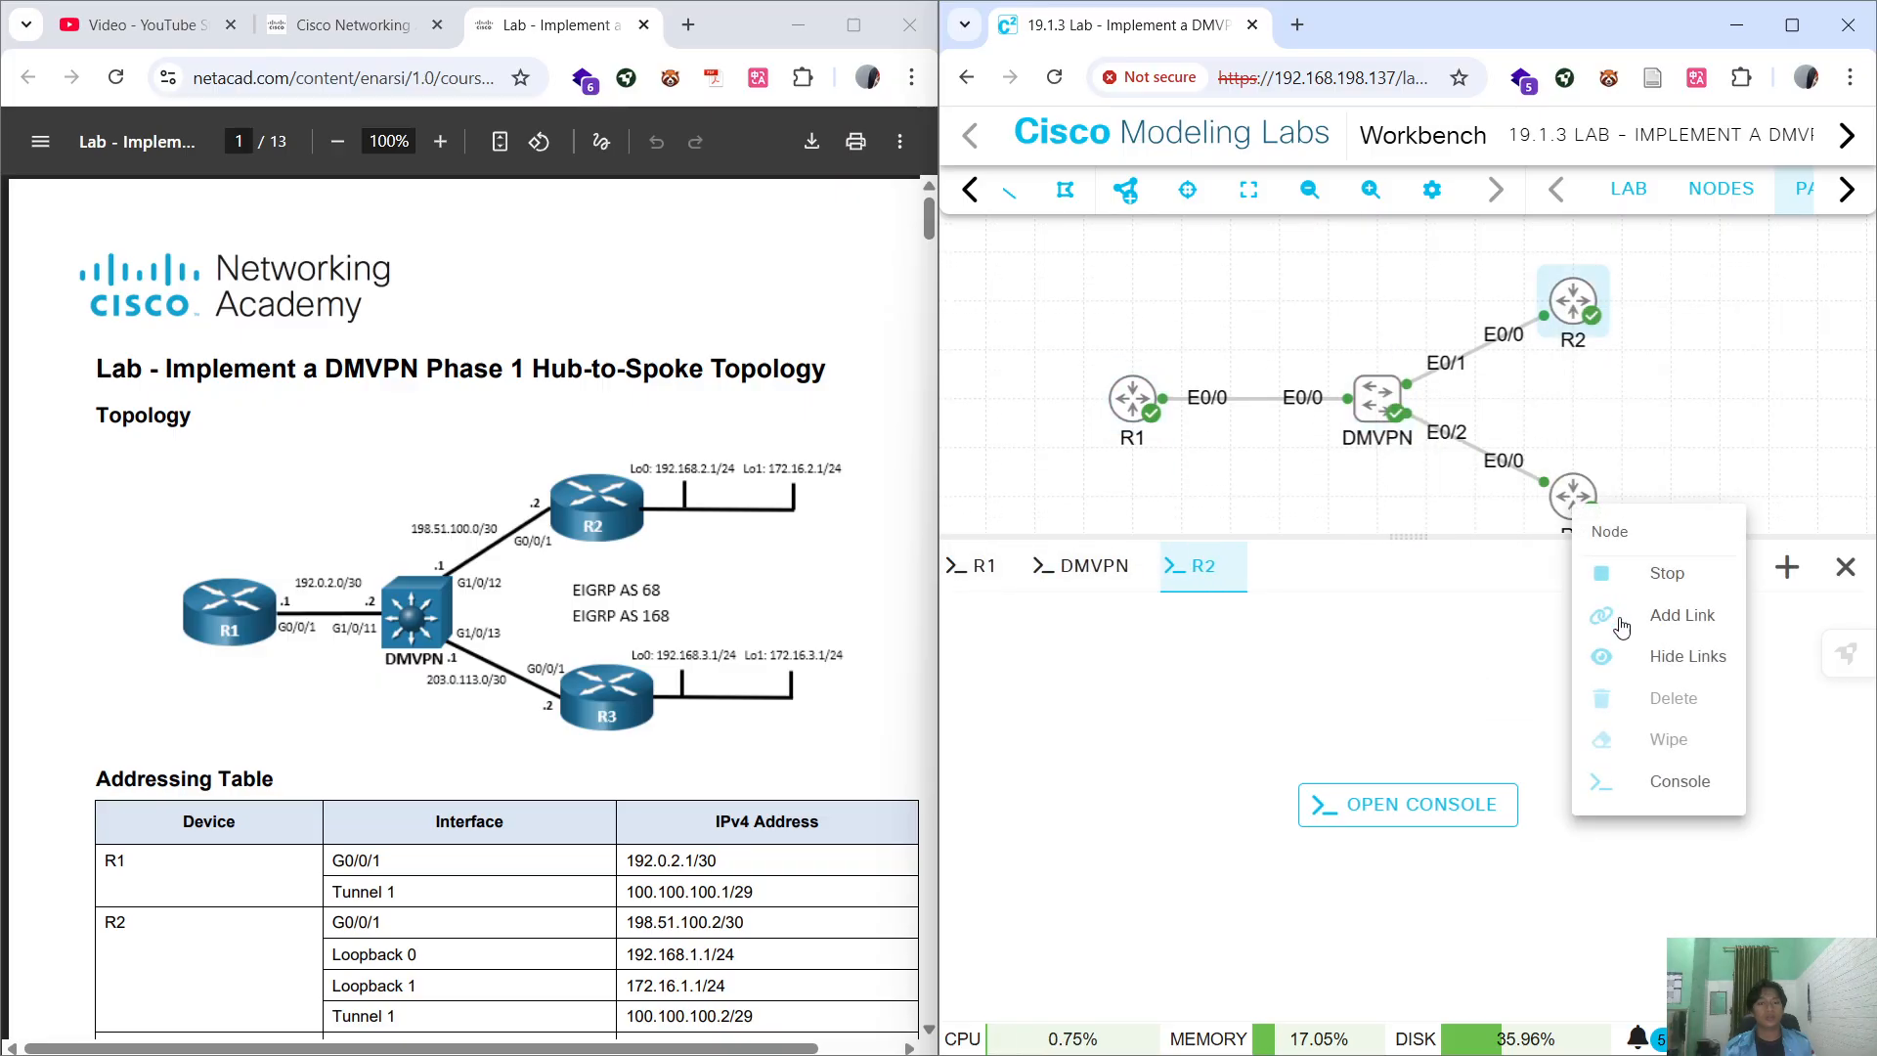
left_click(1633, 777)
left_click_drag(1068, 577, 1331, 593)
Start the console sessions of R1, R2, R3 and DMVPN, and bring R1's console to its command prompt.
left_click(968, 566)
left_click(1437, 801)
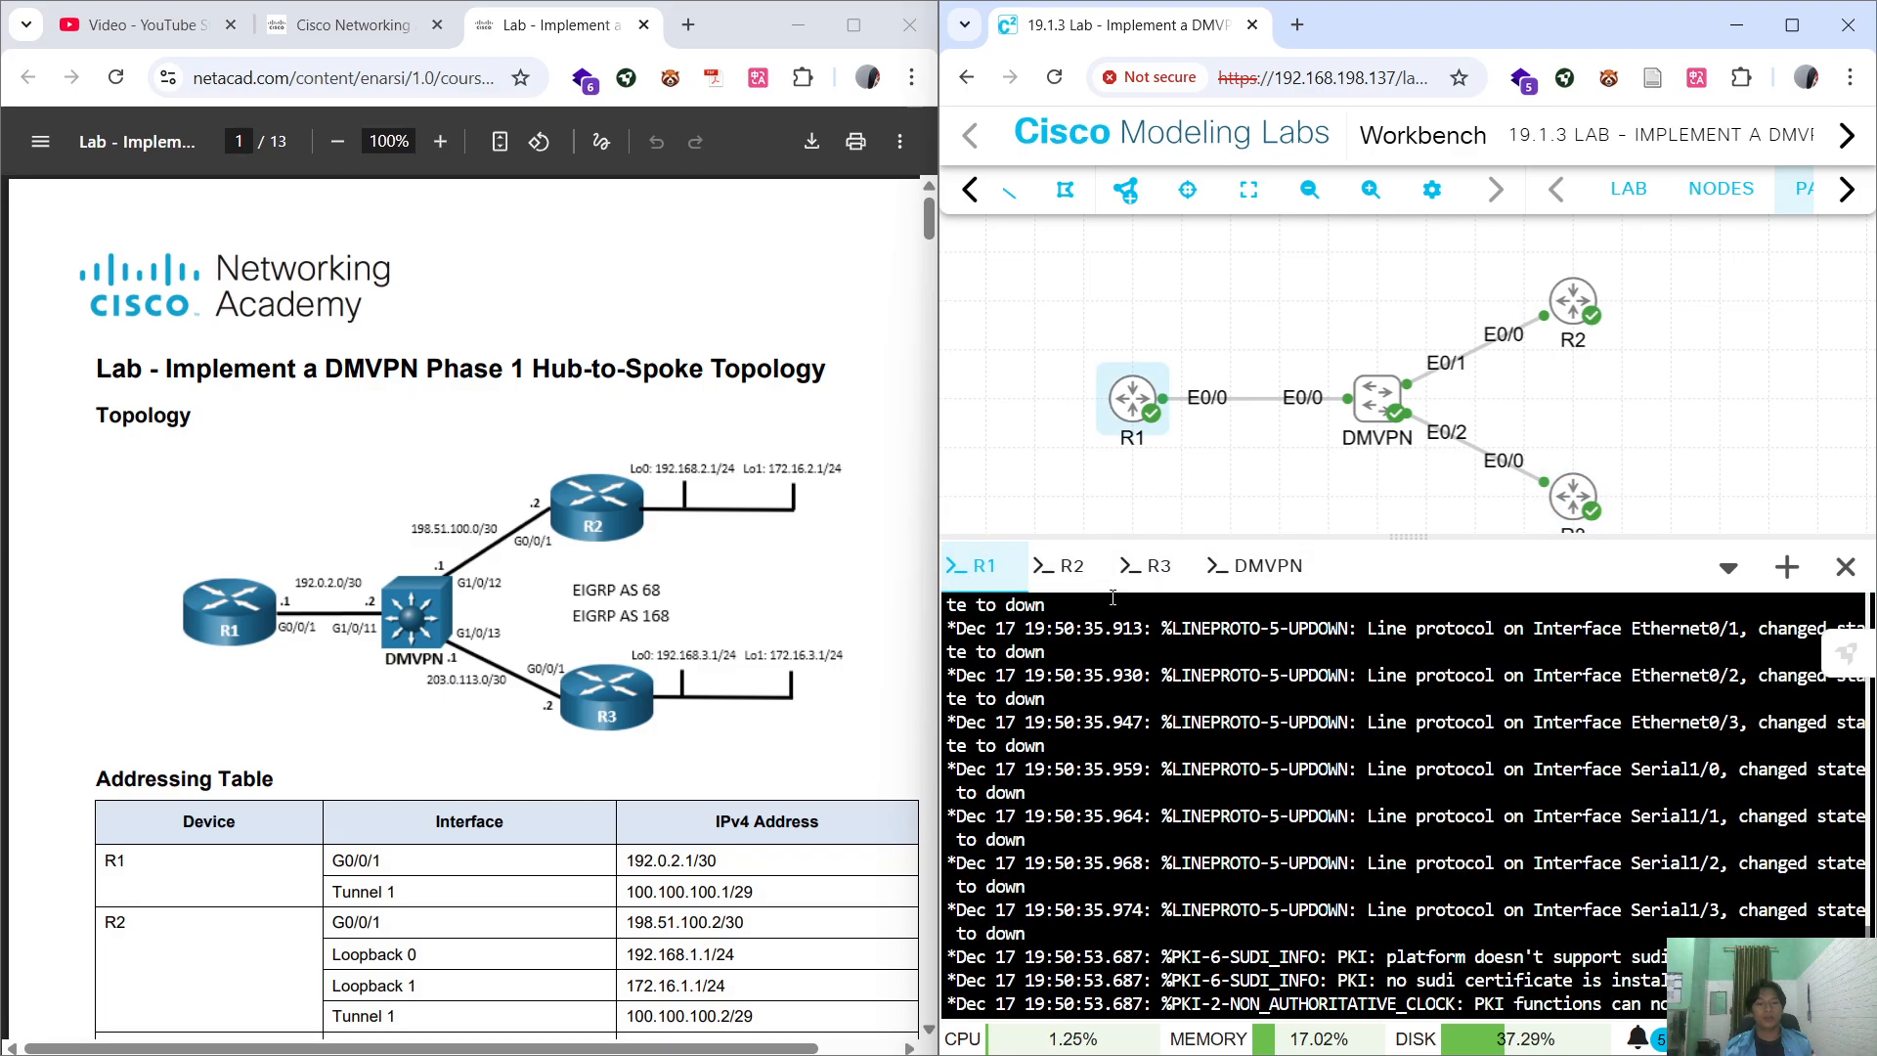
left_click(1066, 566)
left_click(1407, 804)
left_click(1159, 566)
left_click(1408, 803)
left_click(1266, 567)
left_click(1315, 796)
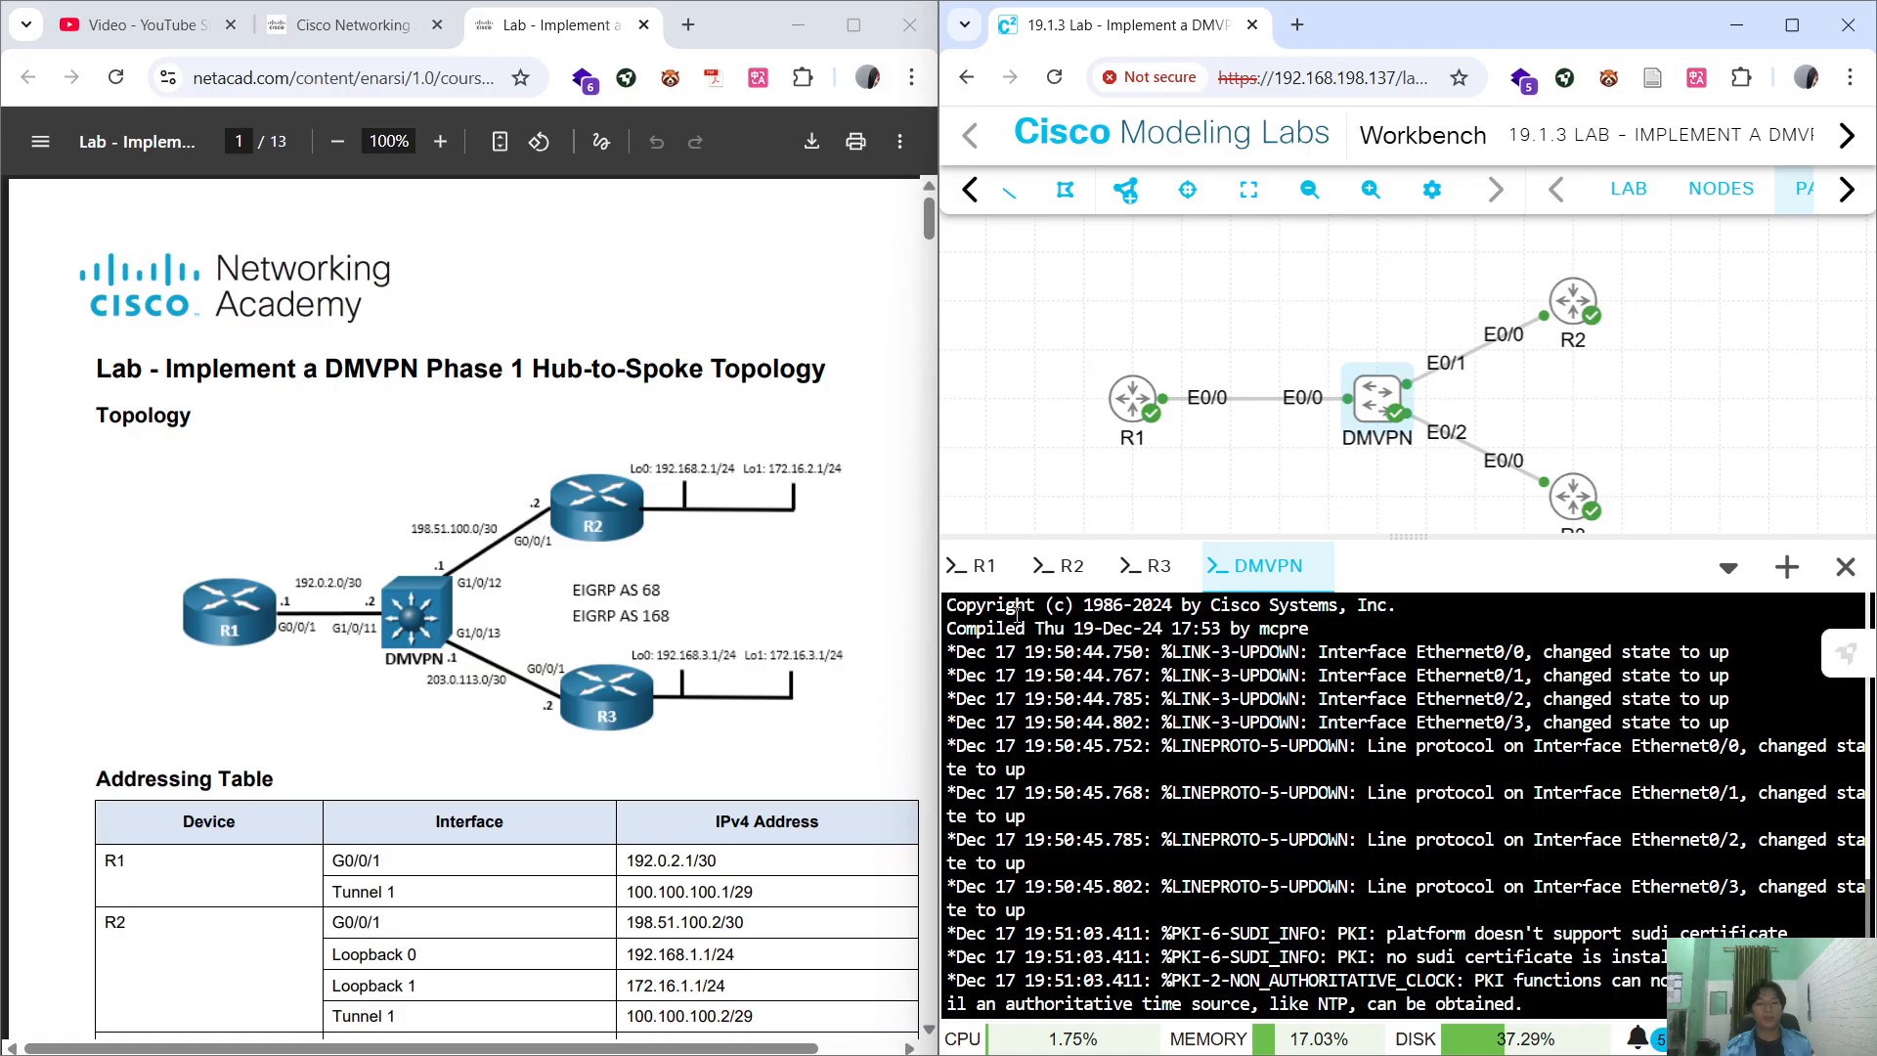
left_click(975, 567)
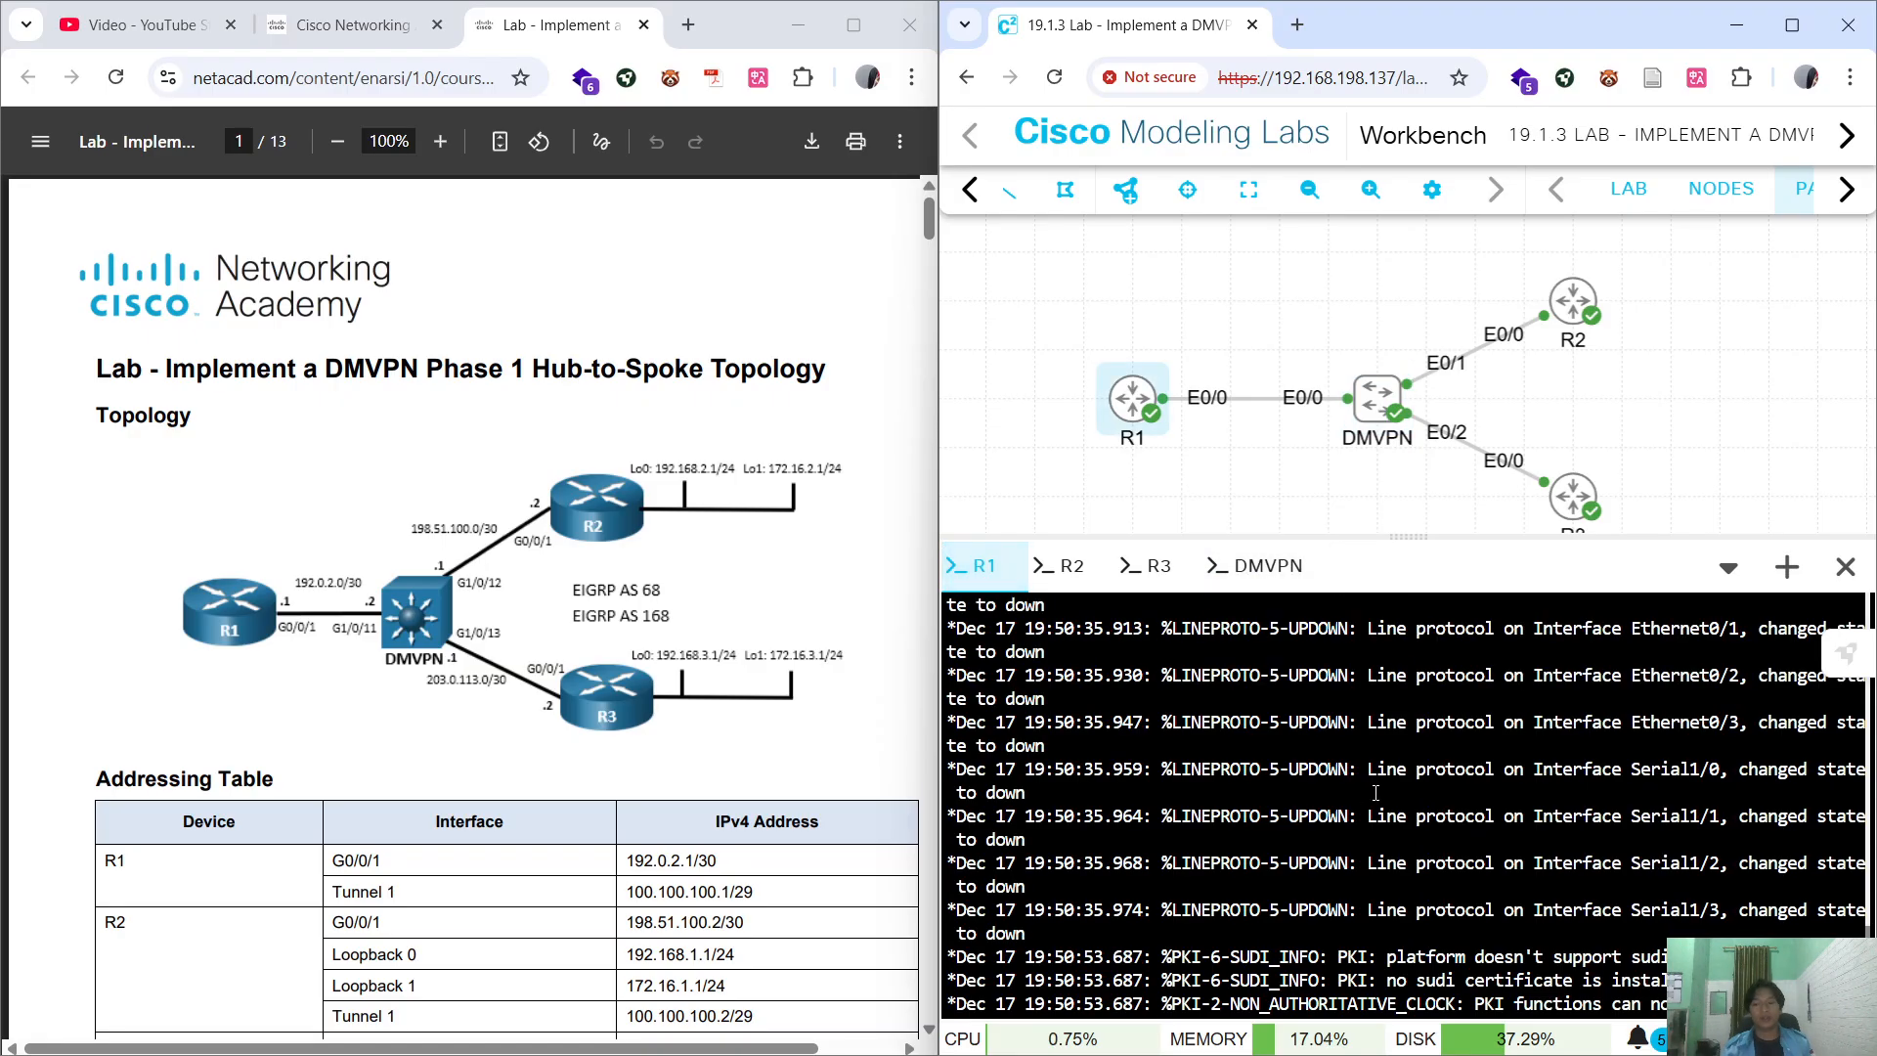
key("Return")
Review the lab document's topology, addressing table, objectives and required resources up to the Part 1 instructions.
scroll(575, 540, "down", 1)
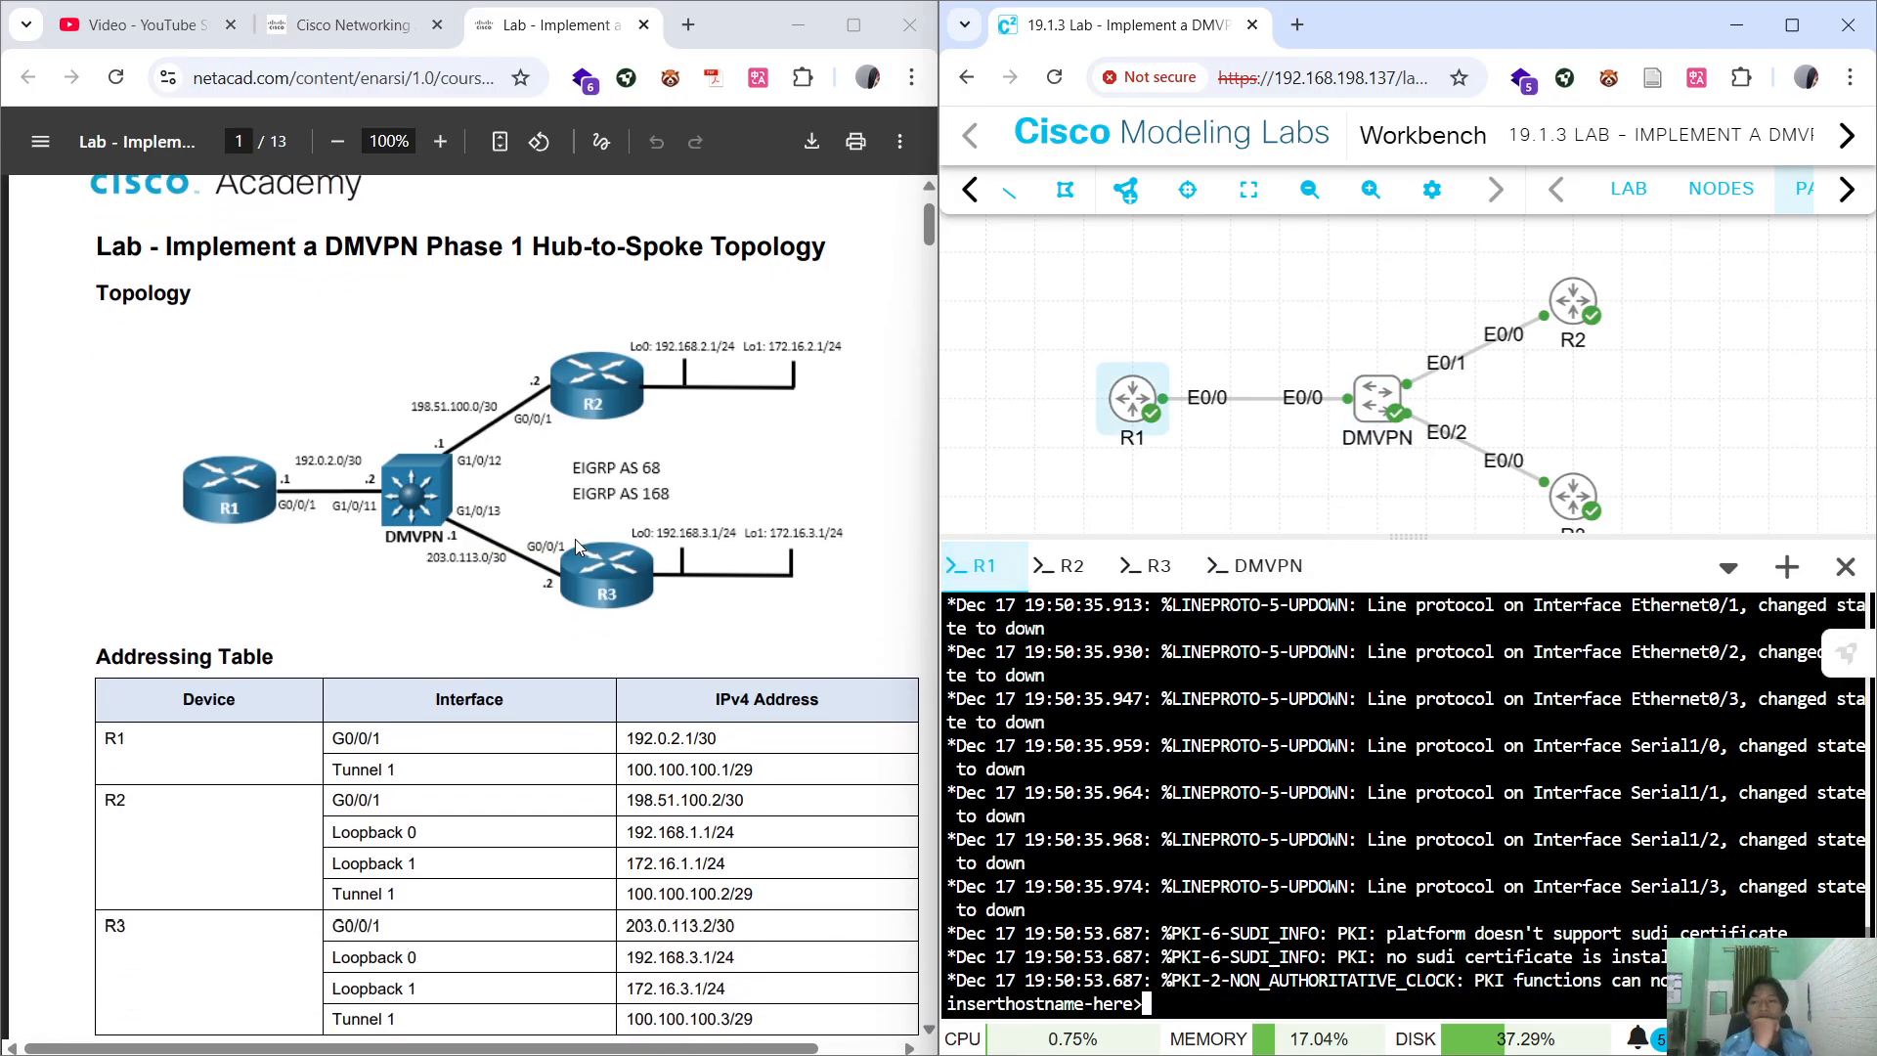
scroll(575, 553, "down", 2)
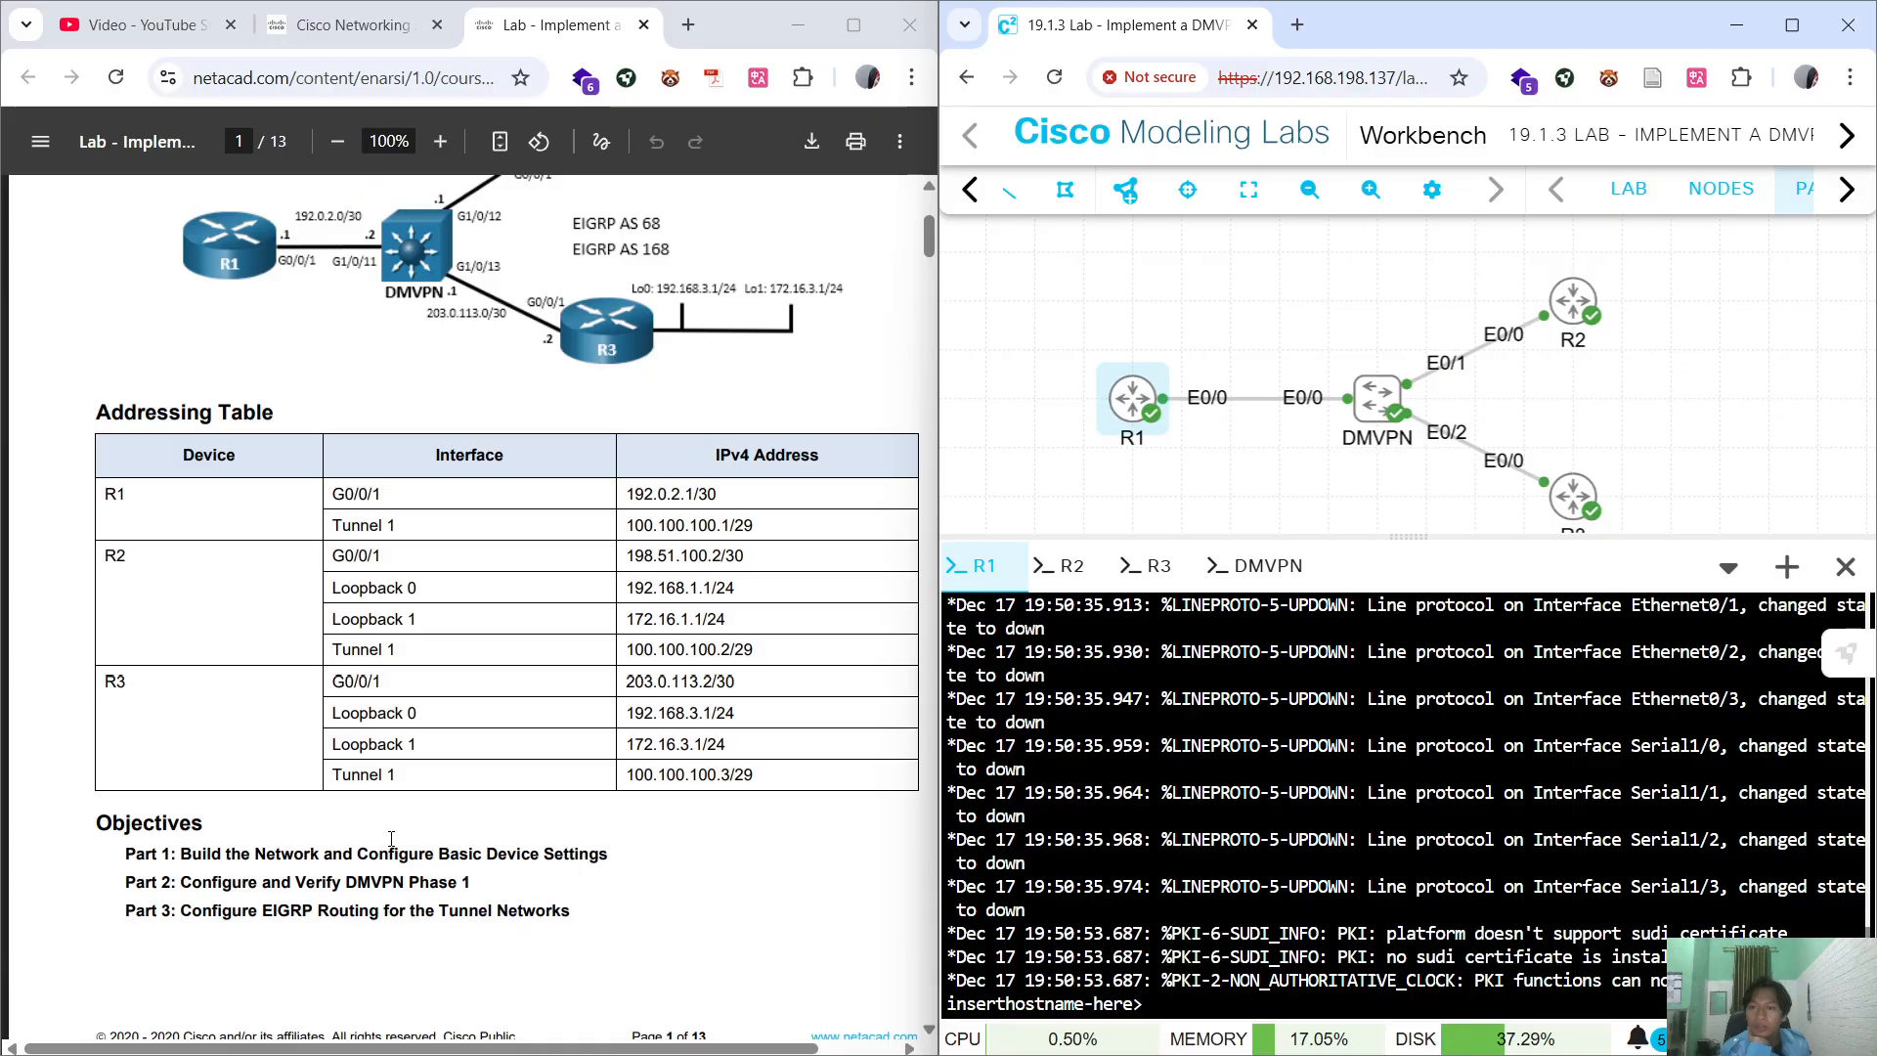
scroll(401, 831, "up", 1)
scroll(397, 831, "down", 1)
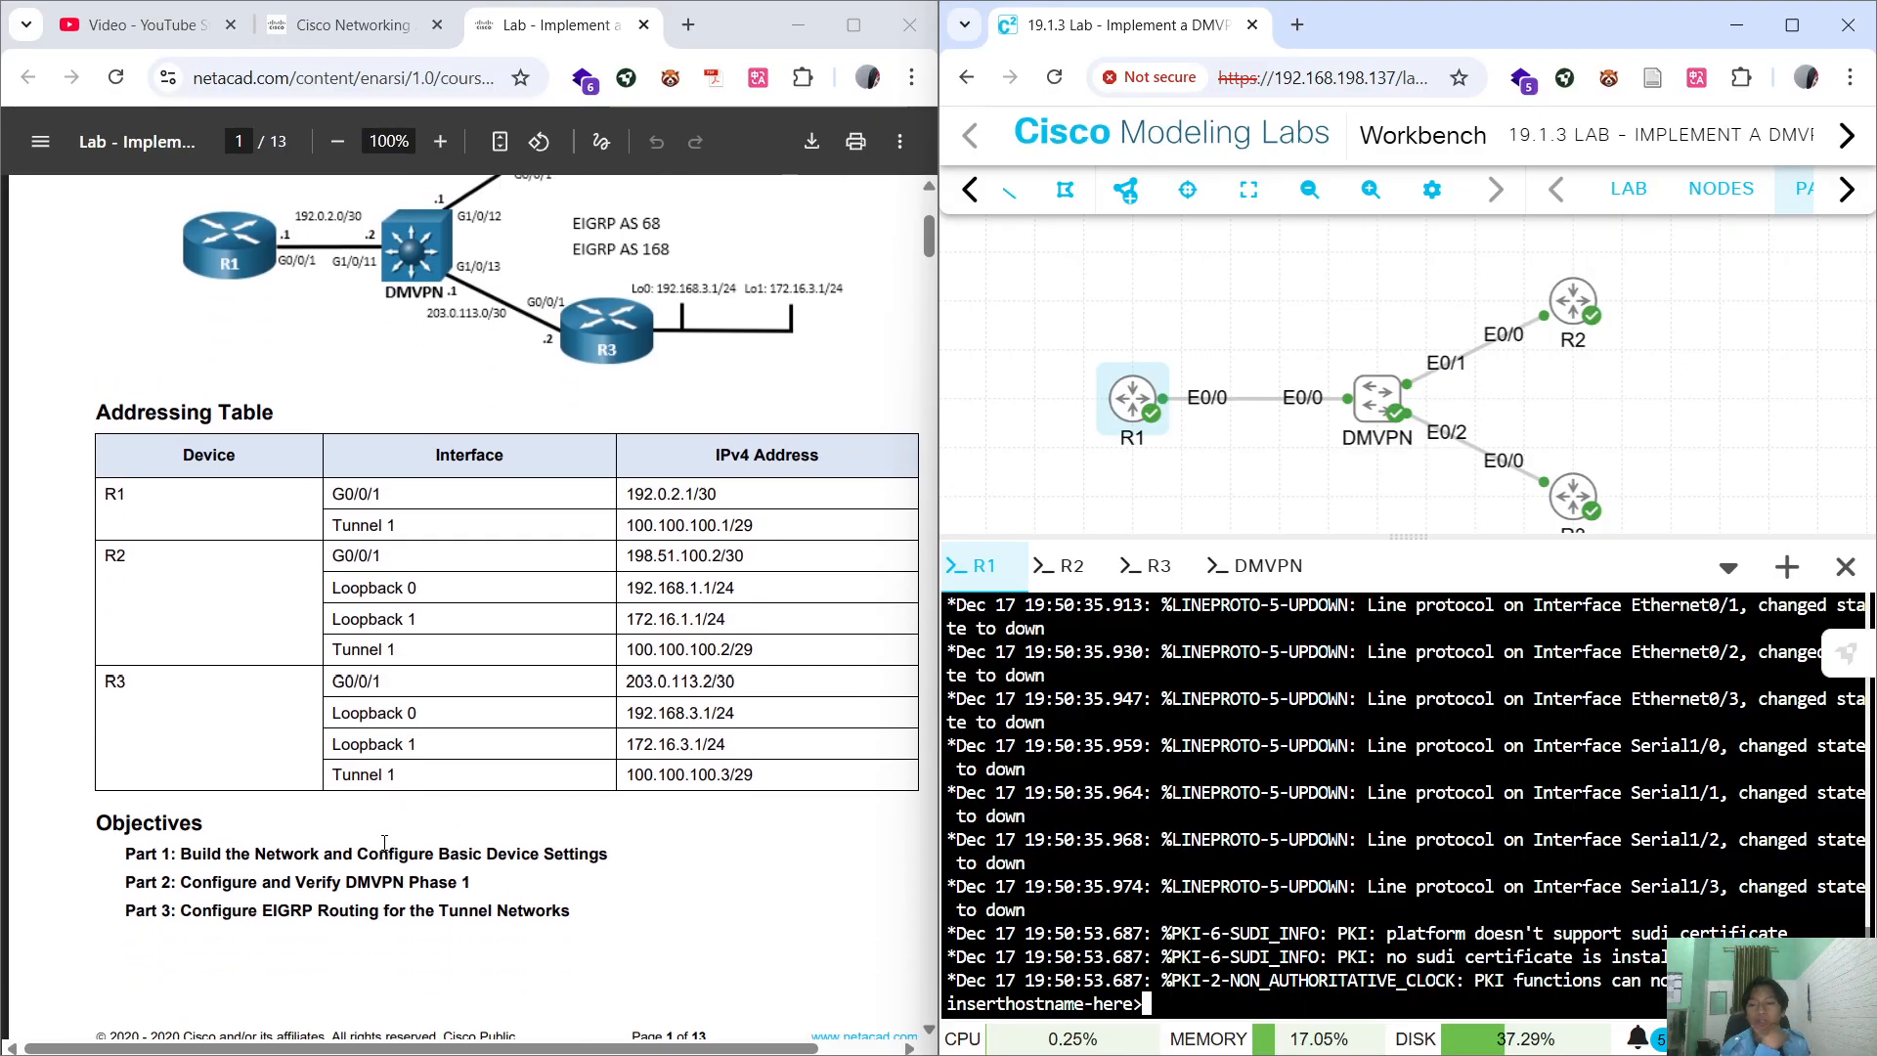
left_click_drag(1221, 508, 1194, 501)
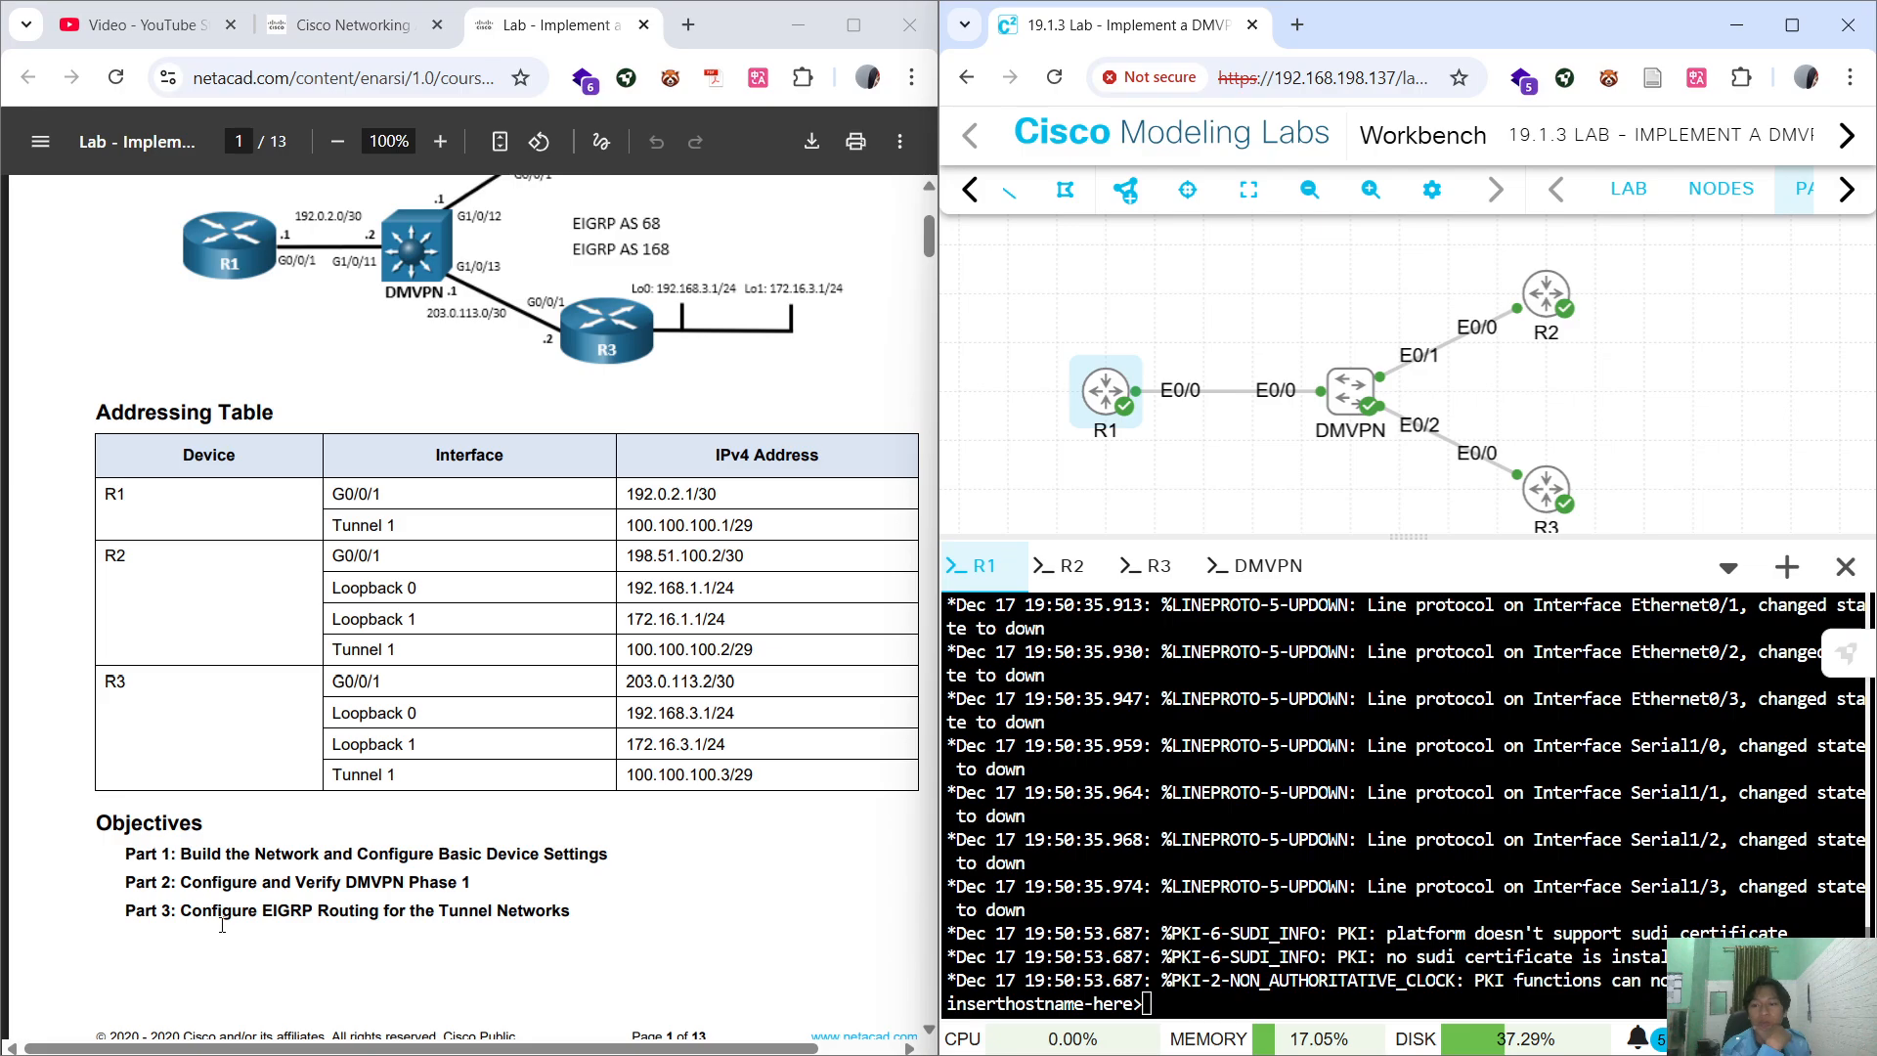
scroll(554, 765, "up", 3)
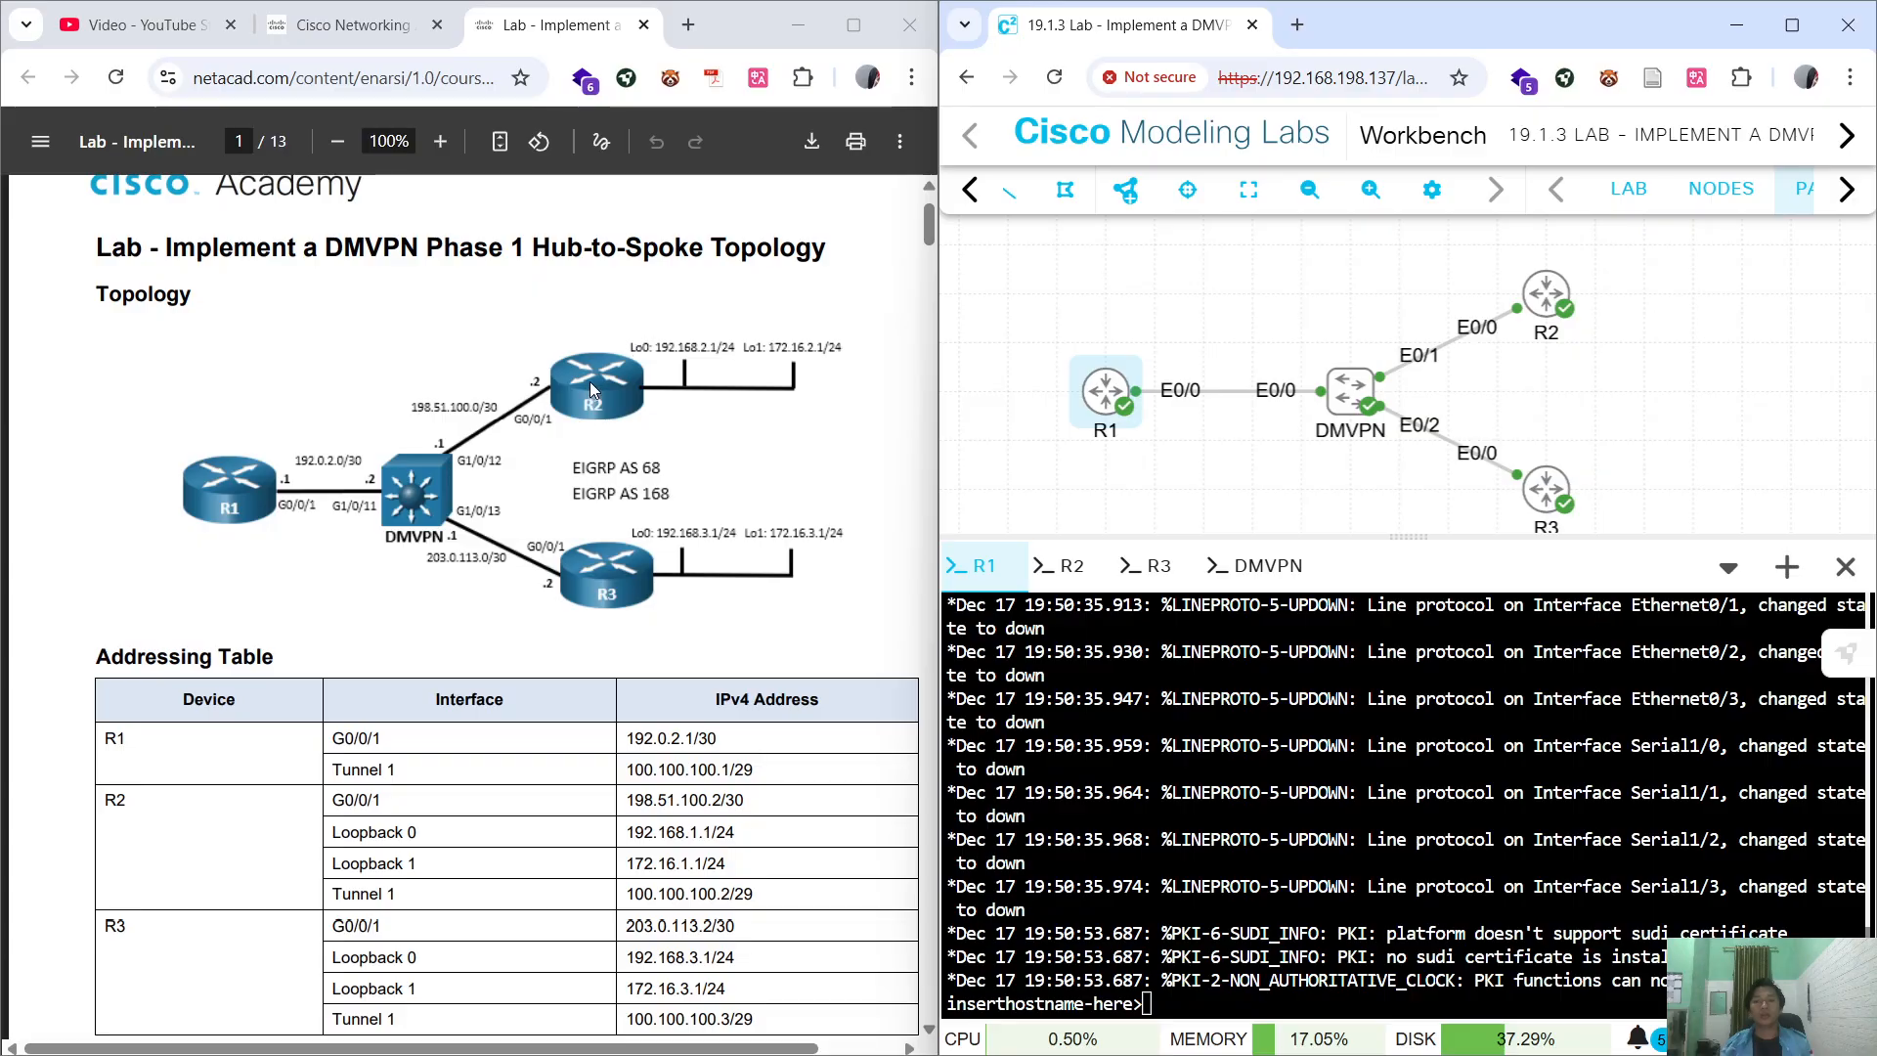
scroll(690, 551, "down", 8)
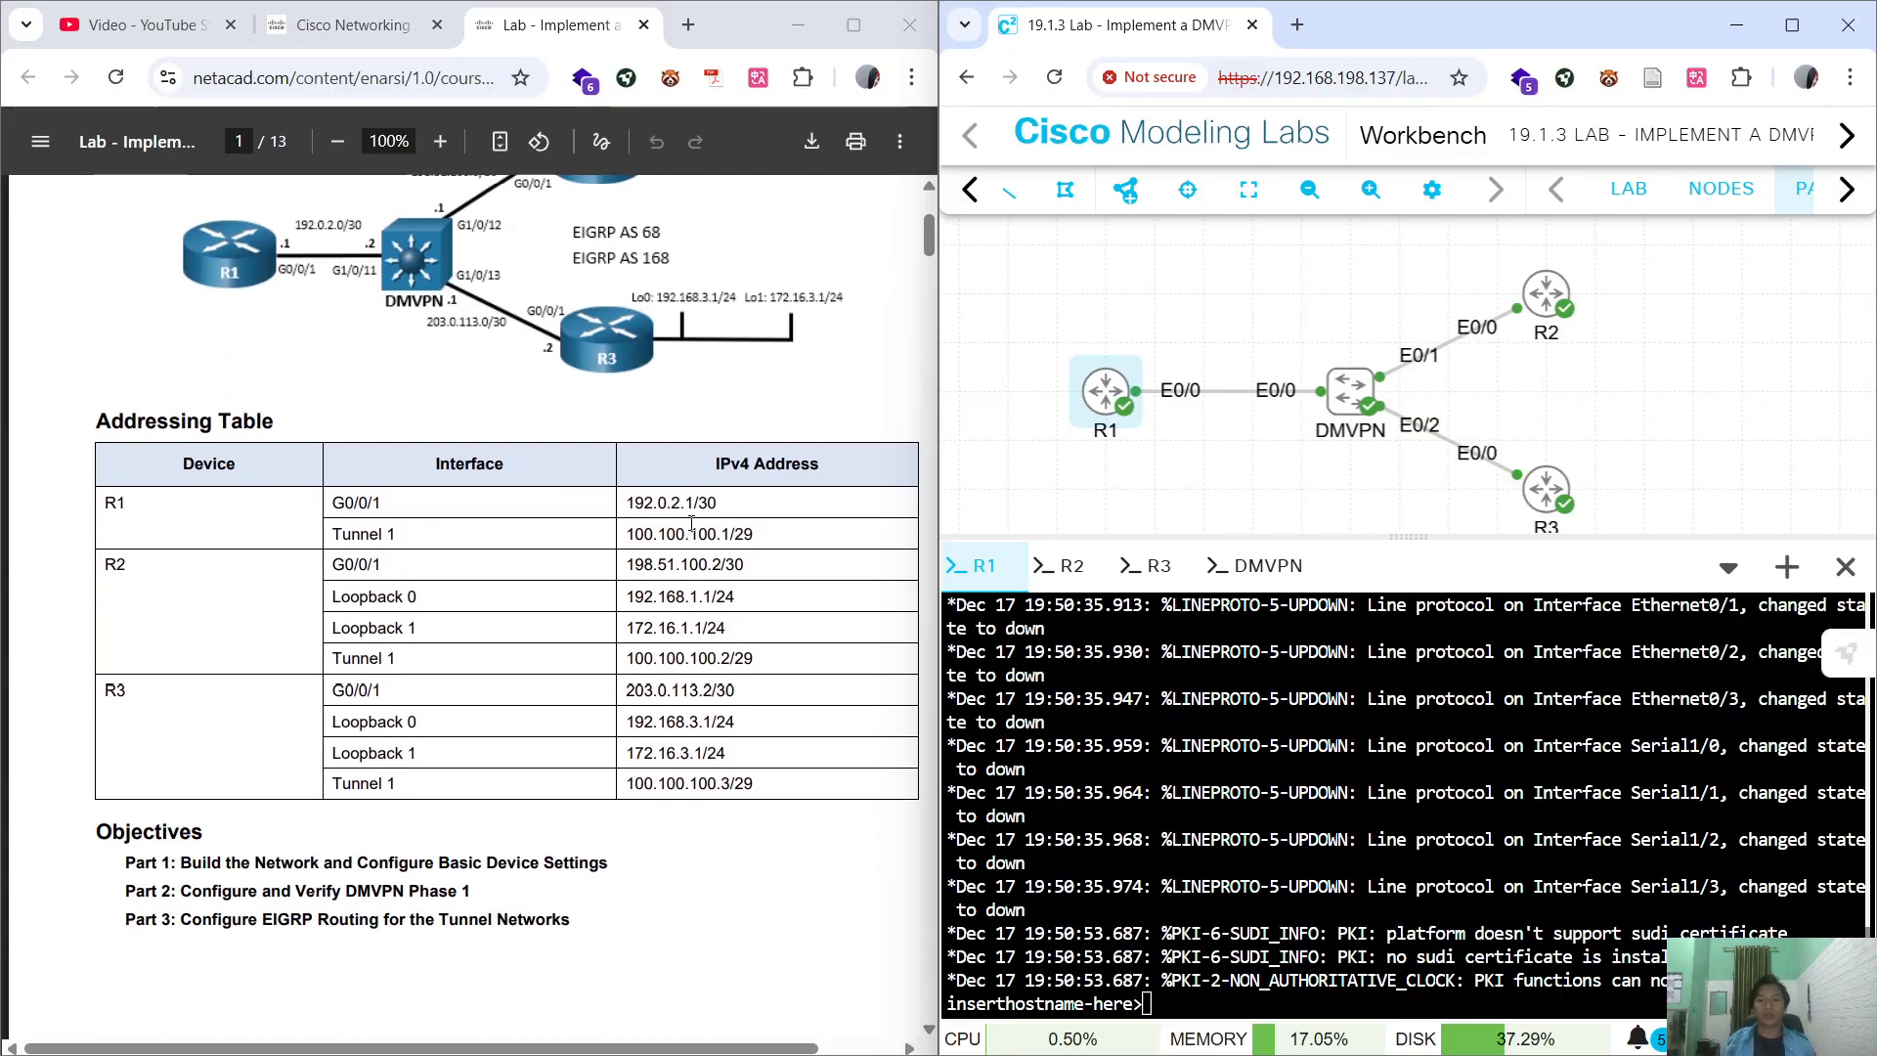
scroll(690, 550, "down", 8)
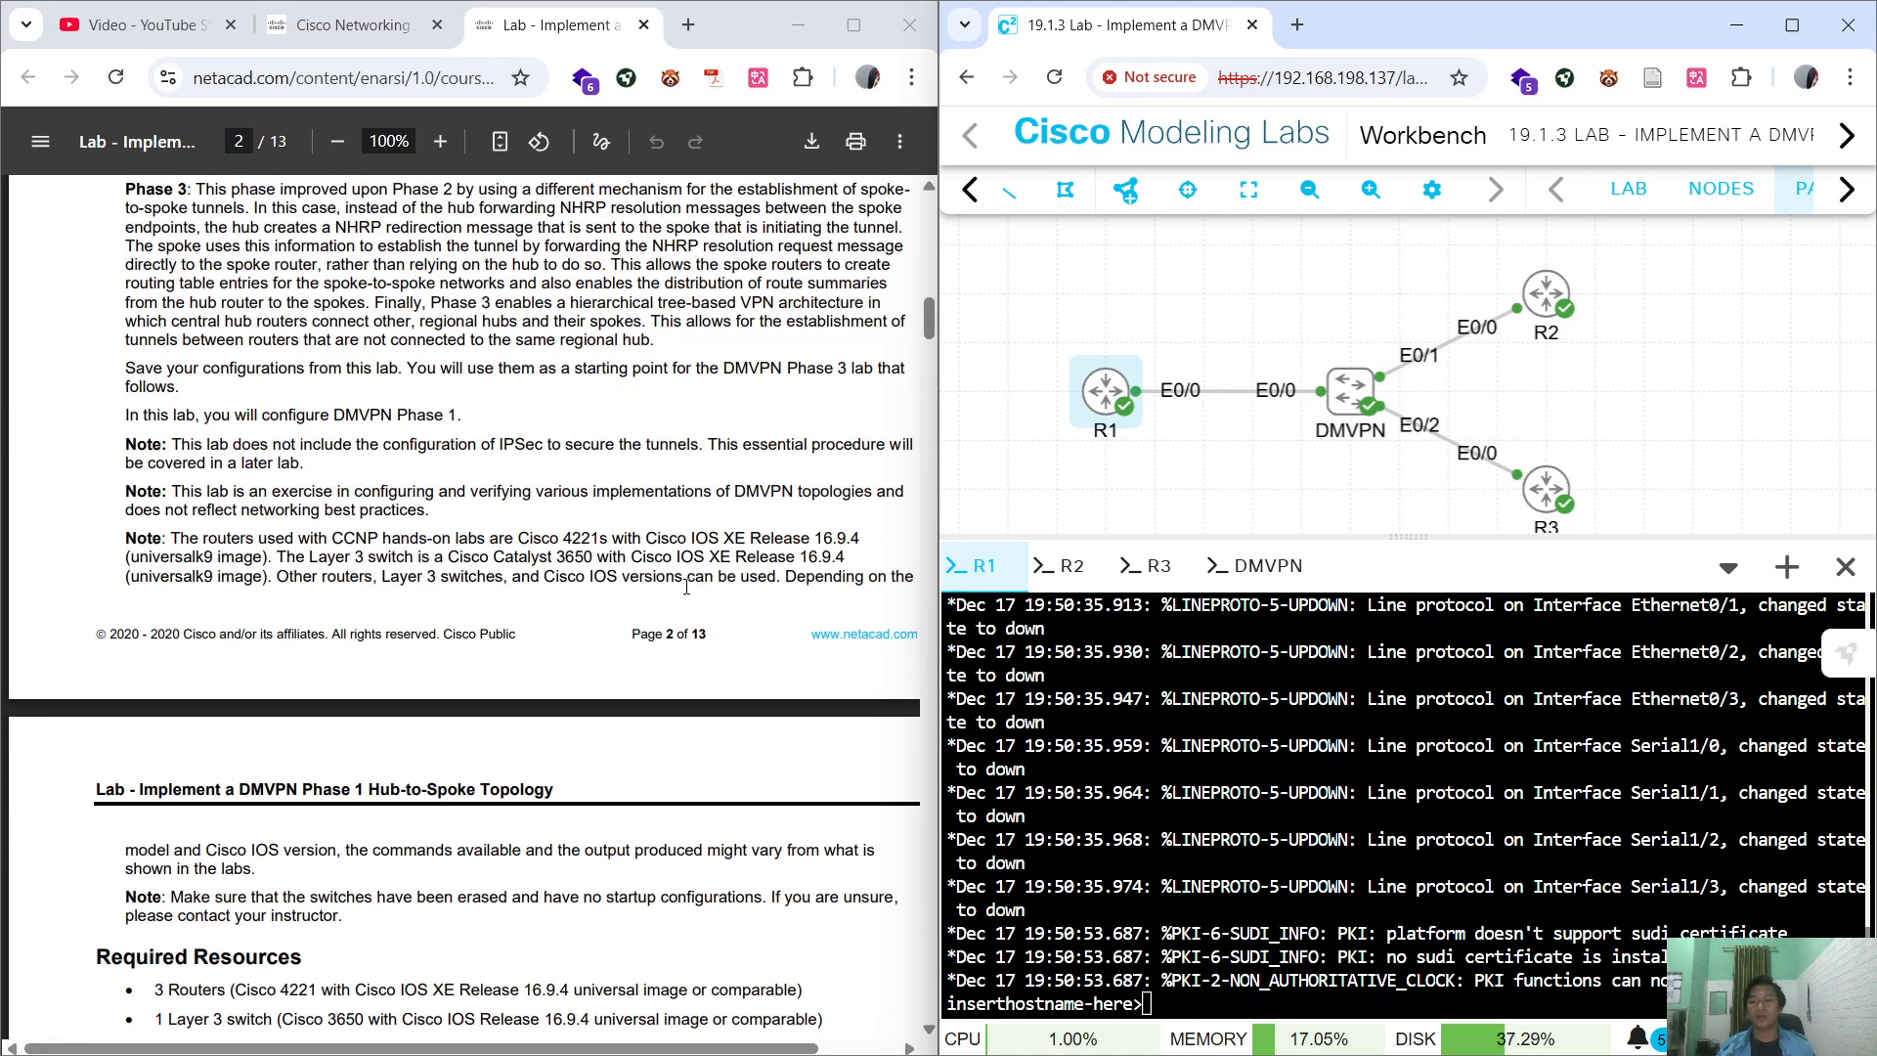
scroll(453, 539, "down", 8)
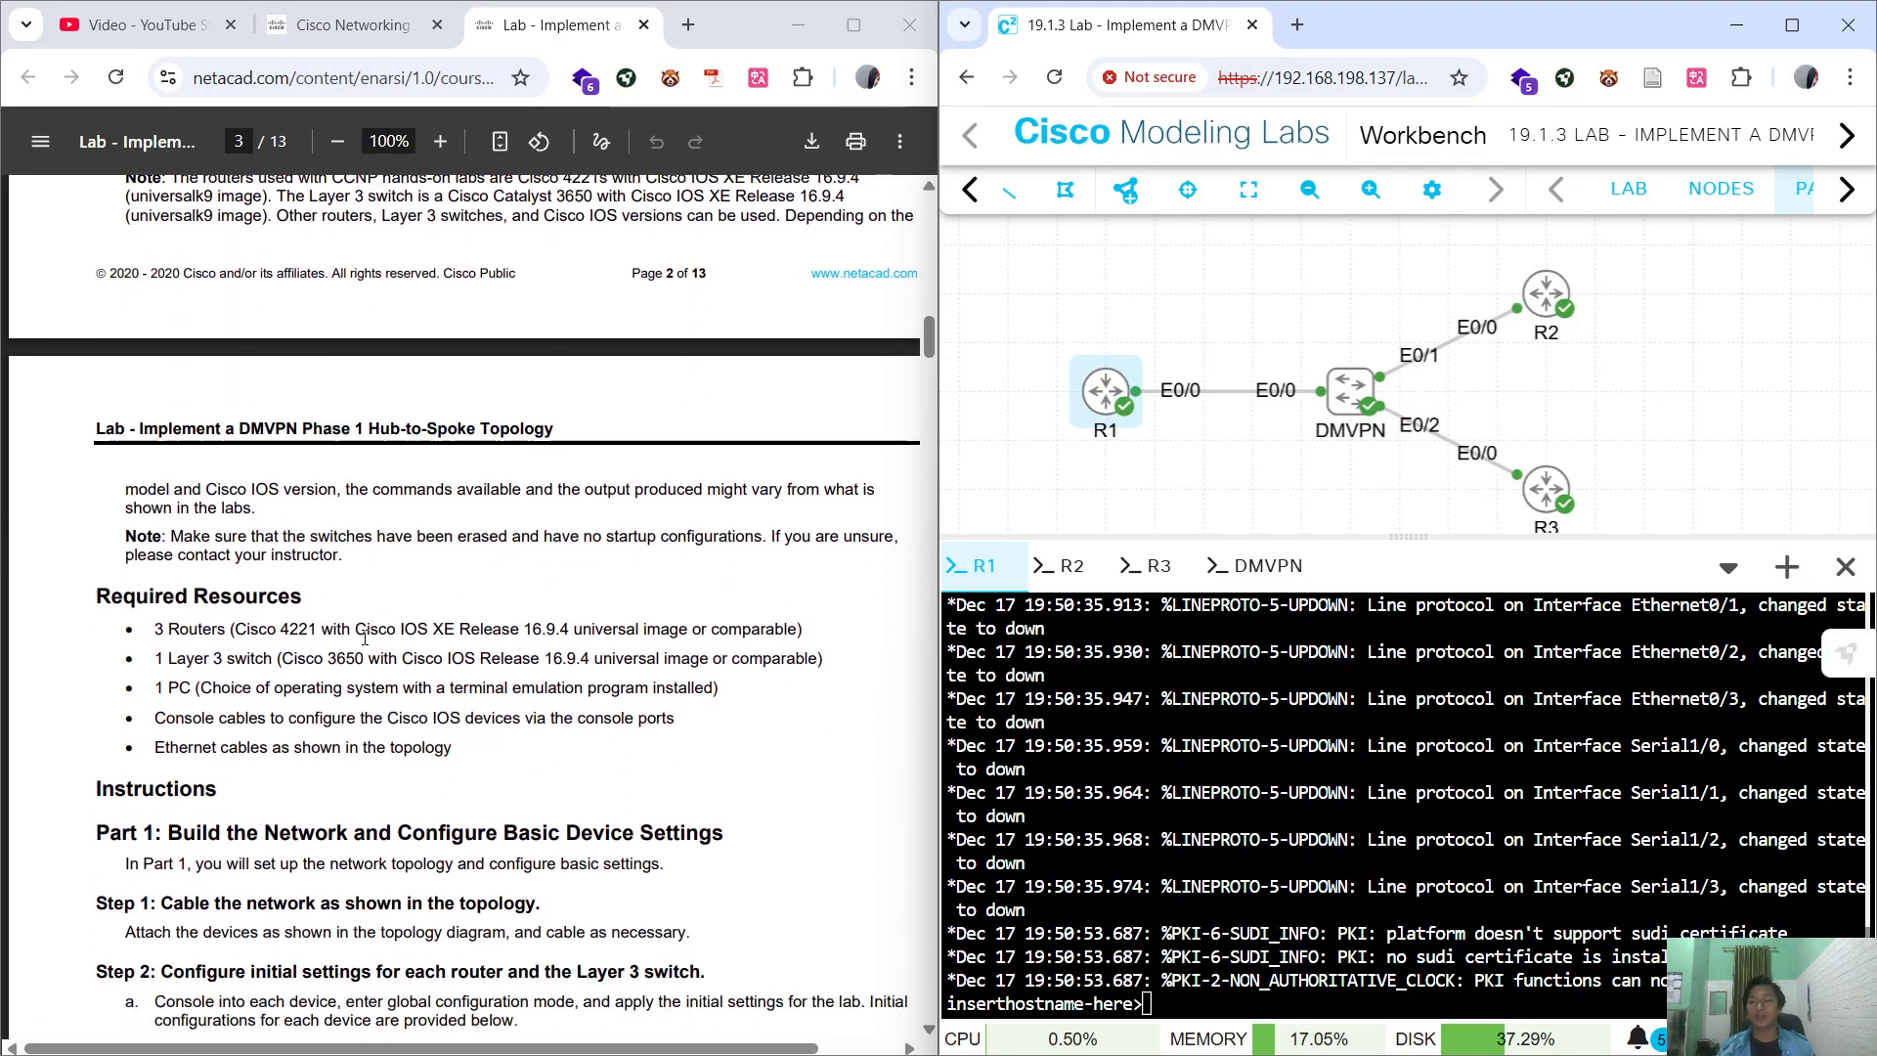
Enter global configuration mode on the hub router and set its hostname to R1.
scroll(139, 640, "down", 5)
left_click(1343, 769)
type("en")
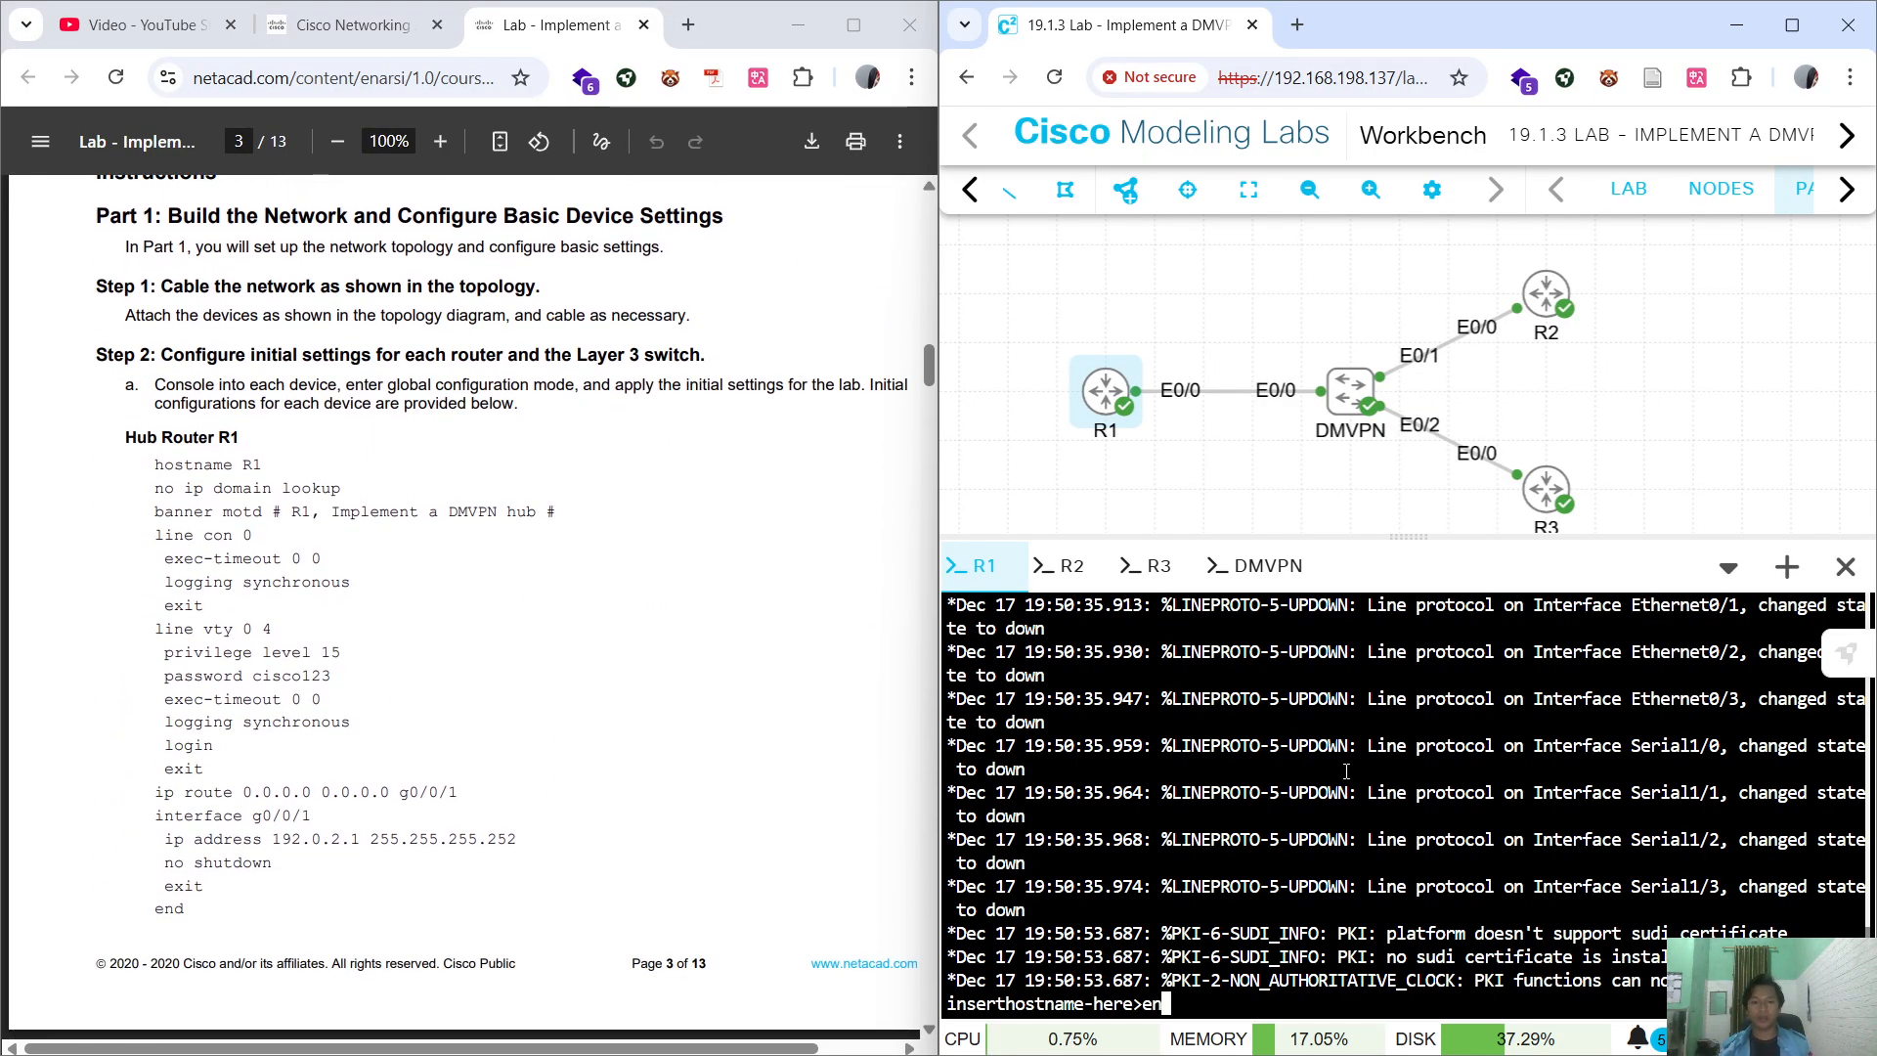
key("Return")
type("conf t")
key("Return")
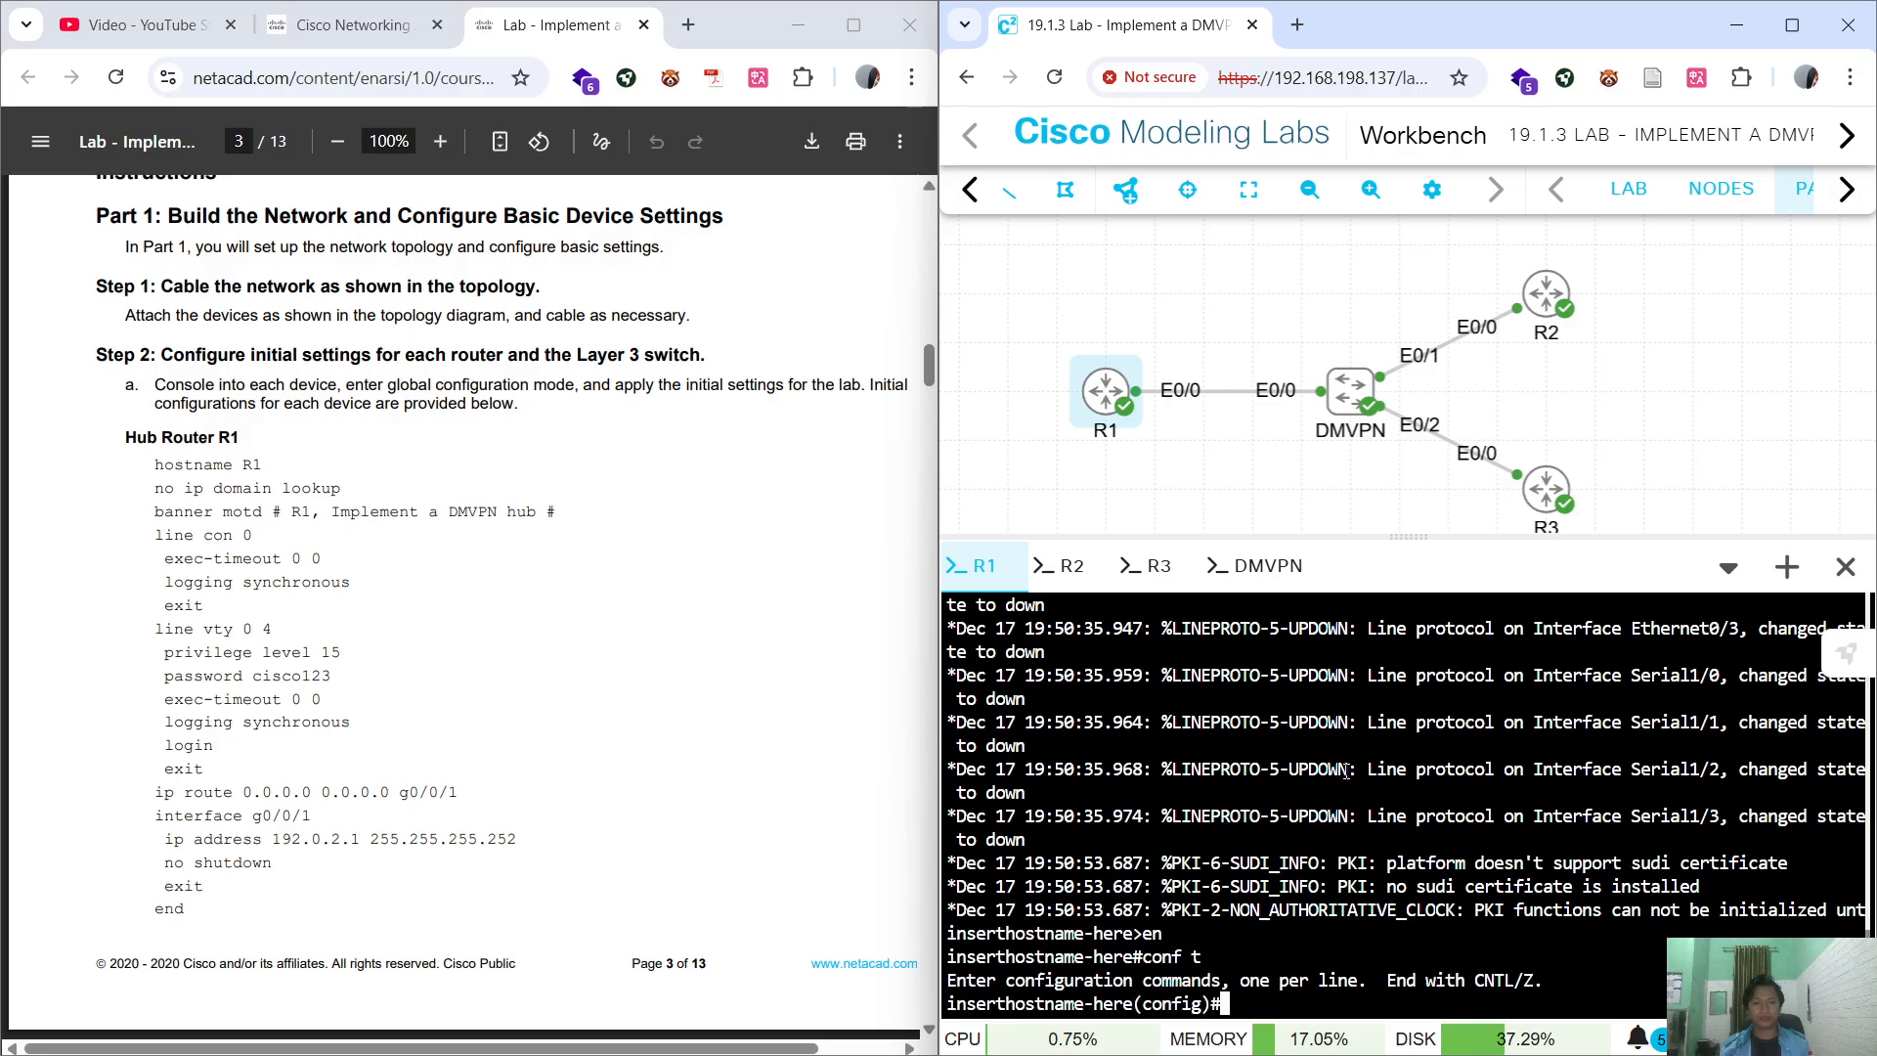
type("host ")
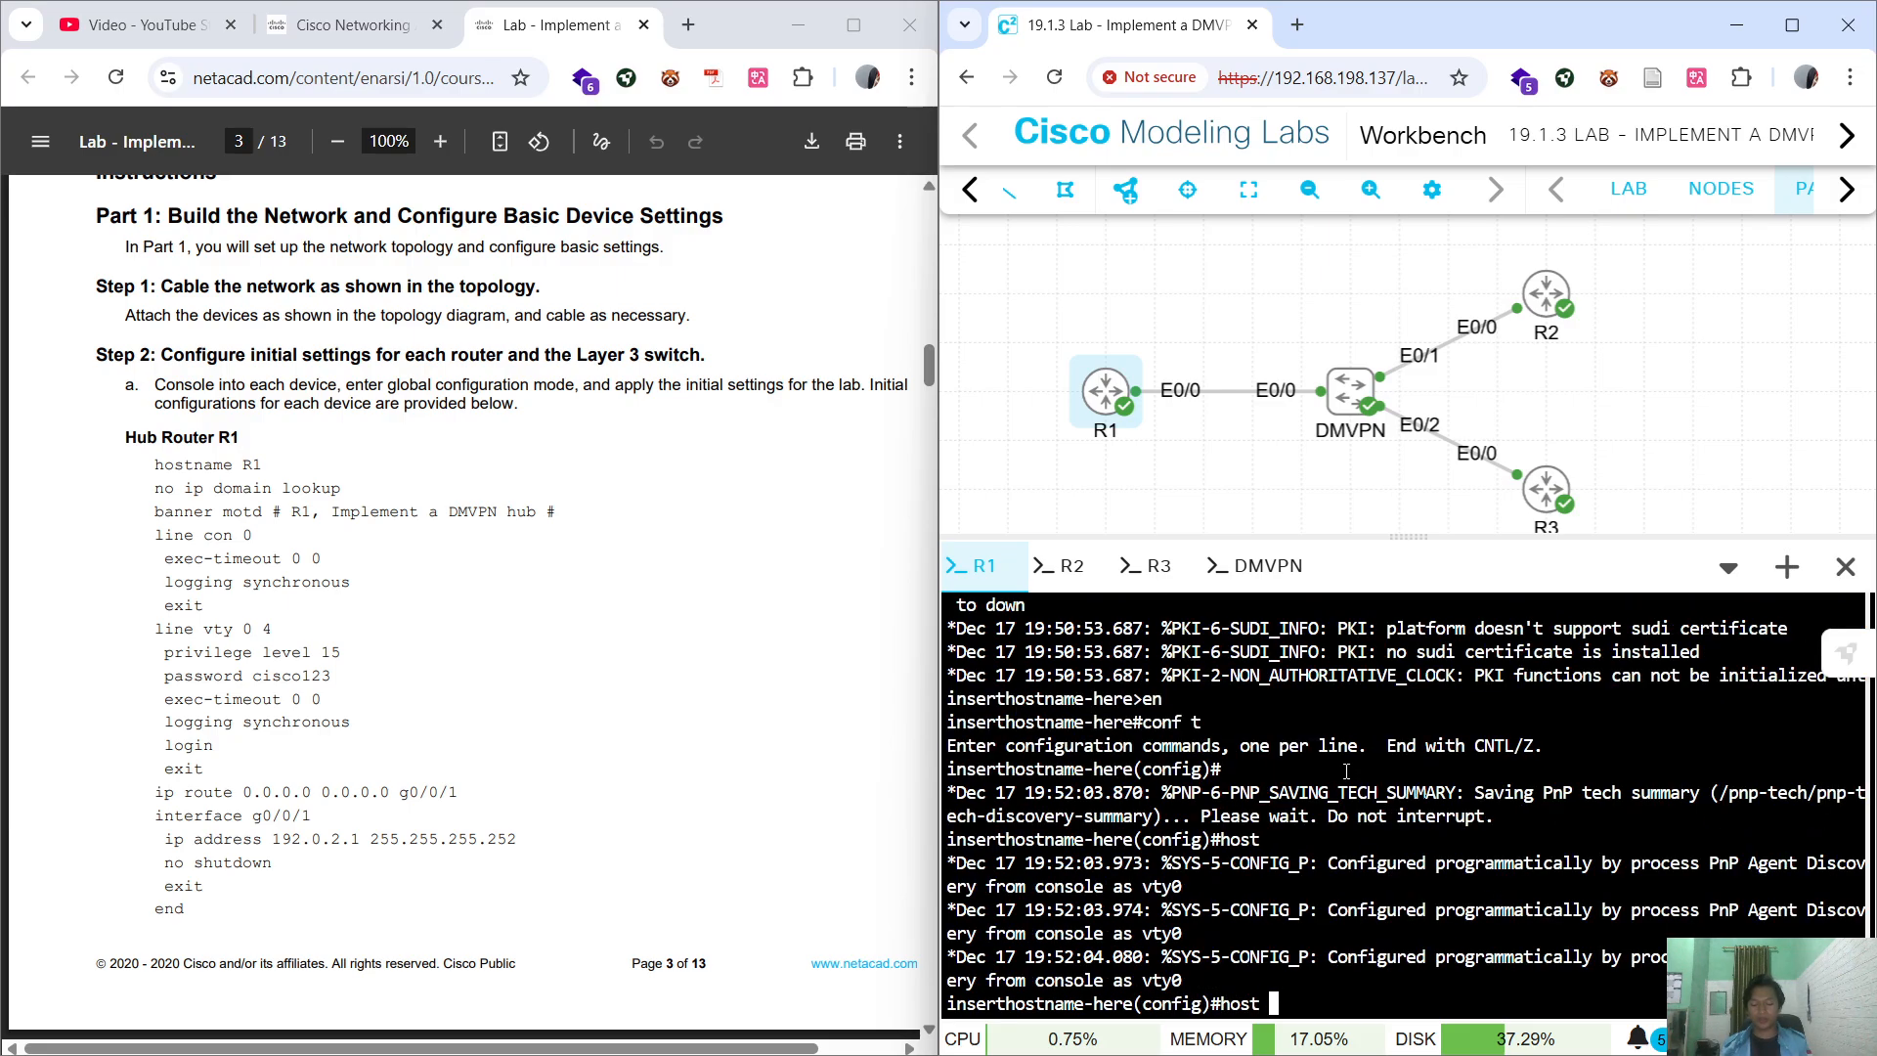
type("R1")
key("Return")
type("no")
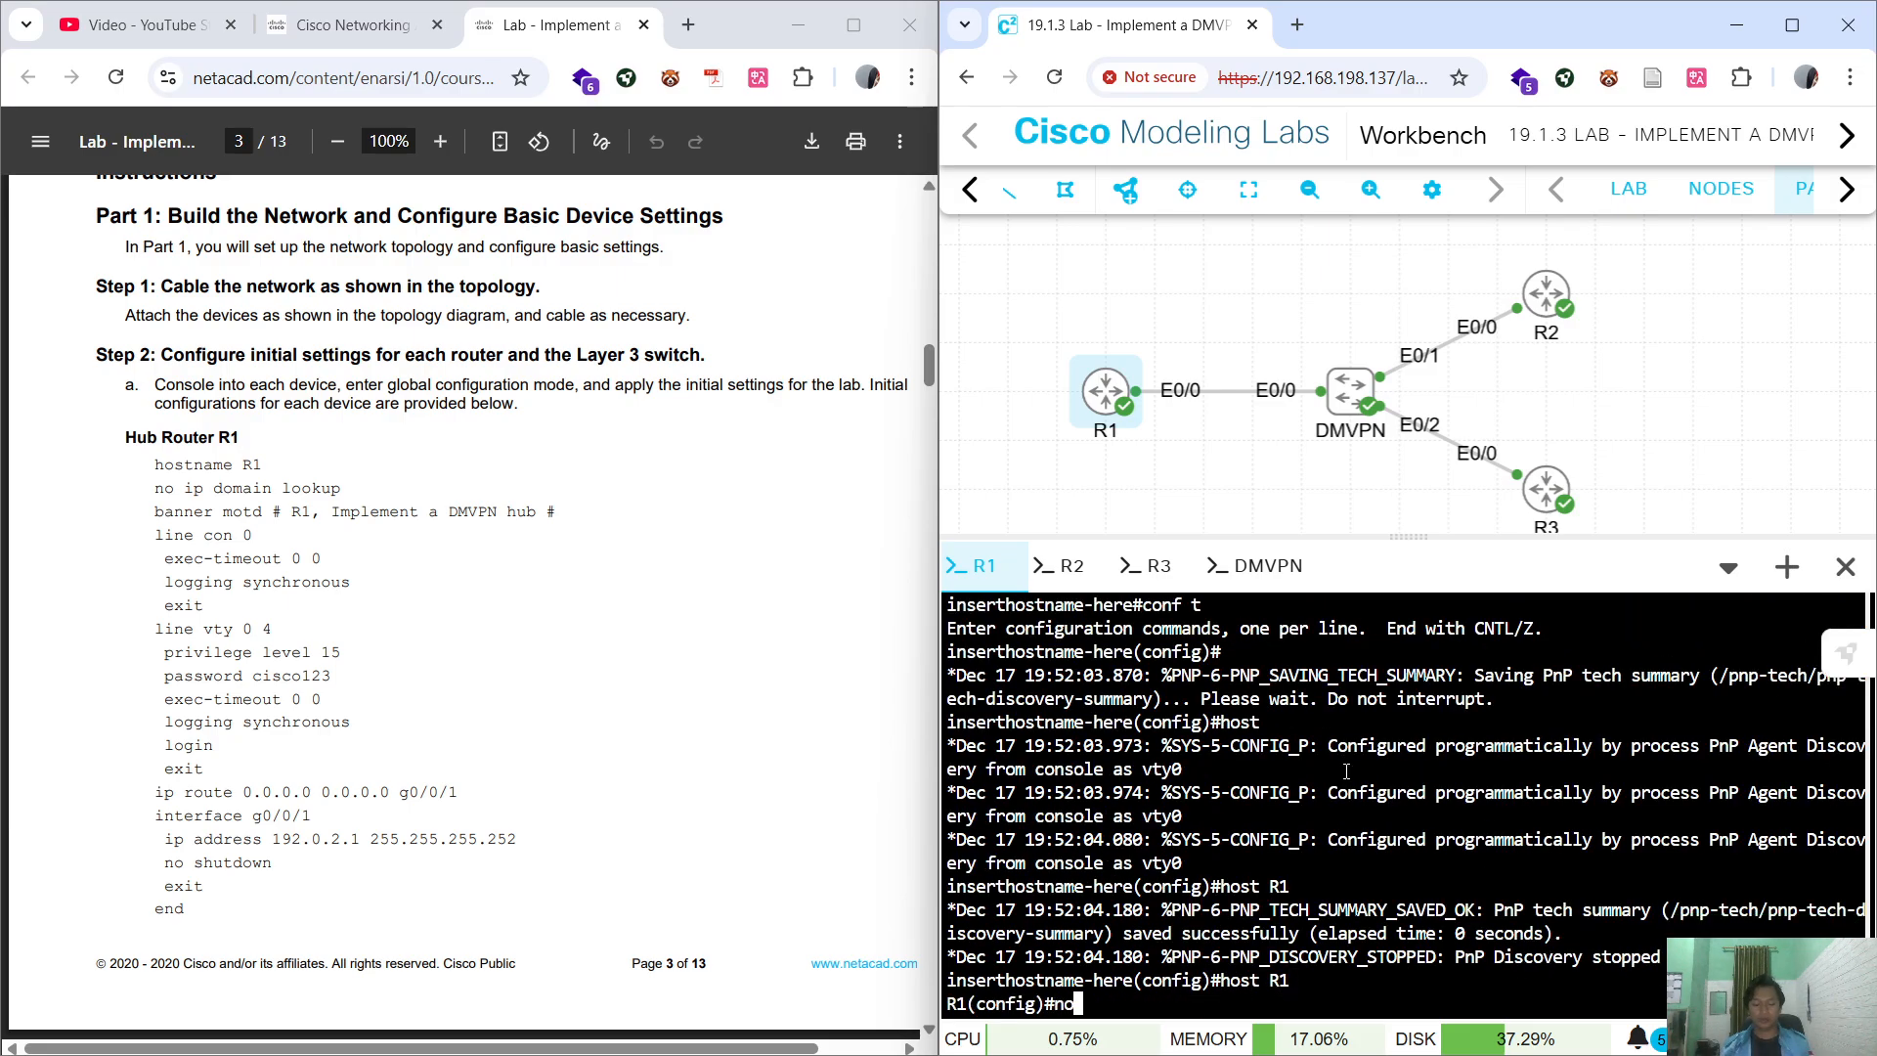
type(" doma")
key("Tab")
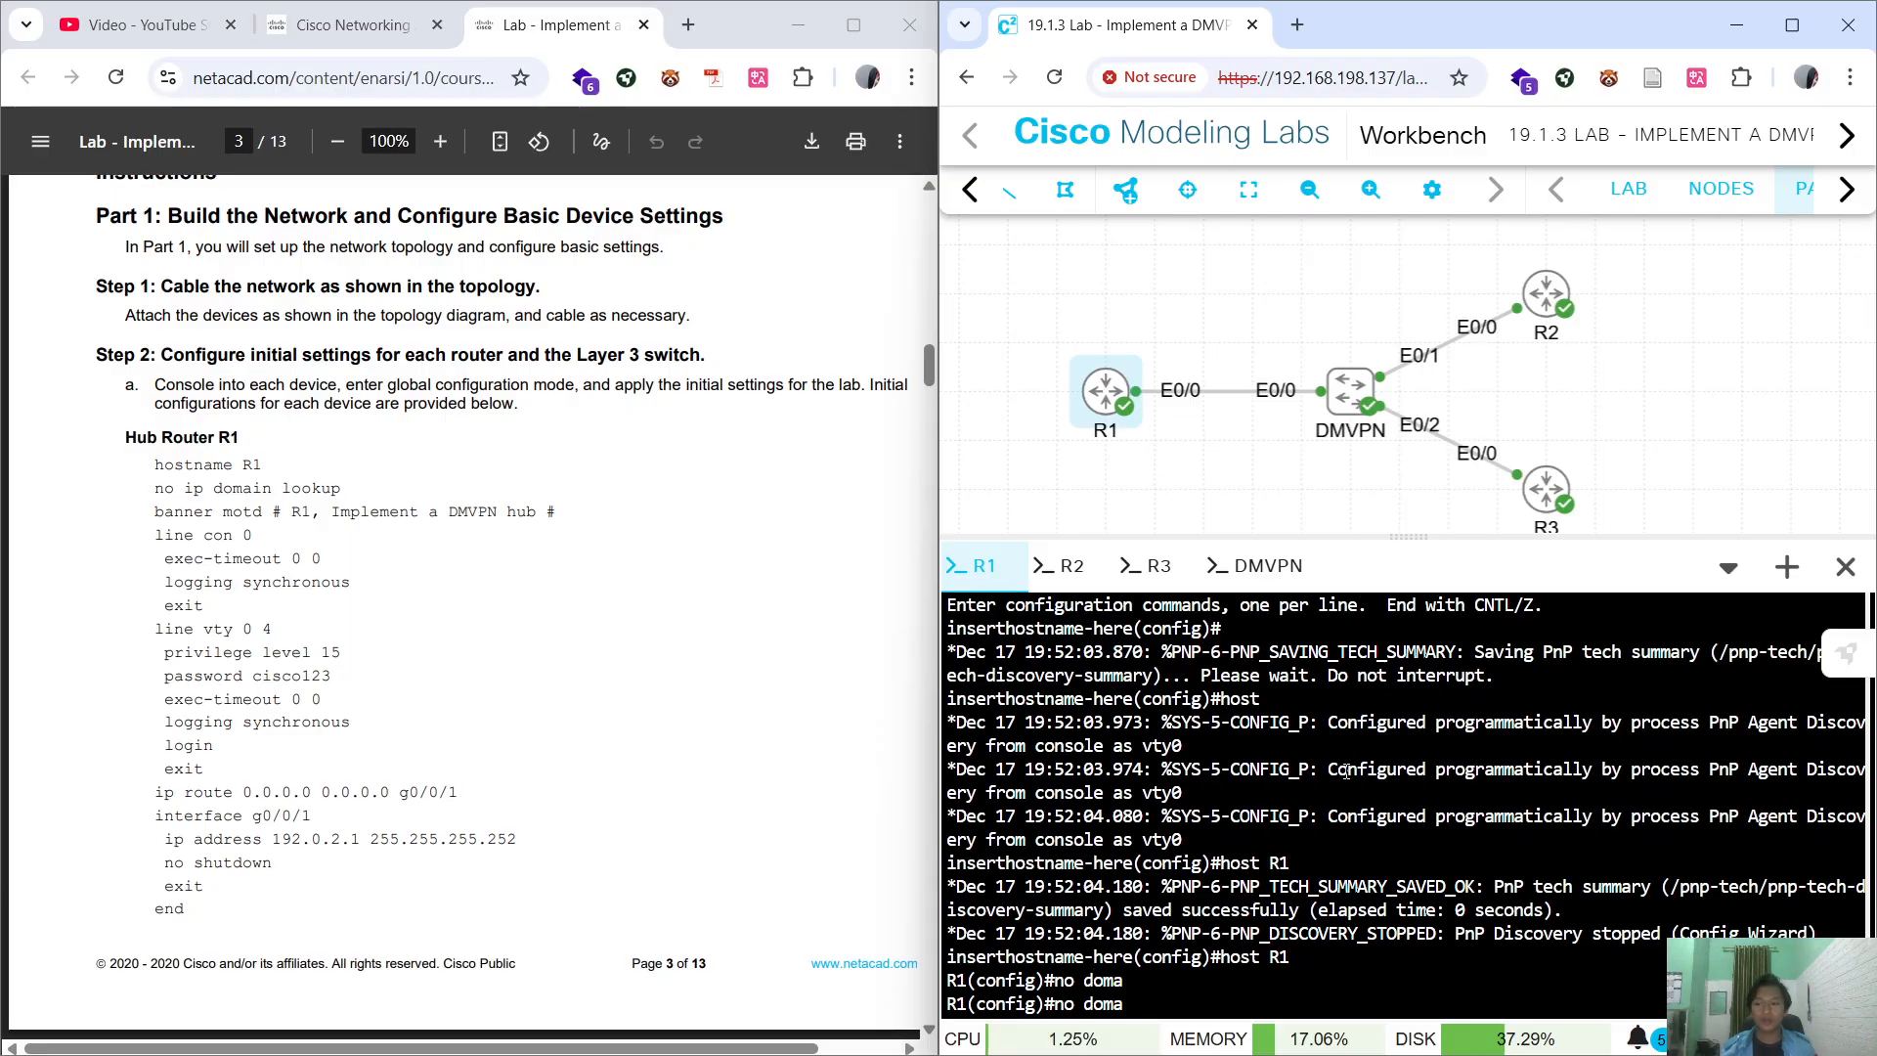
key("BackSpace")
key("BackSpace")
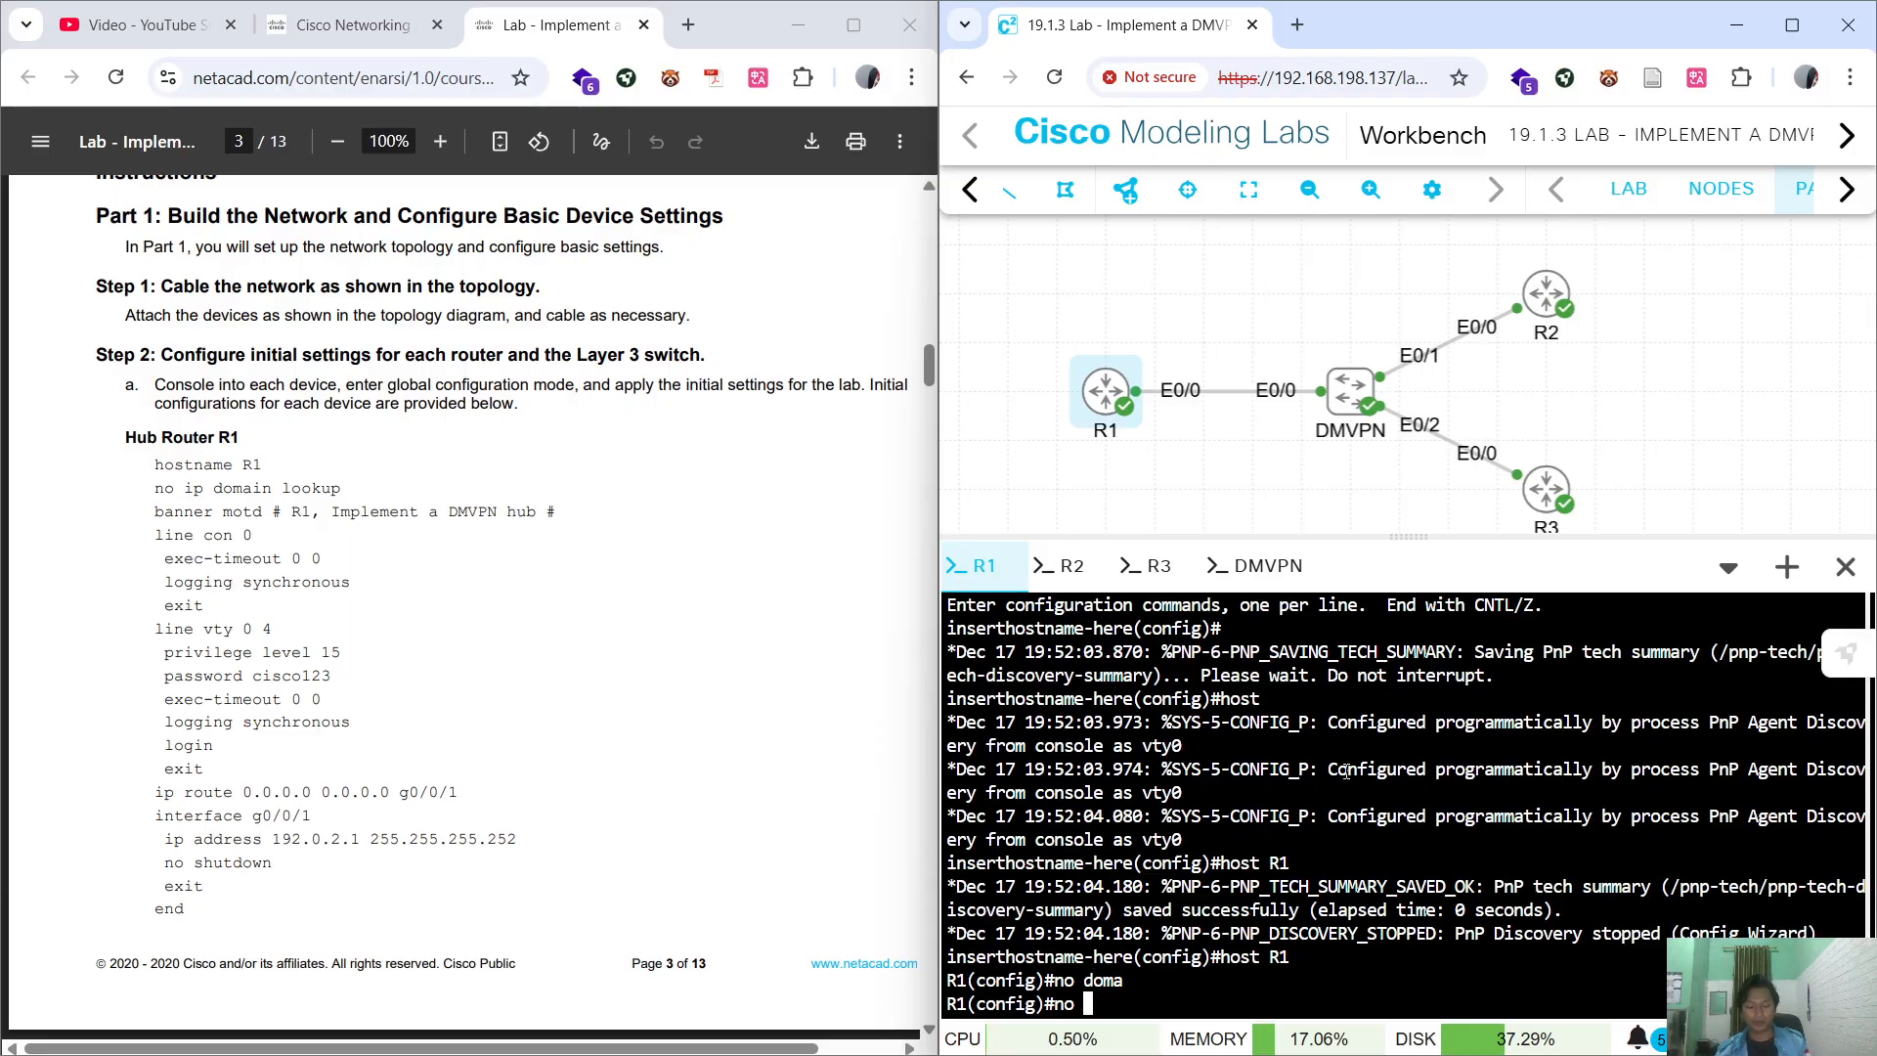
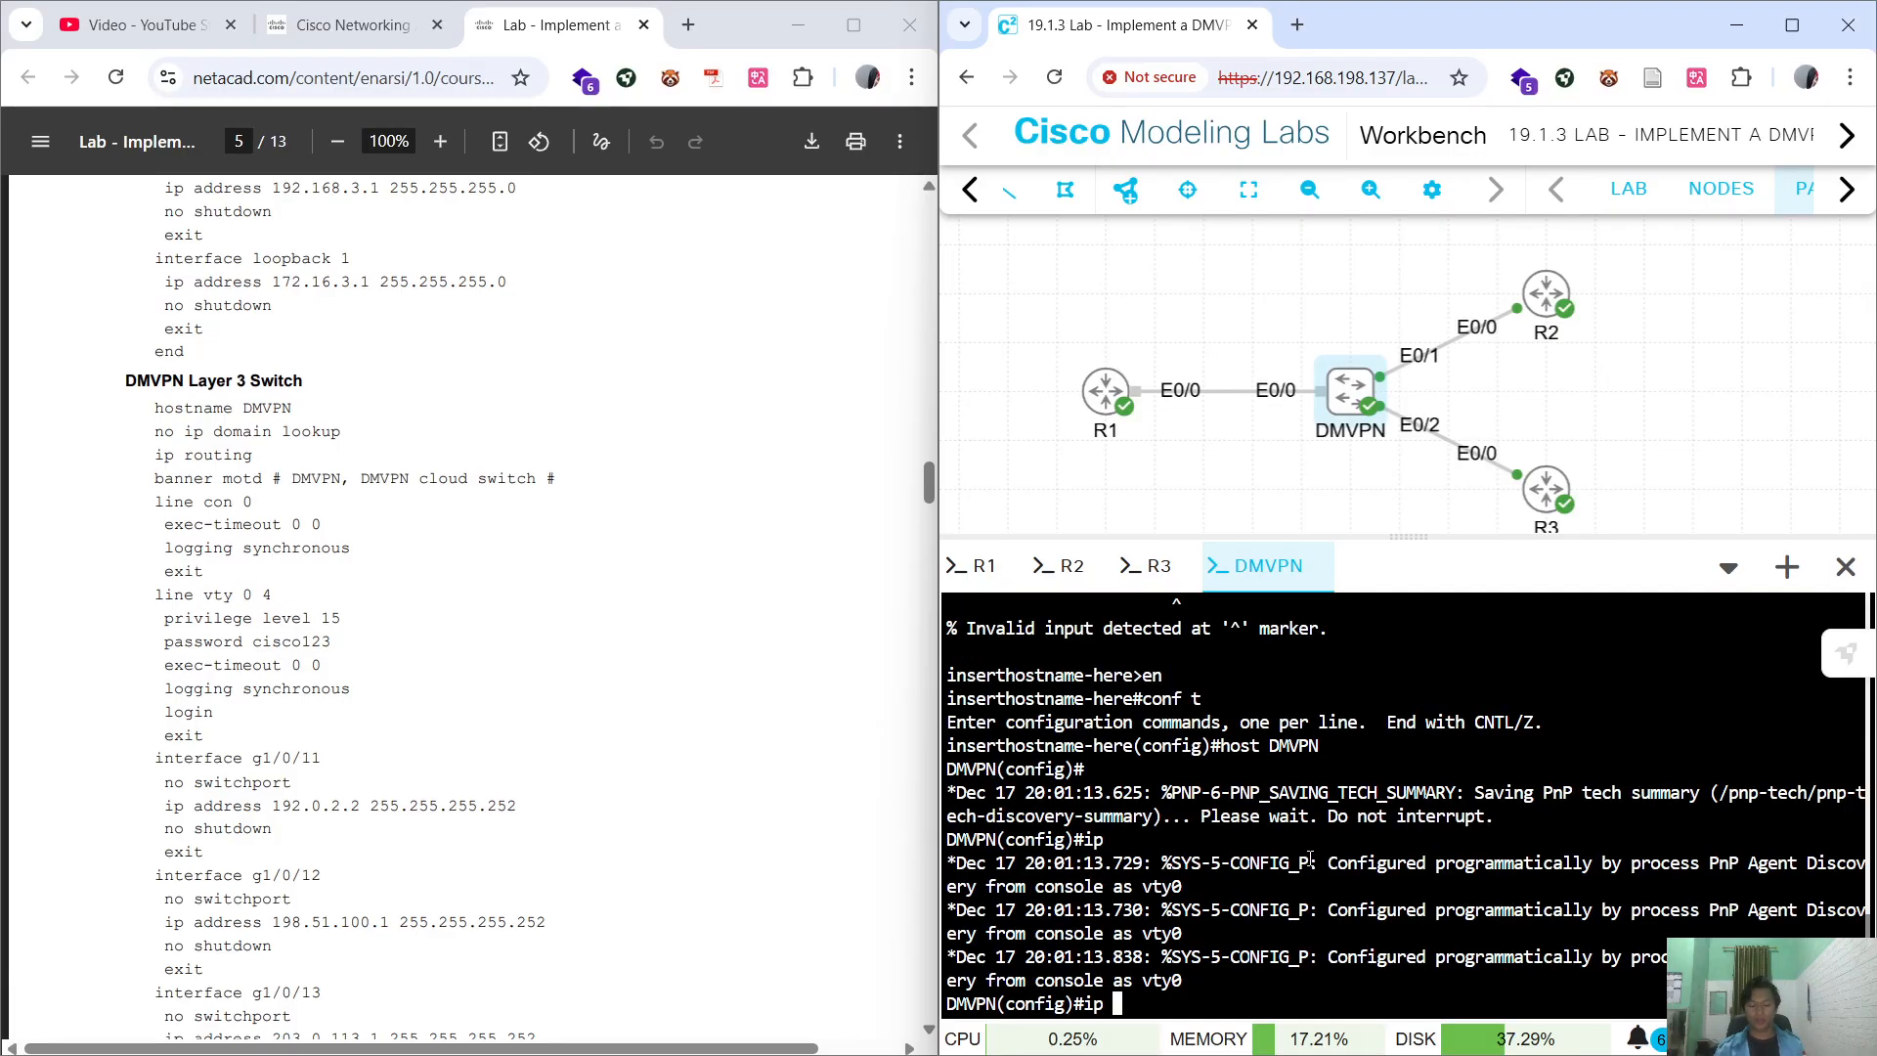
Enable IP routing on the DMVPN switch and apply the lab document's banner, console and VTY line settings, including the VTY line password.
key("Return")
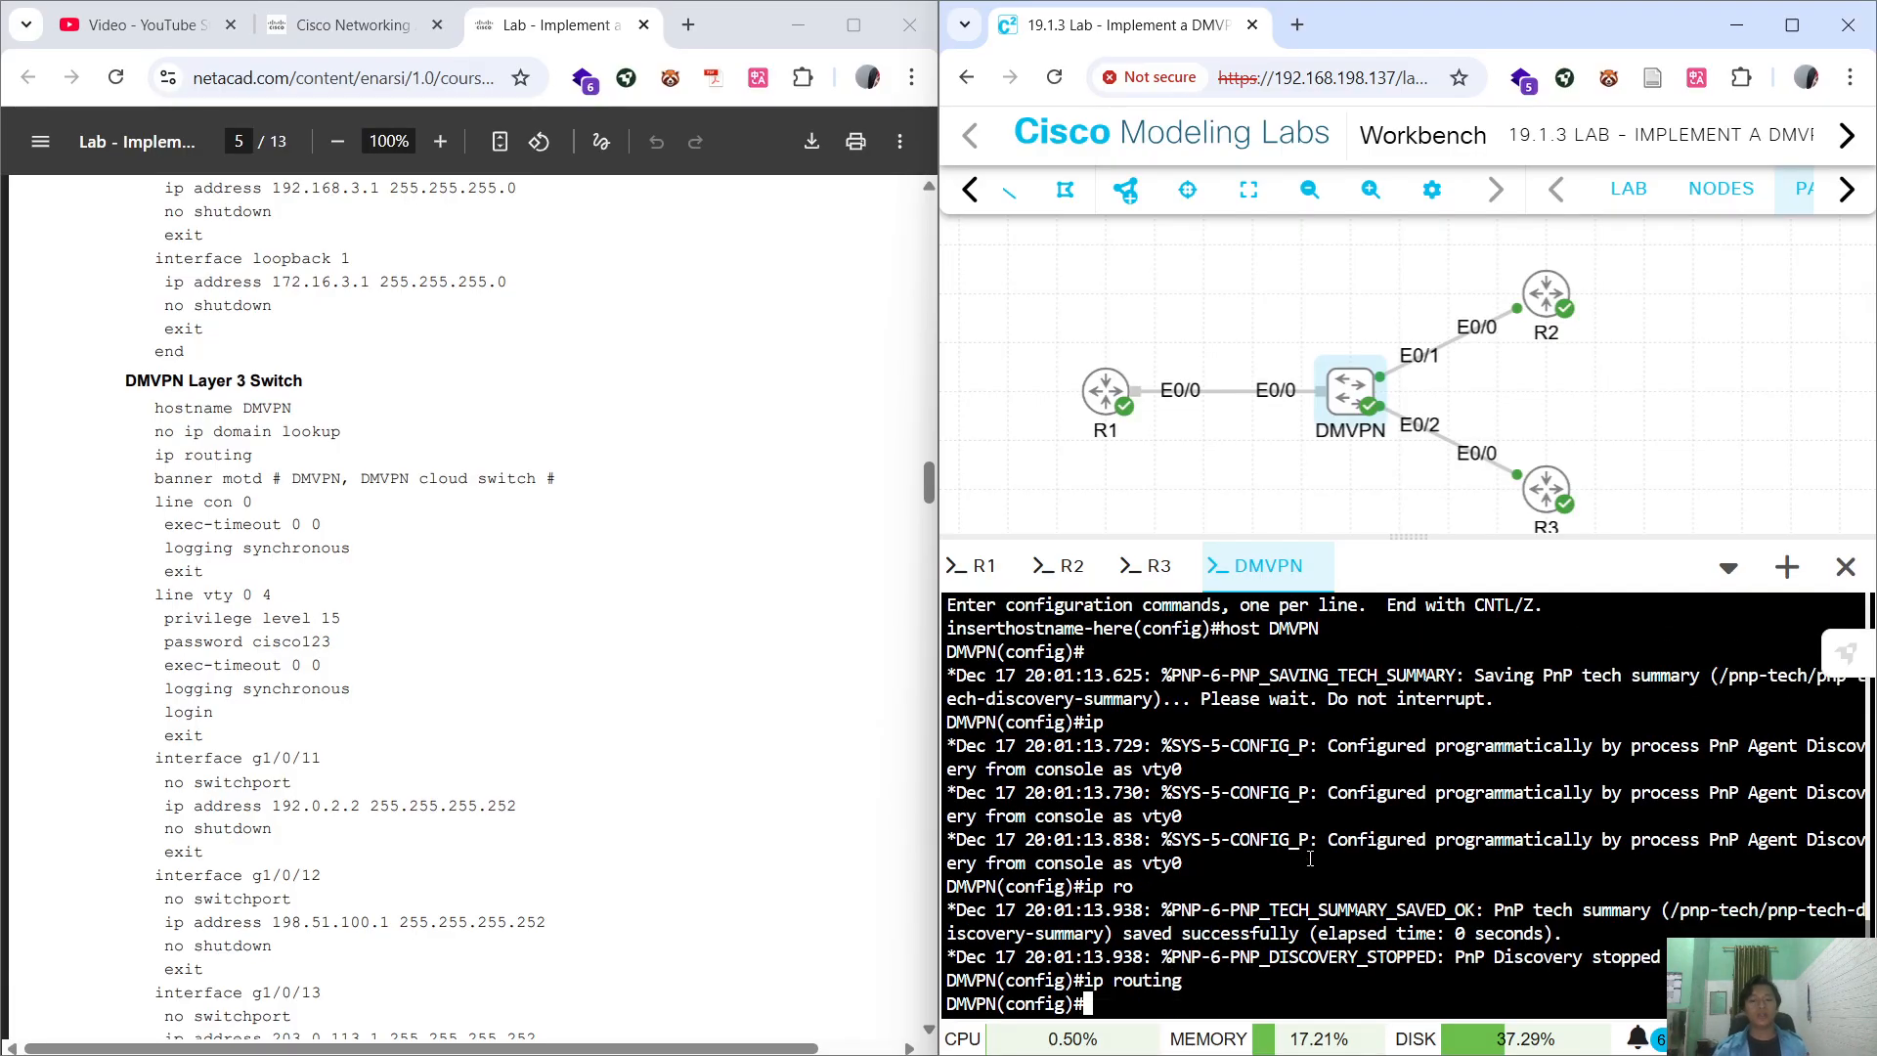
left_click_drag(154, 471, 218, 735)
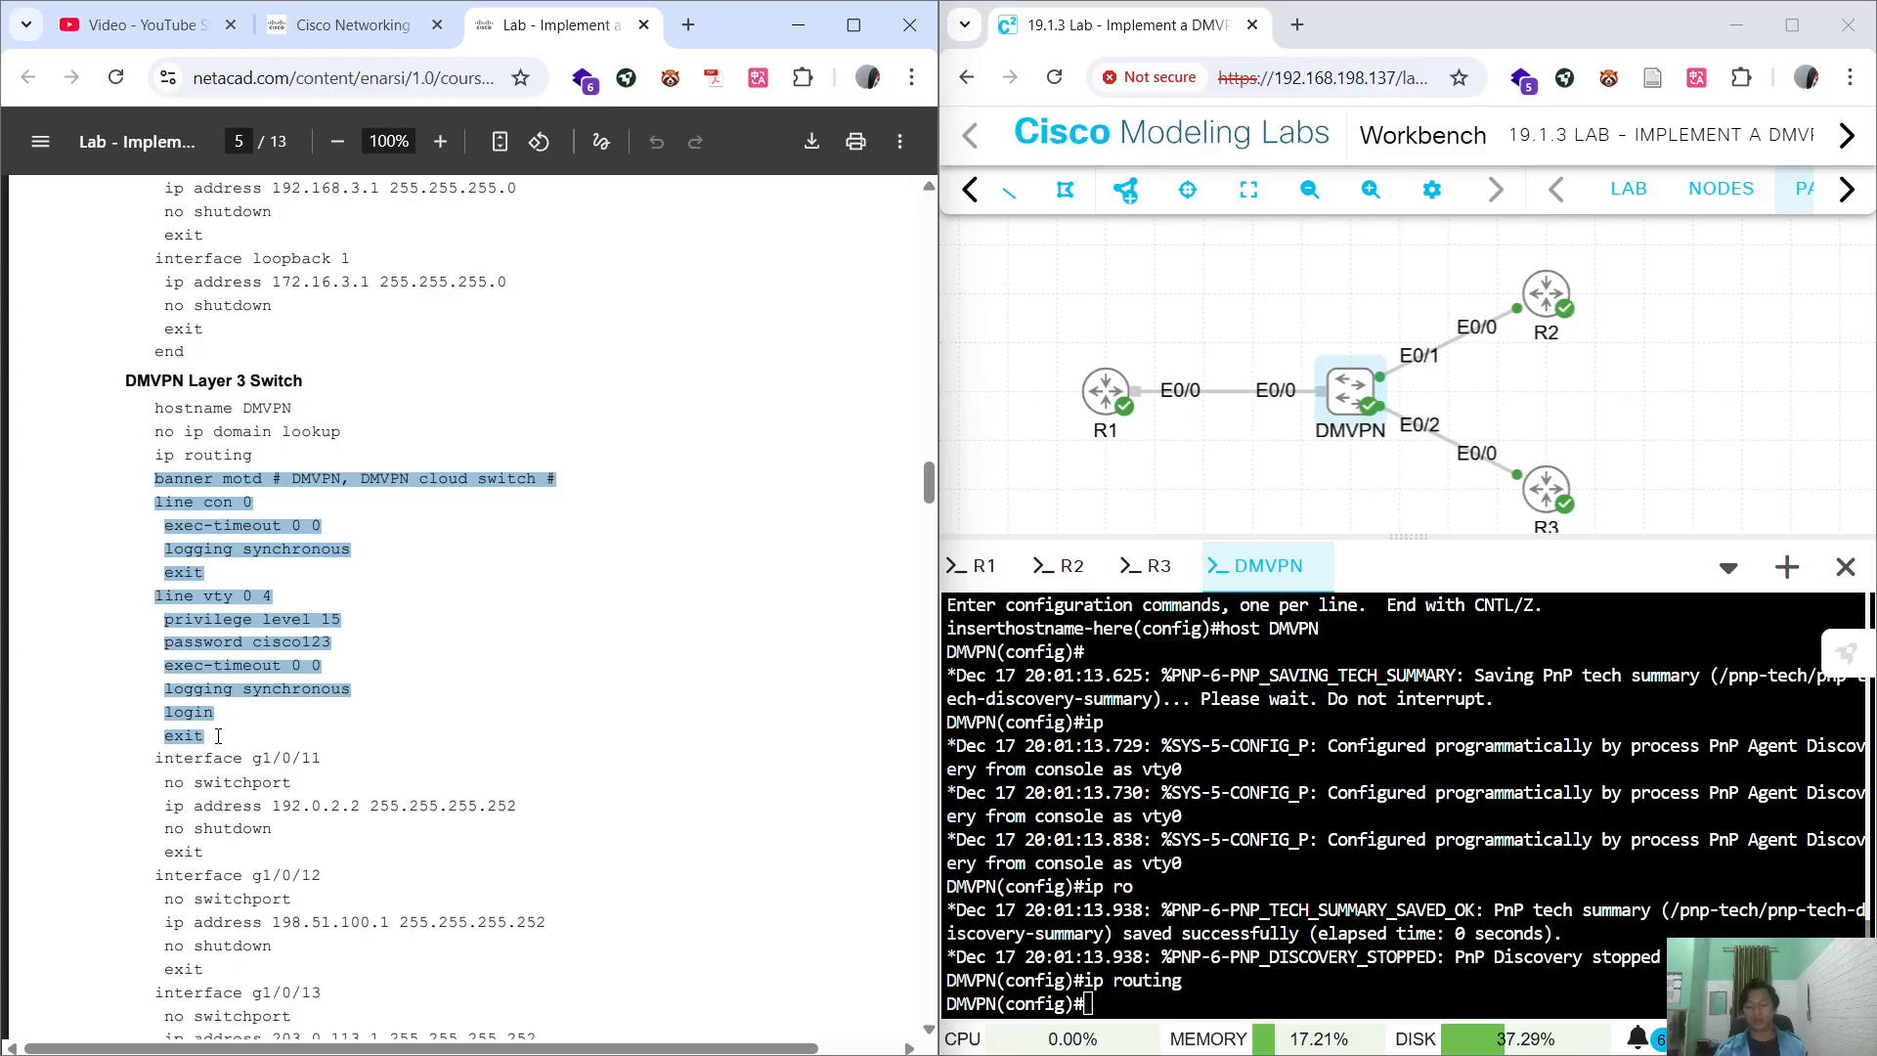
key("ctrl+c")
left_click(1622, 871)
key("ctrl+v")
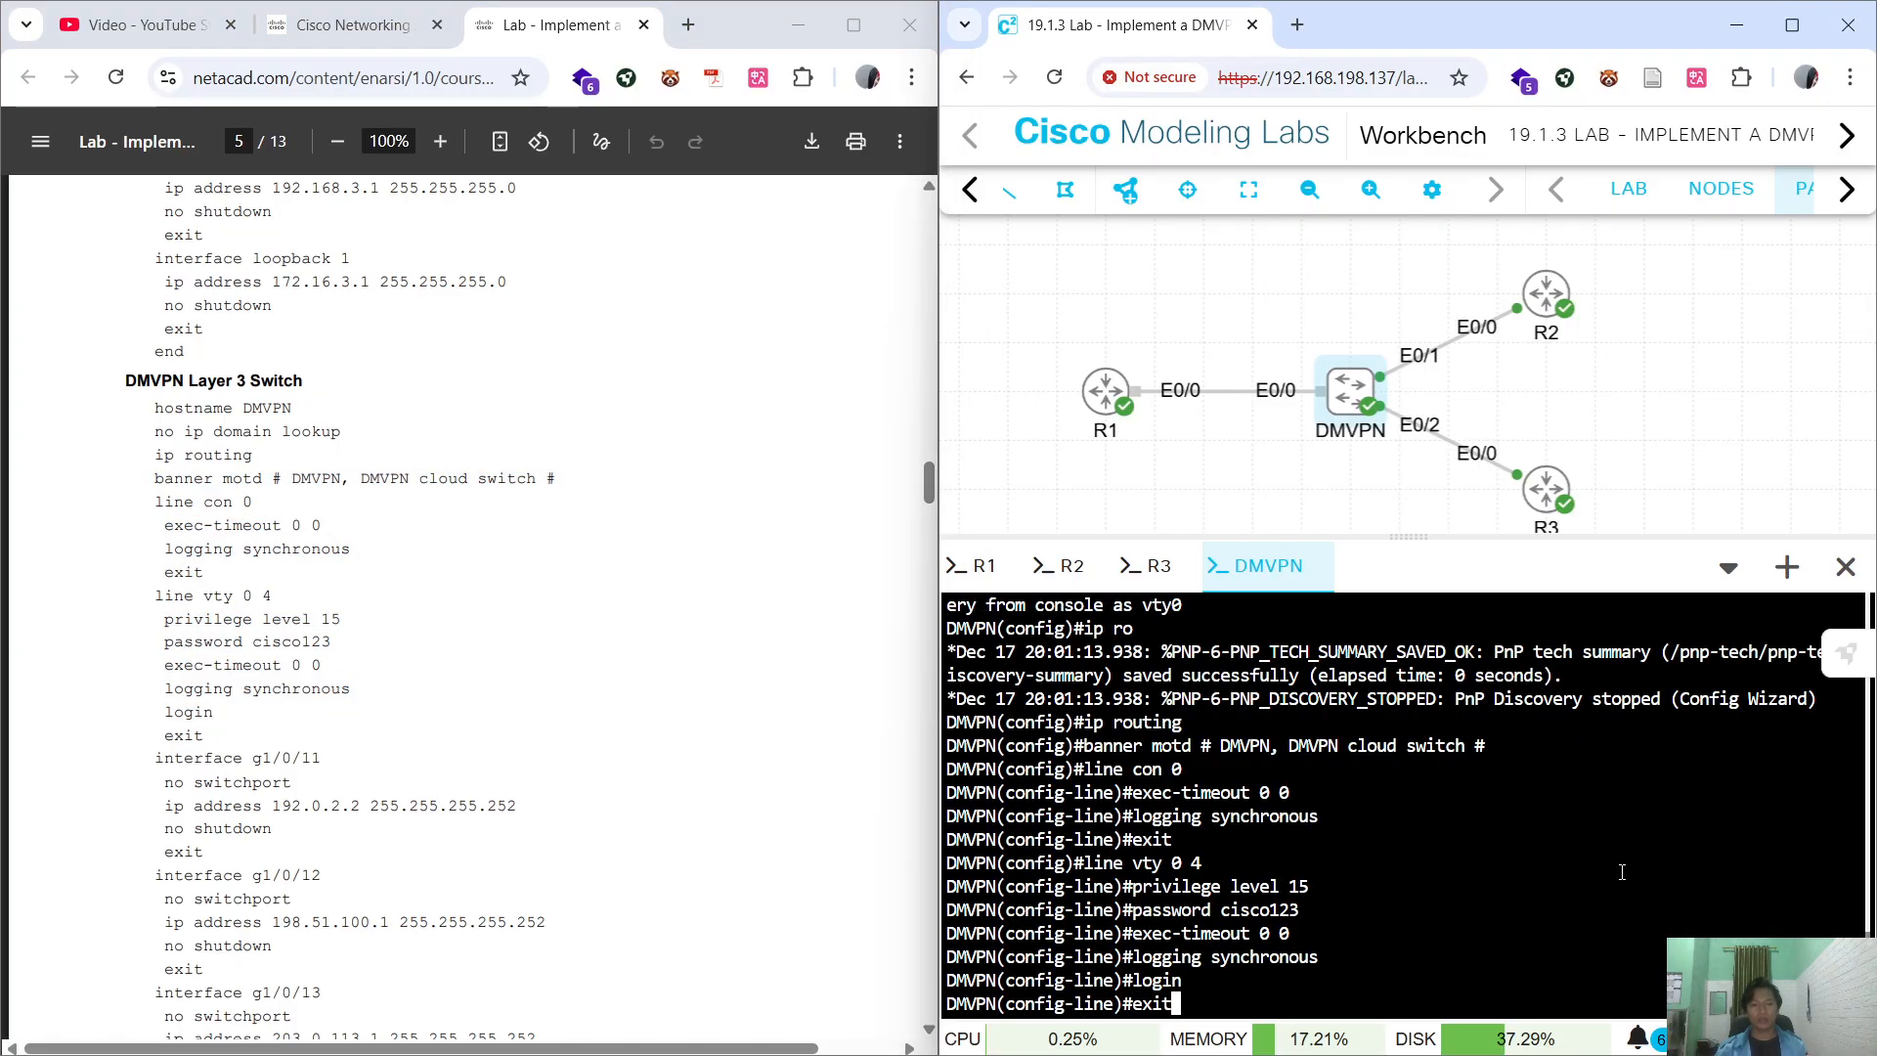
key("Return")
key("Return")
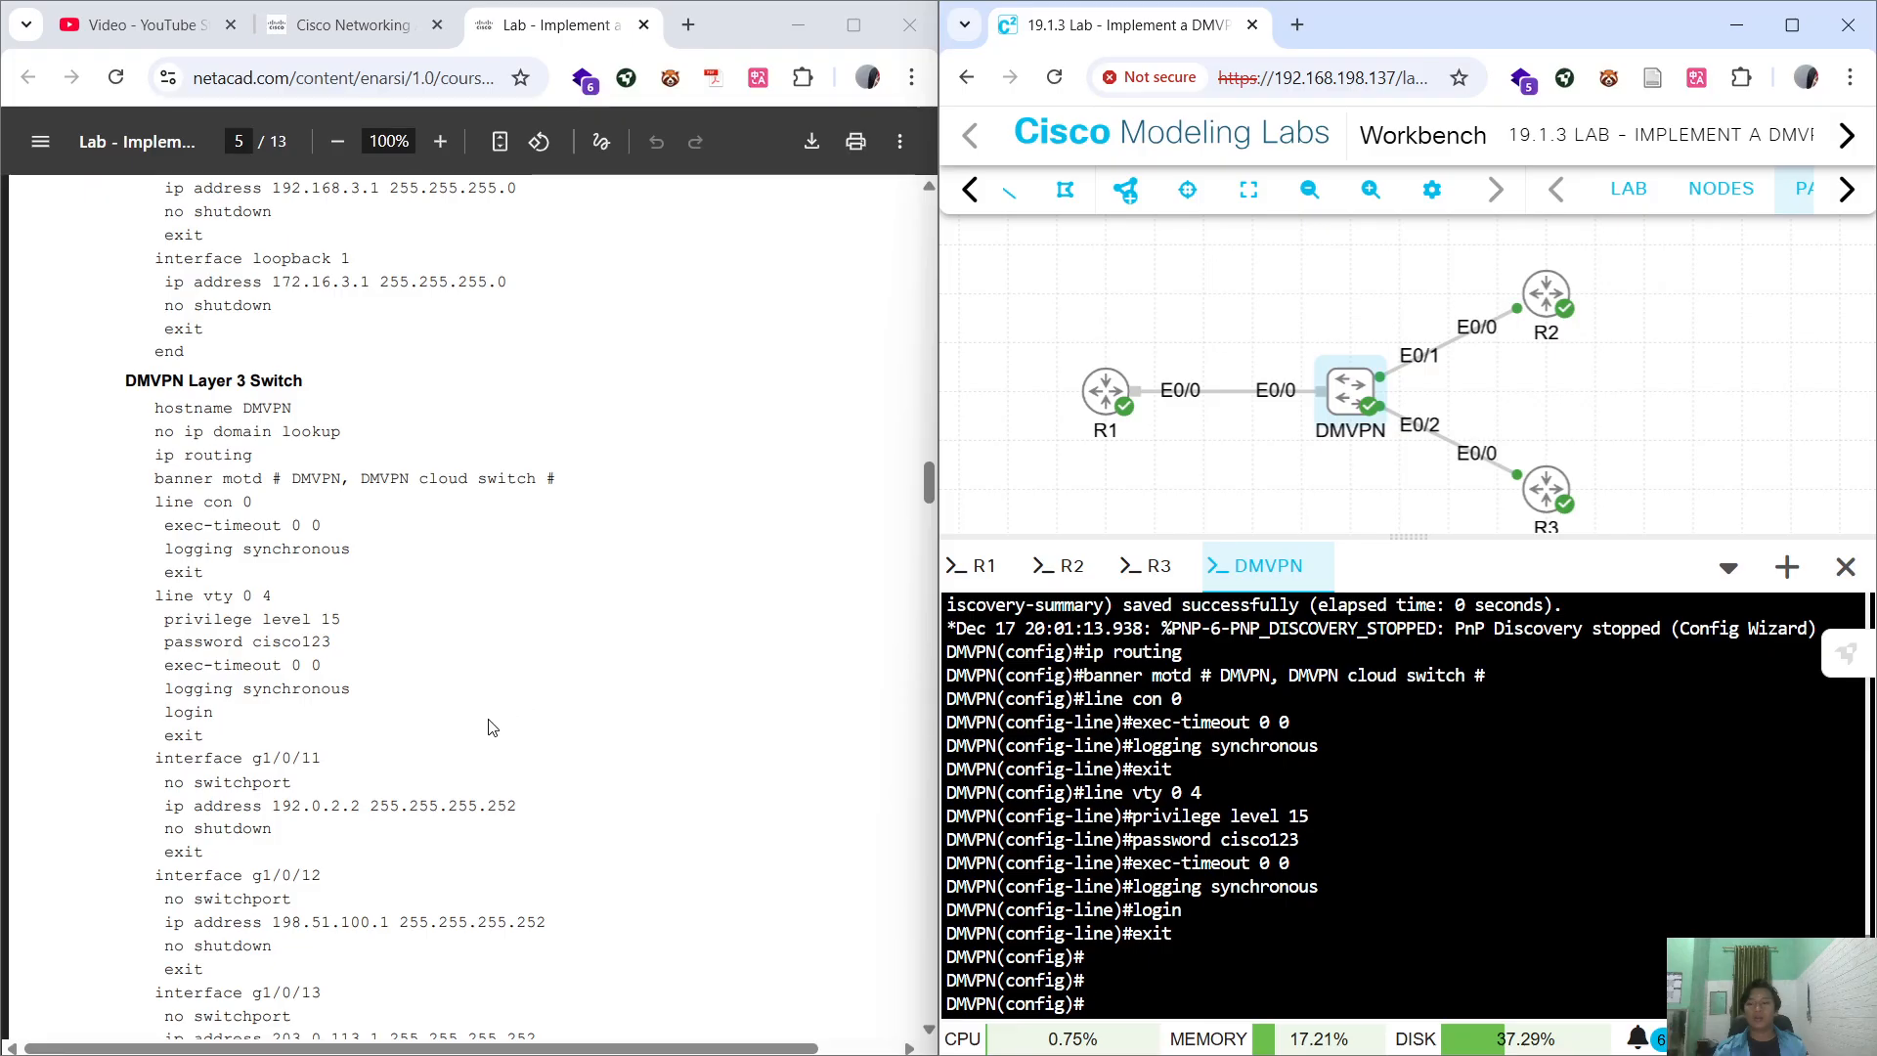
Make interface e0/0 on the DMVPN switch a routed port with no switchport.
scroll(479, 741, "down", 3)
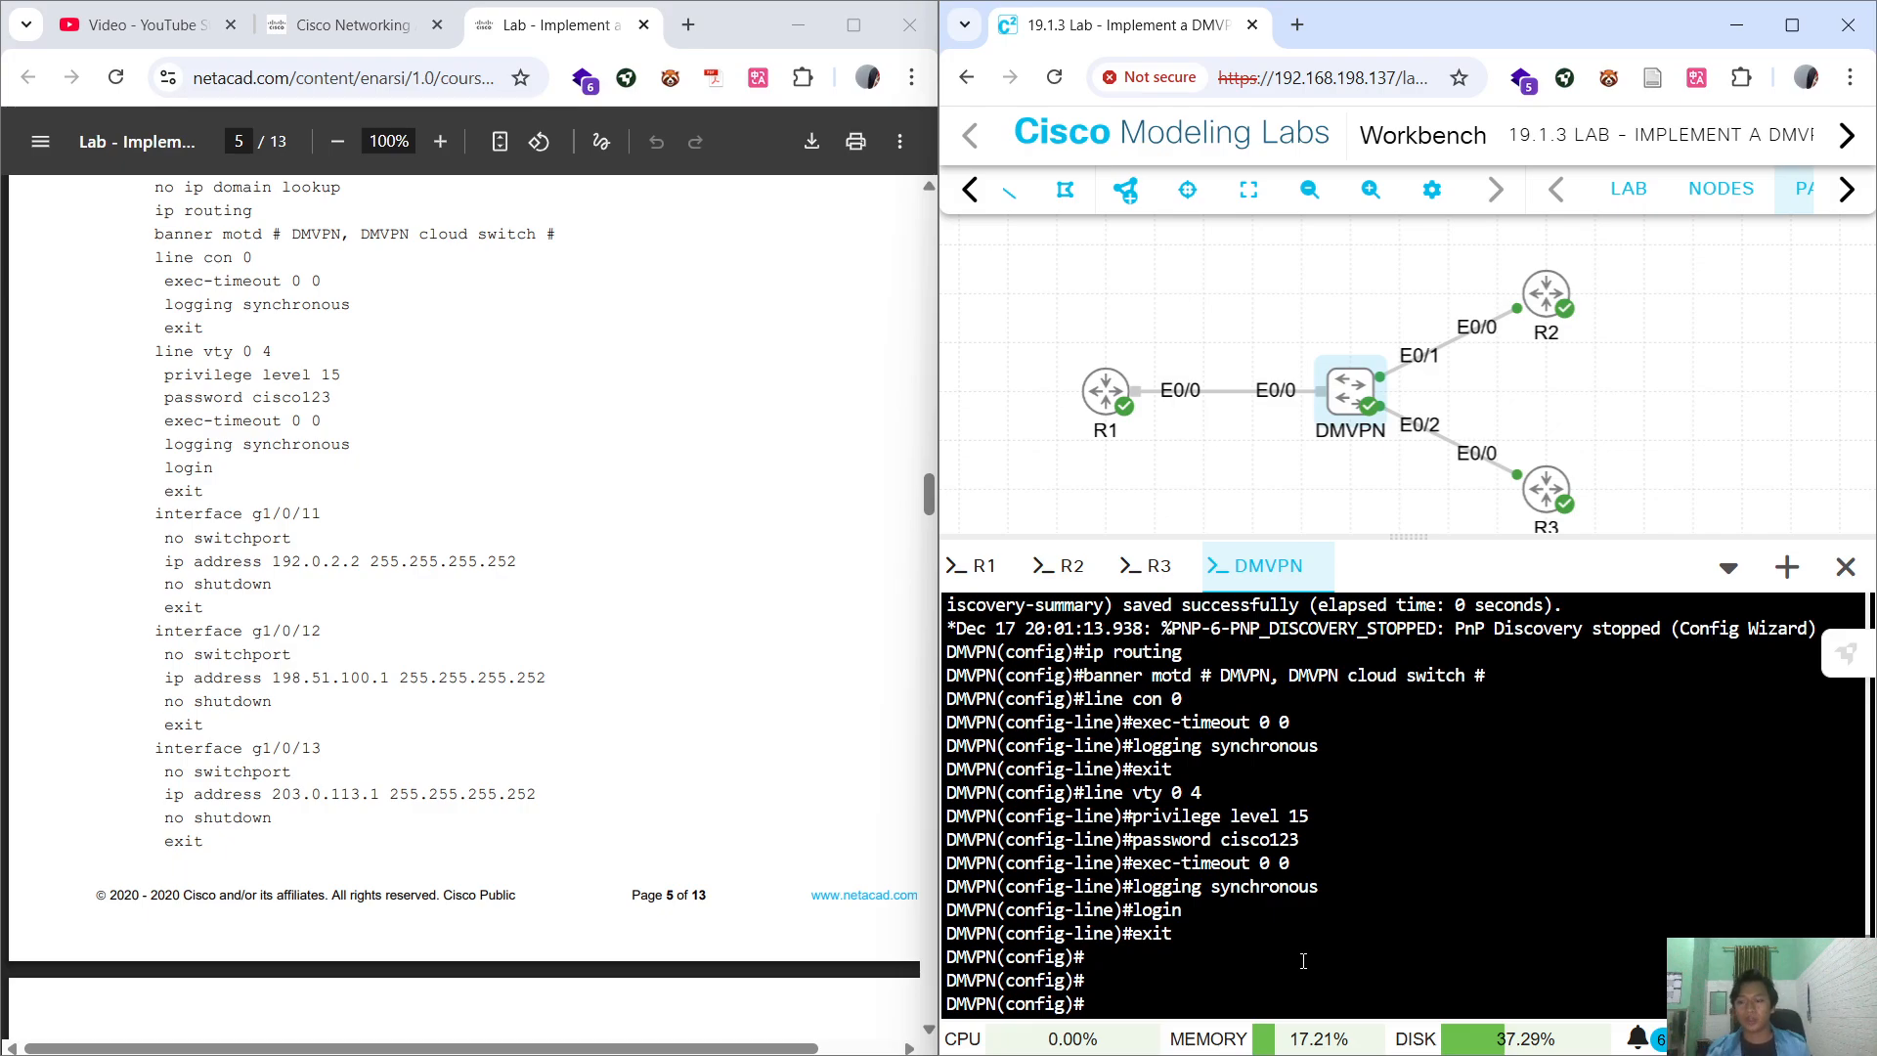
type("int")
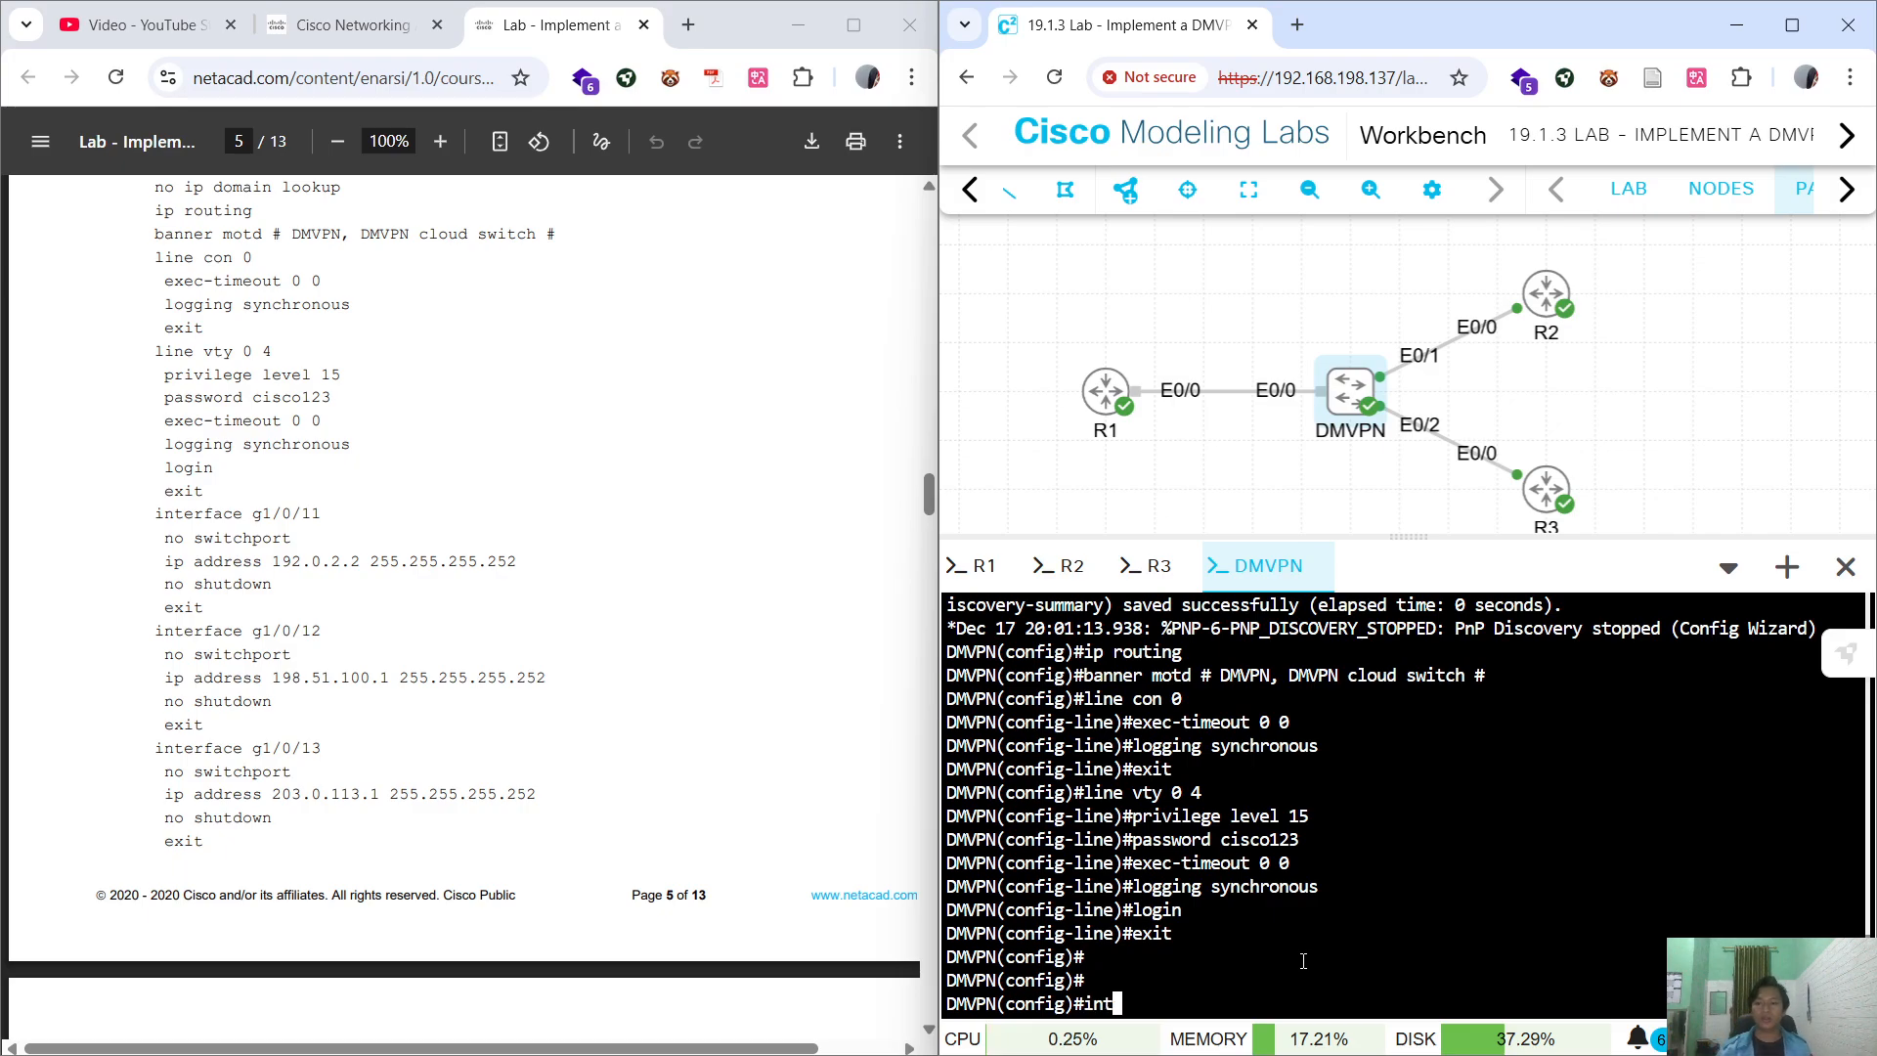
type(" e0/0")
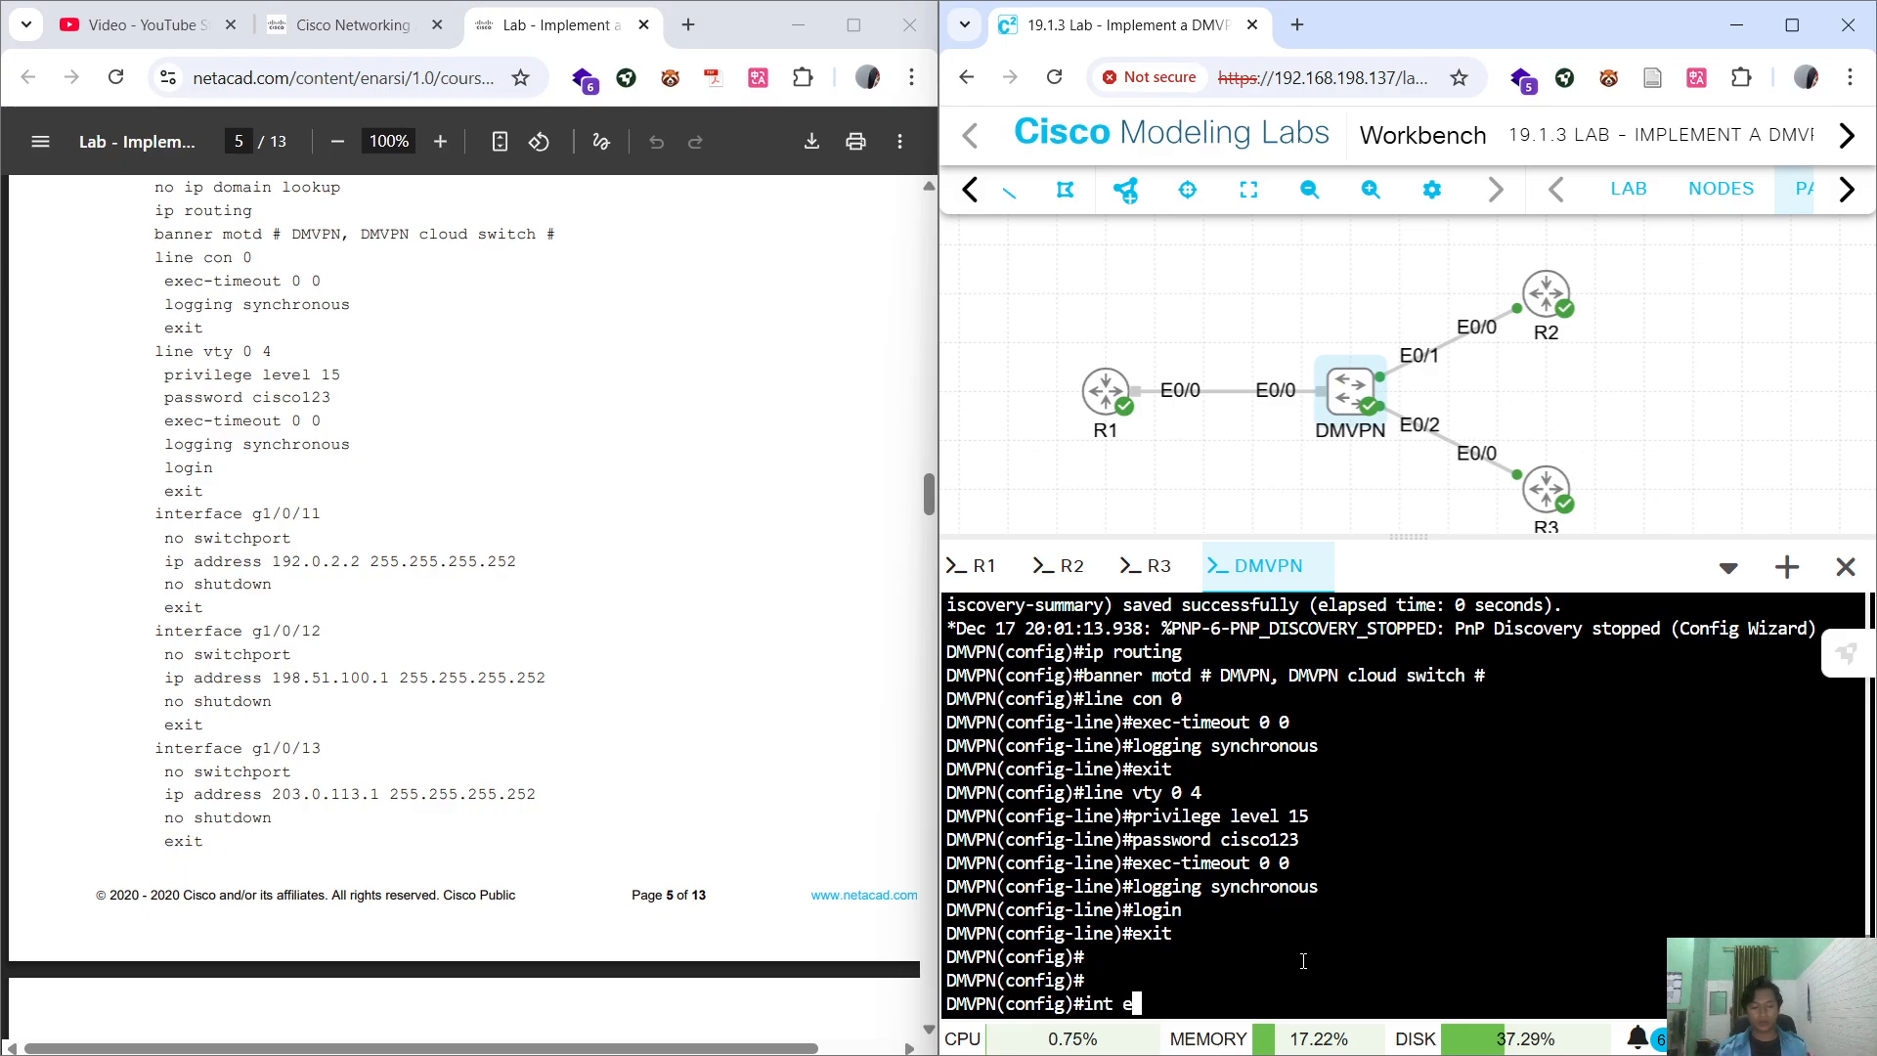
key("Return")
type("no sw")
key("Tab")
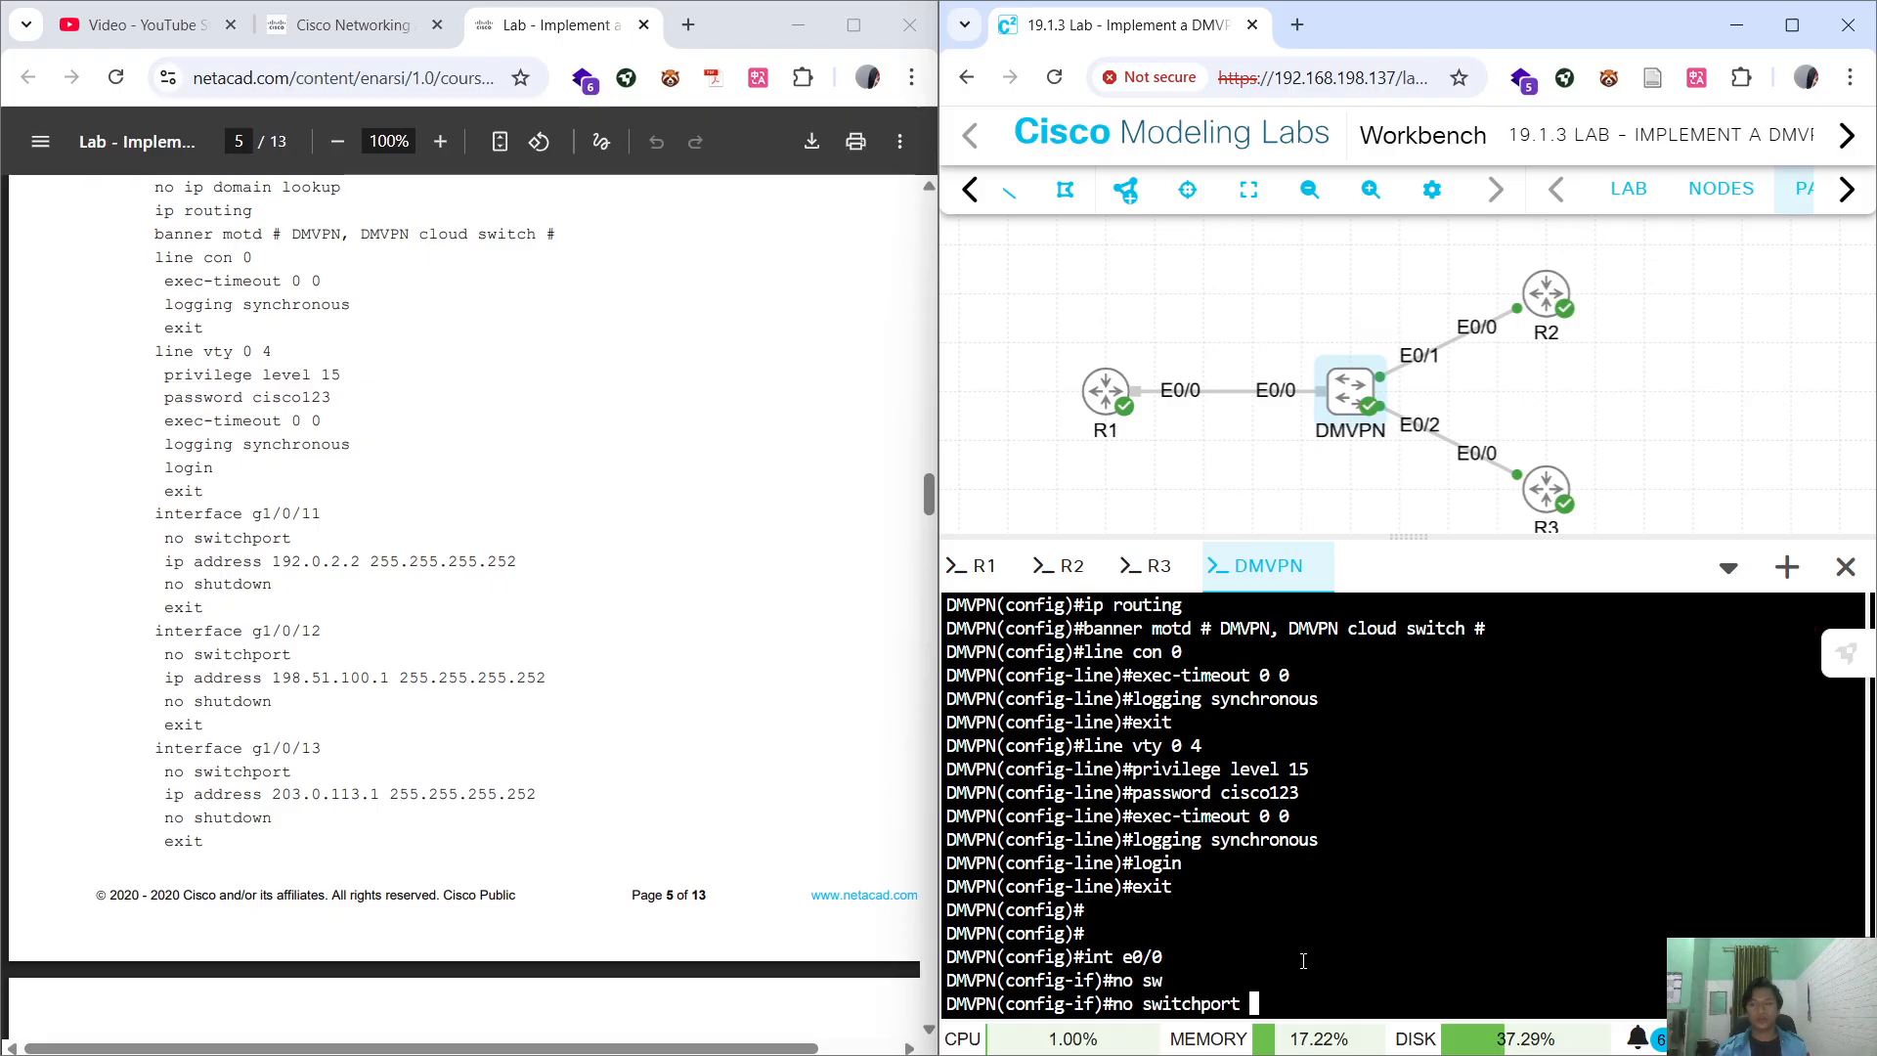
key("Return")
Assign 192.0.2.2 255.255.255.252 to the DMVPN switch's e0/0, enable the interface and return to global configuration mode.
type("ip add")
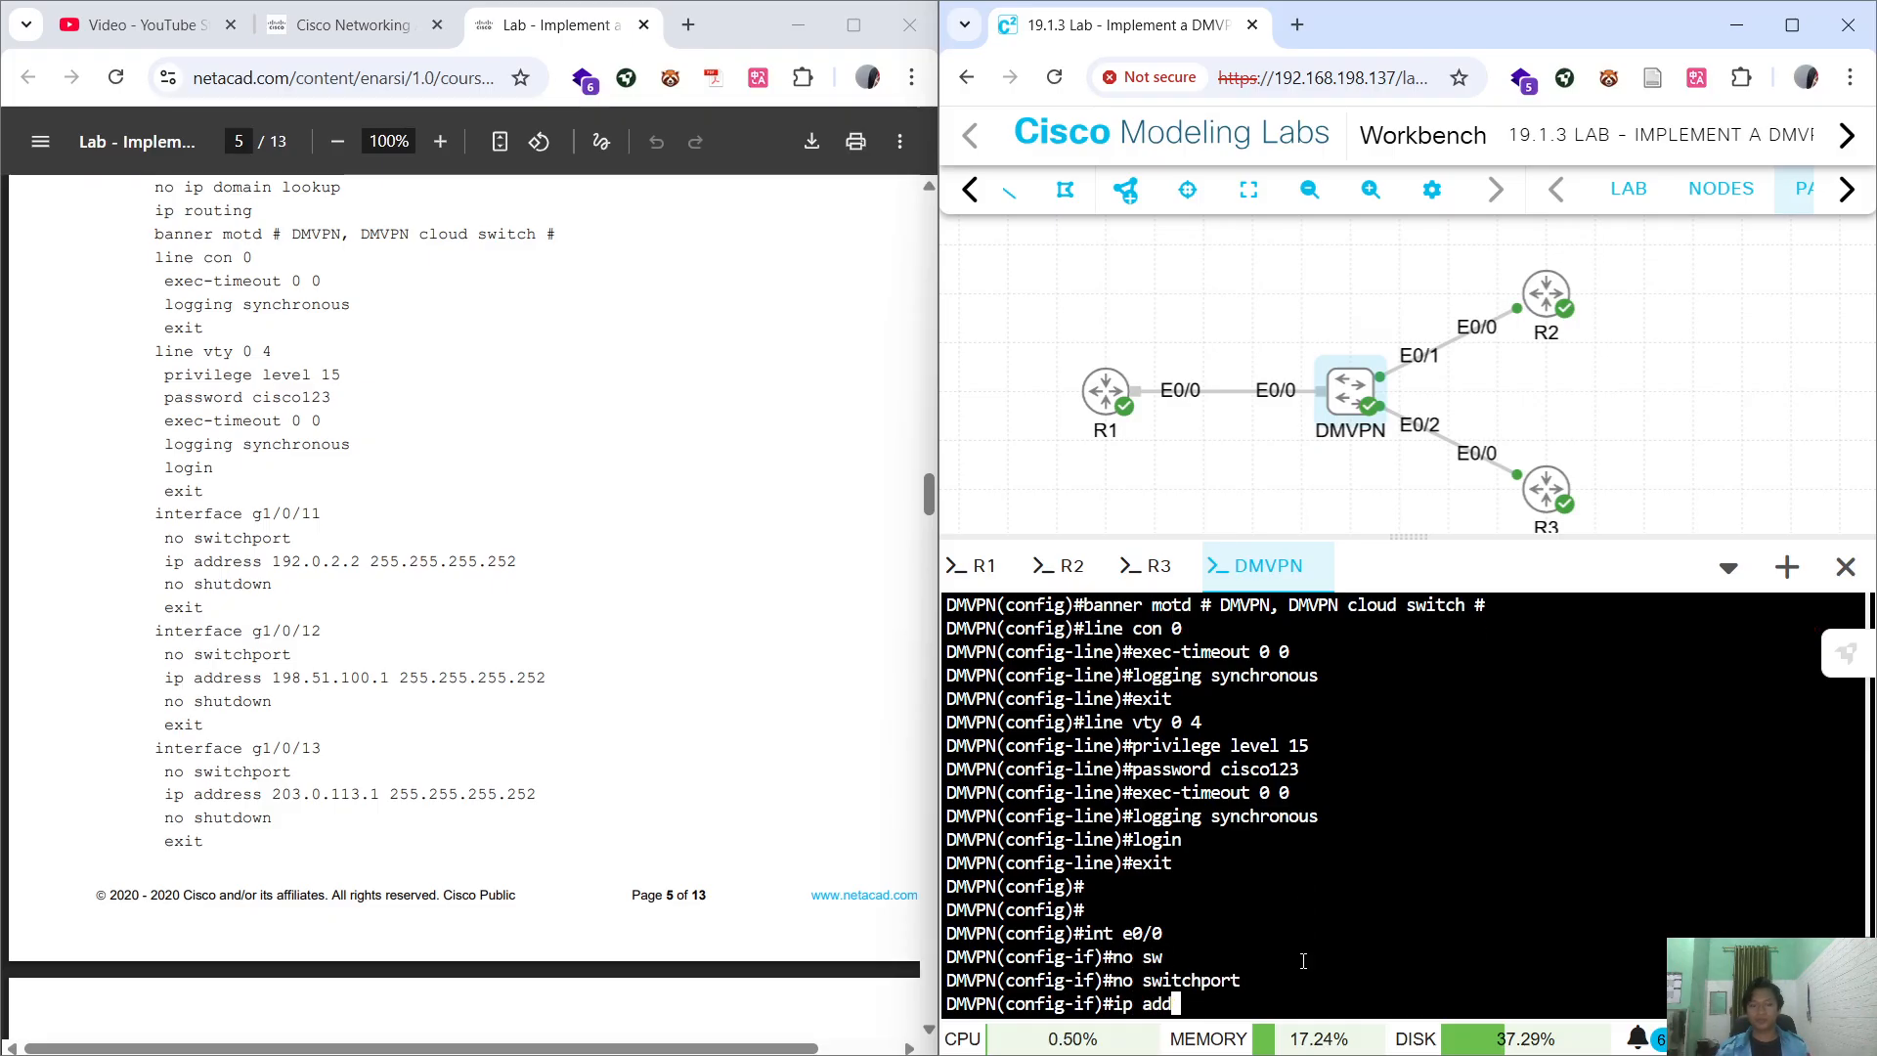
type(" 192.")
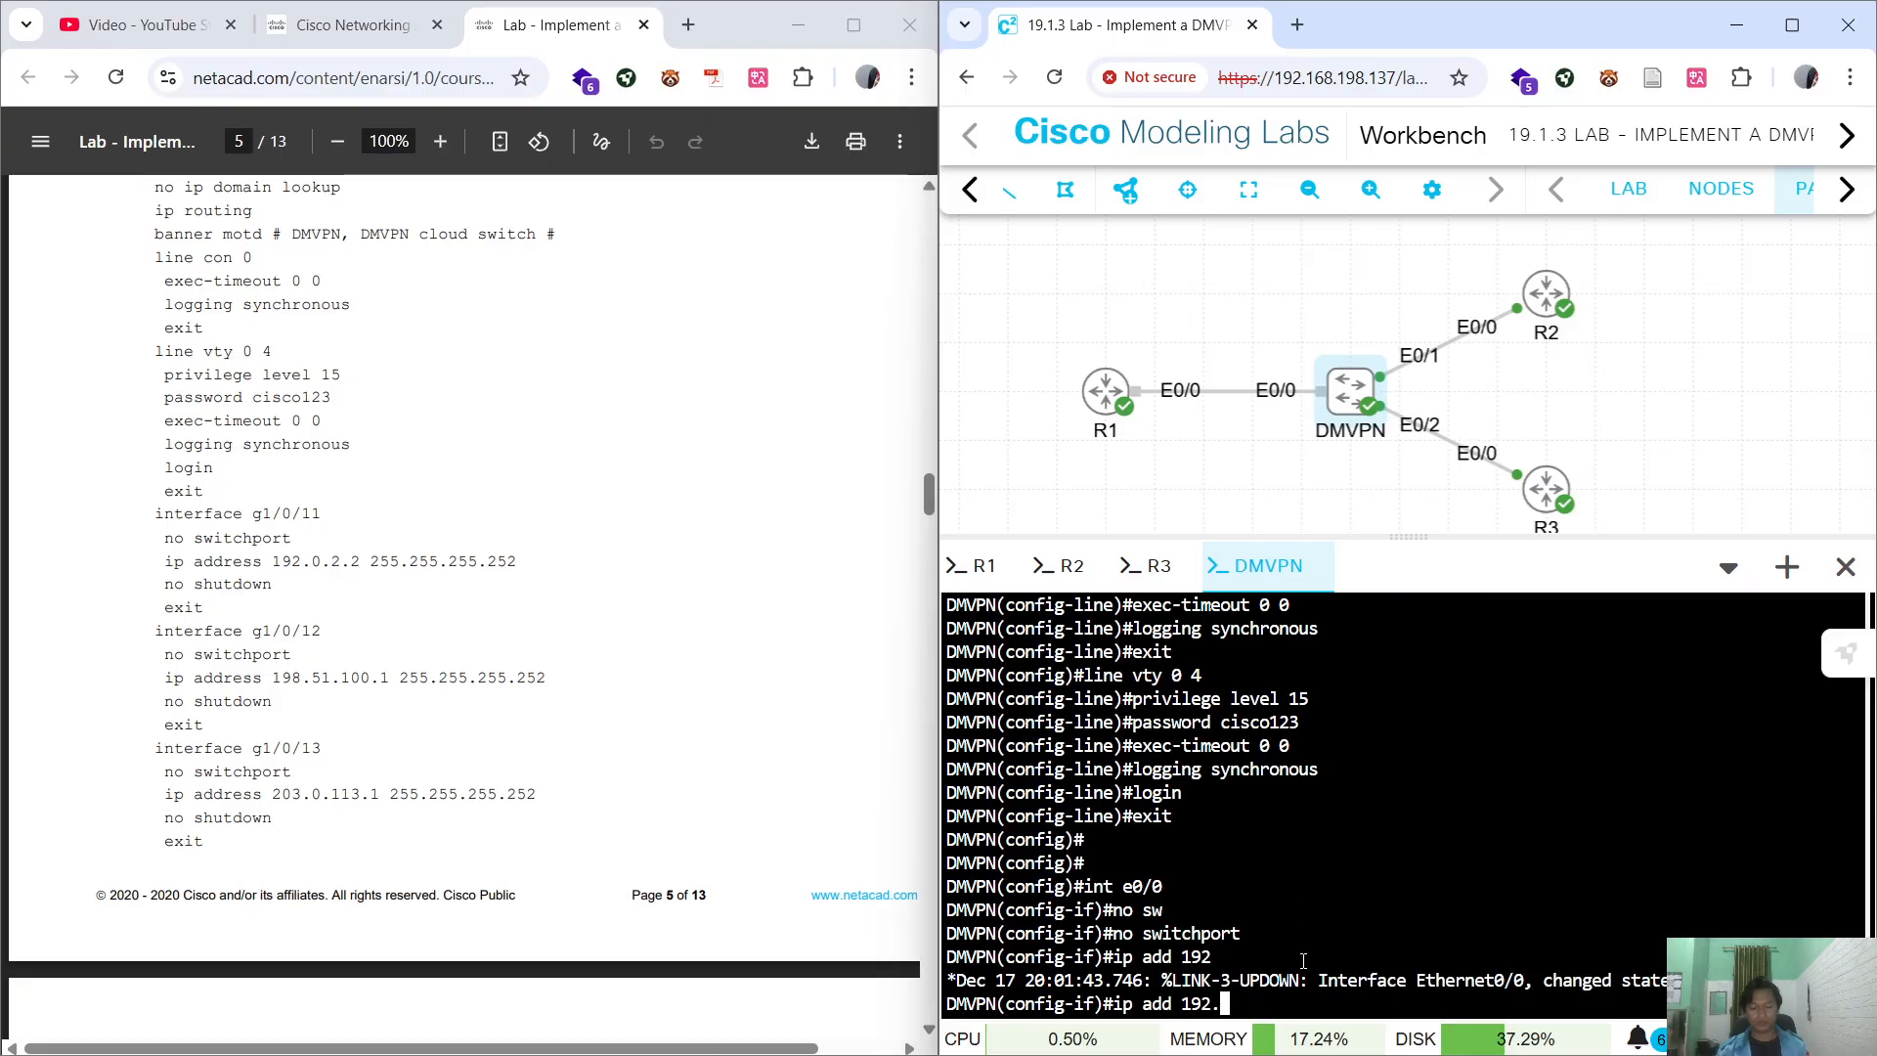
type("0.2.2")
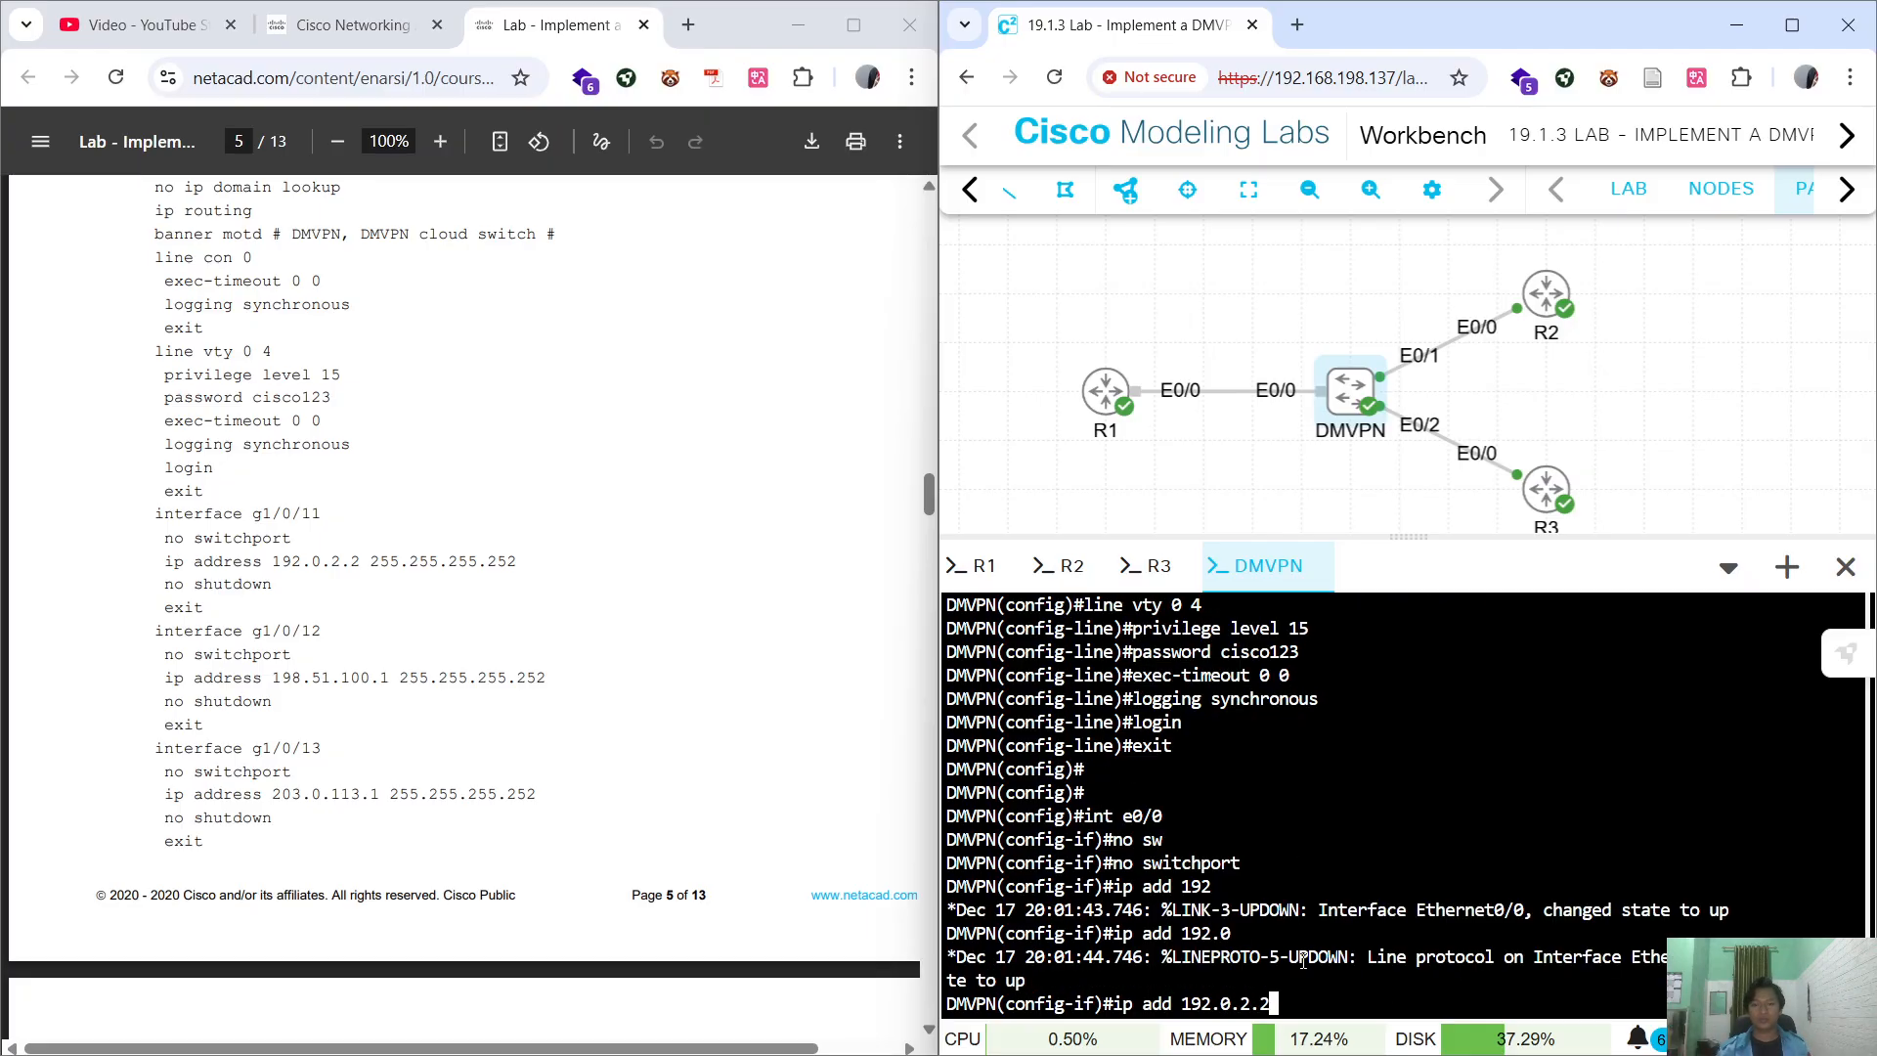
type(" 255.255.255")
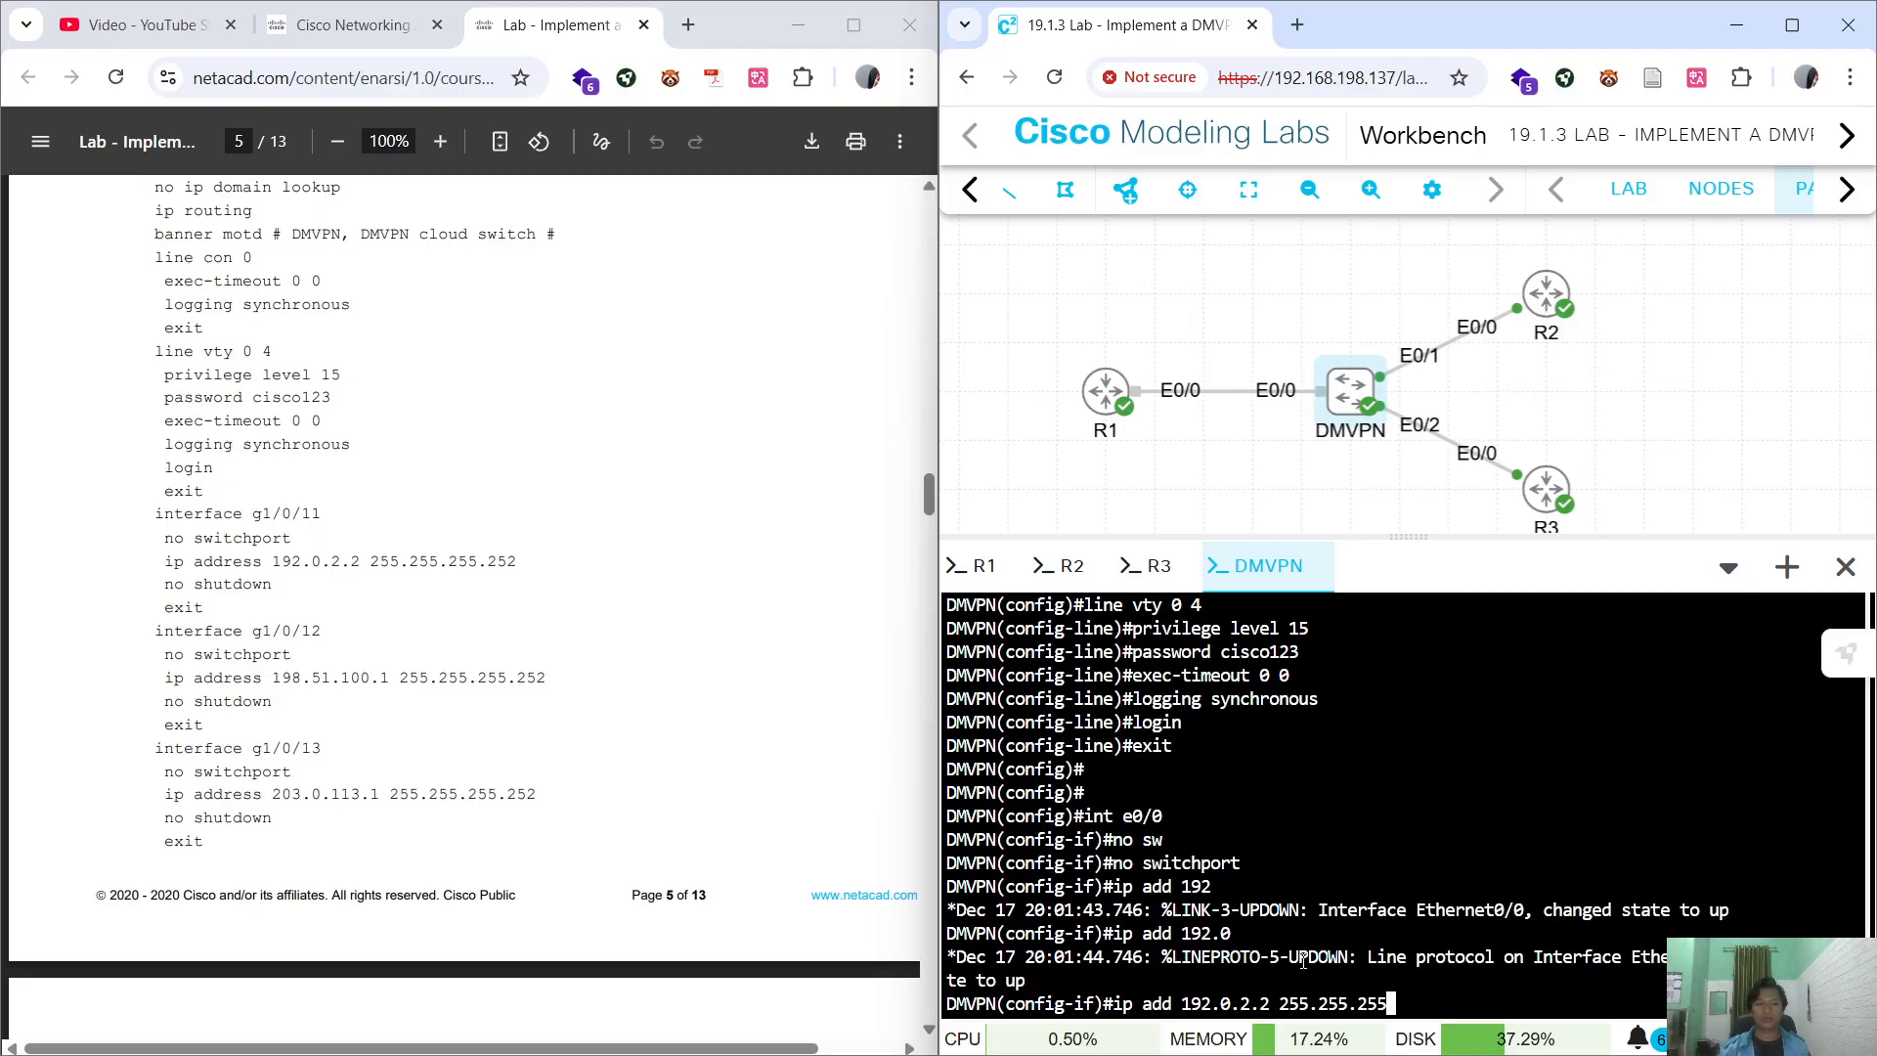
type(".252")
key("Return")
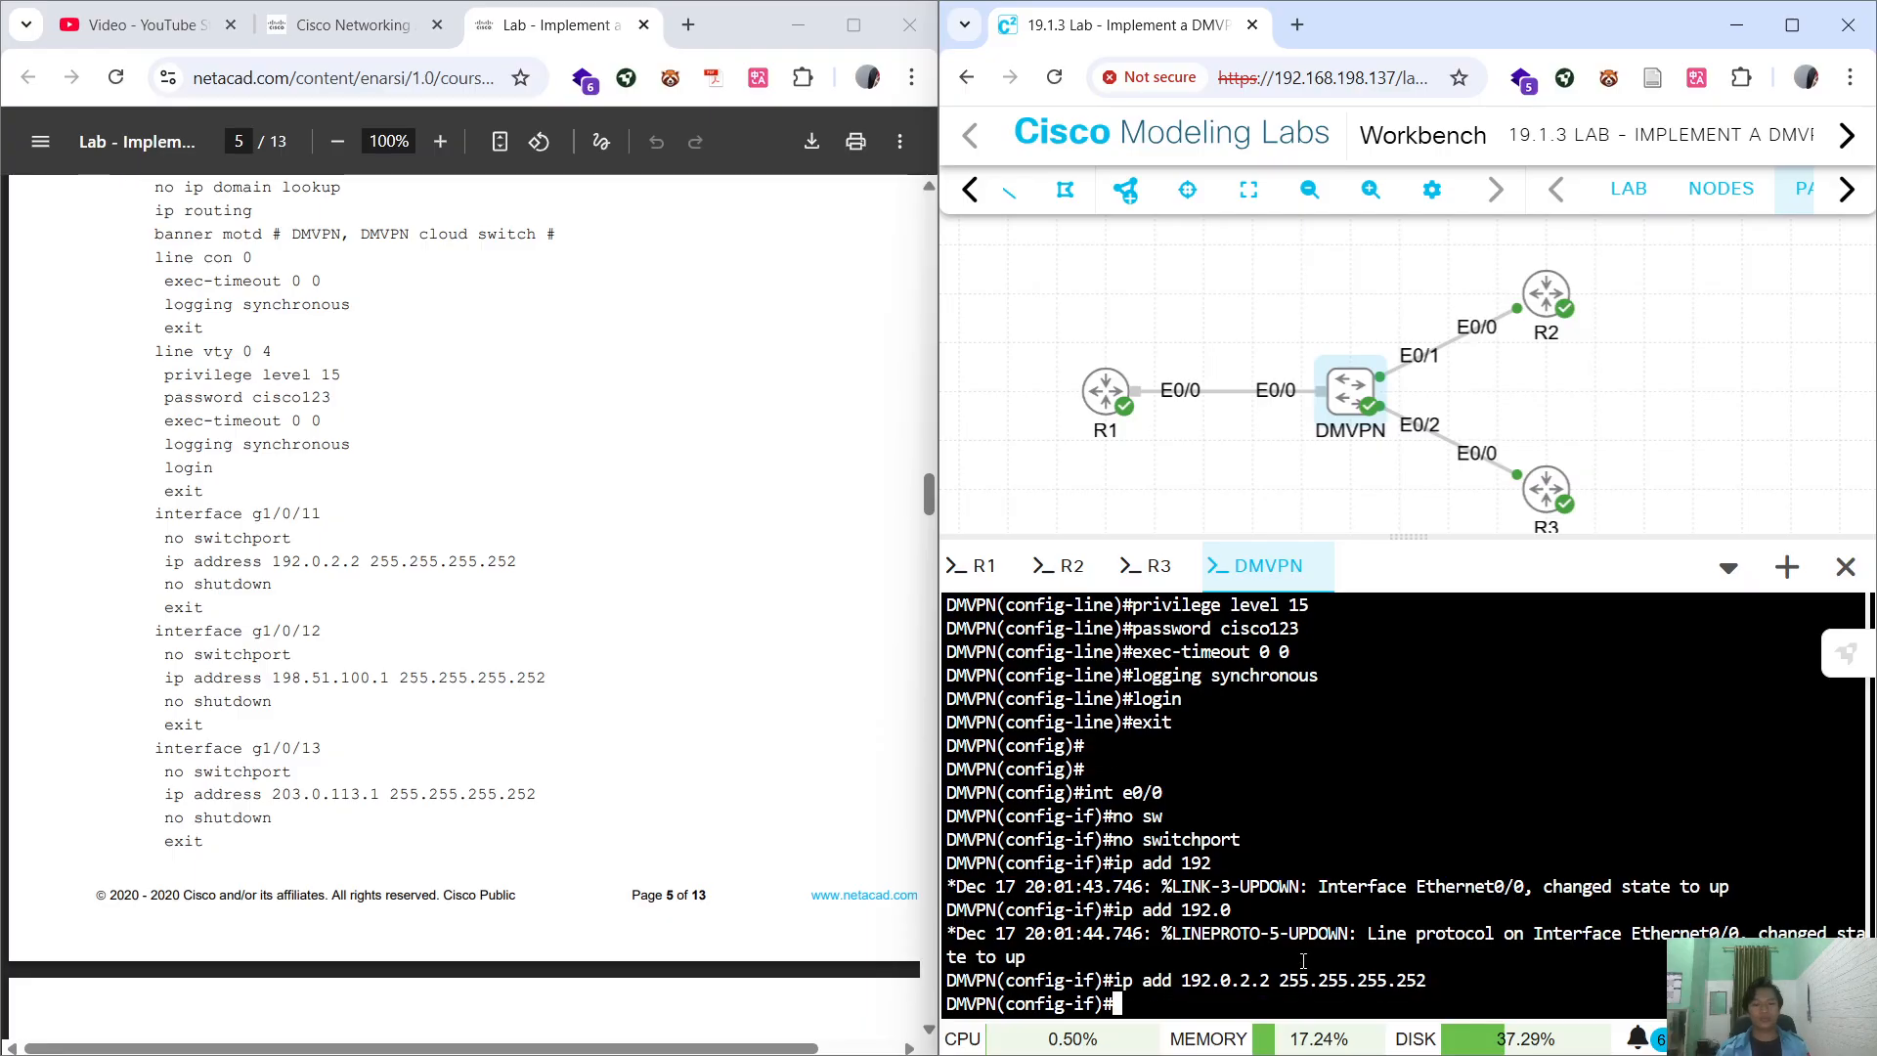
type("no sh")
key("Return")
type("exit")
key("Return")
key("Return")
key("Return")
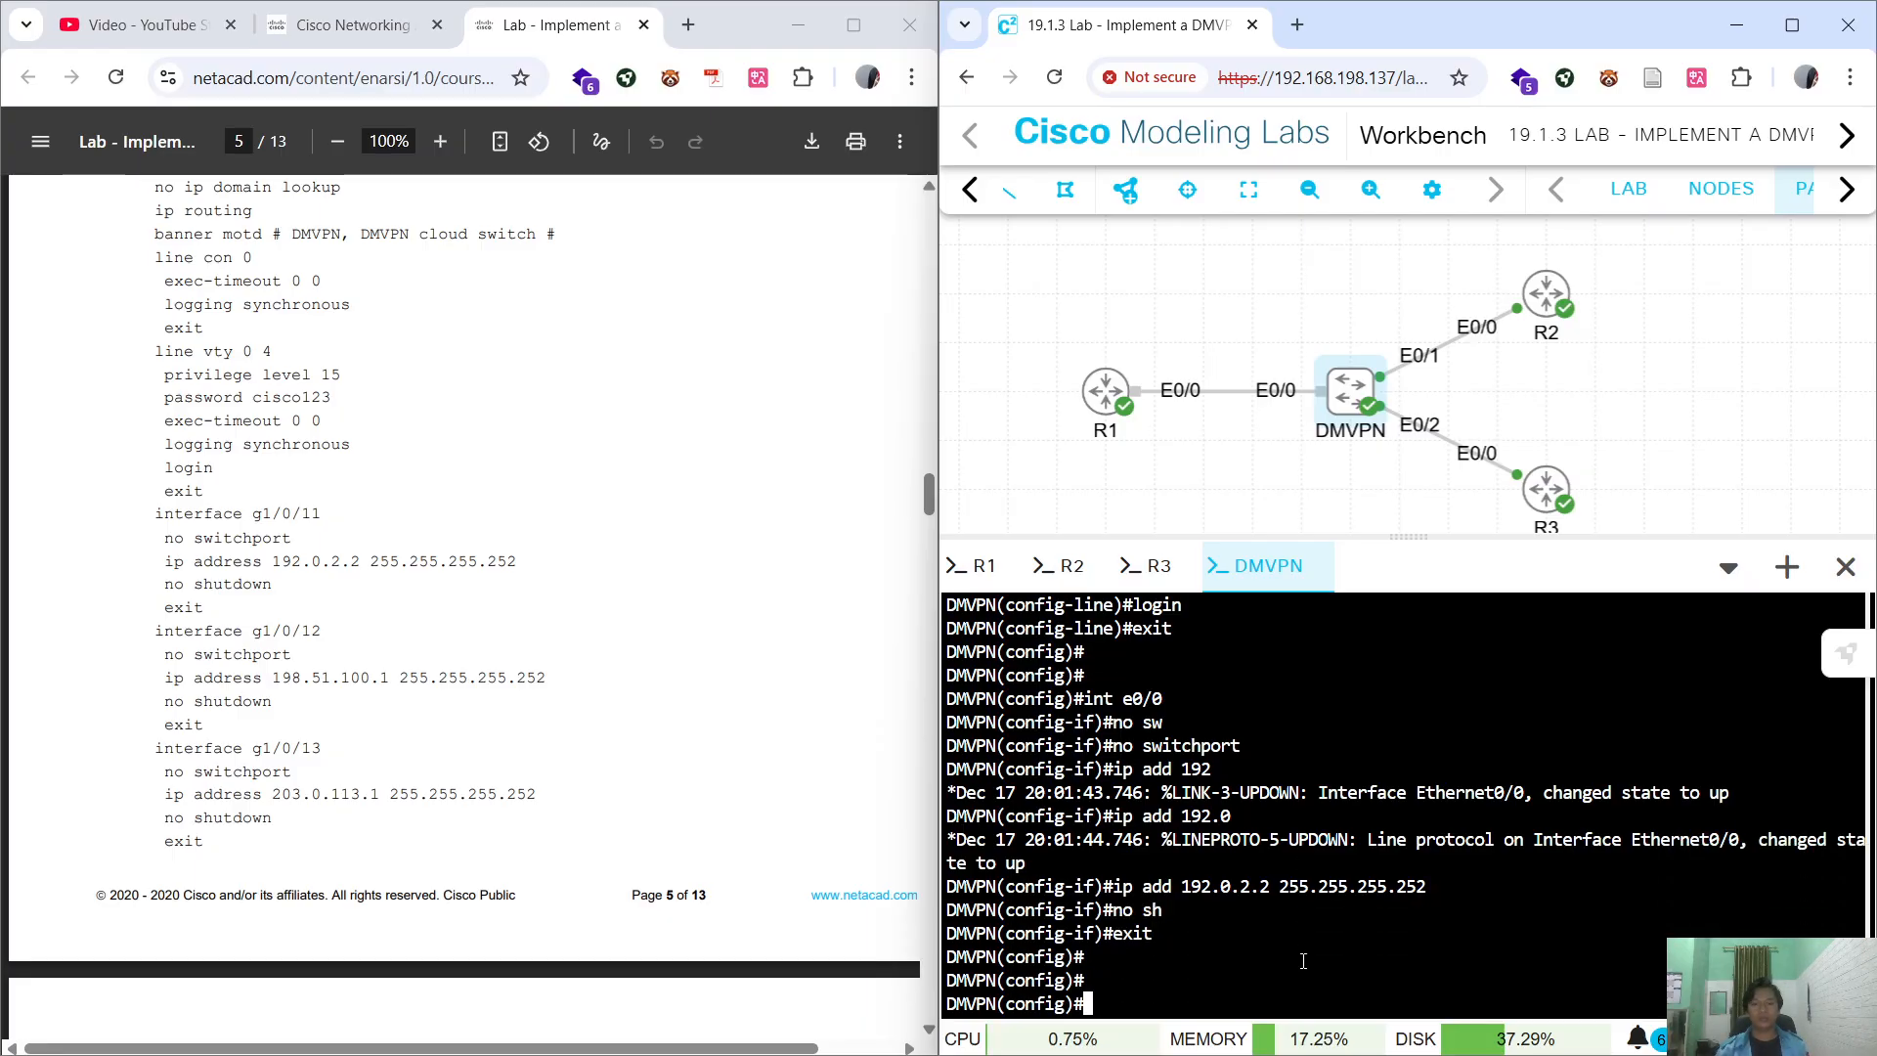
Make interface e0/1 on the DMVPN switch a routed port with no switchport.
type("int e0/1")
key("Return")
type("no sw")
key("Tab")
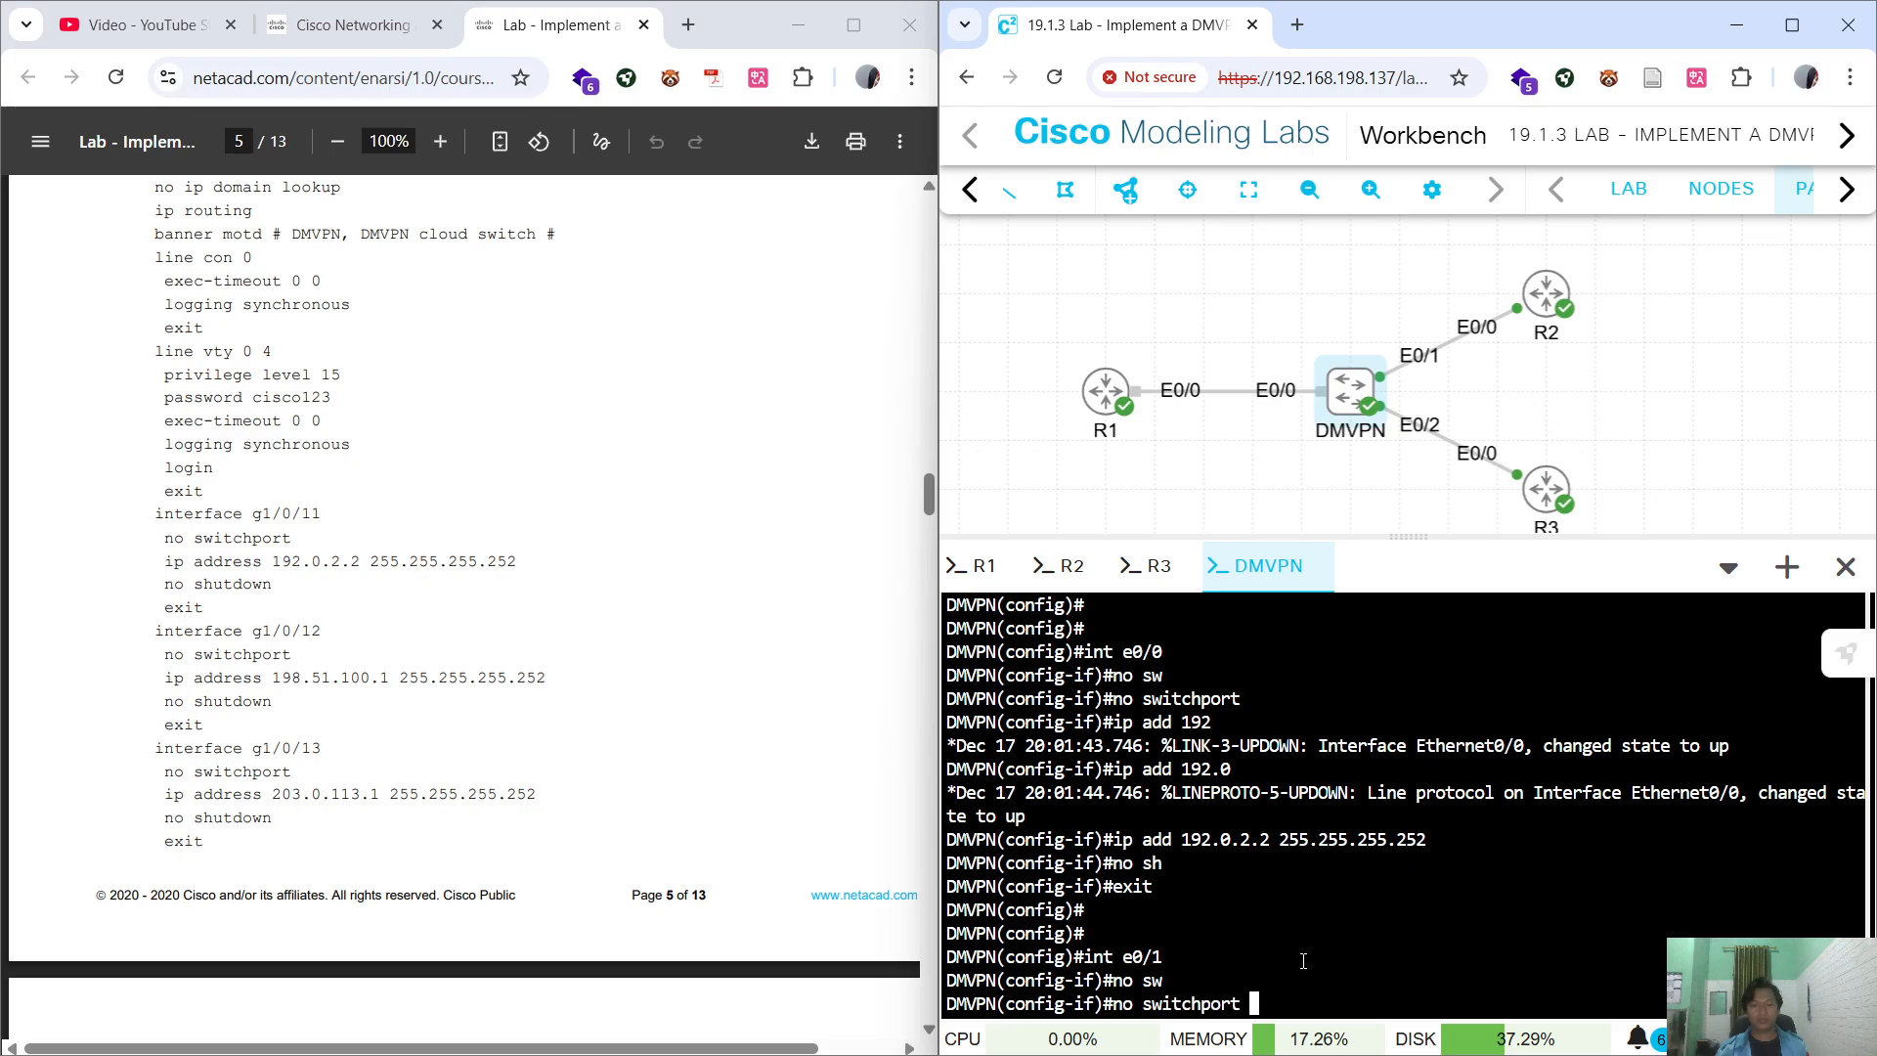
key("Return")
Assign 198.51.100.1 255.255.255.252 to the DMVPN switch's e0/1, enable the interface and return to global configuration mode.
type("ip add 1928.51.100.1")
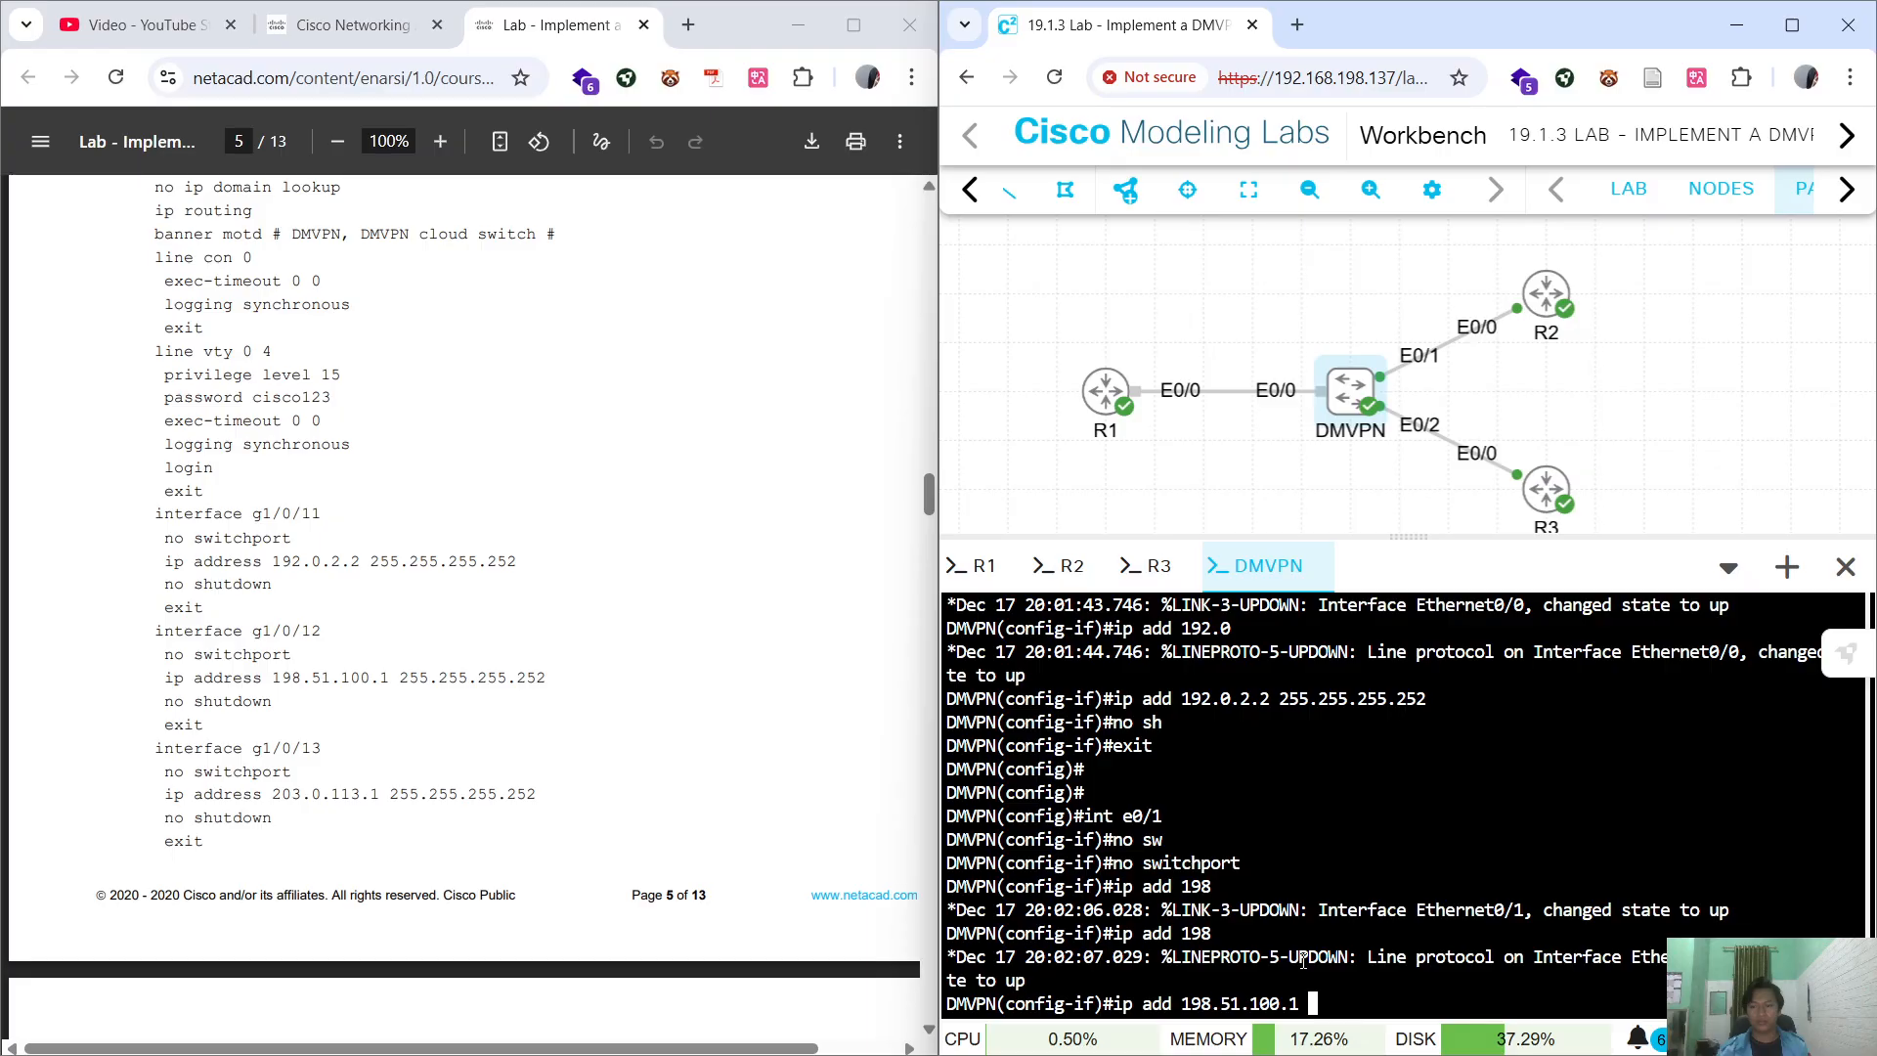
type(" 255.25")
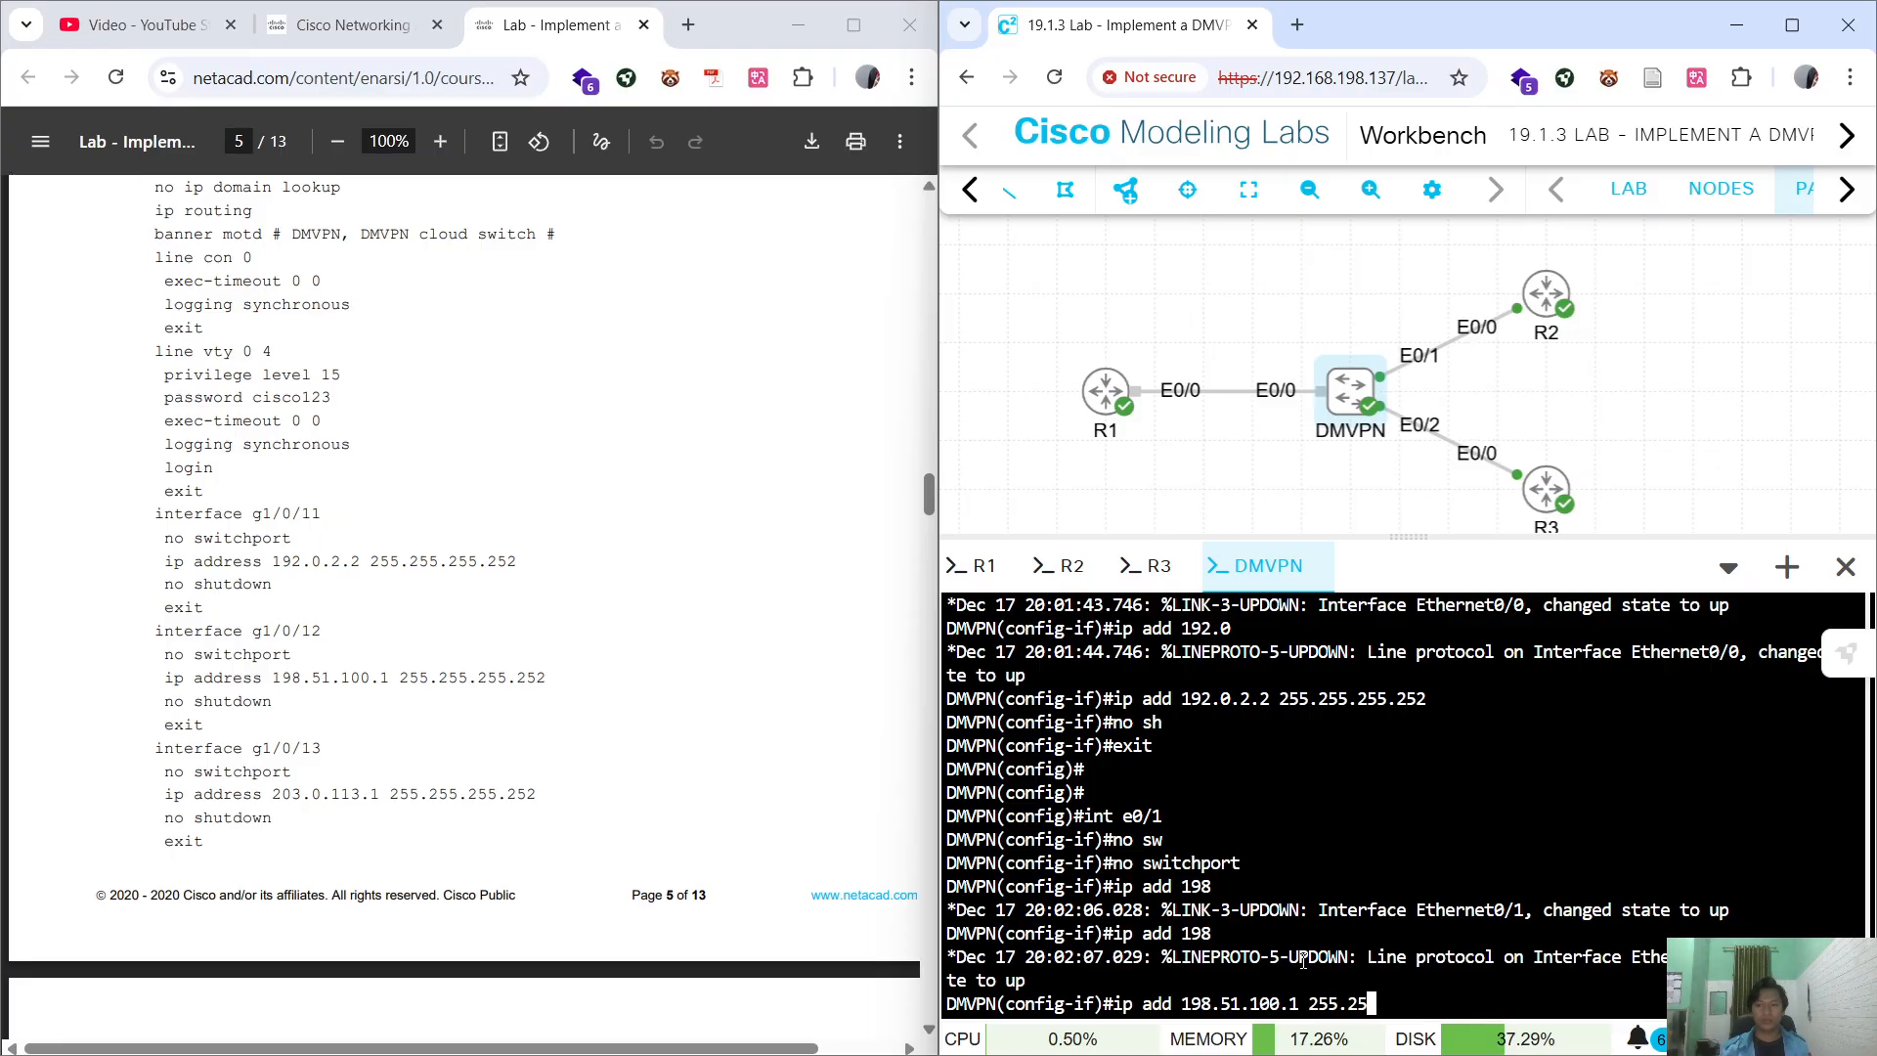
type("5.255.252")
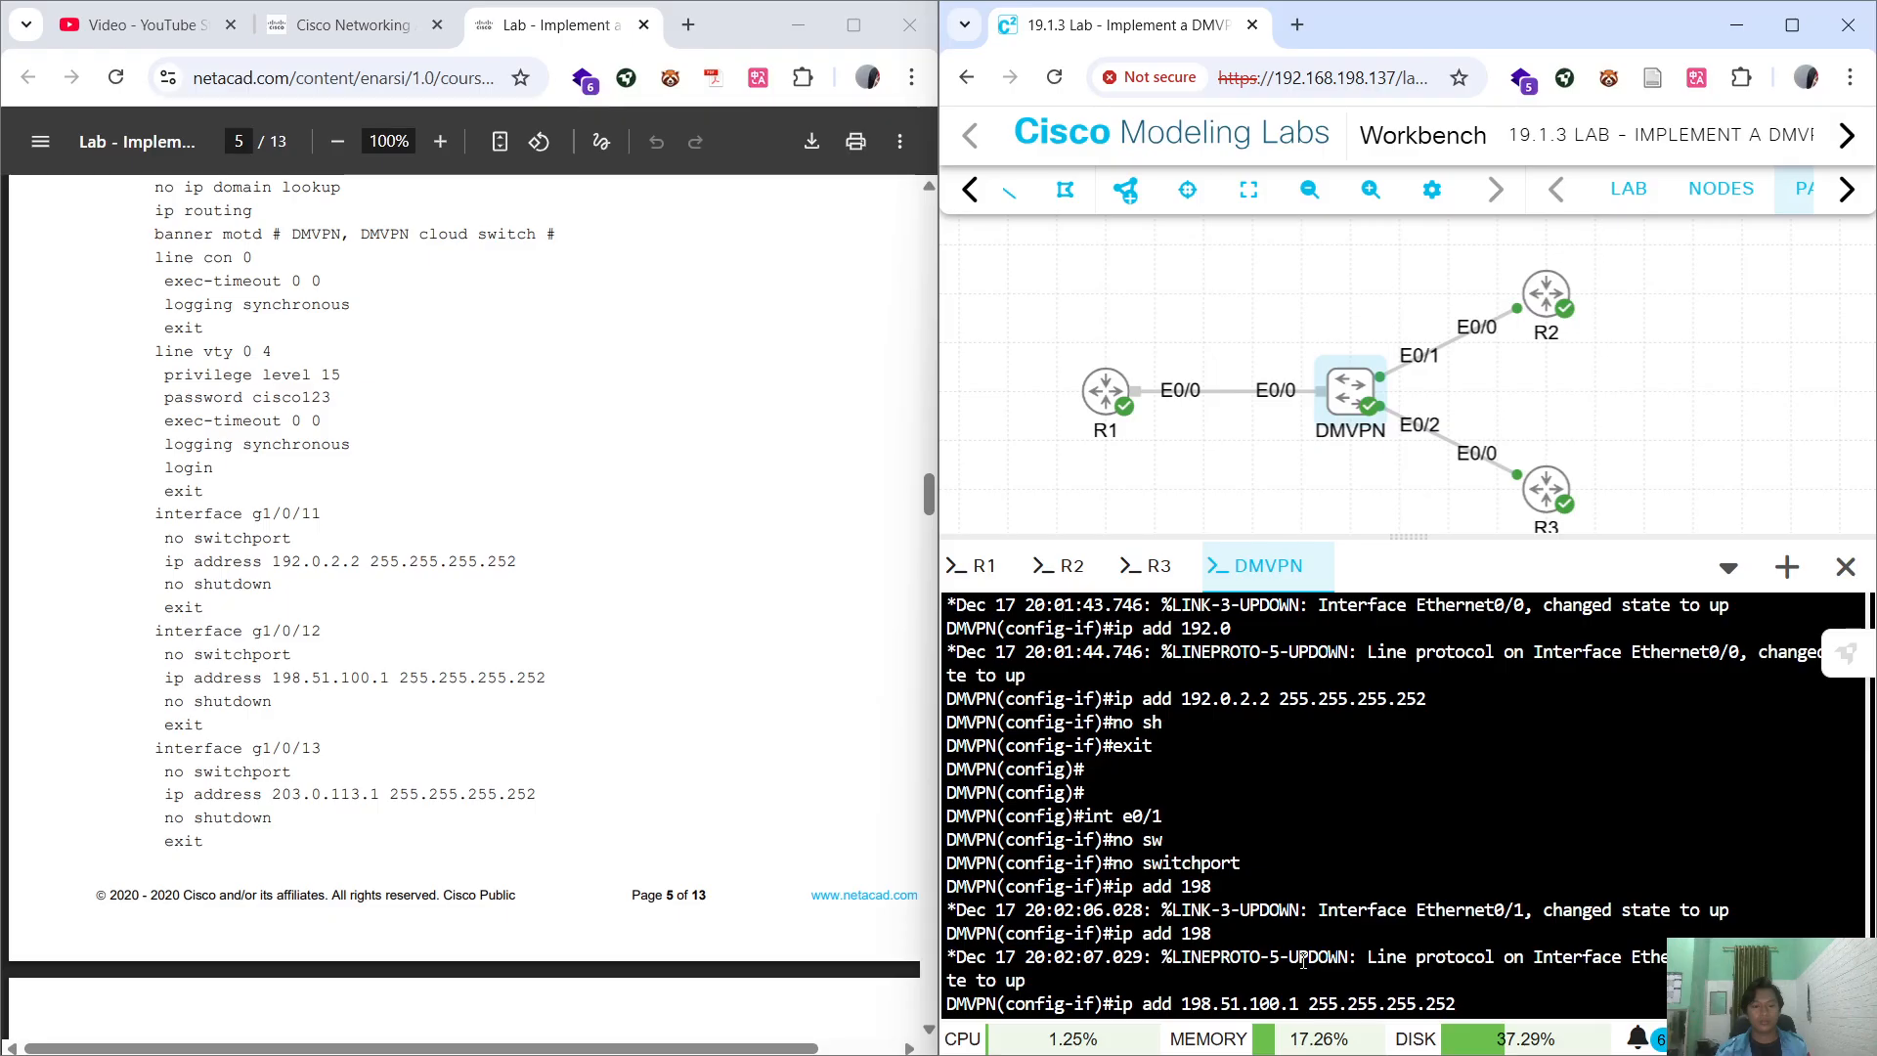
key("Return")
type("no sh")
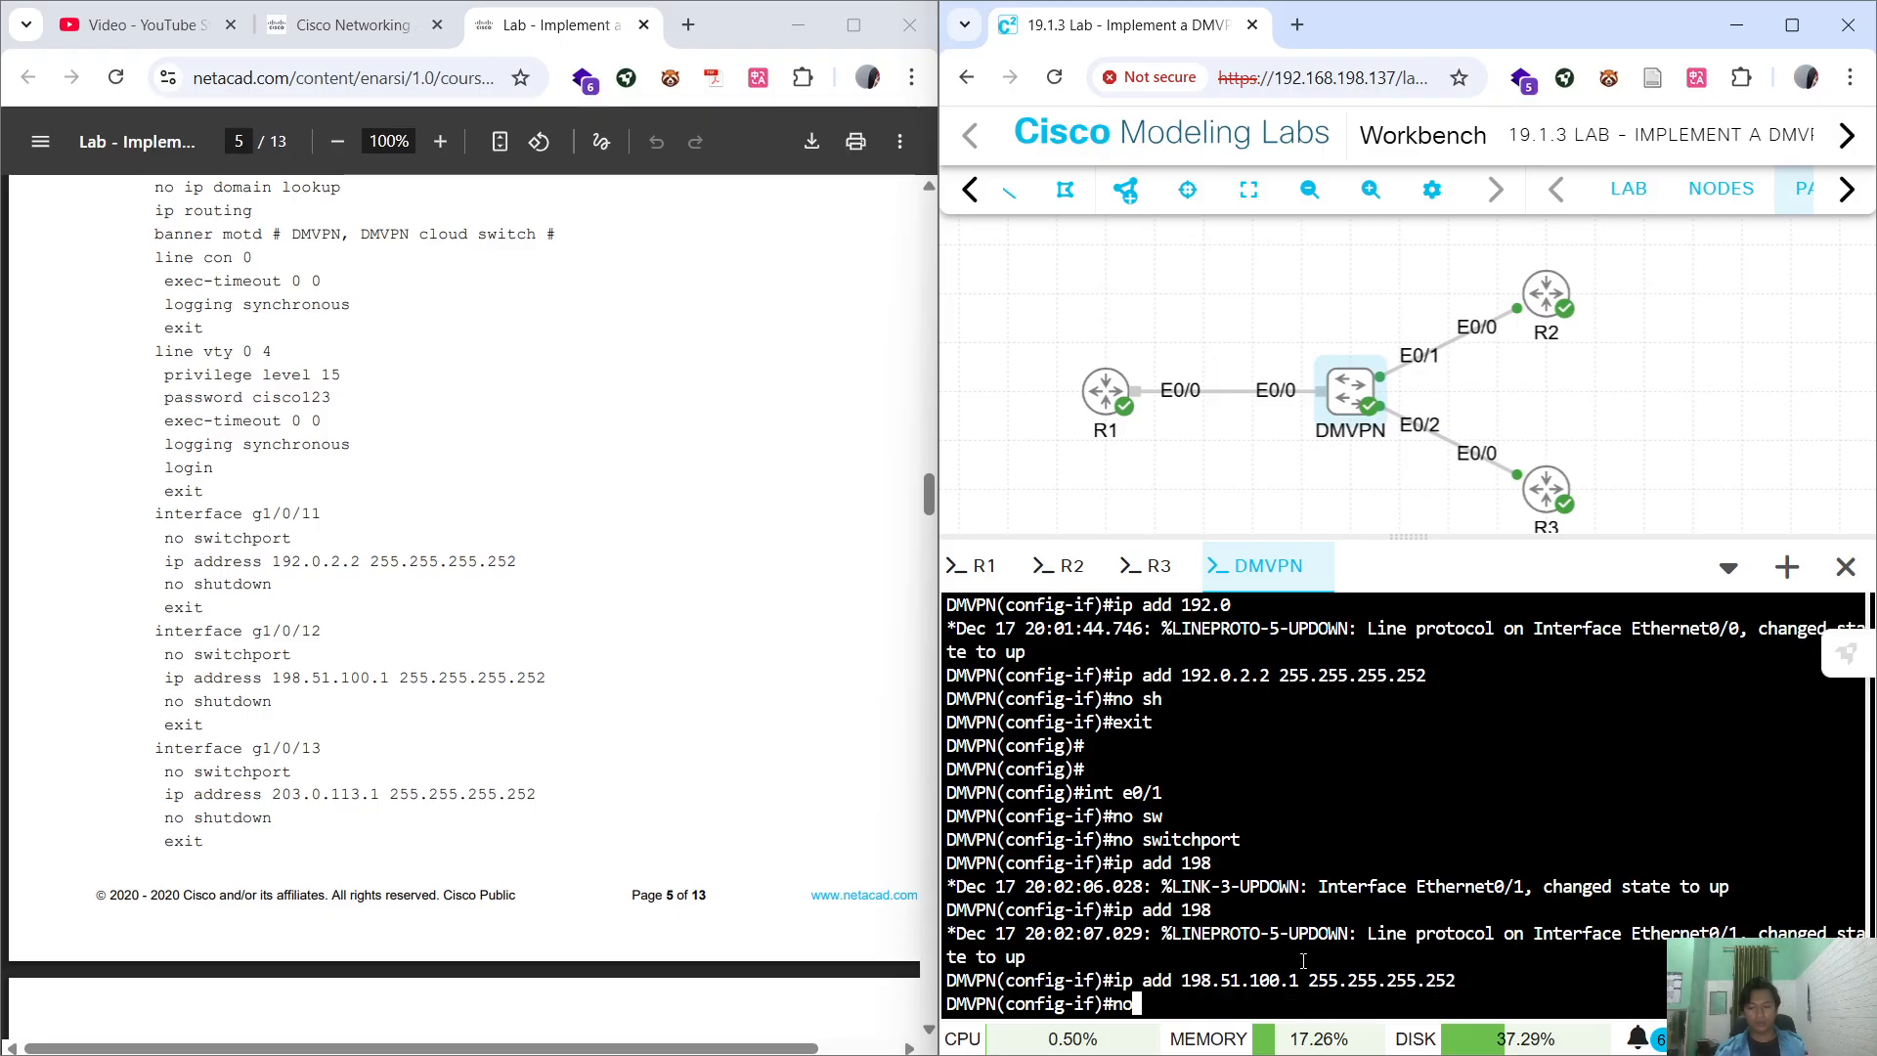
key("Return")
type("exit")
key("Return")
key("Return")
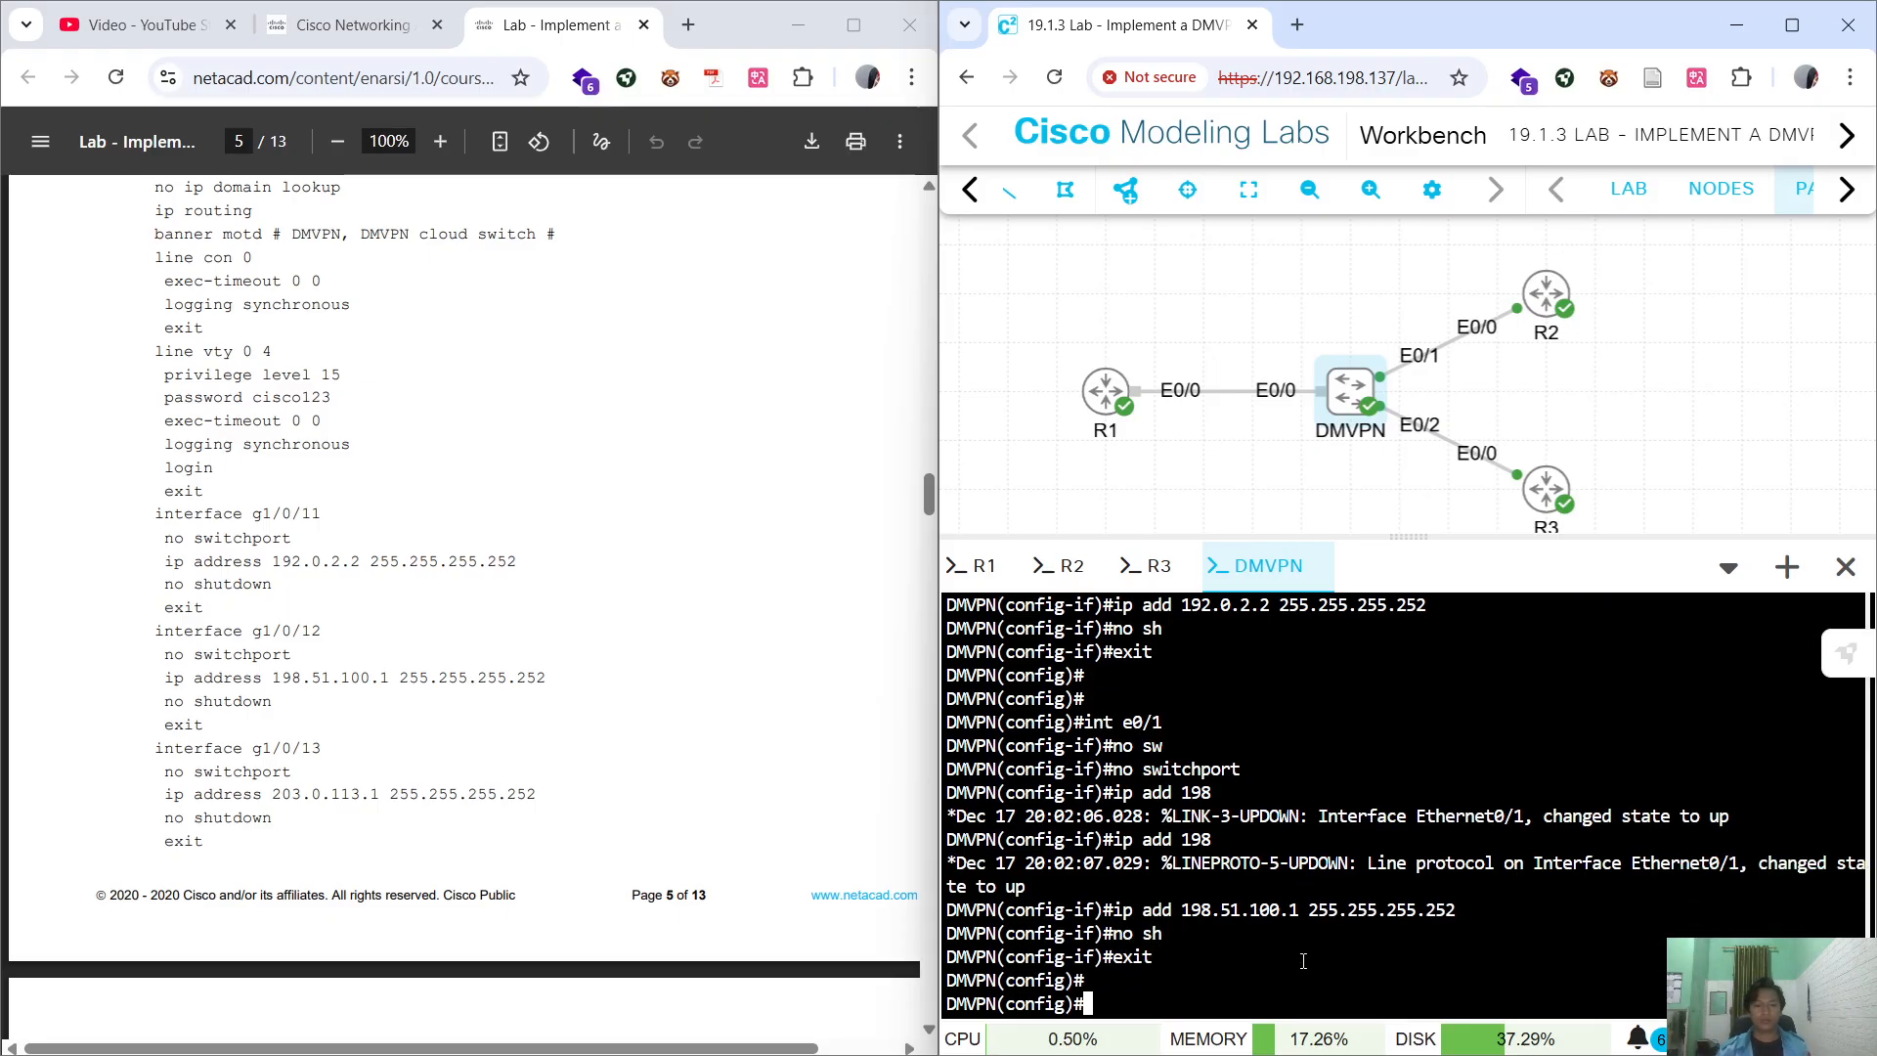
Compare the IP address entered on R2's e0/0 with the lab document's DMVPN switch and Spoke Router R2 configurations.
left_click(1066, 566)
scroll(1292, 852, "up", 4)
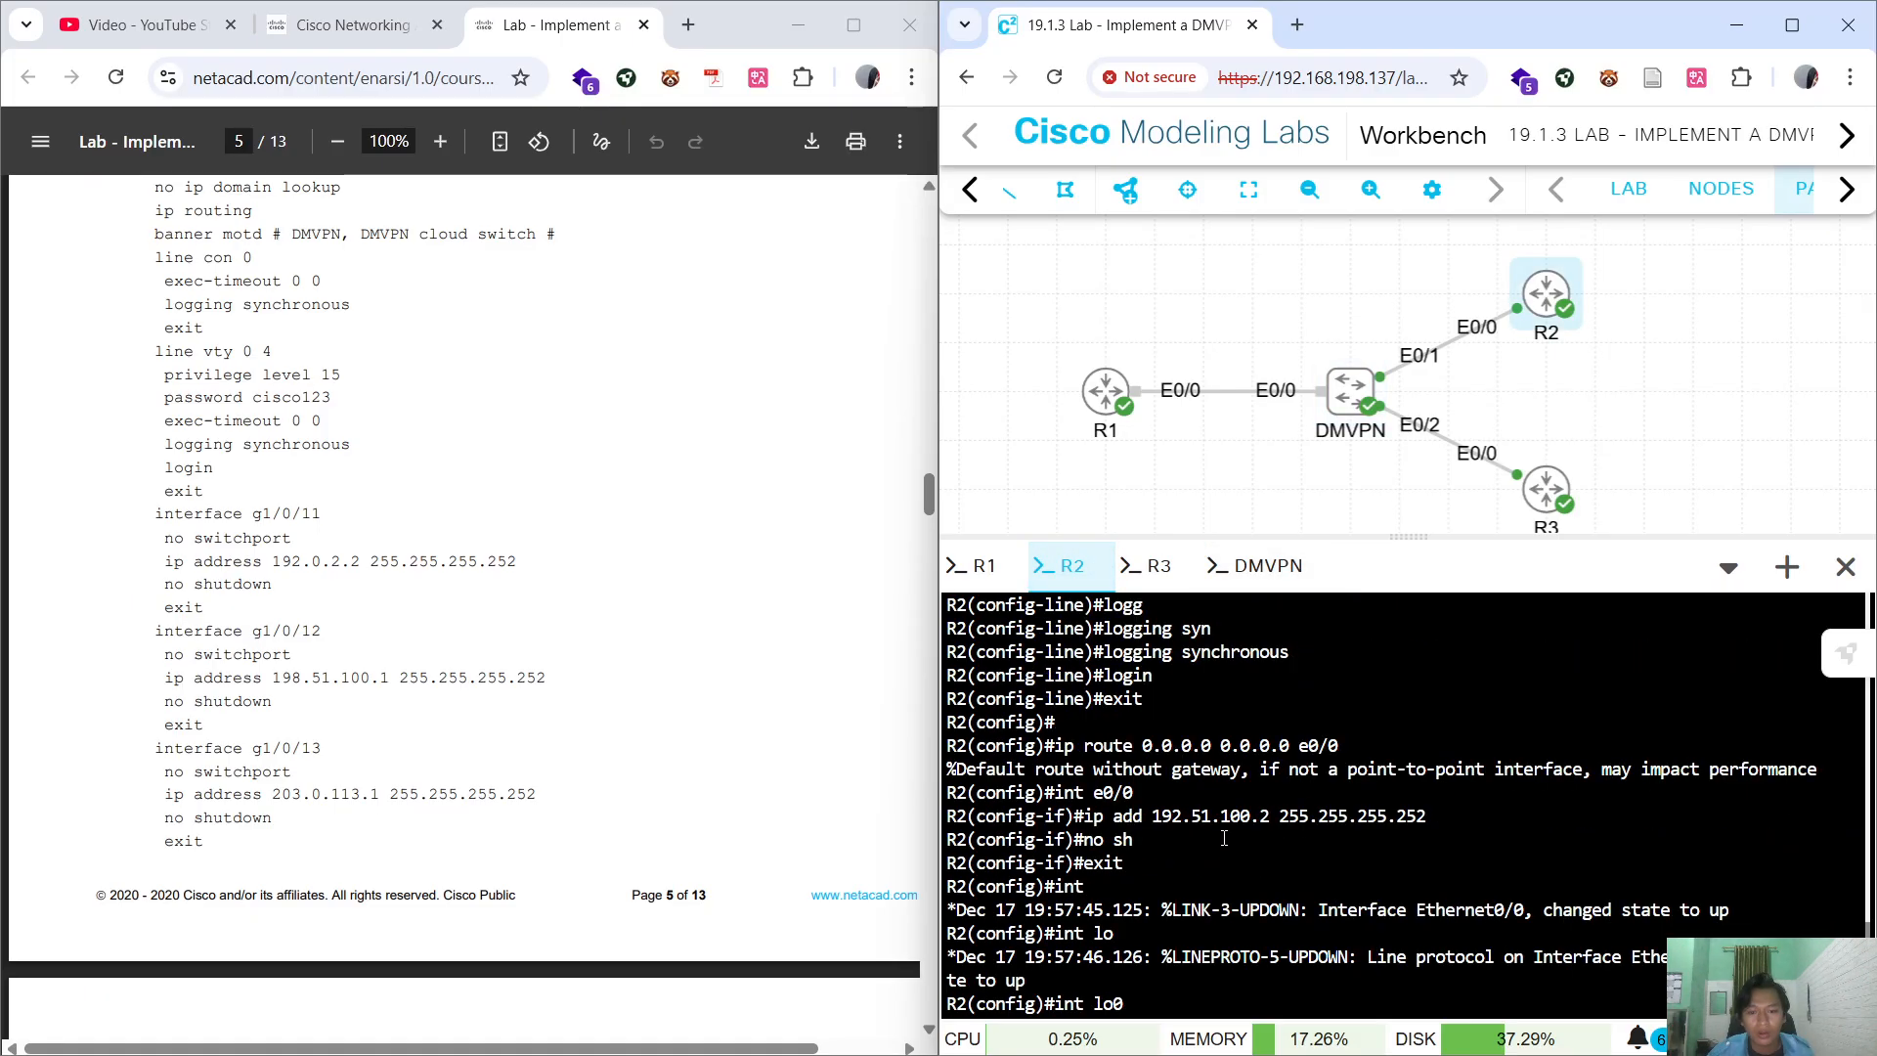
double_click(1167, 819)
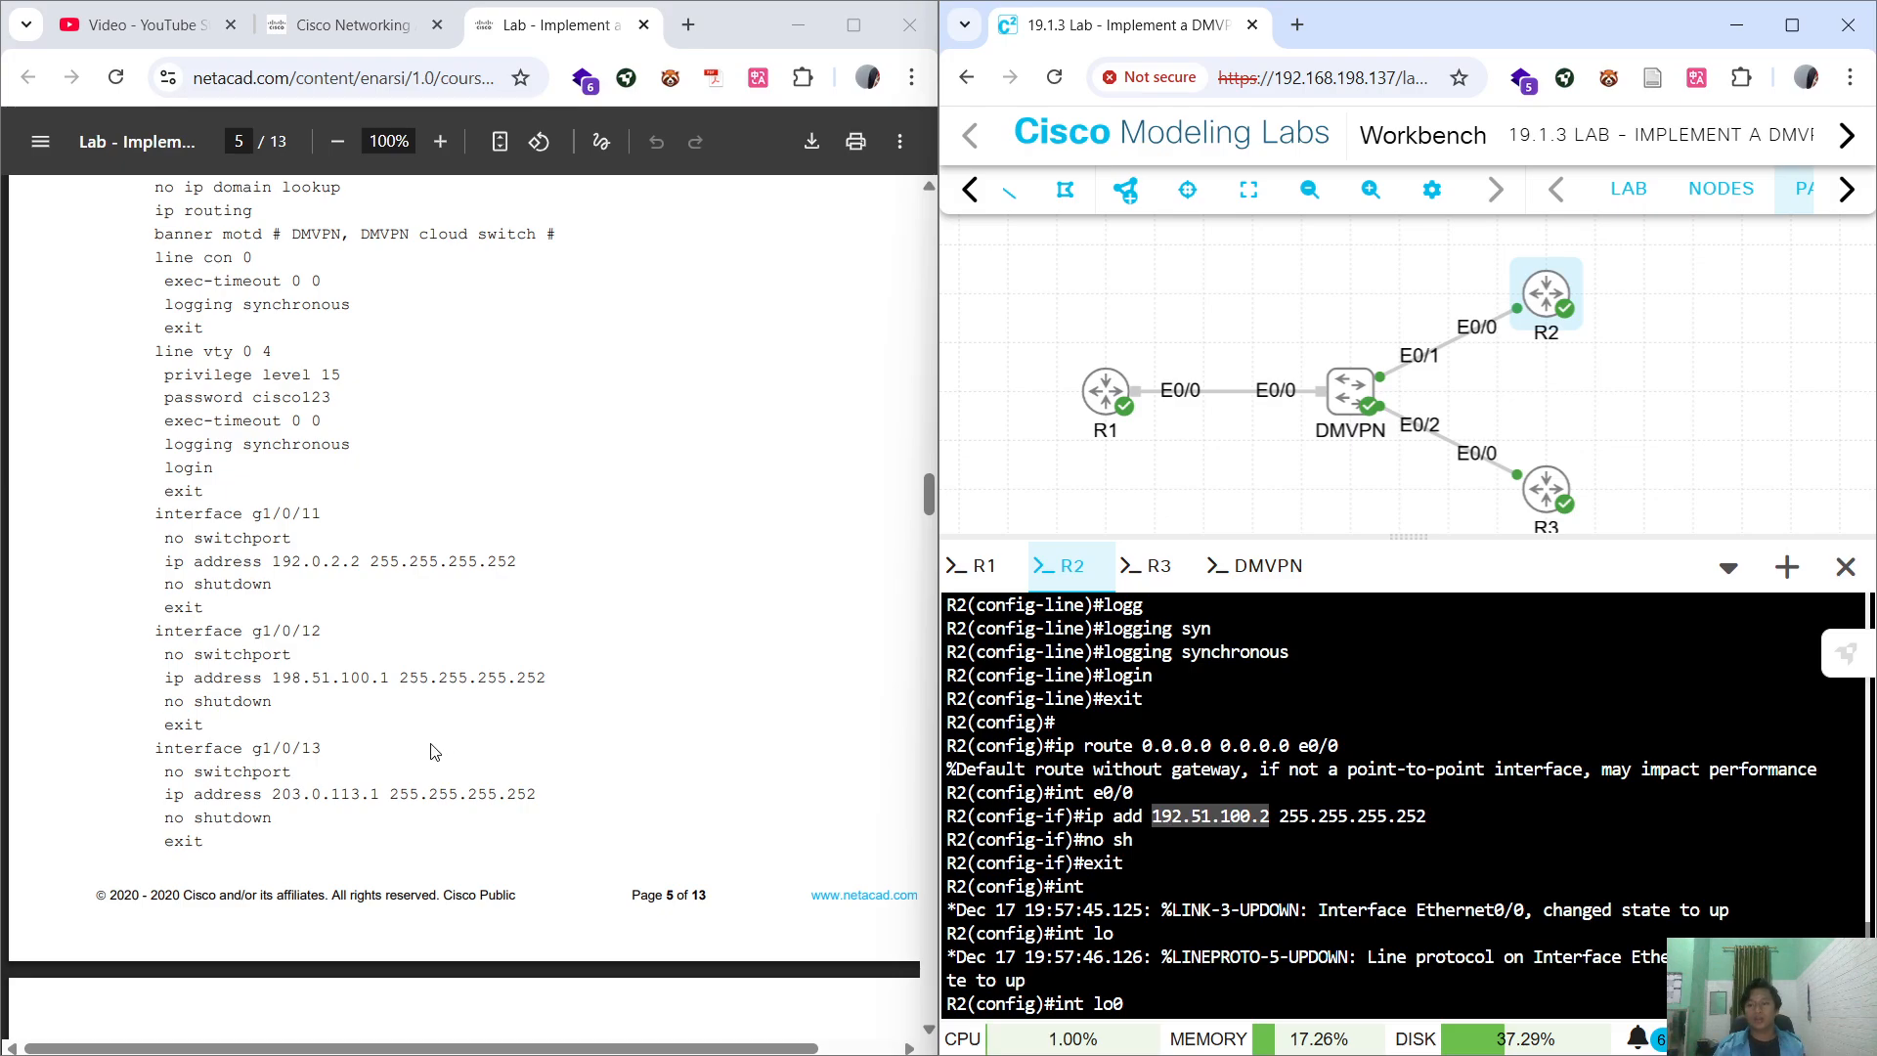
scroll(433, 751, "up", 6)
scroll(275, 808, "down", 5)
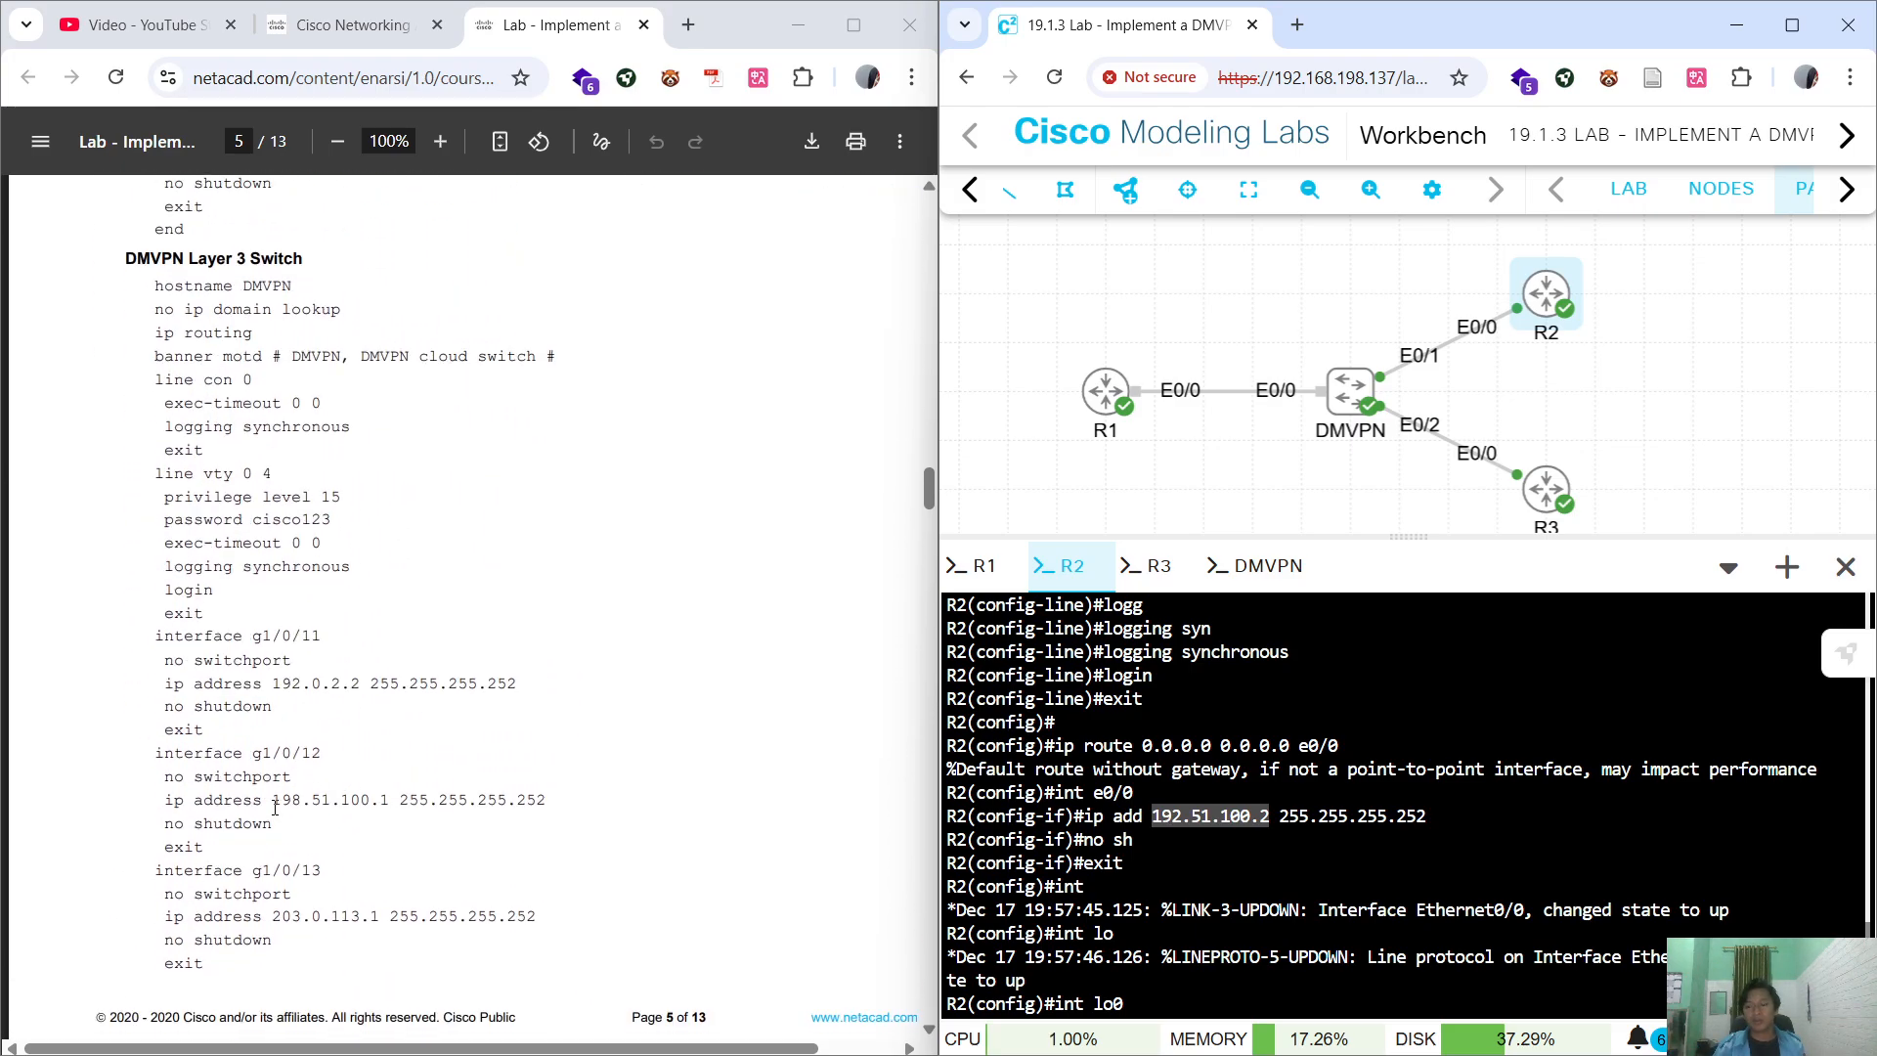
double_click(274, 808)
scroll(396, 762, "up", 7)
scroll(354, 754, "up", 9)
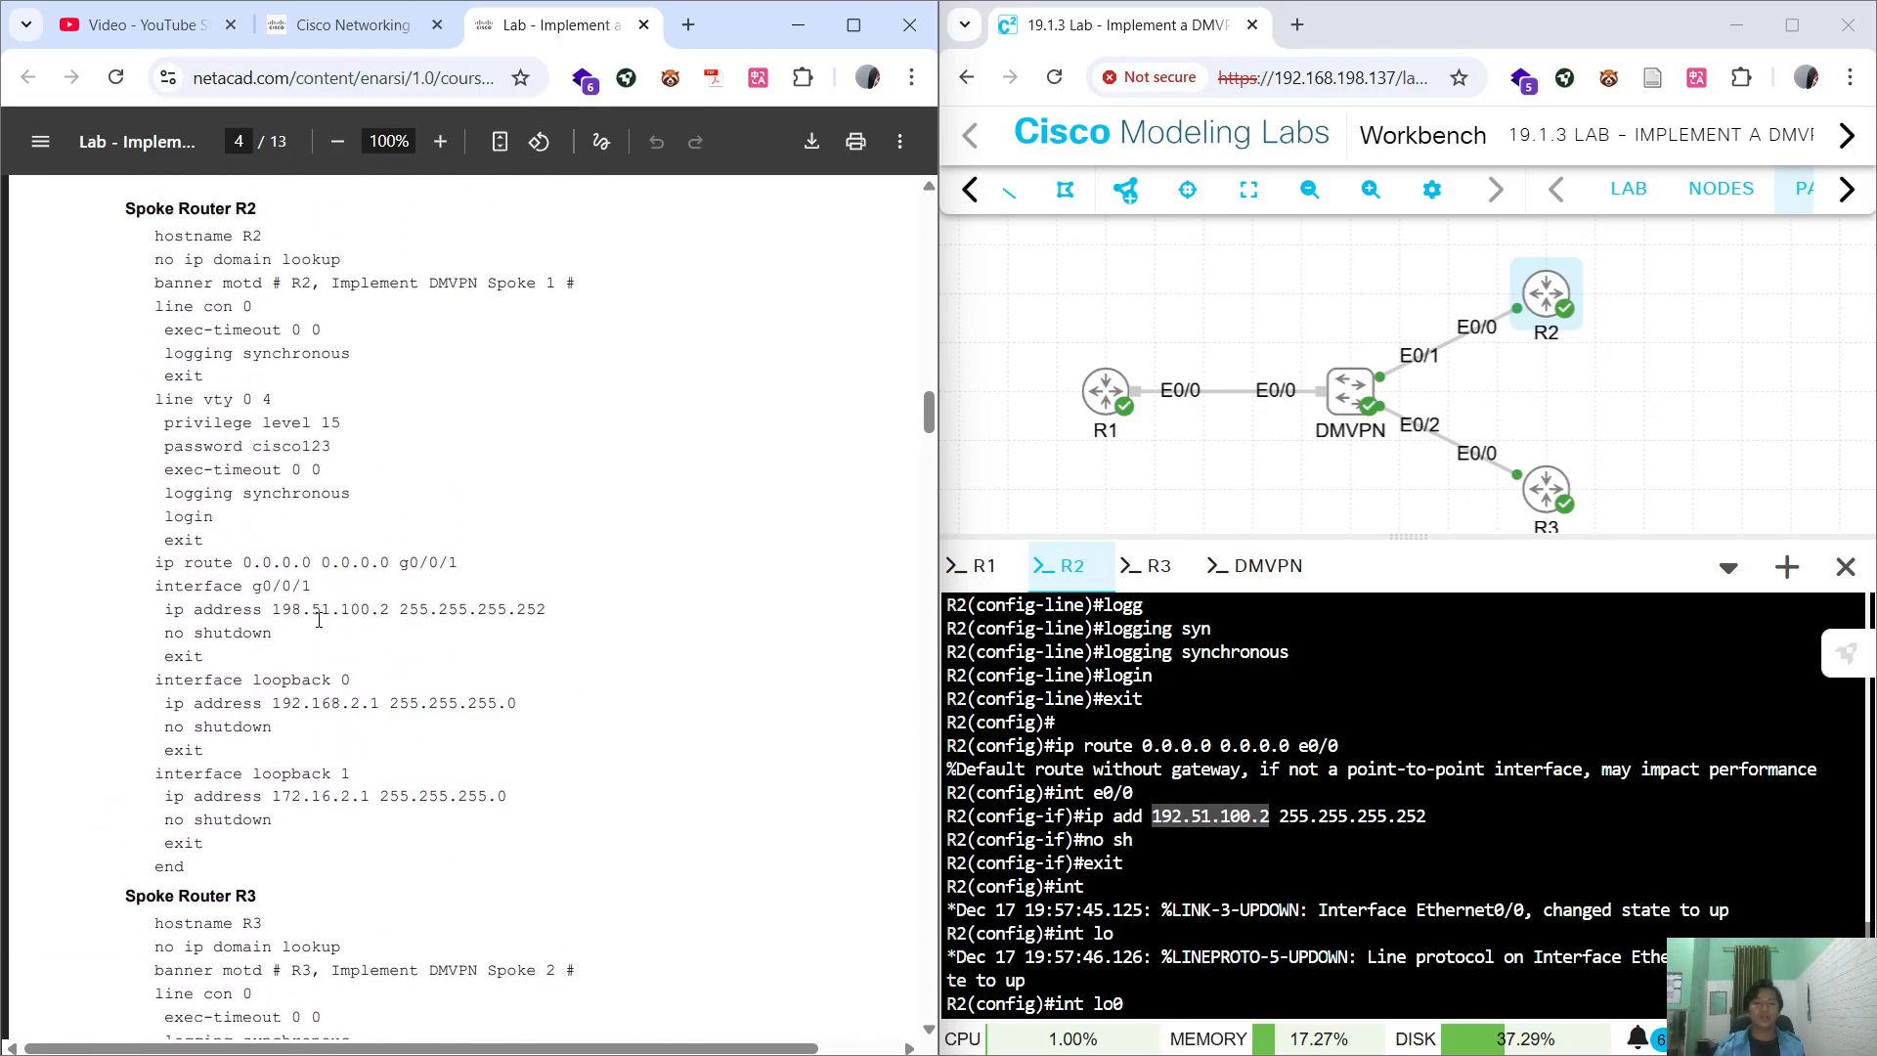
Enter configuration mode on R2 and remove the address 192.51.100.2 255.255.255.252 from interface e0/0.
left_click_drag(1054, 794, 1135, 796)
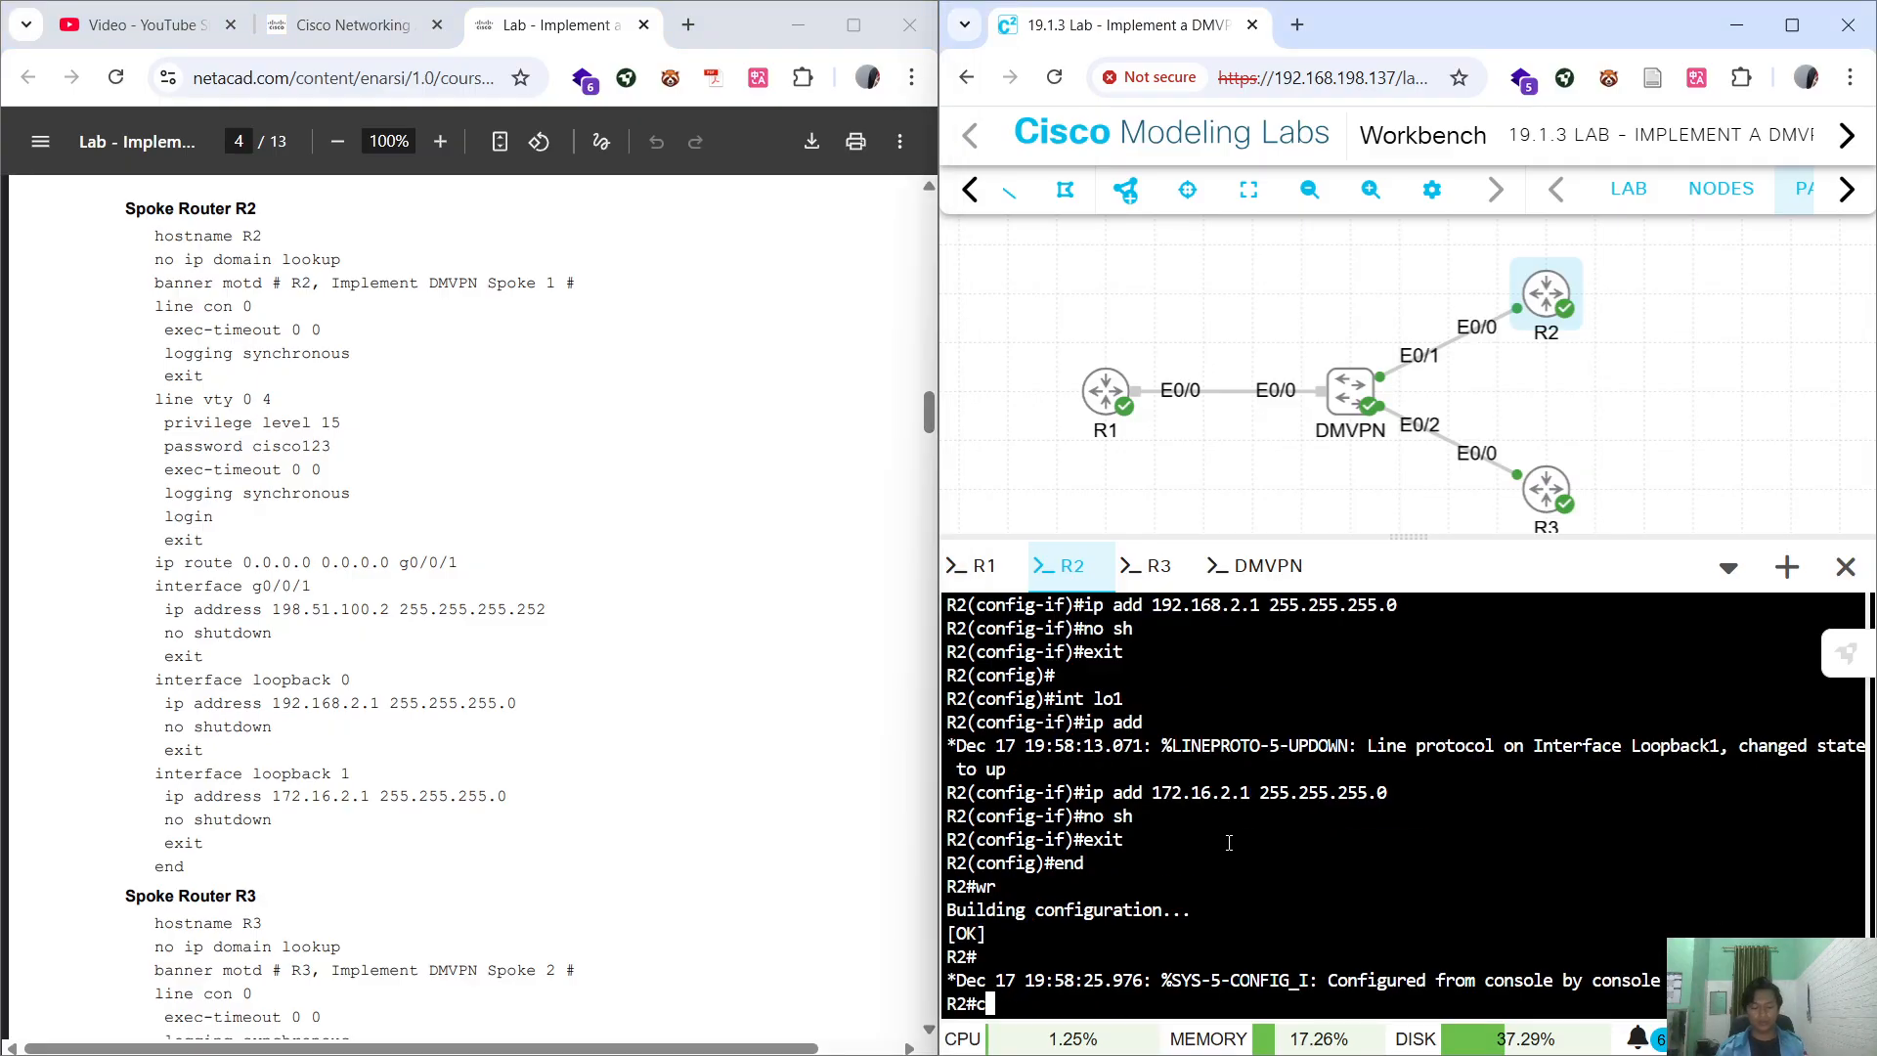
type("conf t")
key("Return")
type("int e0")
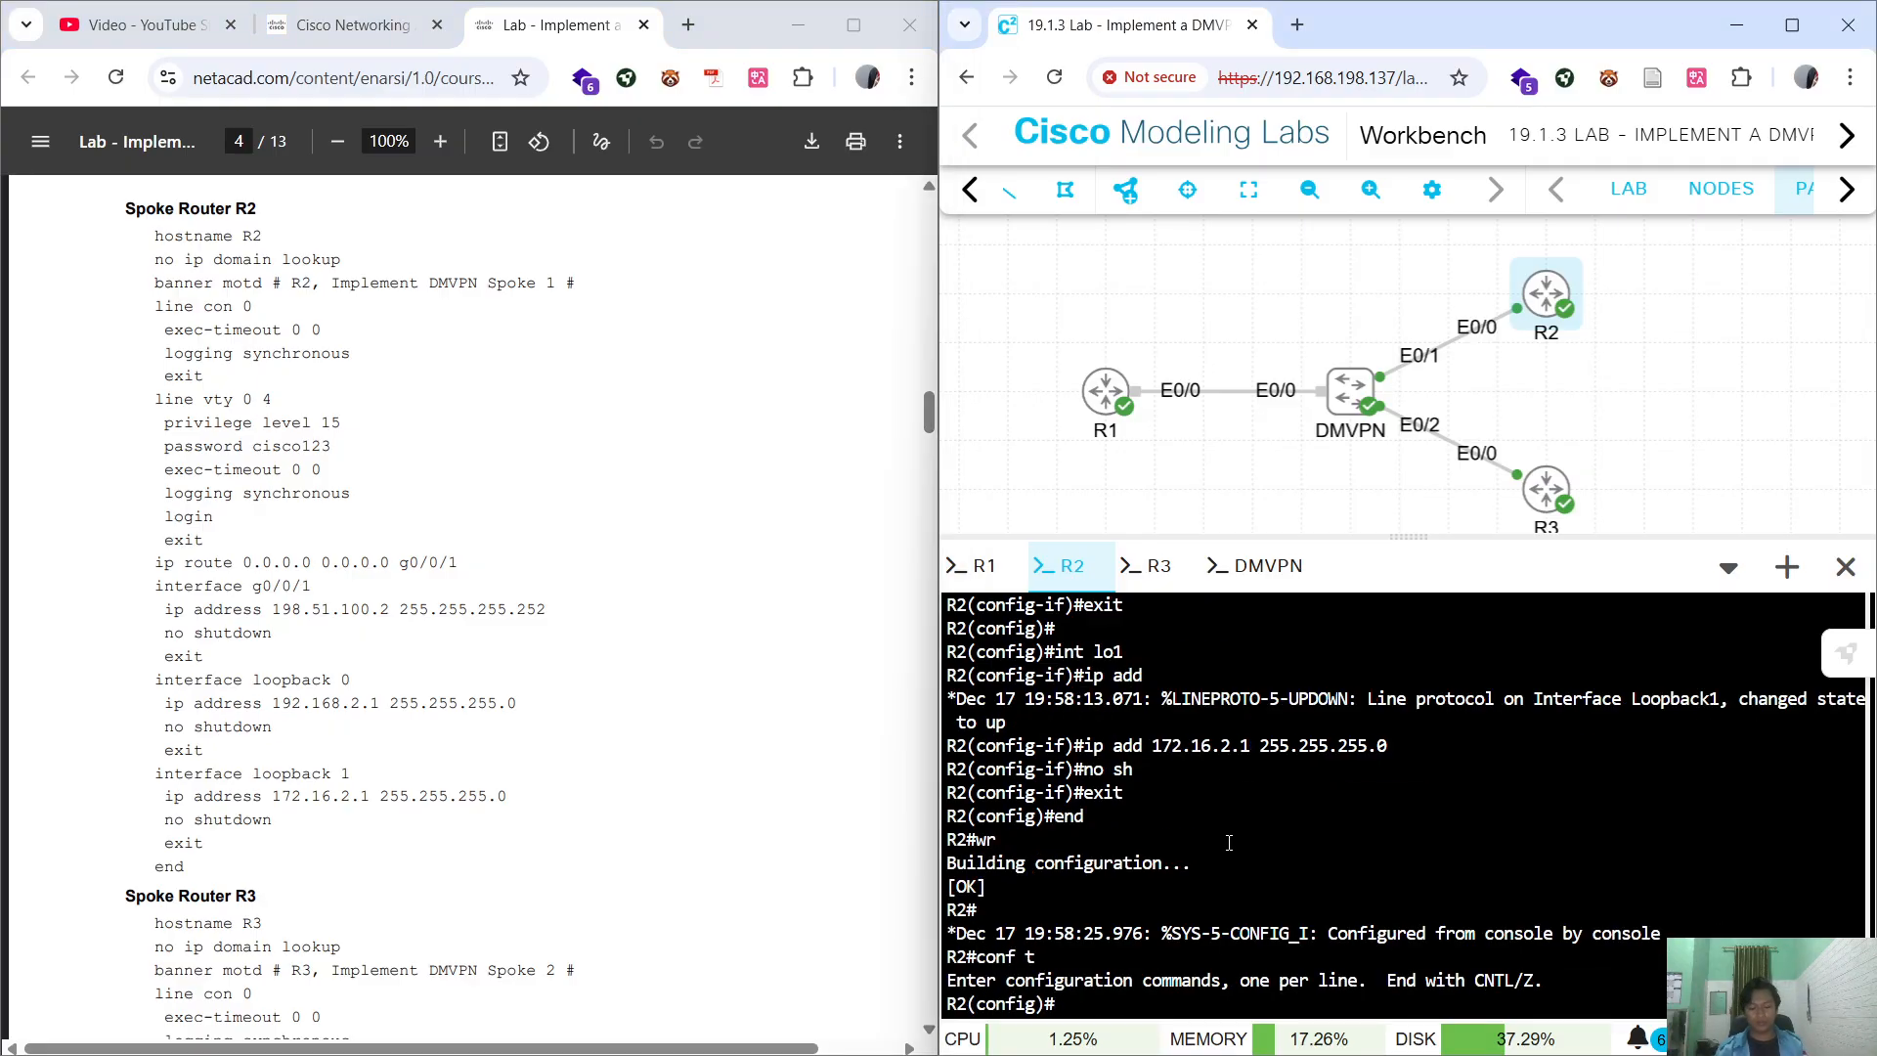
type("/0")
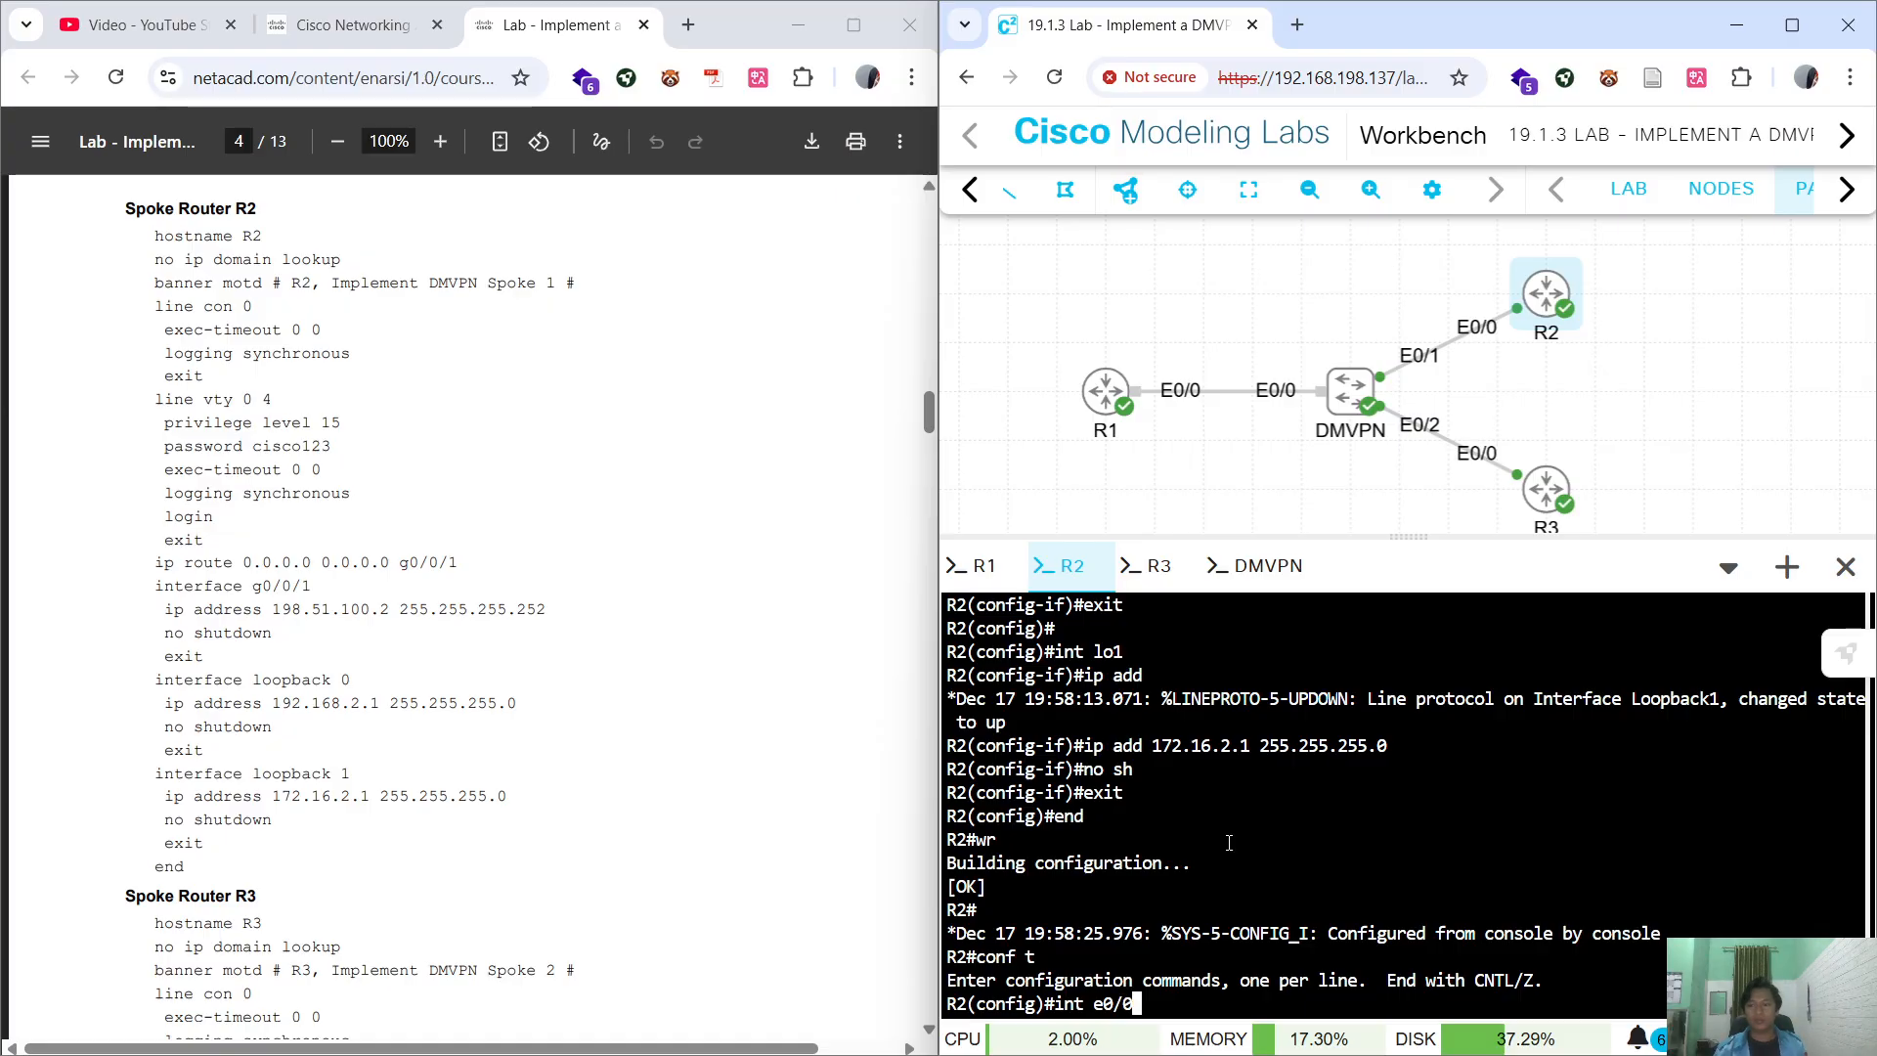
key("Return")
type("ig-if)#ip")
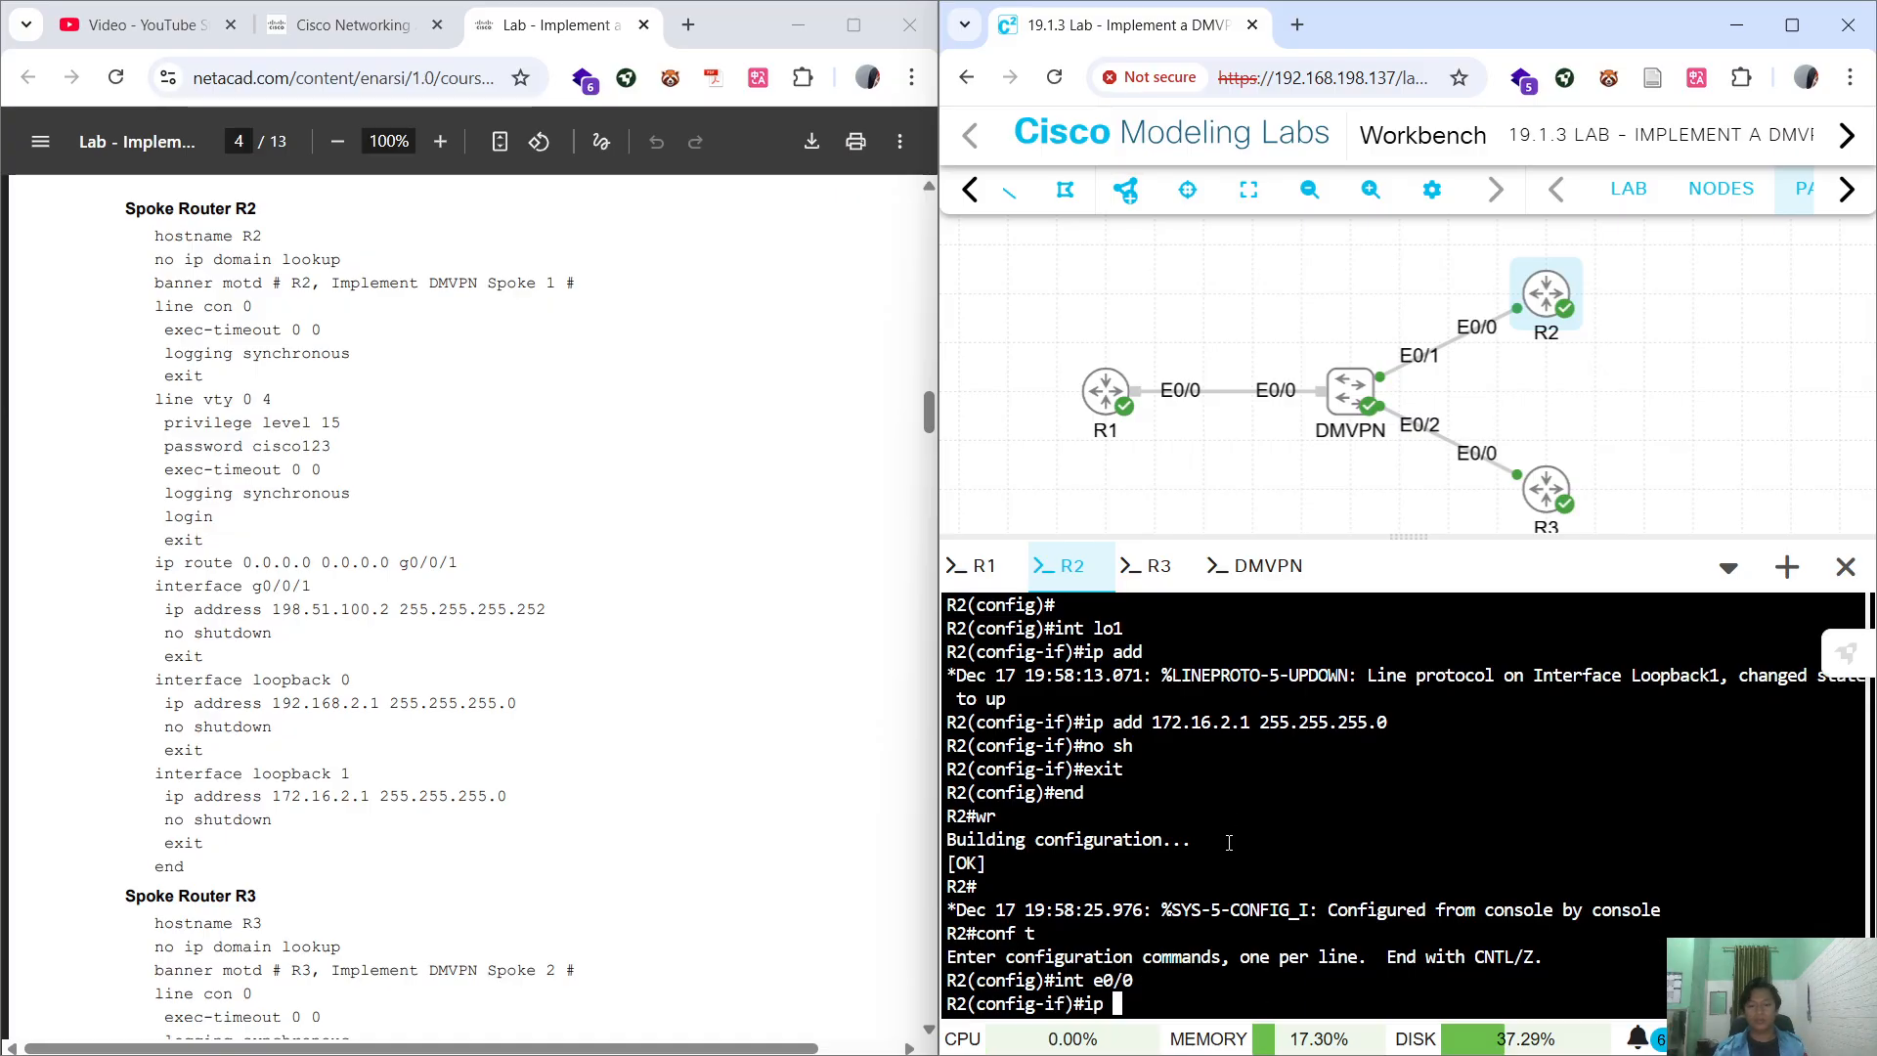
scroll(1229, 843, "up", 3)
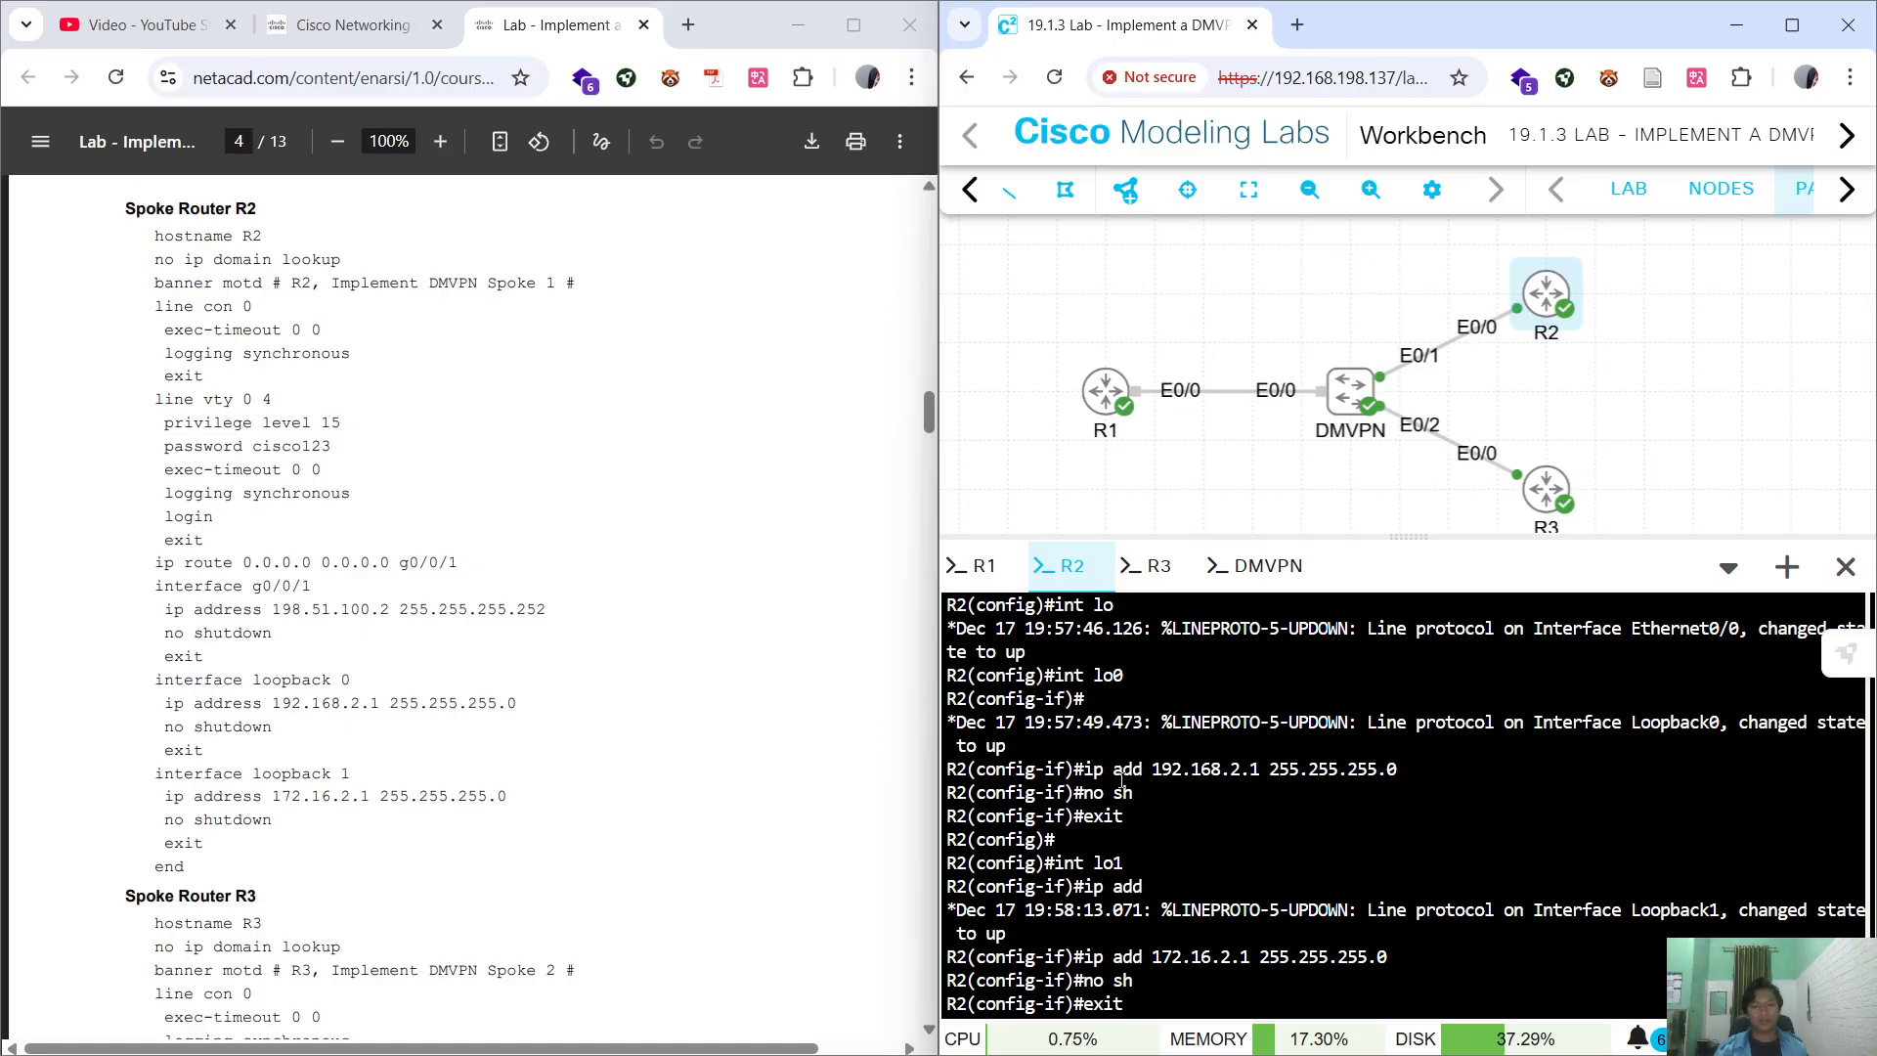
scroll(1134, 821, "up", 2)
scroll(1144, 808, "up", 2)
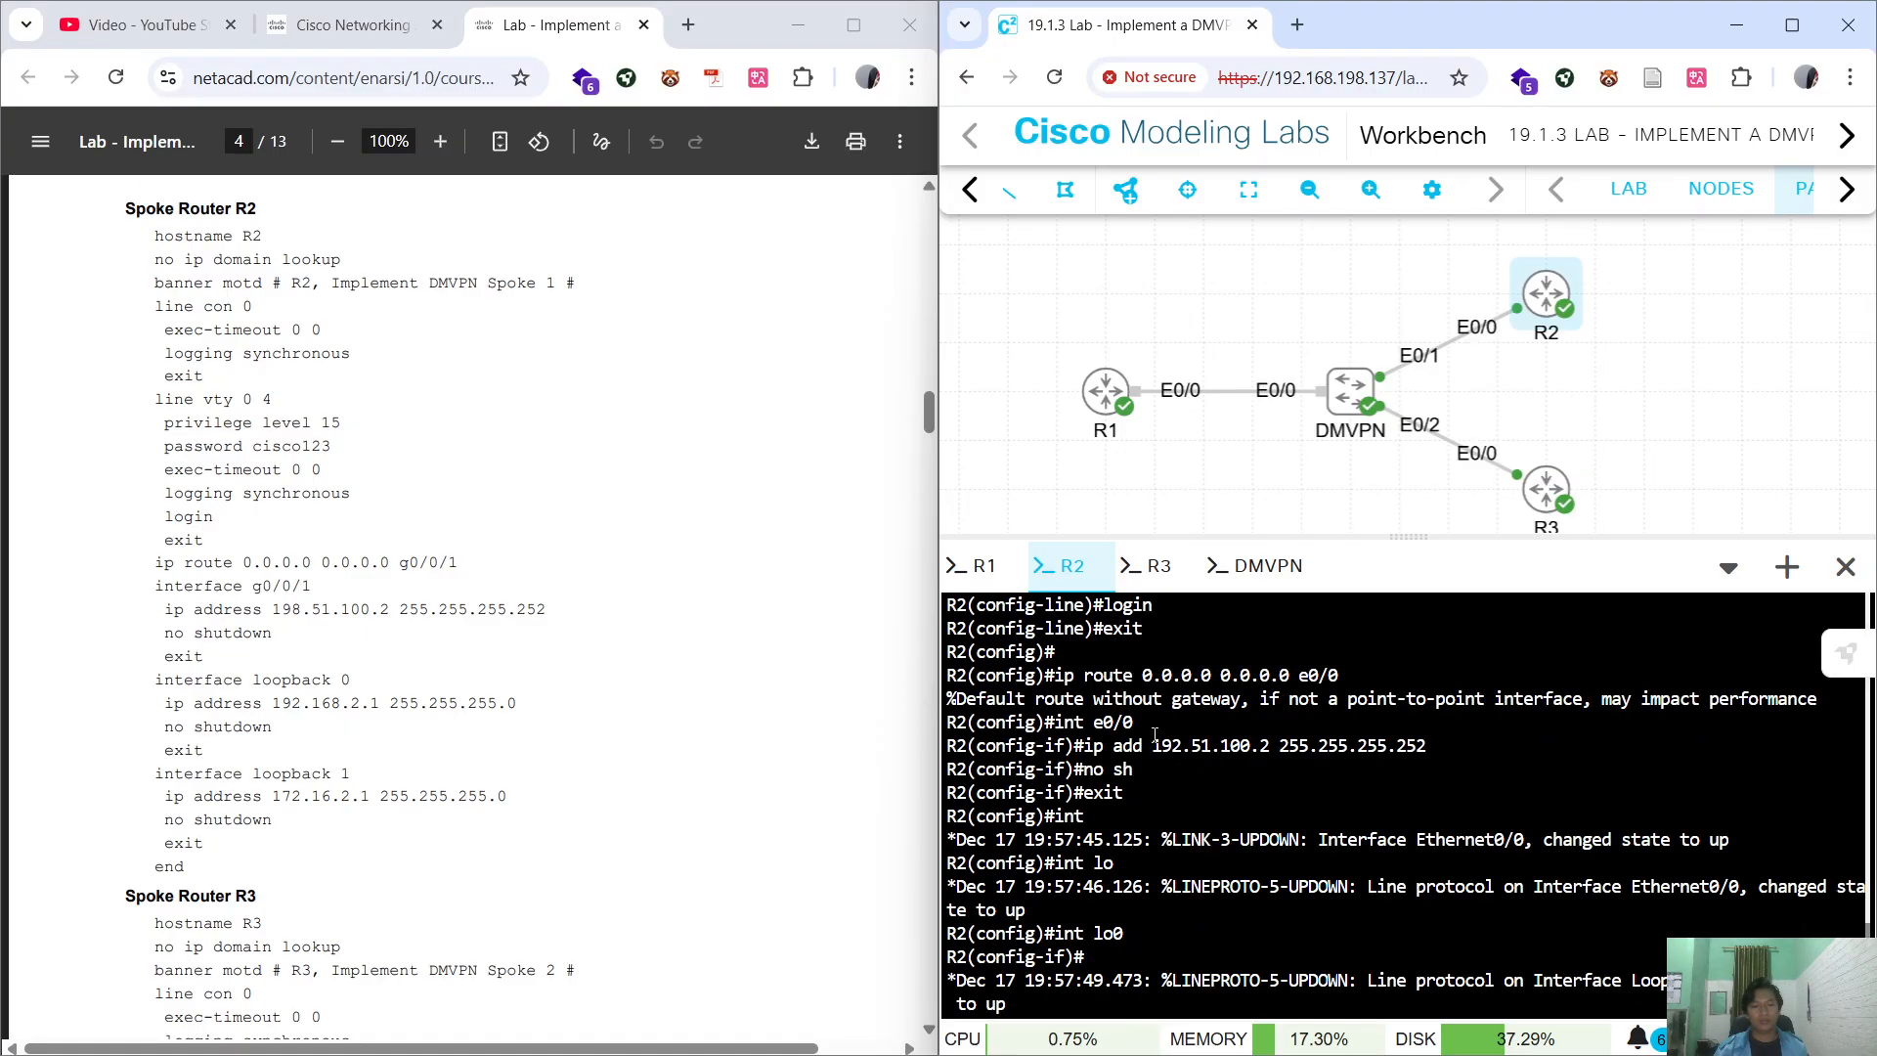
left_click_drag(1085, 745, 1437, 750)
right_click(1378, 748)
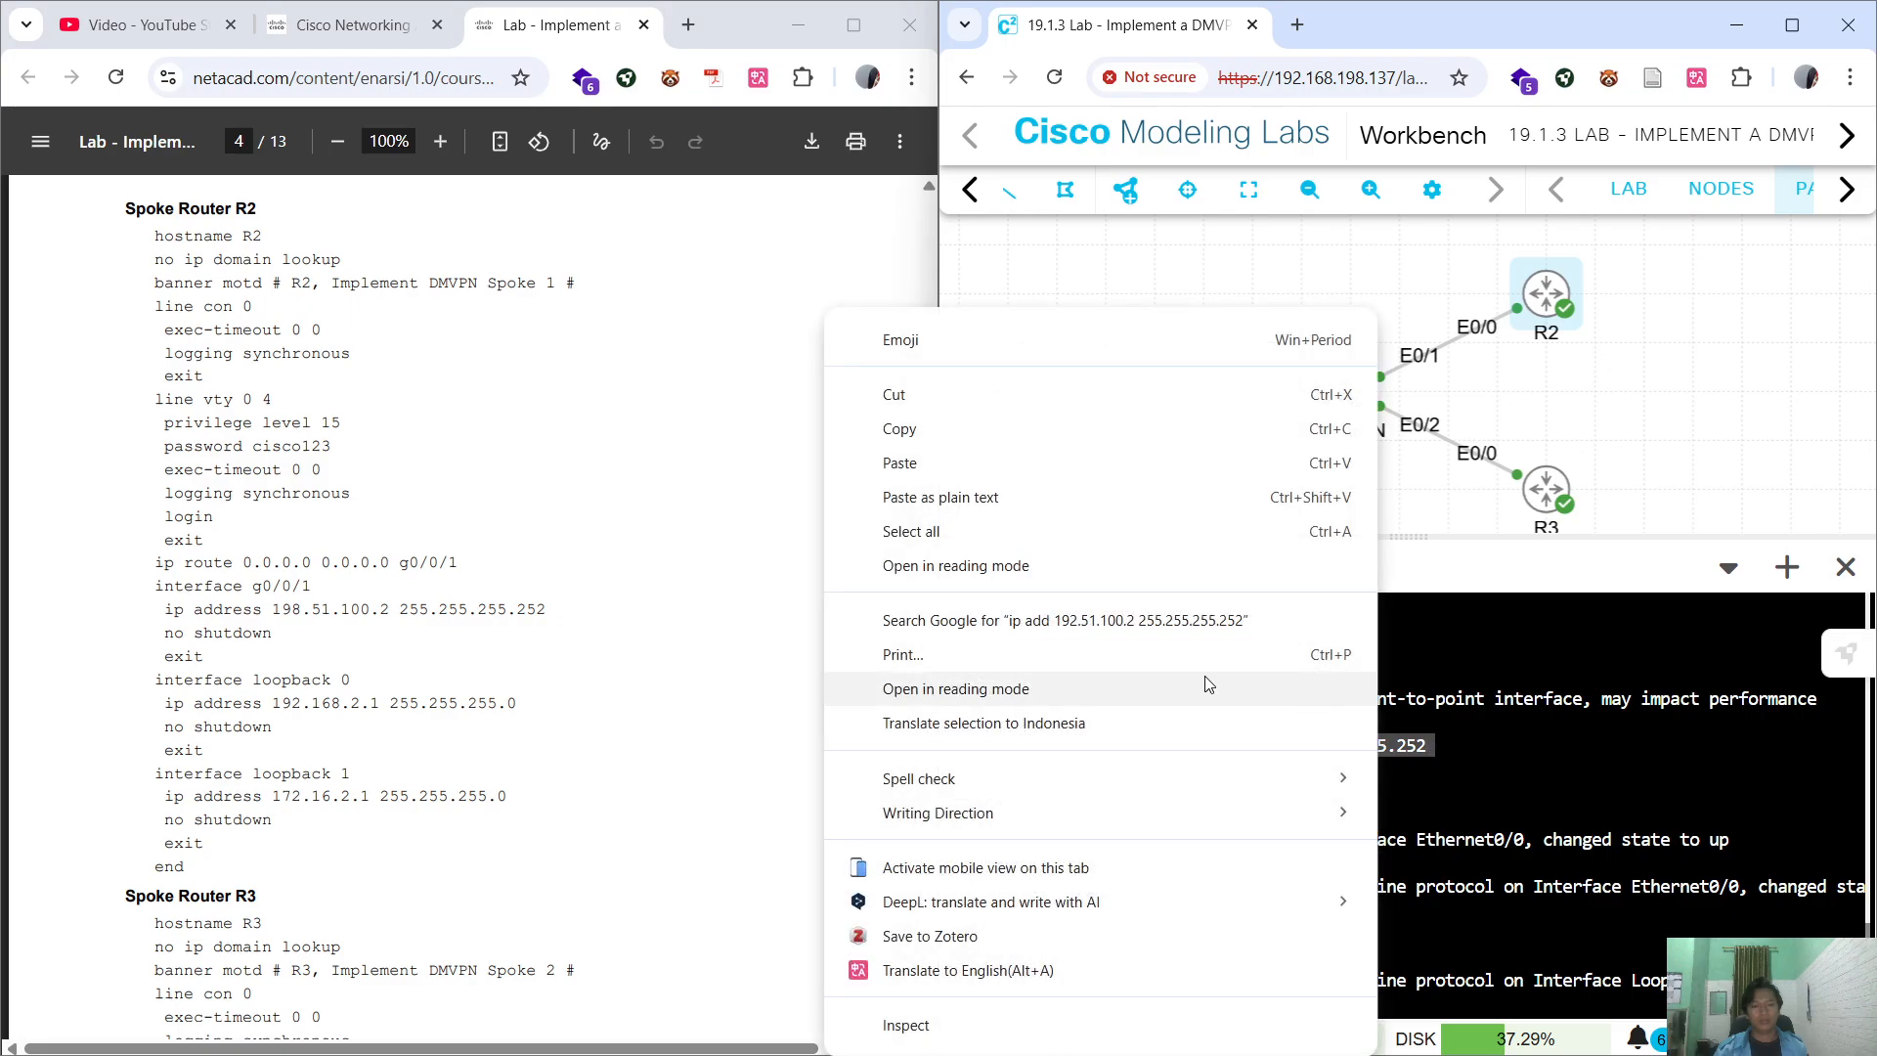
left_click(959, 435)
type("no")
key("ctrl+v")
key("Return")
Assign 198.51.100.2 255.255.255.252 to R2's interface e0/0.
key("ctrl+v")
key("Left")
key("Left")
key("Left")
key("Left")
key("Left")
key("Left")
key("Left")
key("Left")
key("Left")
key("Left")
key("Left")
key("Left")
key("Left")
key("Left")
key("Left")
key("Left")
key("Left")
key("Left")
key("Left")
key("Left")
key("Left")
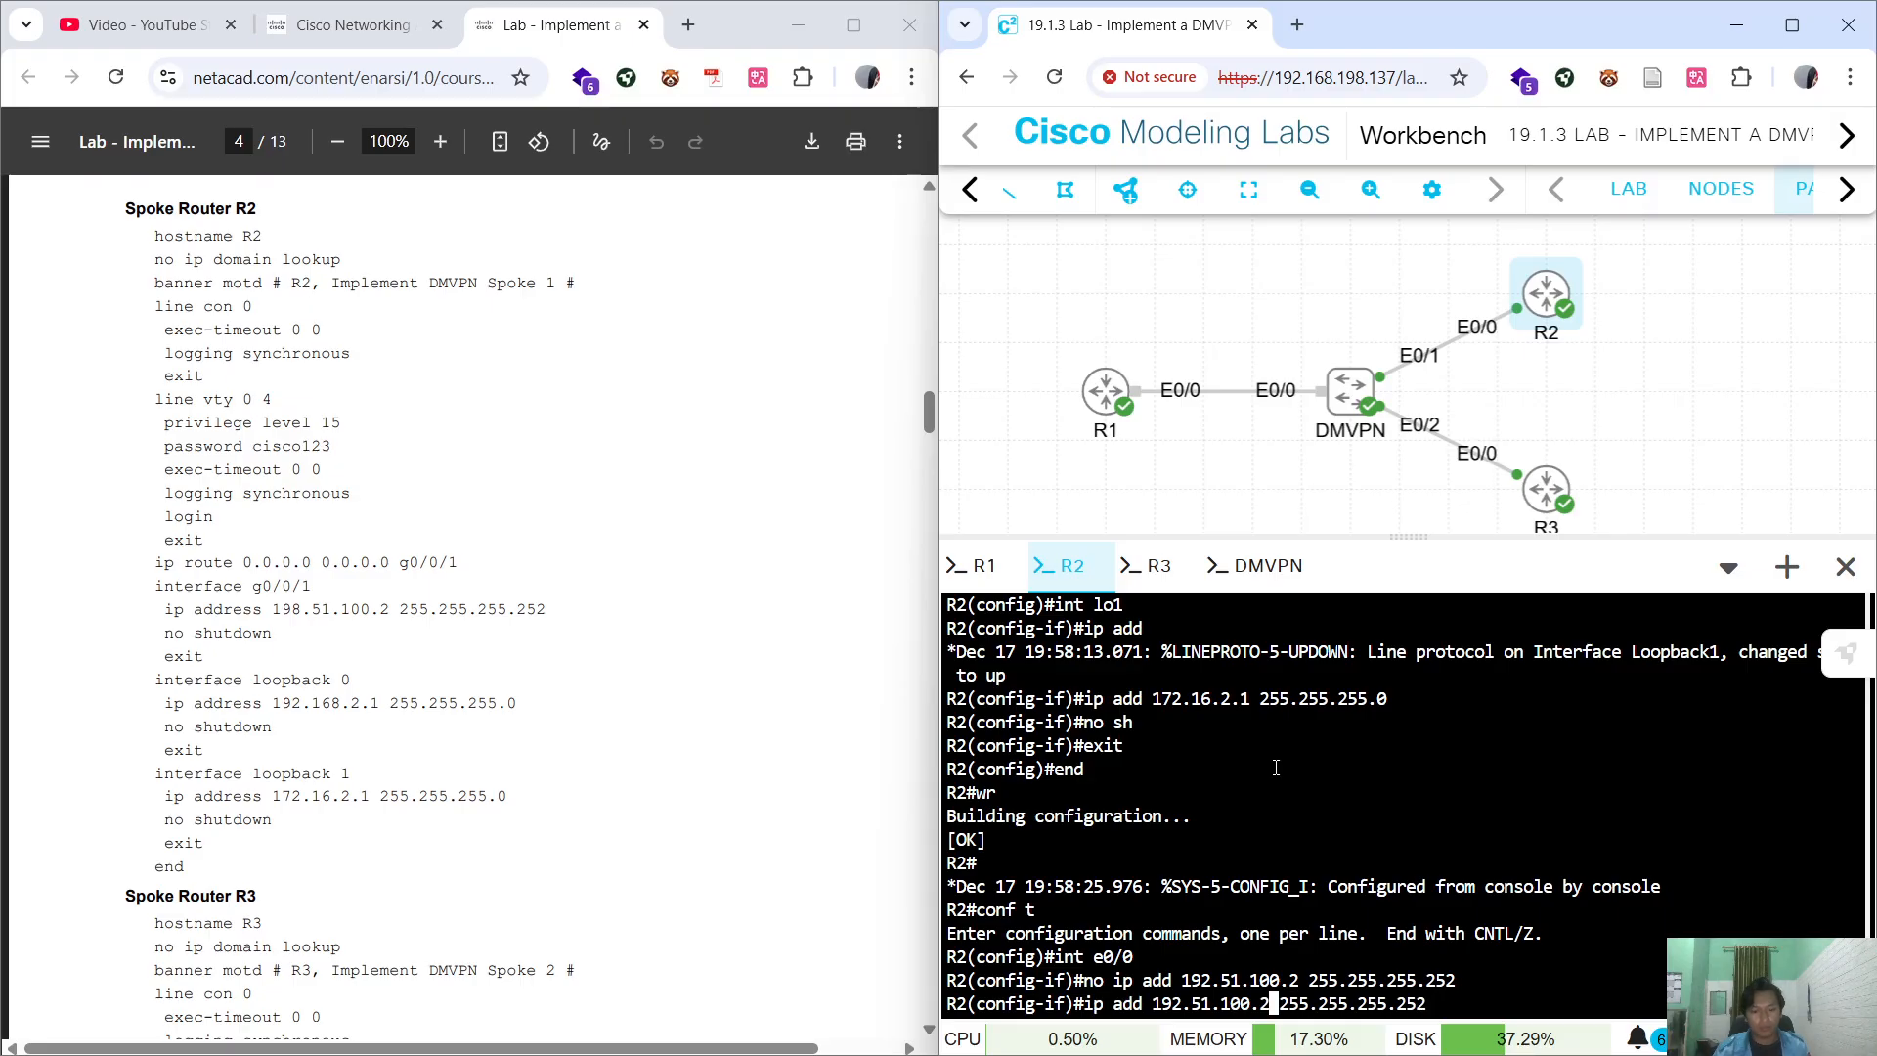
key("Left")
key("Left")
key("Left")
key("Left")
key("BackSpace")
type("8")
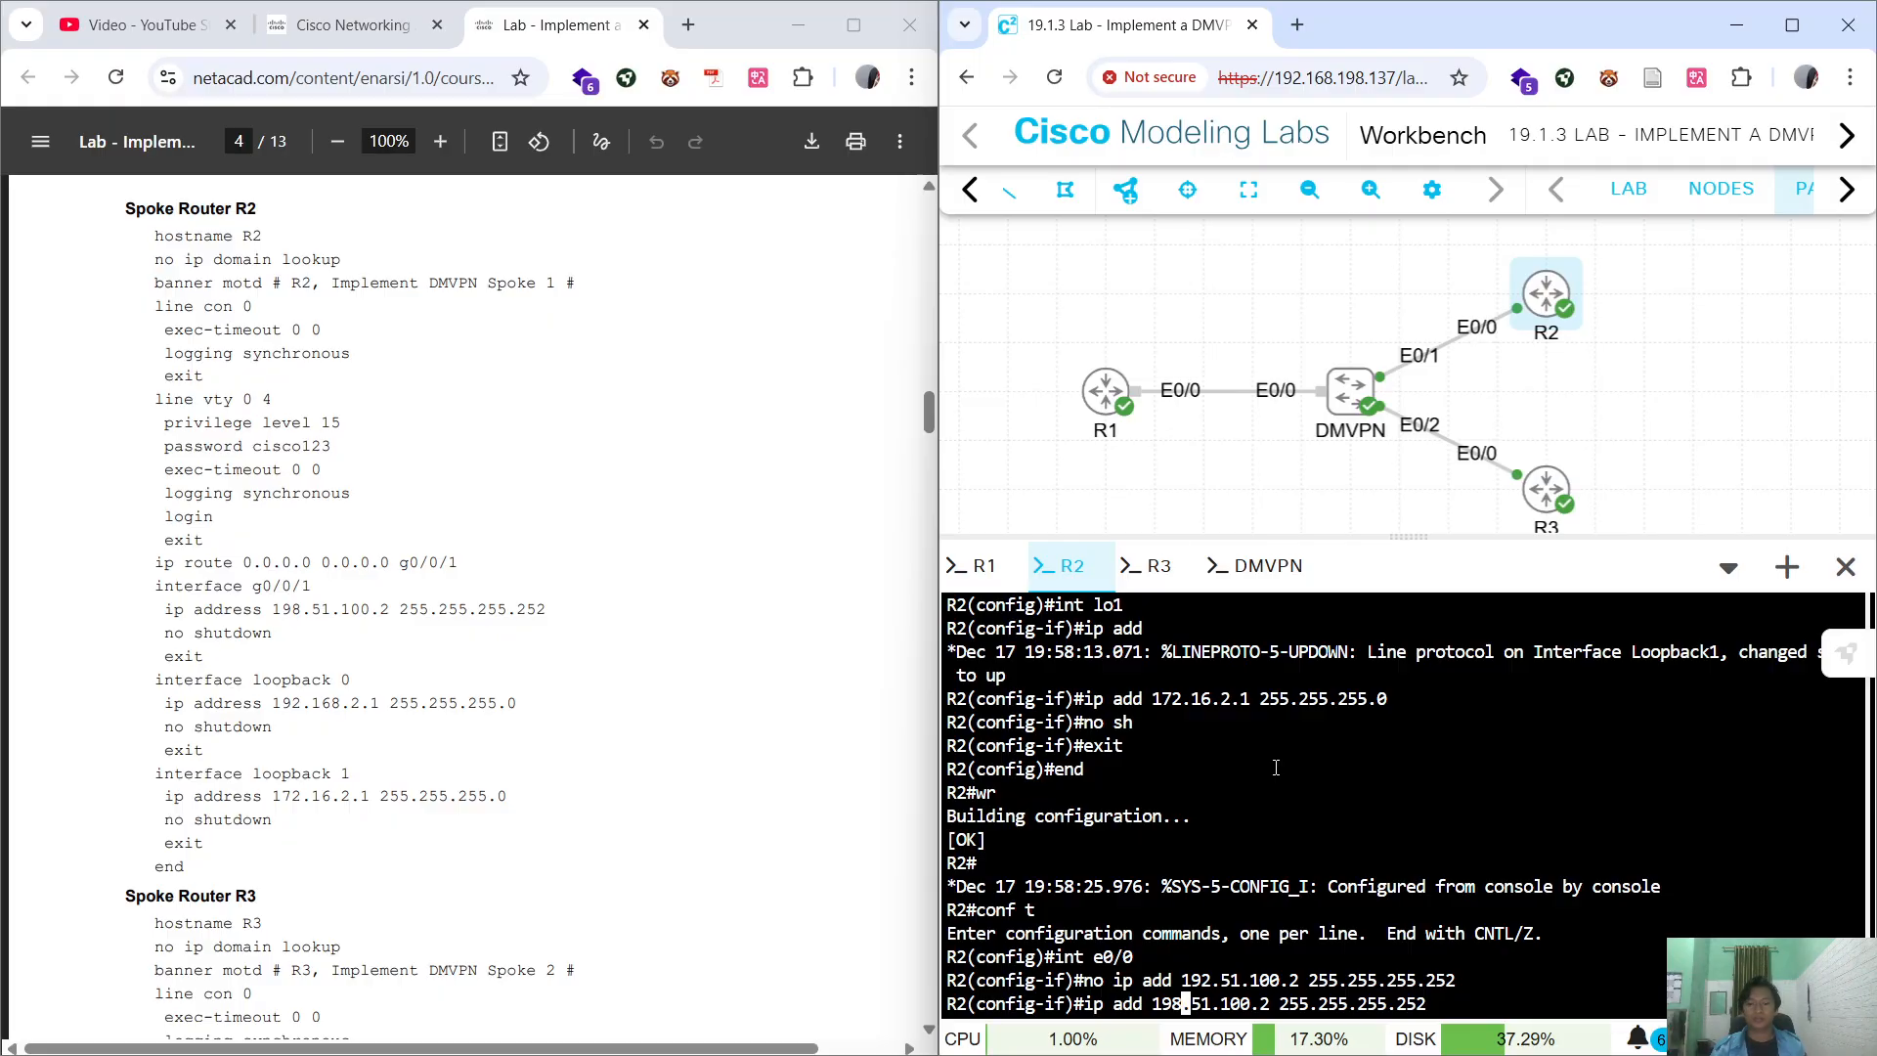
key("Return")
Shut down and re-enable R2's e0/0, leave configuration mode and save the running configuration.
type("no sh")
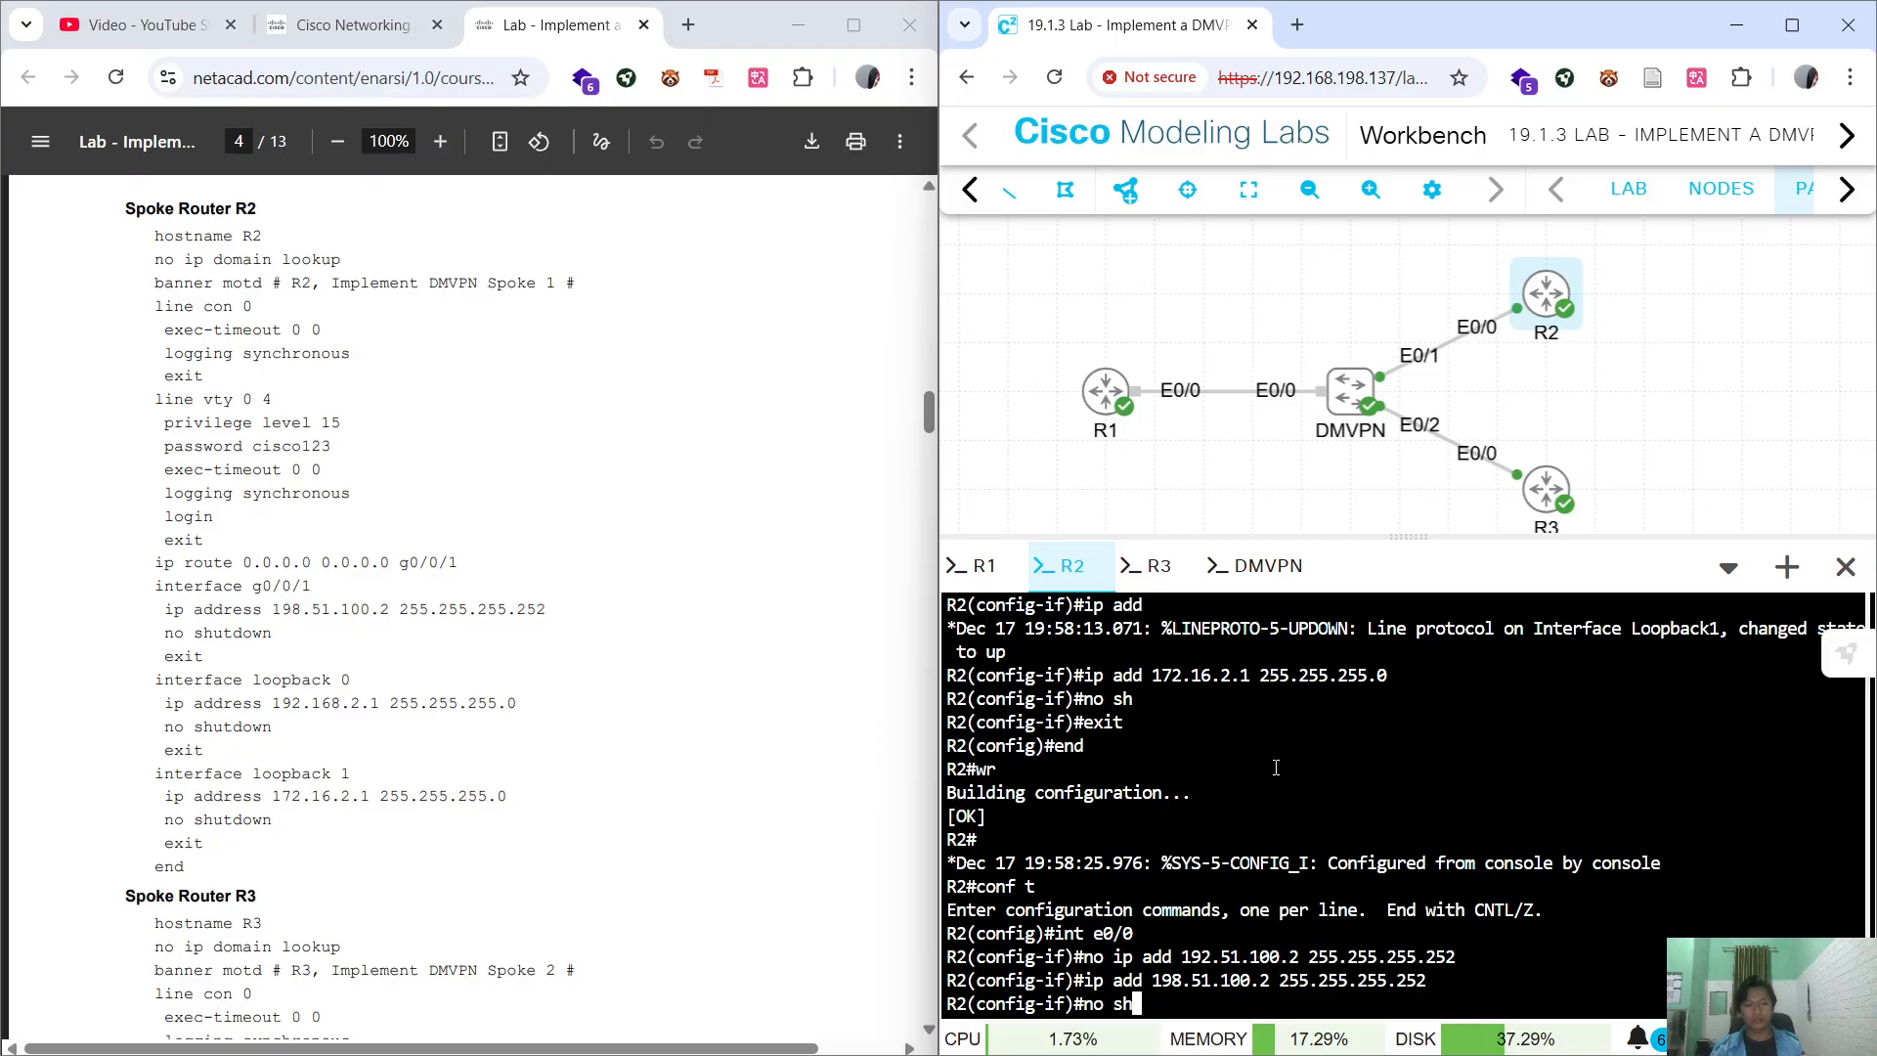
key("Return")
type("sh")
key("Return")
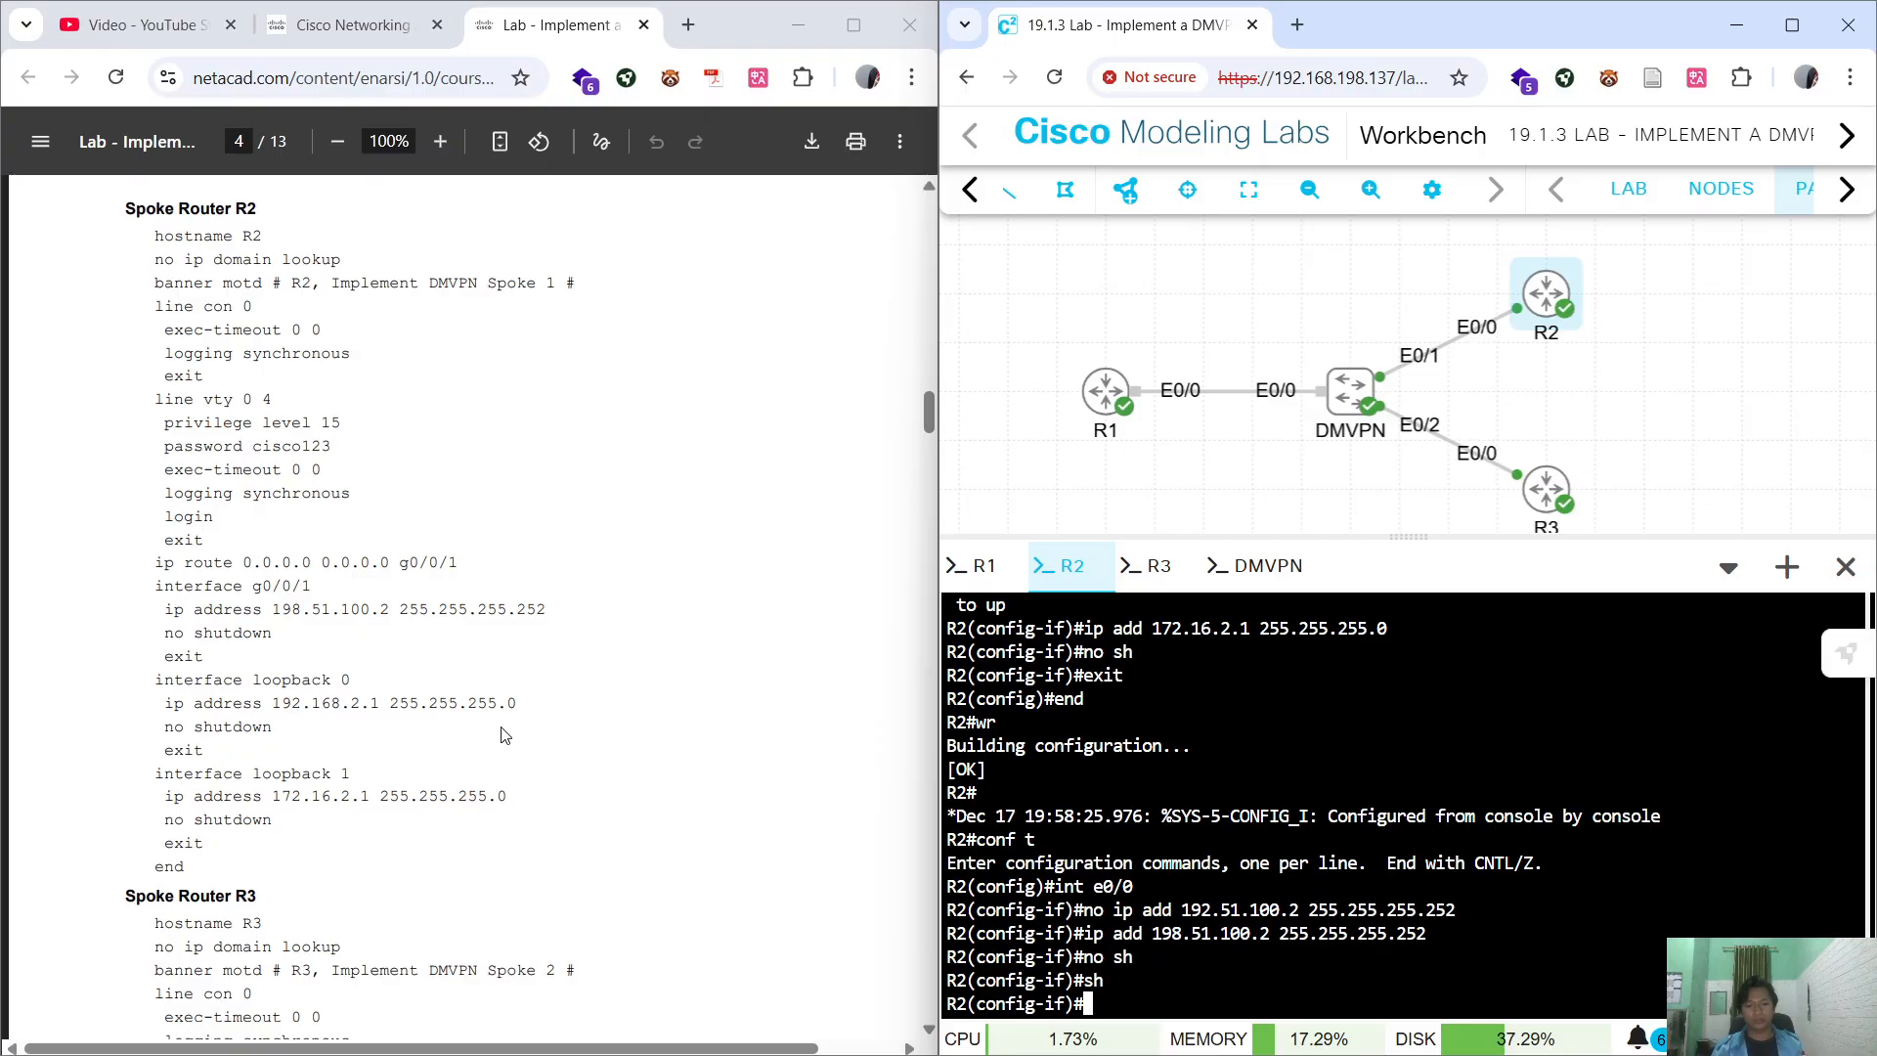
type("no sh")
key("Return")
type("end")
key("Return")
type("wr")
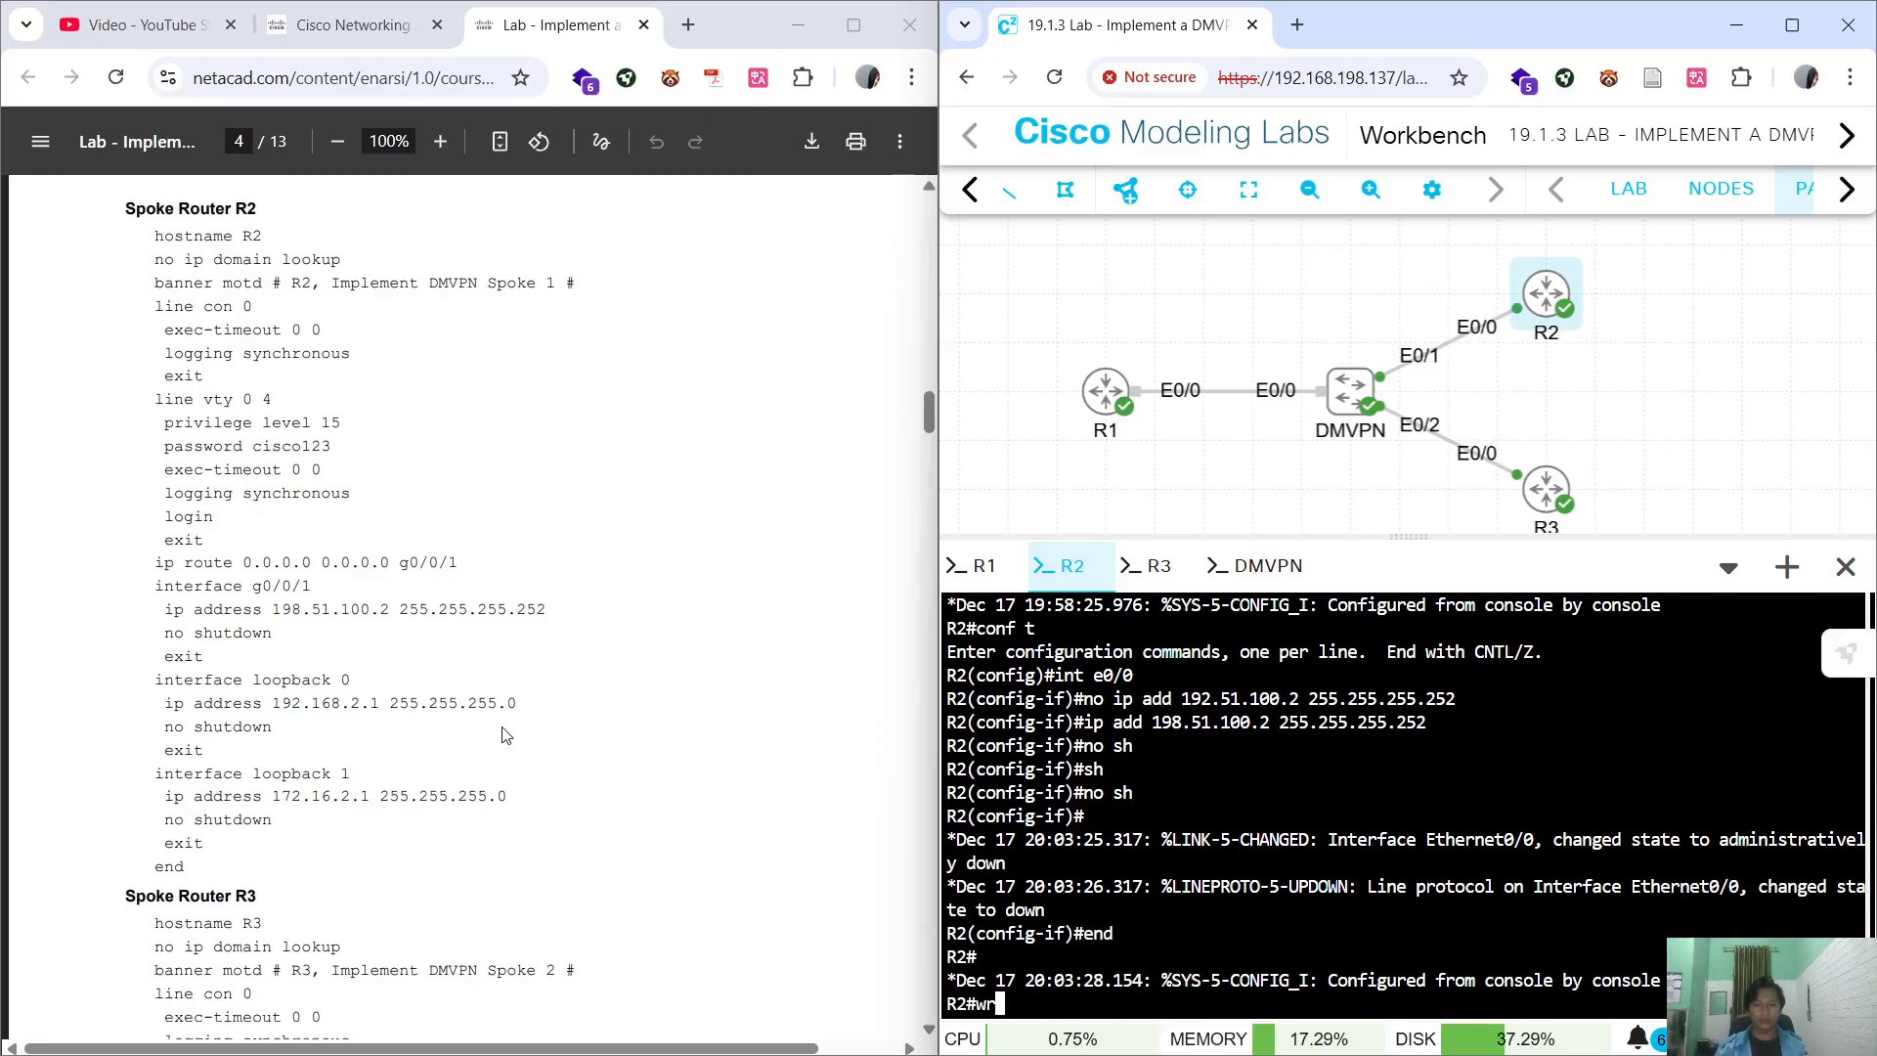
key("Return")
Compare the IP address entered on R3's e0/0 with the lab document's Spoke Router R3 configuration.
scroll(505, 735, "down", 5)
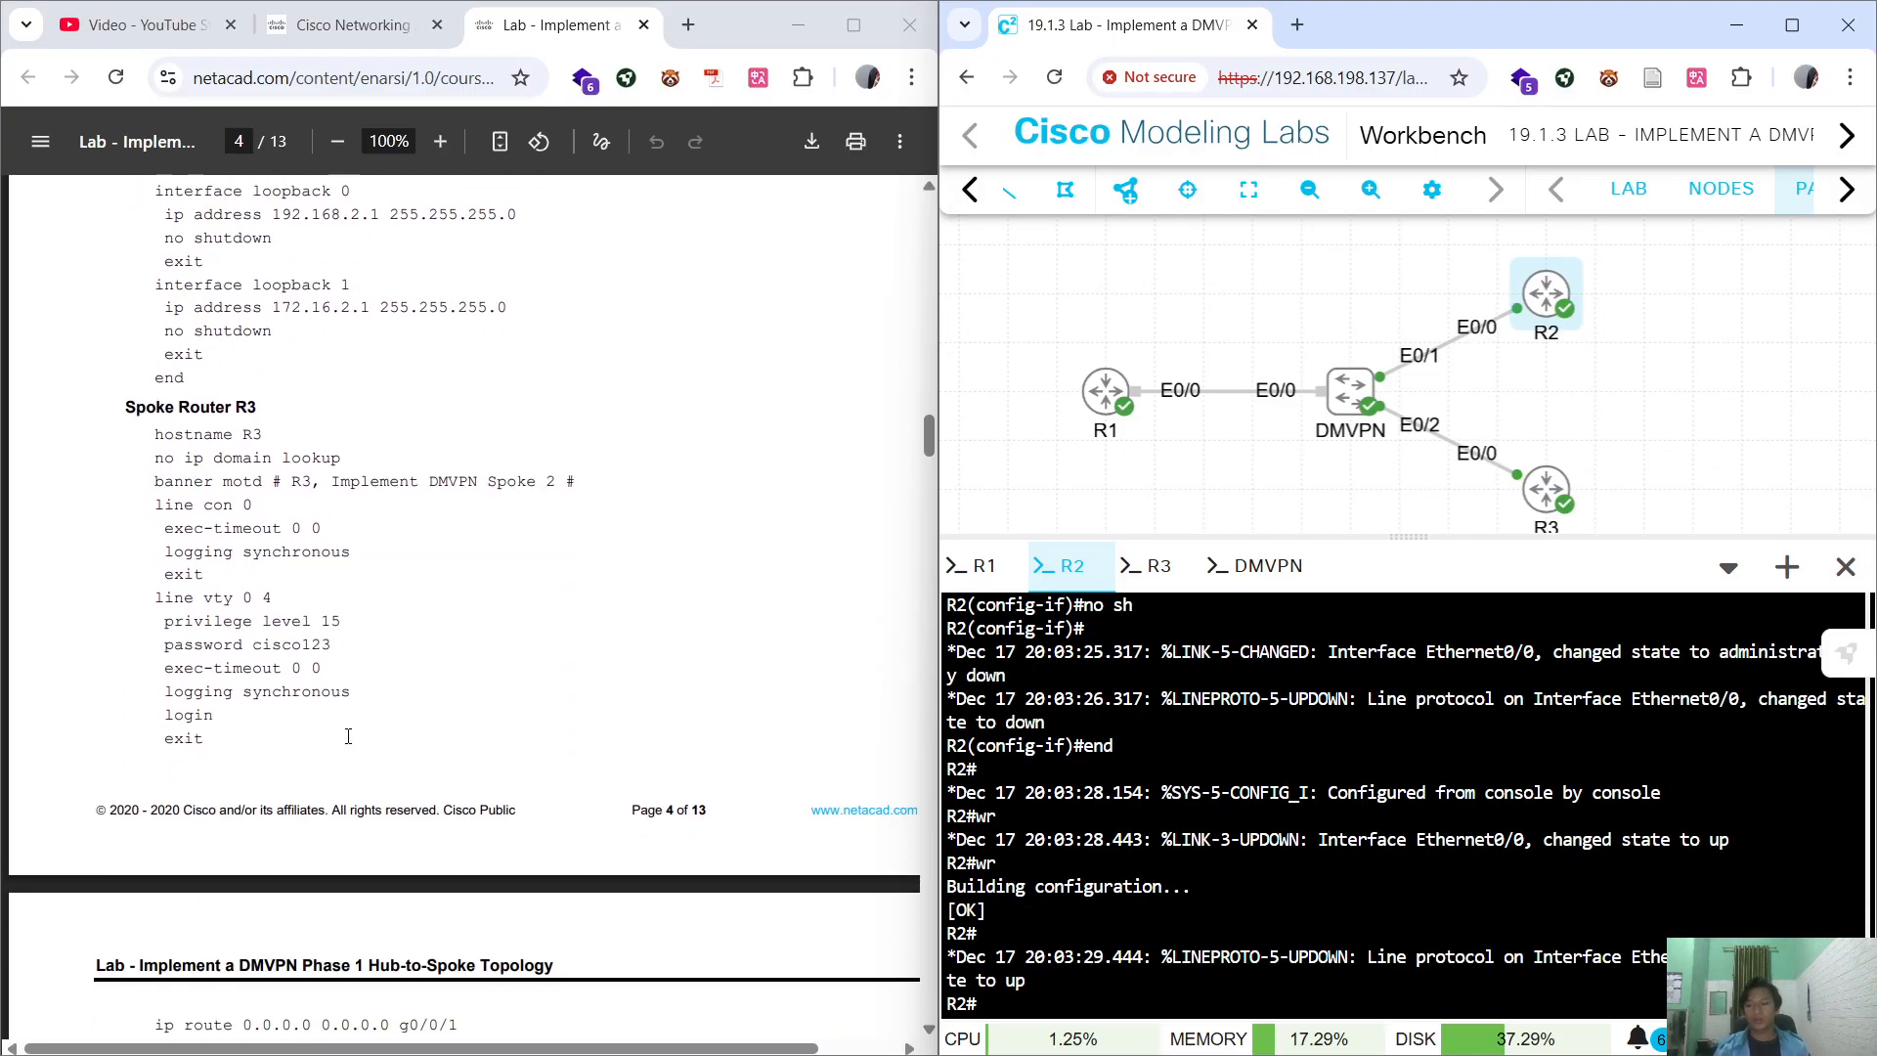
scroll(347, 735, "down", 3)
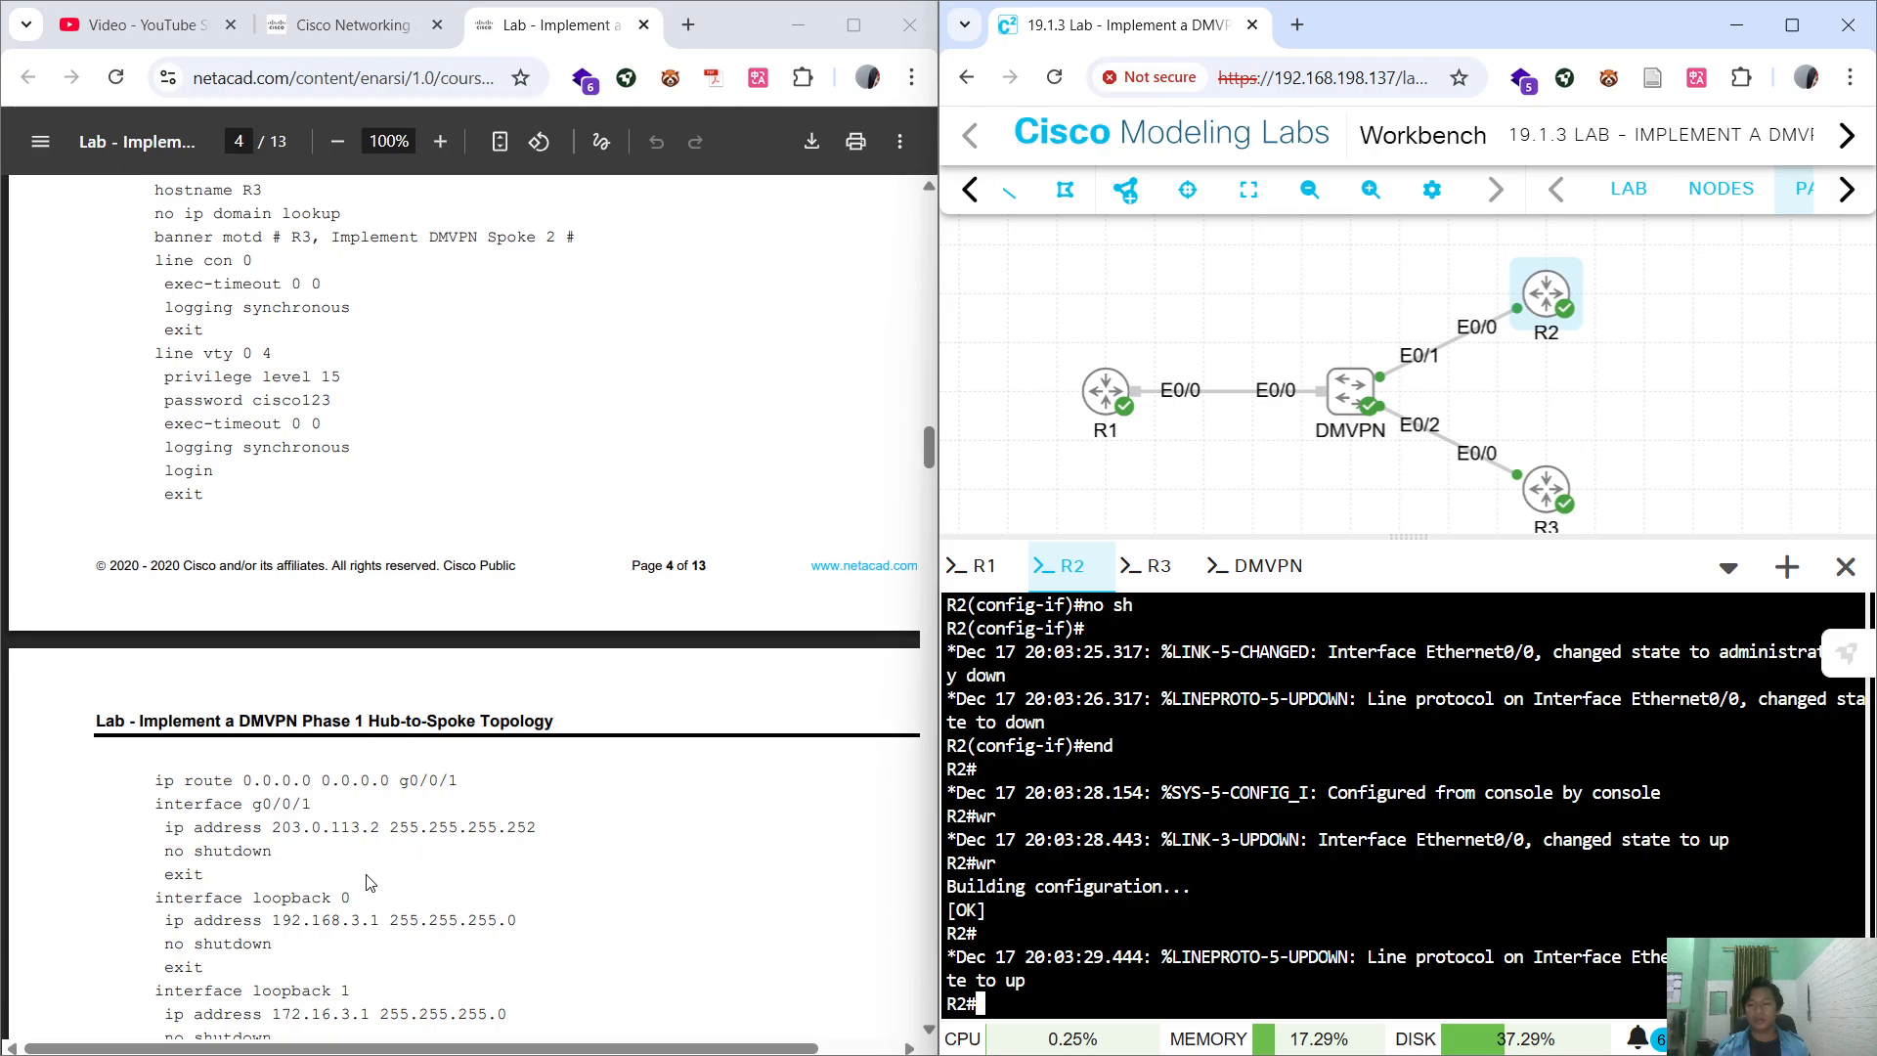
left_click(1155, 566)
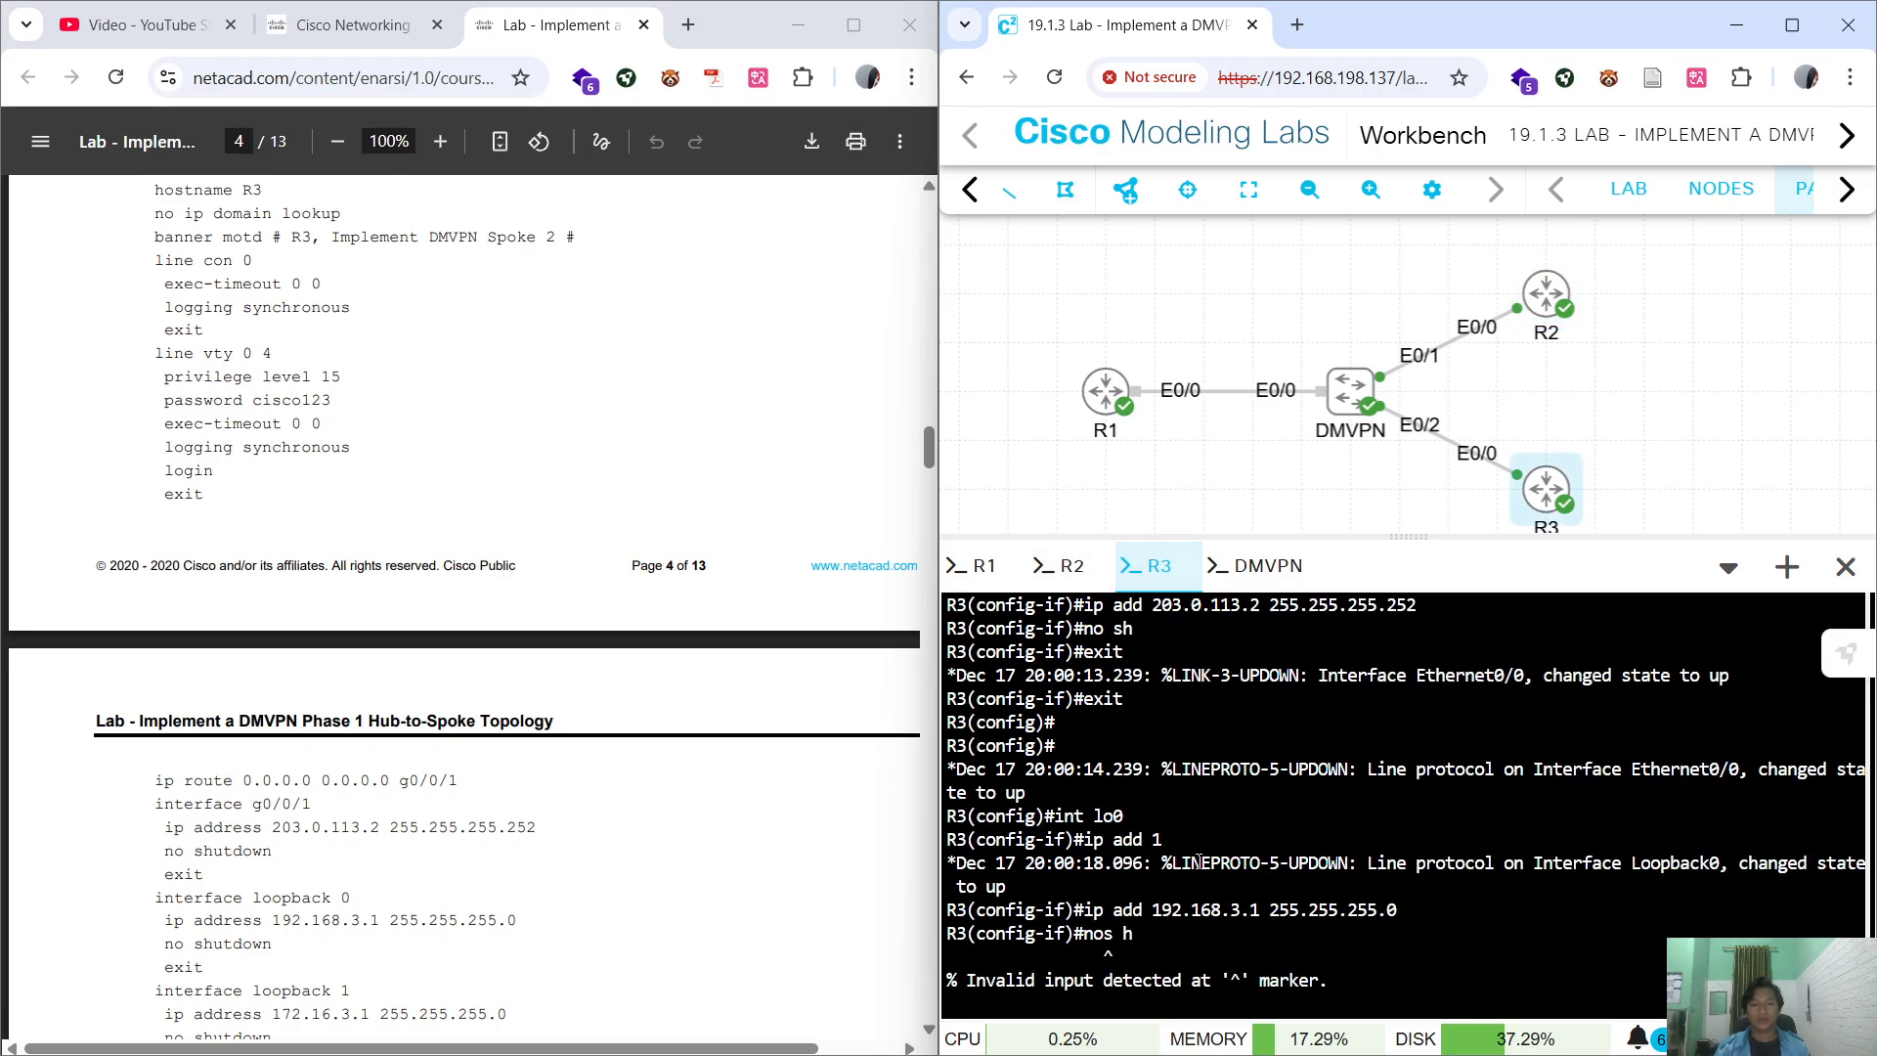
scroll(1209, 875, "up", 2)
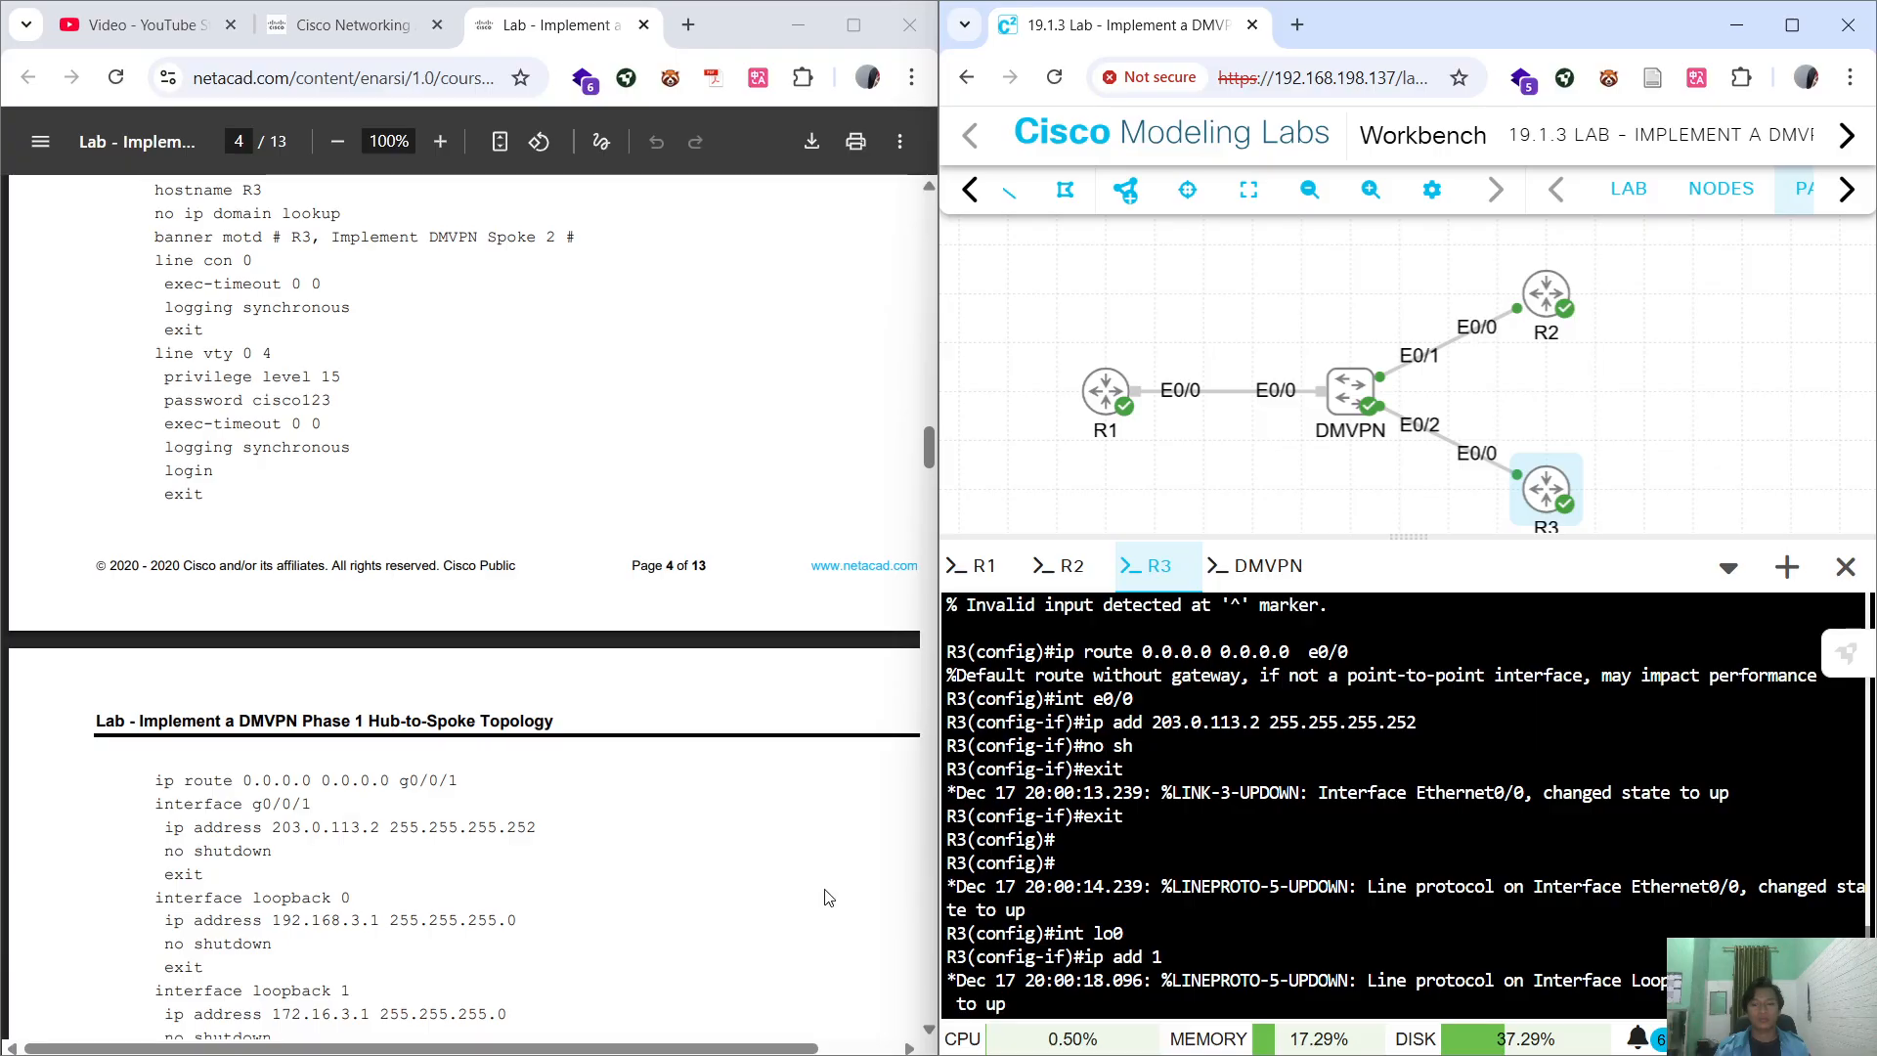
Make interface e0/2 on the DMVPN switch a routed port with no switchport.
scroll(535, 916, "down", 7)
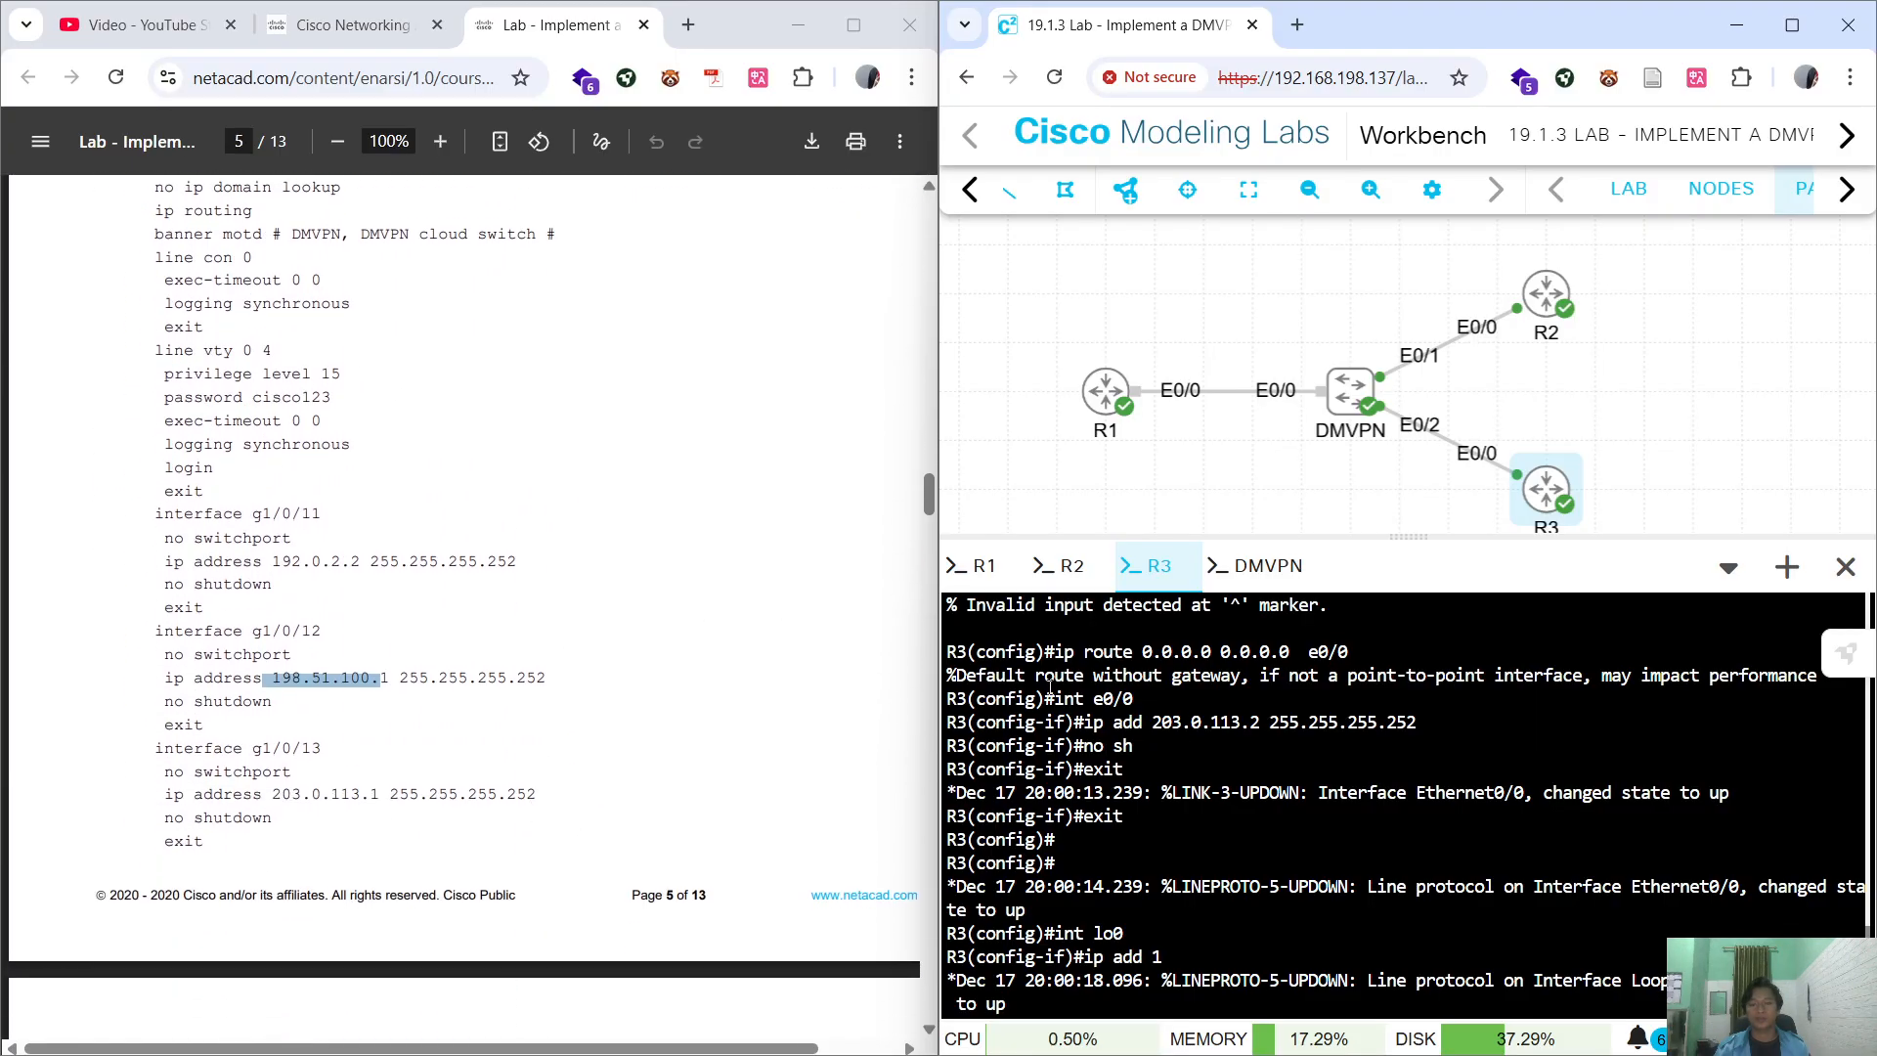
left_click(1266, 566)
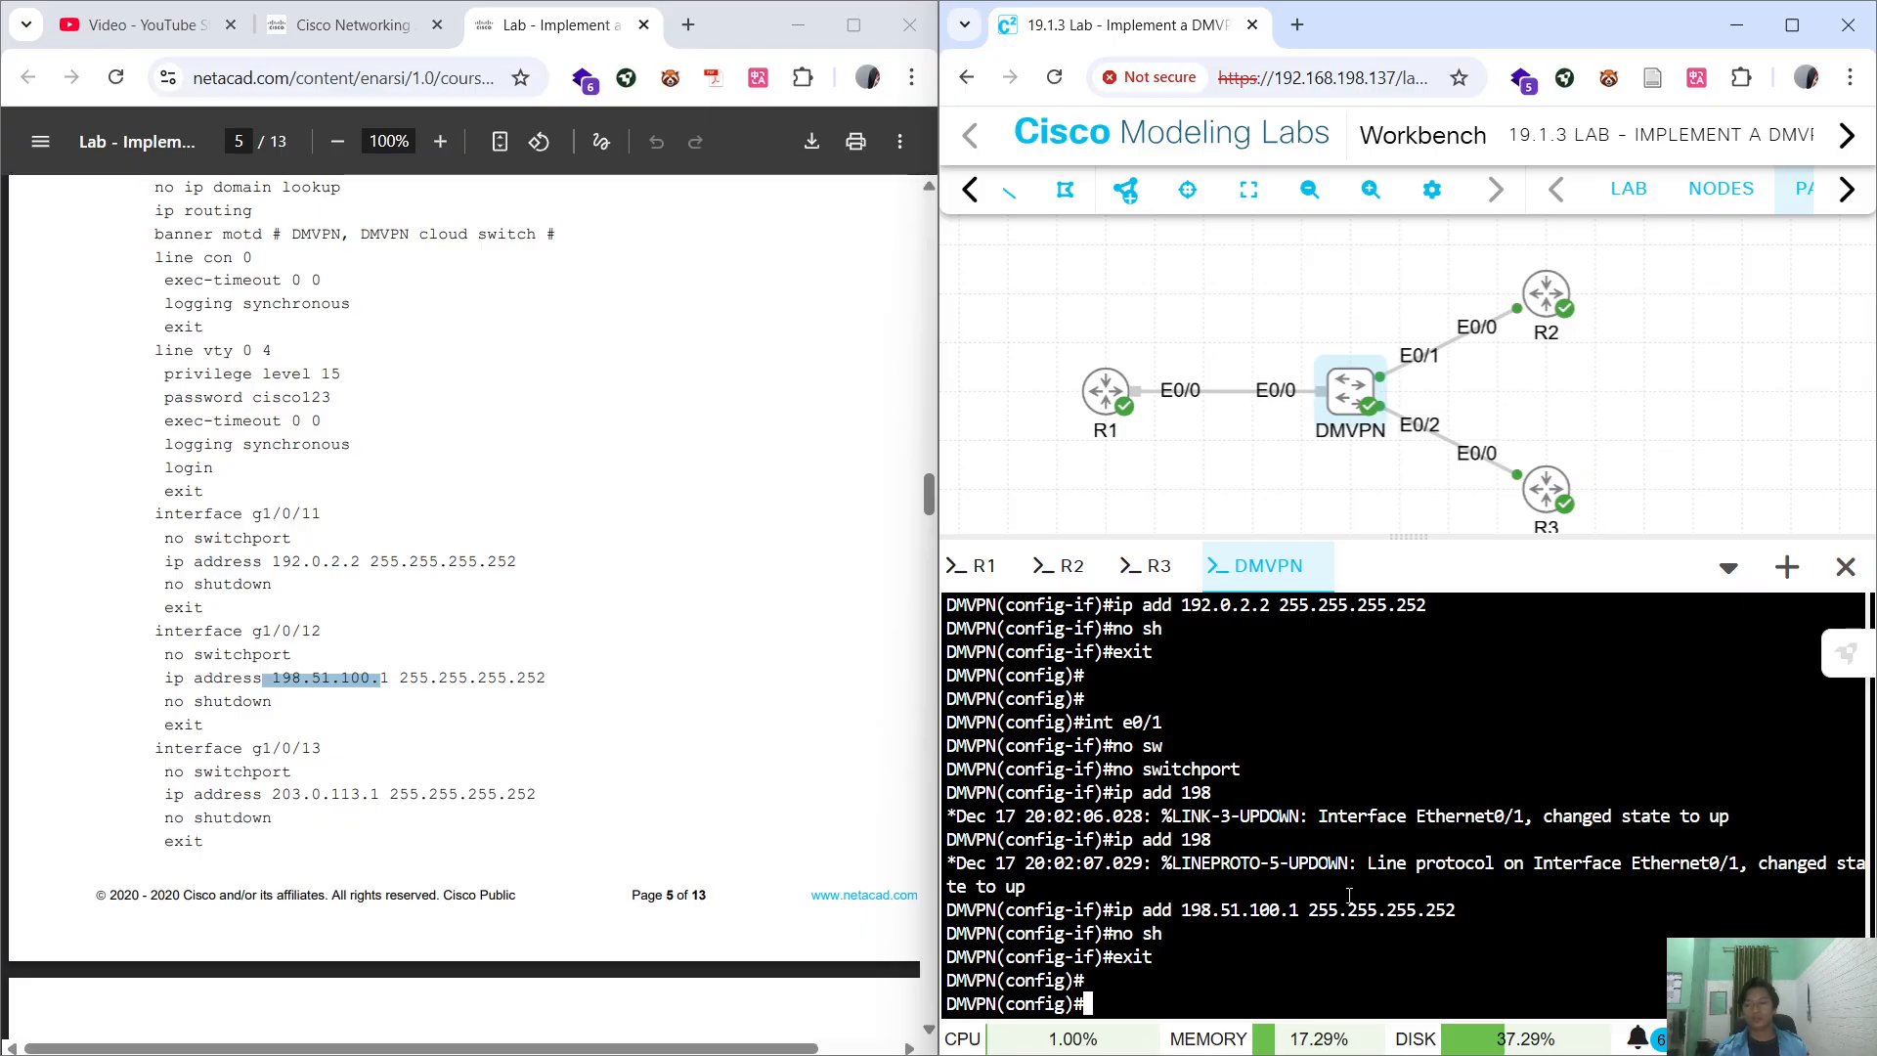
type("int ")
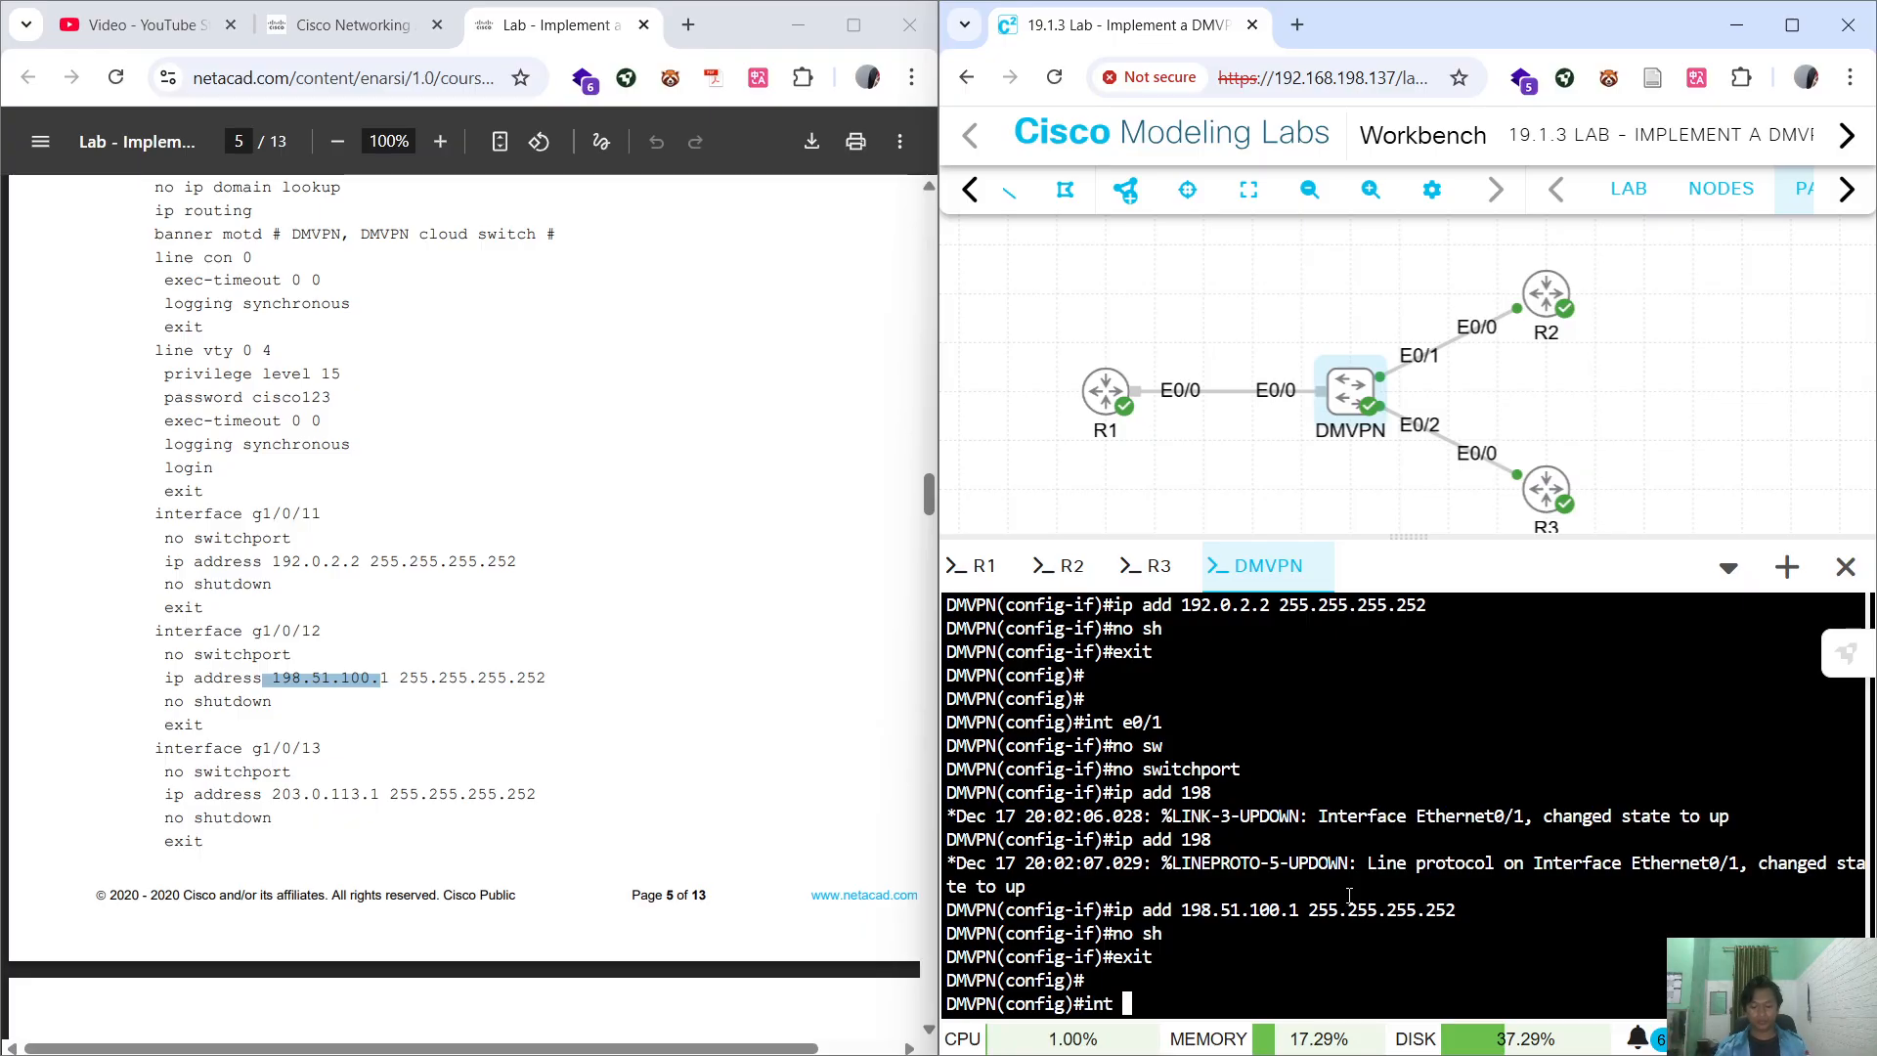
type("e0/2")
key("Return")
type("nio")
key("BackSpace")
type("o sw")
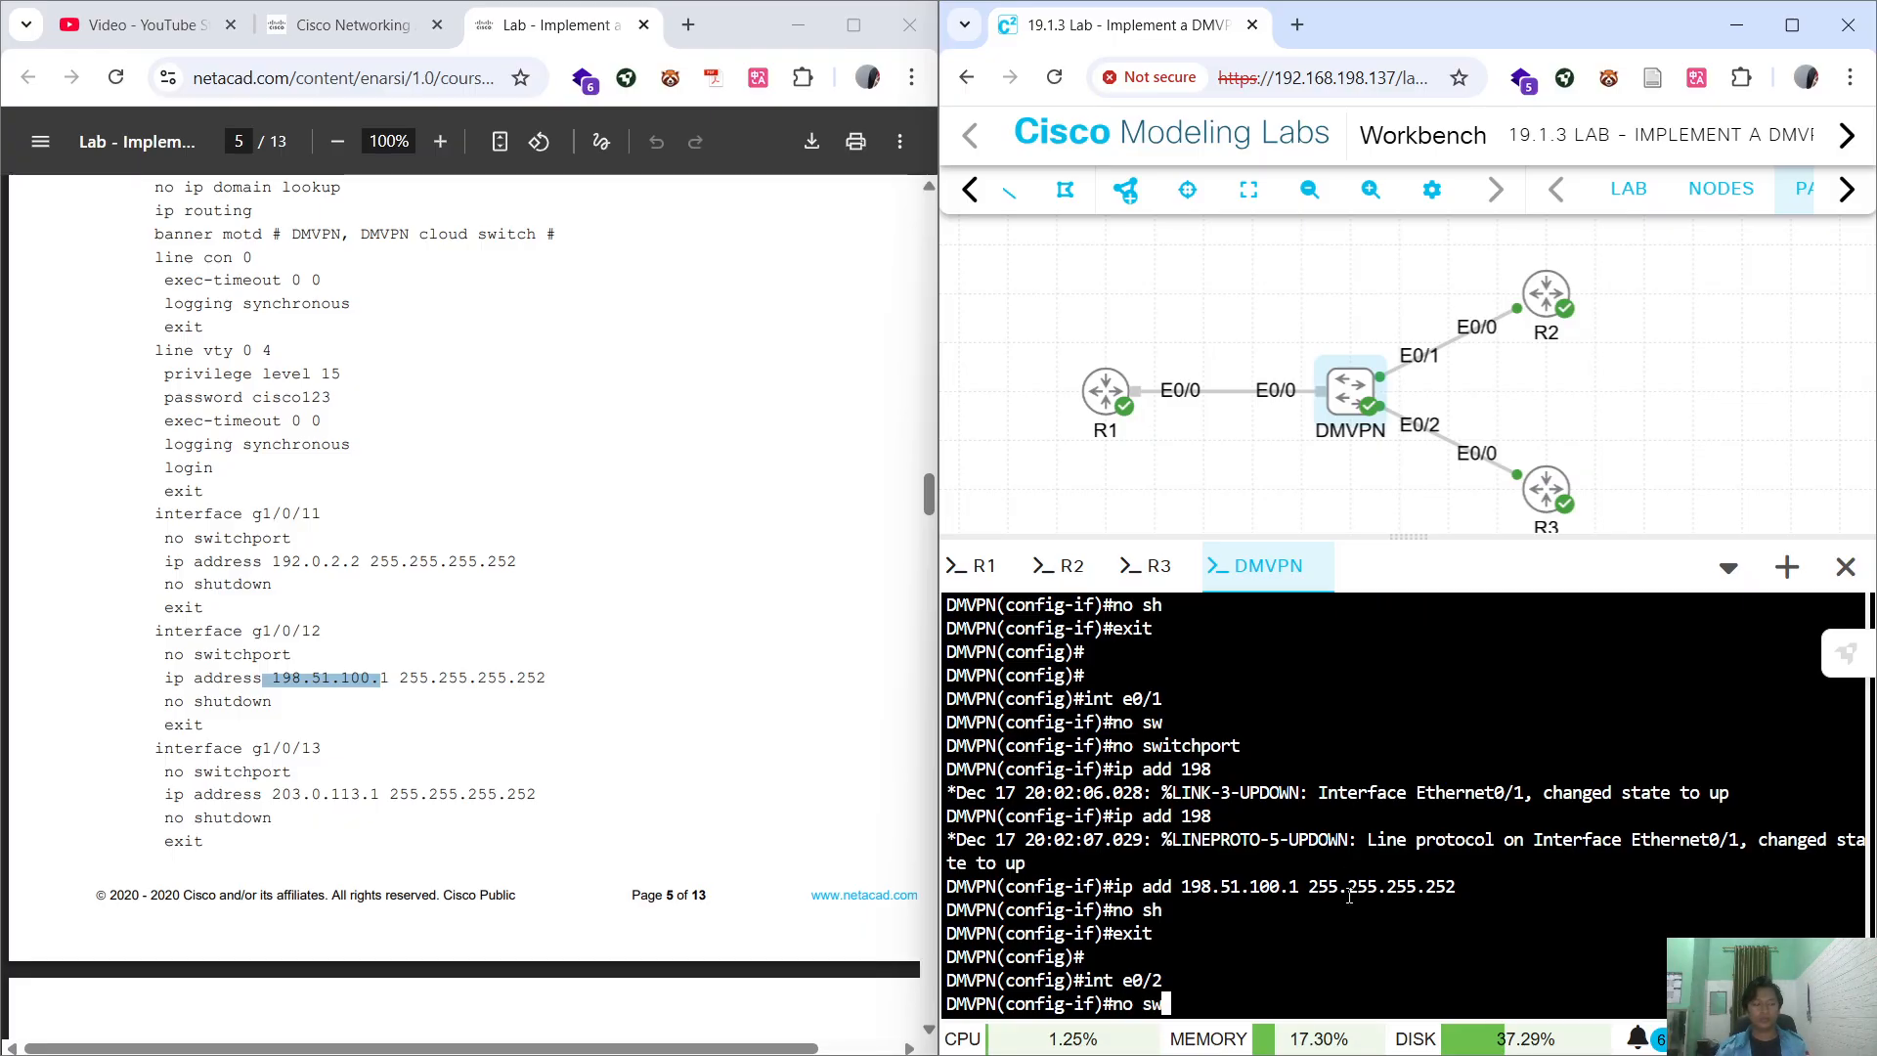
key("Tab")
key("Return")
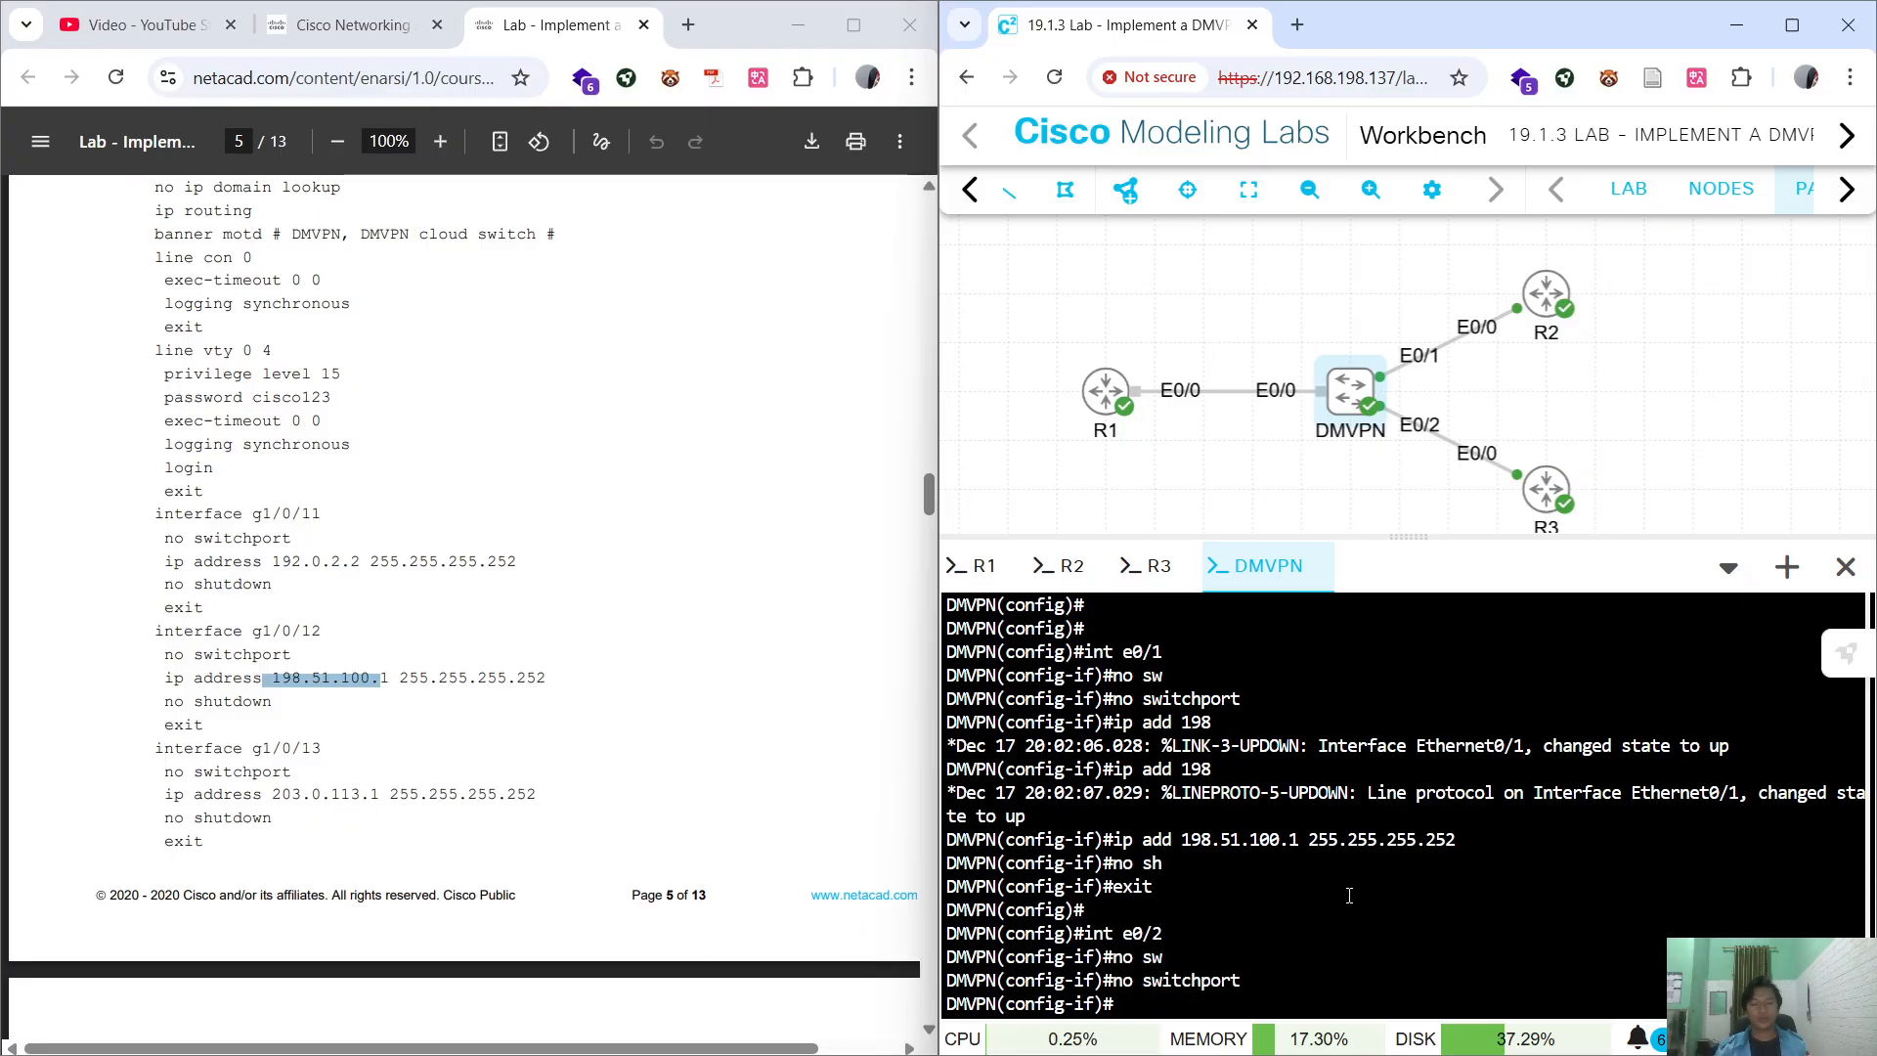
Assign 203.0.113.1 255.255.255.252 to the DMVPN switch's e0/2, enable the interface and return to global configuration mode.
type("i")
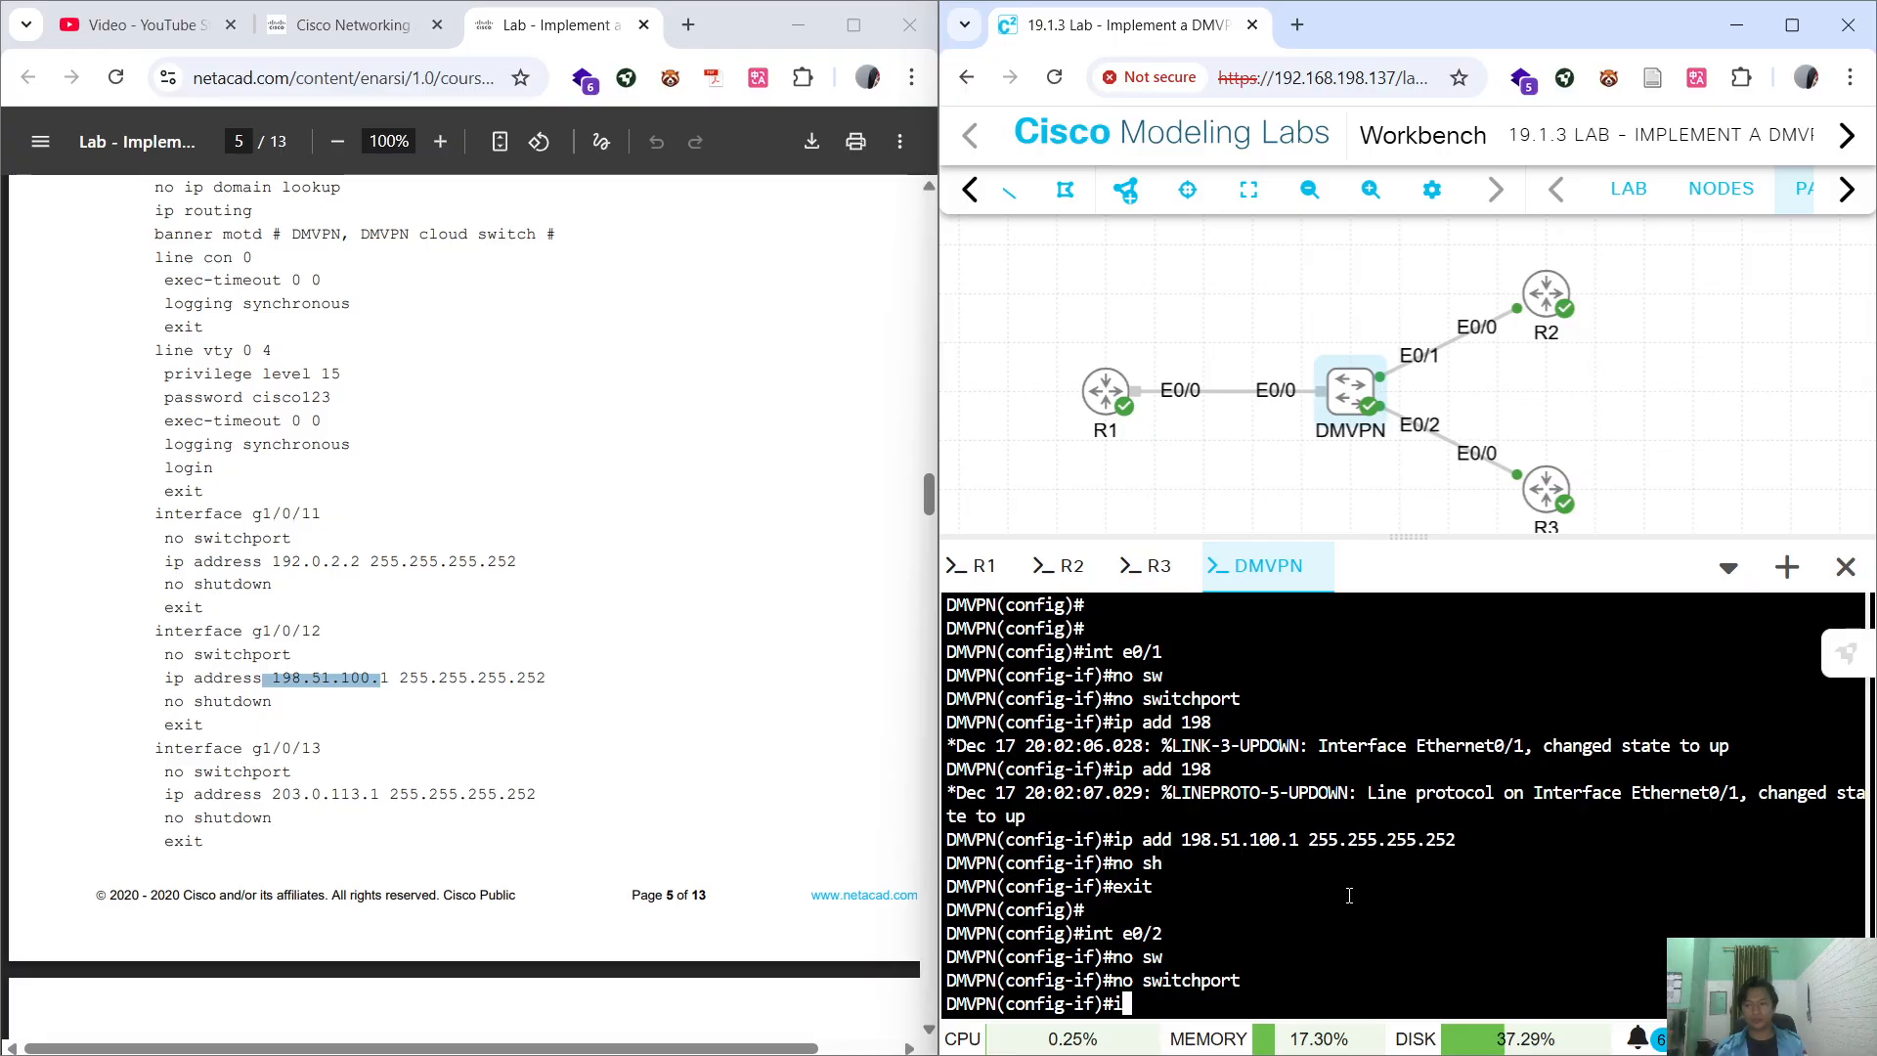
type("p add 2")
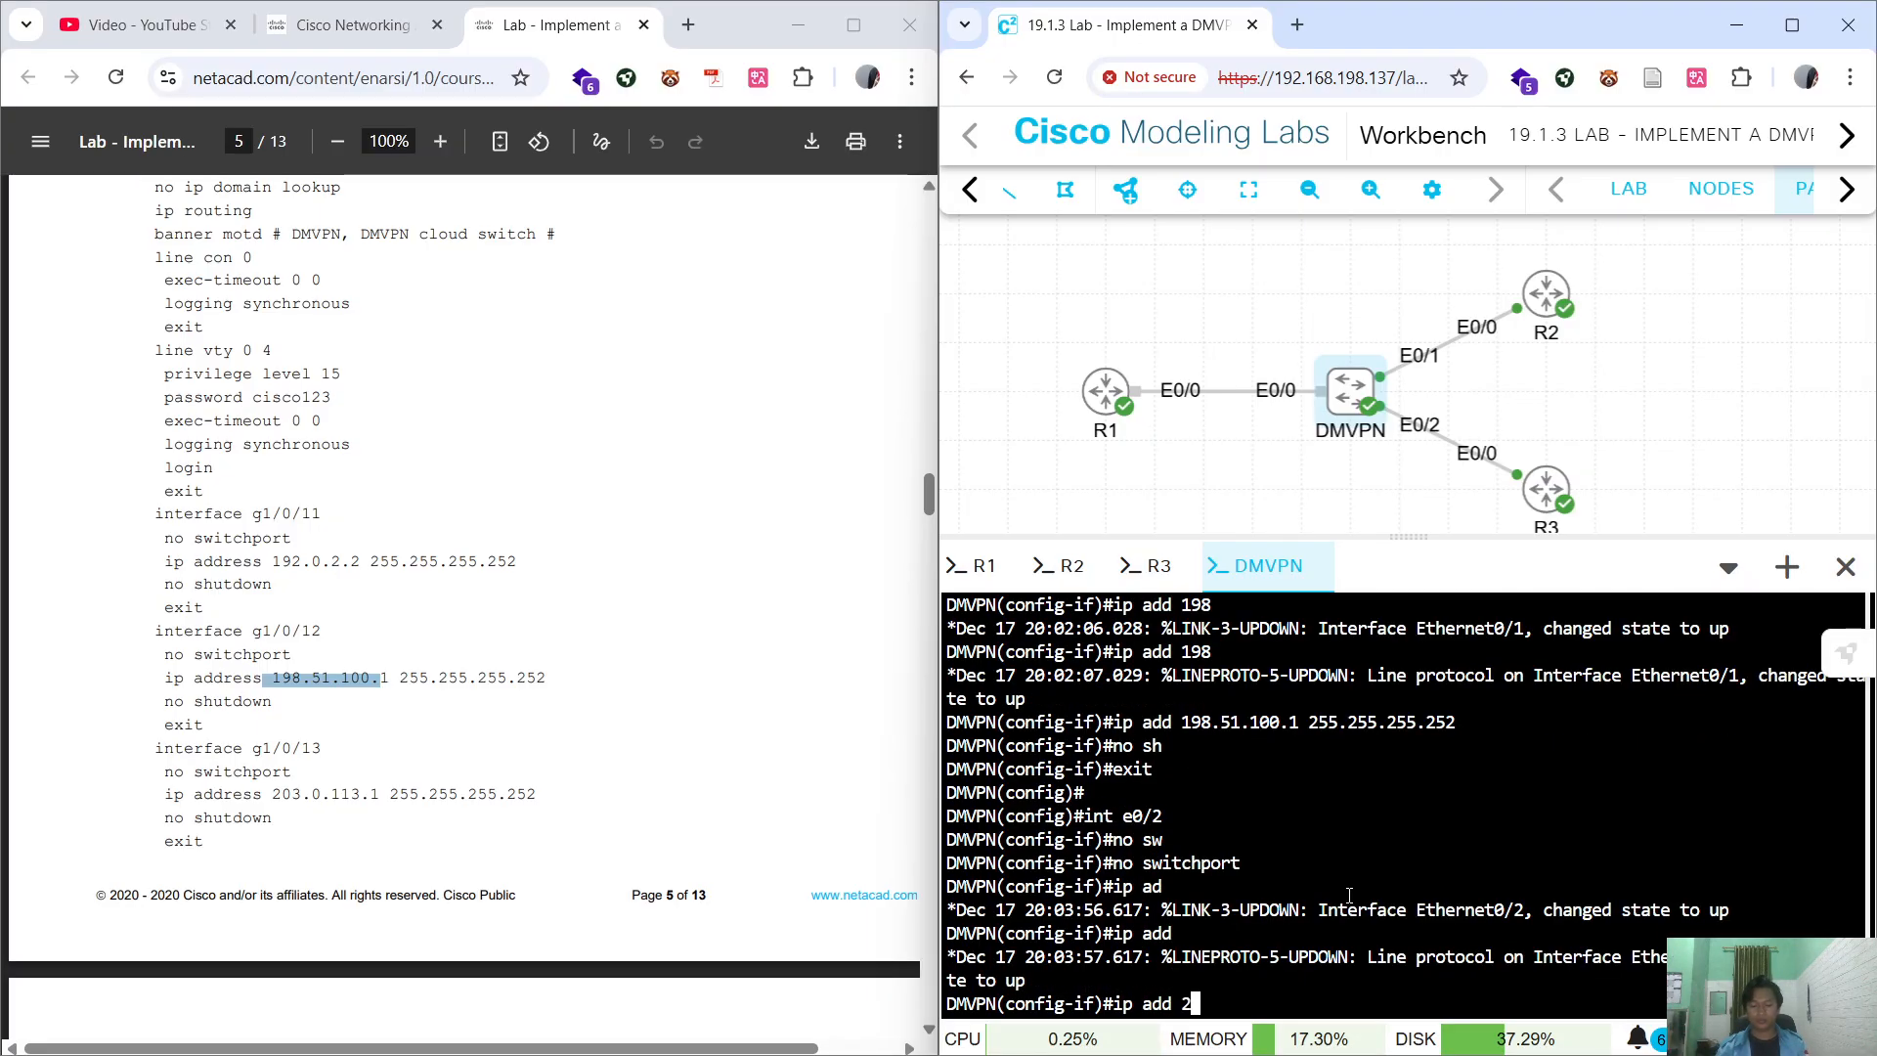
type("03.0")
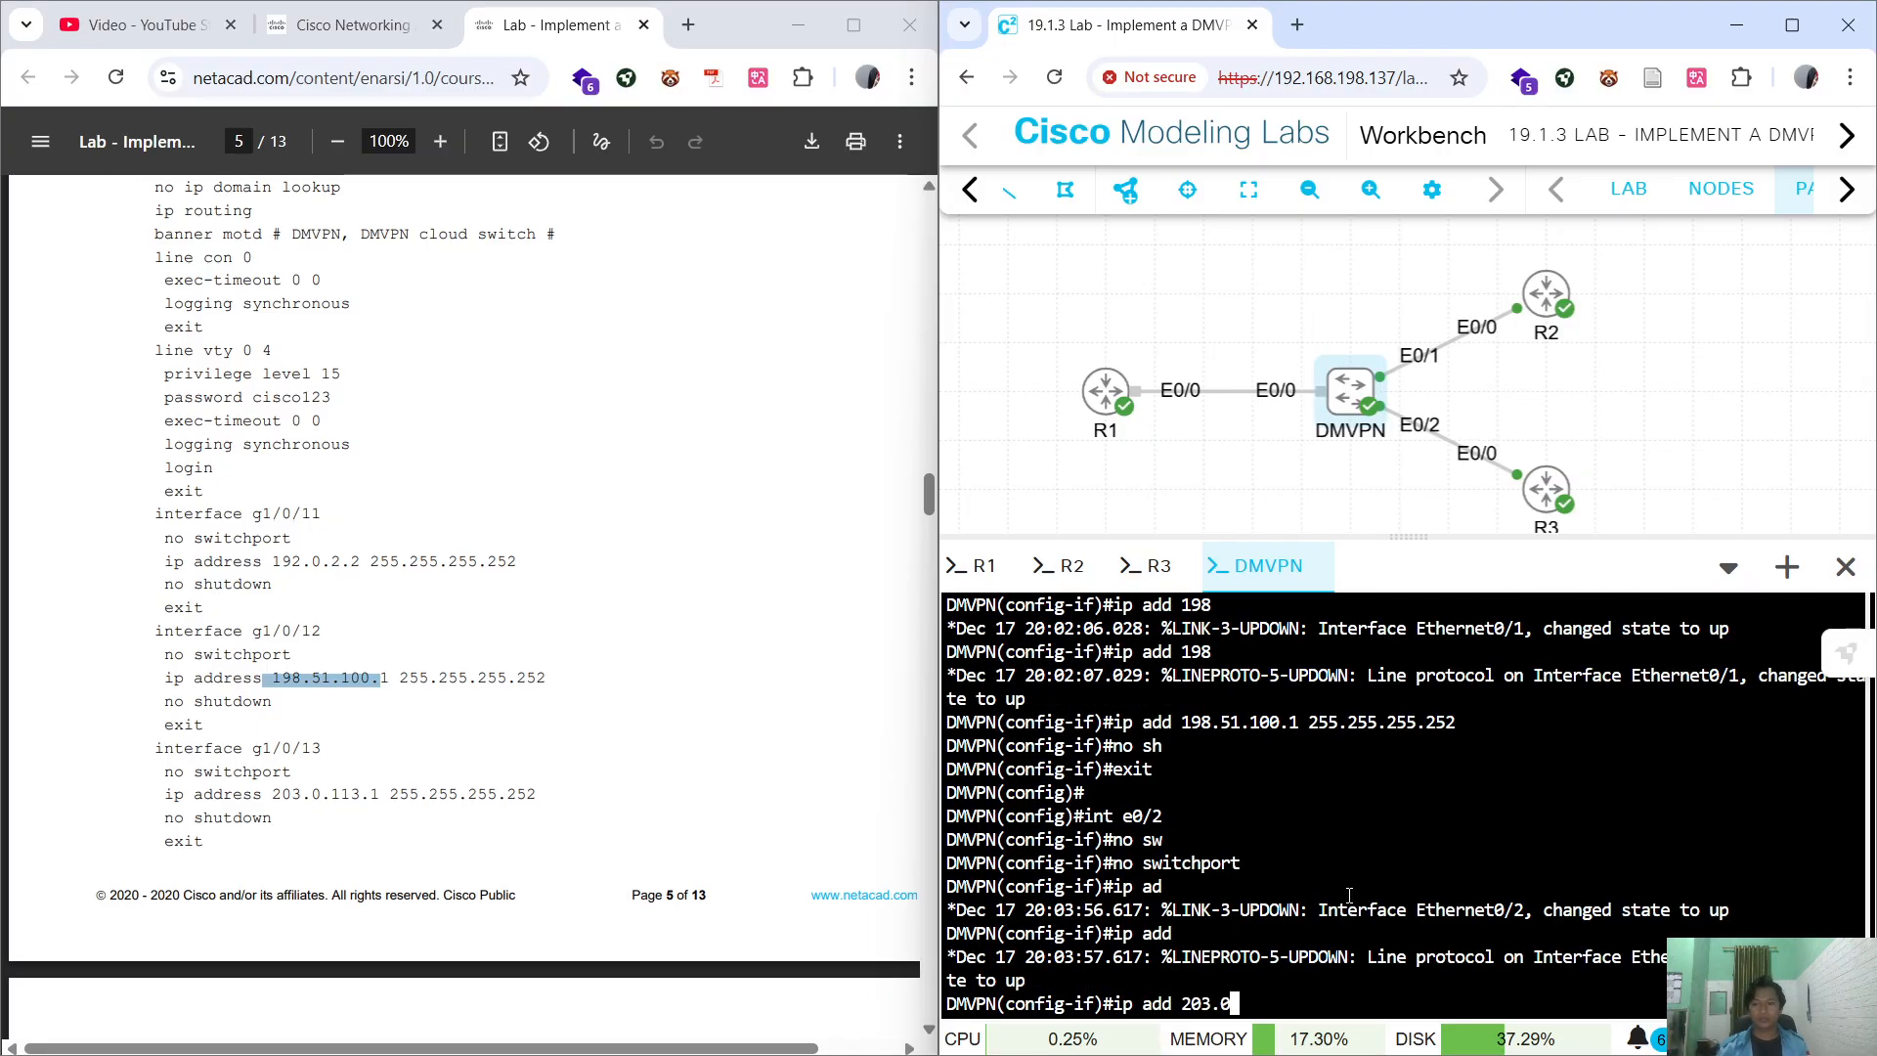
type(".113")
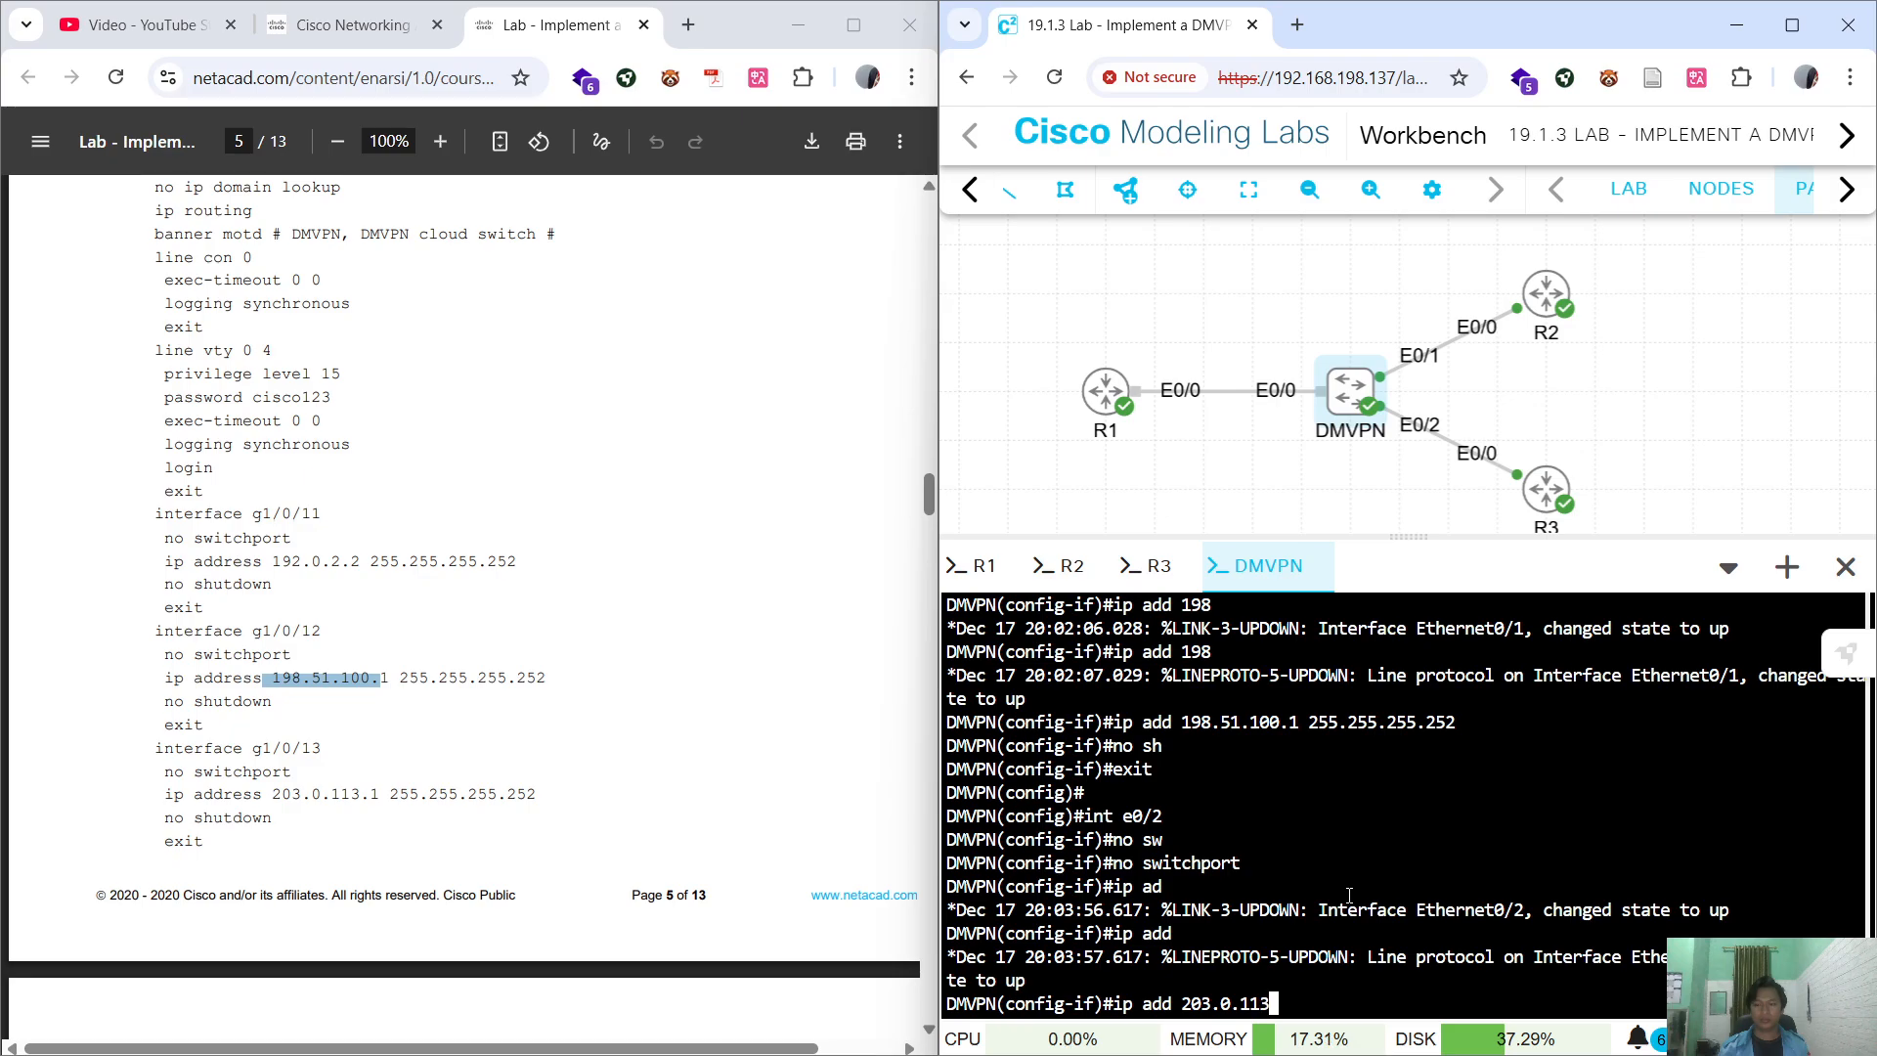
type(".1 255.255.255.252")
key("Return")
type("no sh")
key("Return")
type("exit")
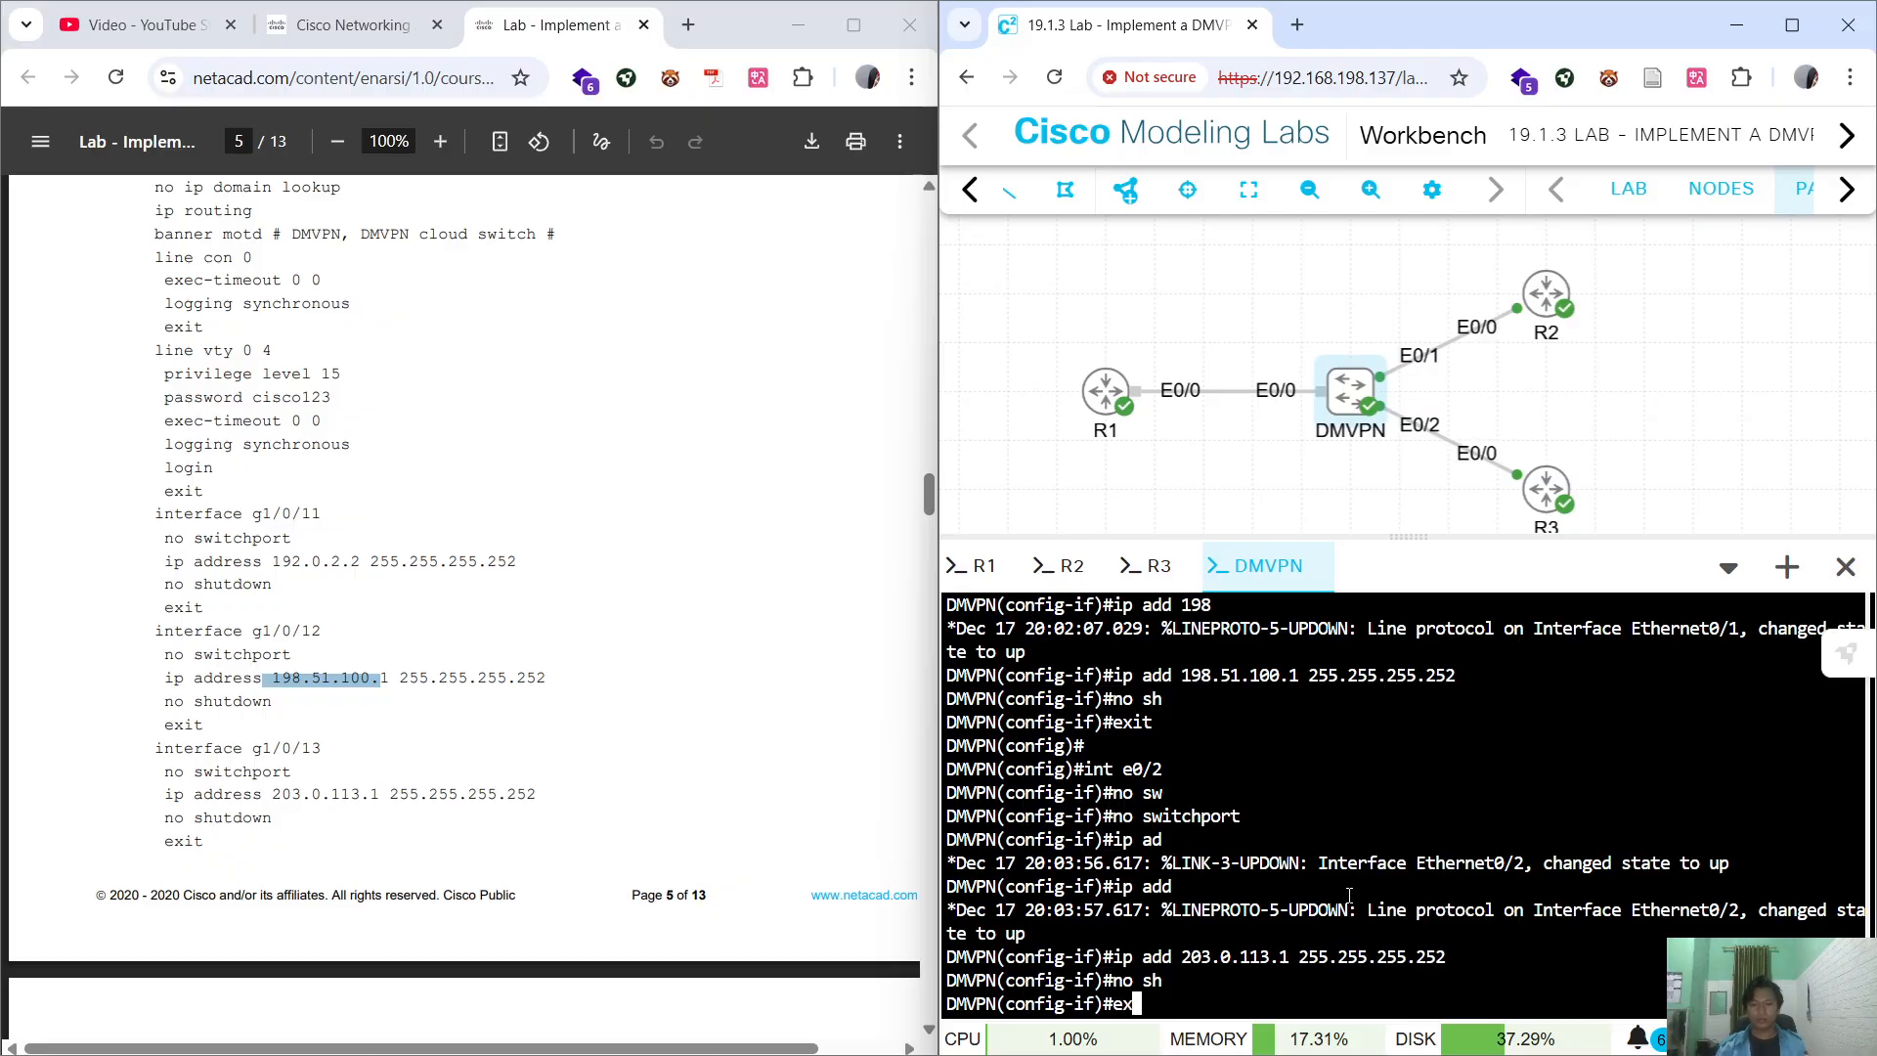
key("Return")
key("Return")
Write the DMVPN switch's static route command for 192.168.2.0 255.255.255.0 via e0/1, following the lab document, without executing it.
scroll(403, 735, "down", 3)
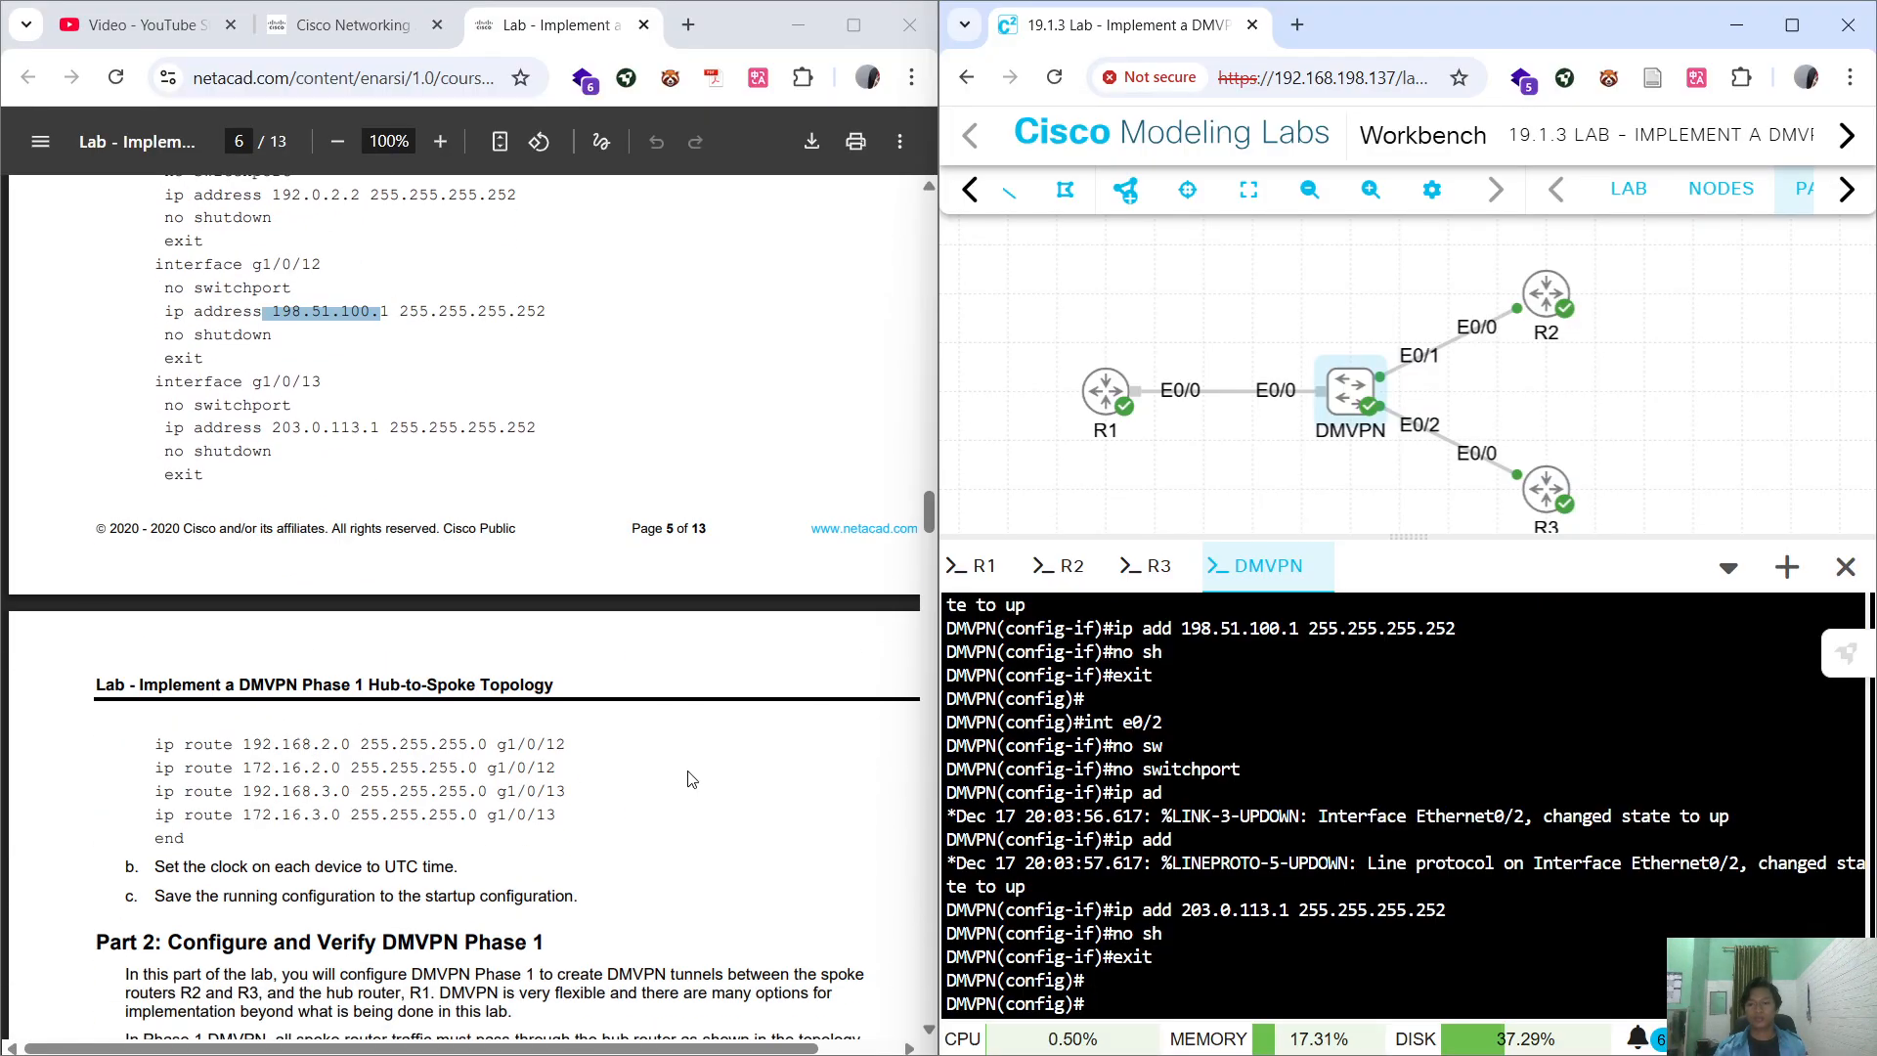
type("ip t")
type("unne")
key("BackSpace")
key("BackSpace")
key("BackSpace")
key("BackSpace")
key("BackSpace")
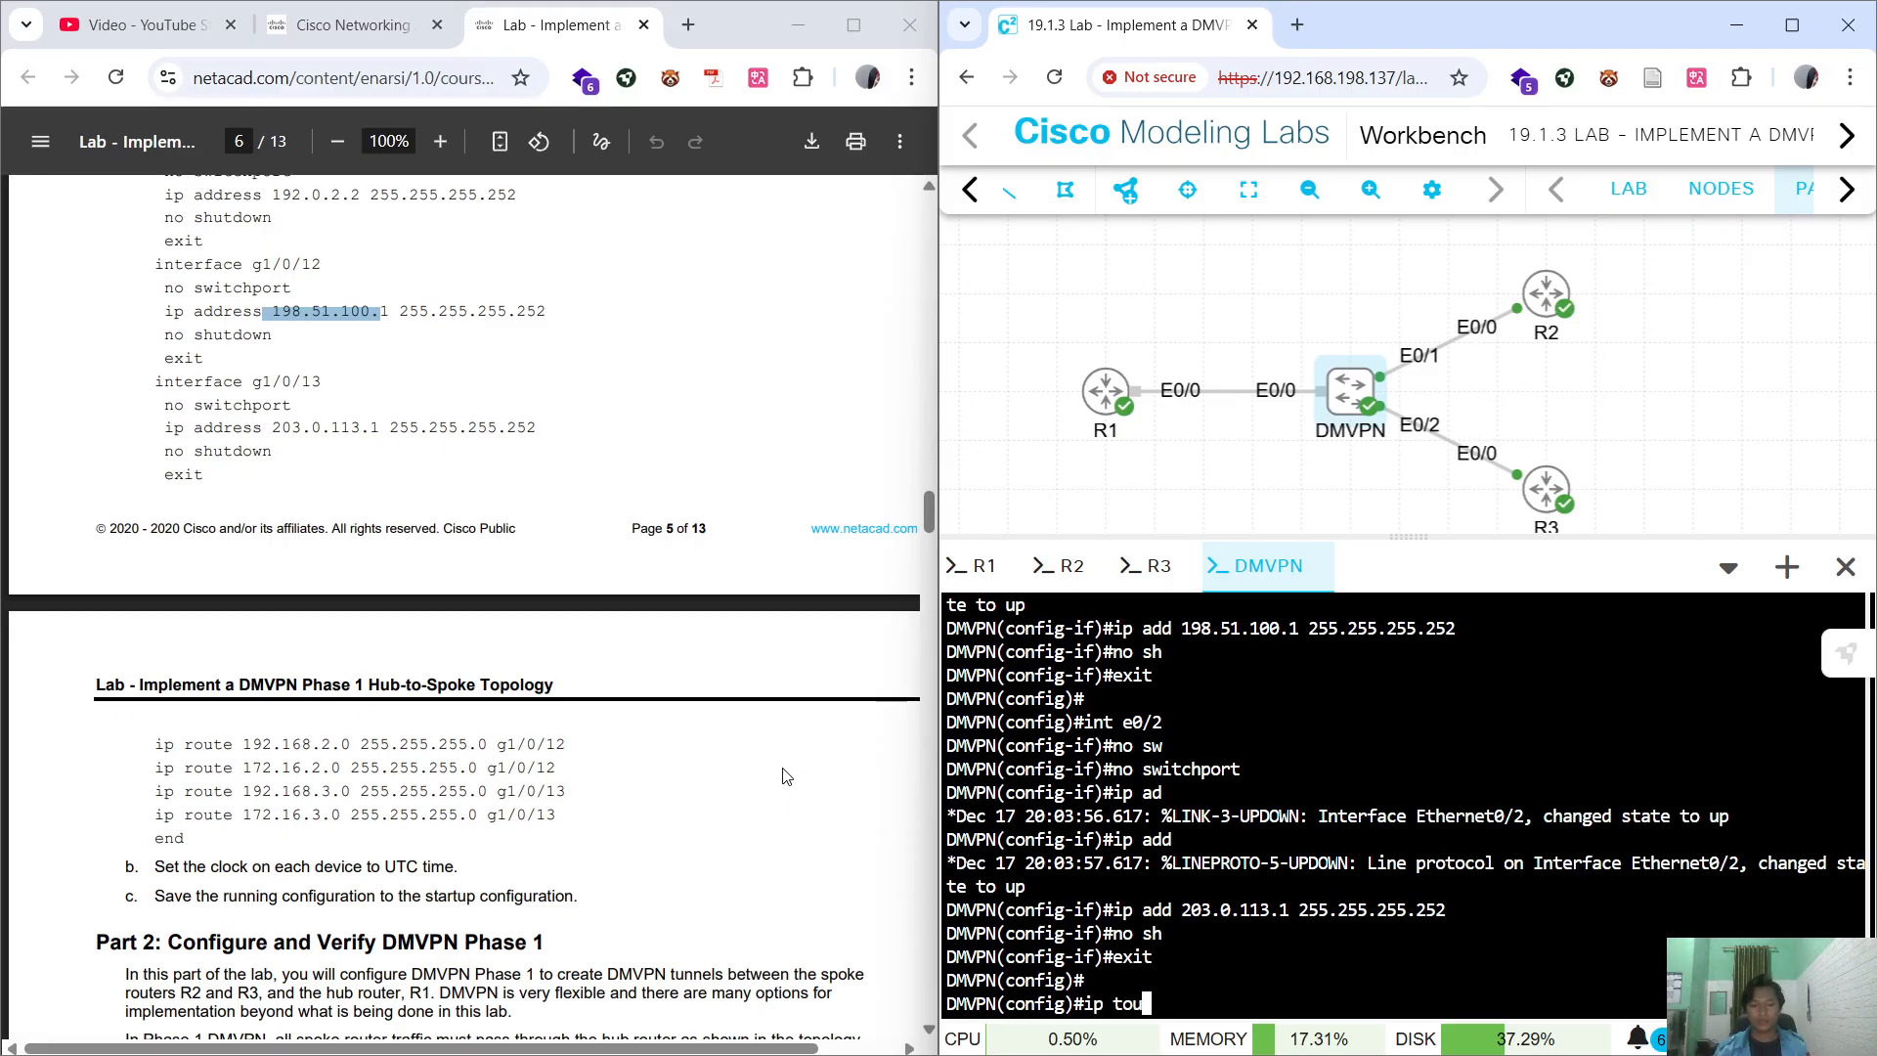
type("route")
type(" 18")
key("BackSpace")
key("BackSpace")
type("192.")
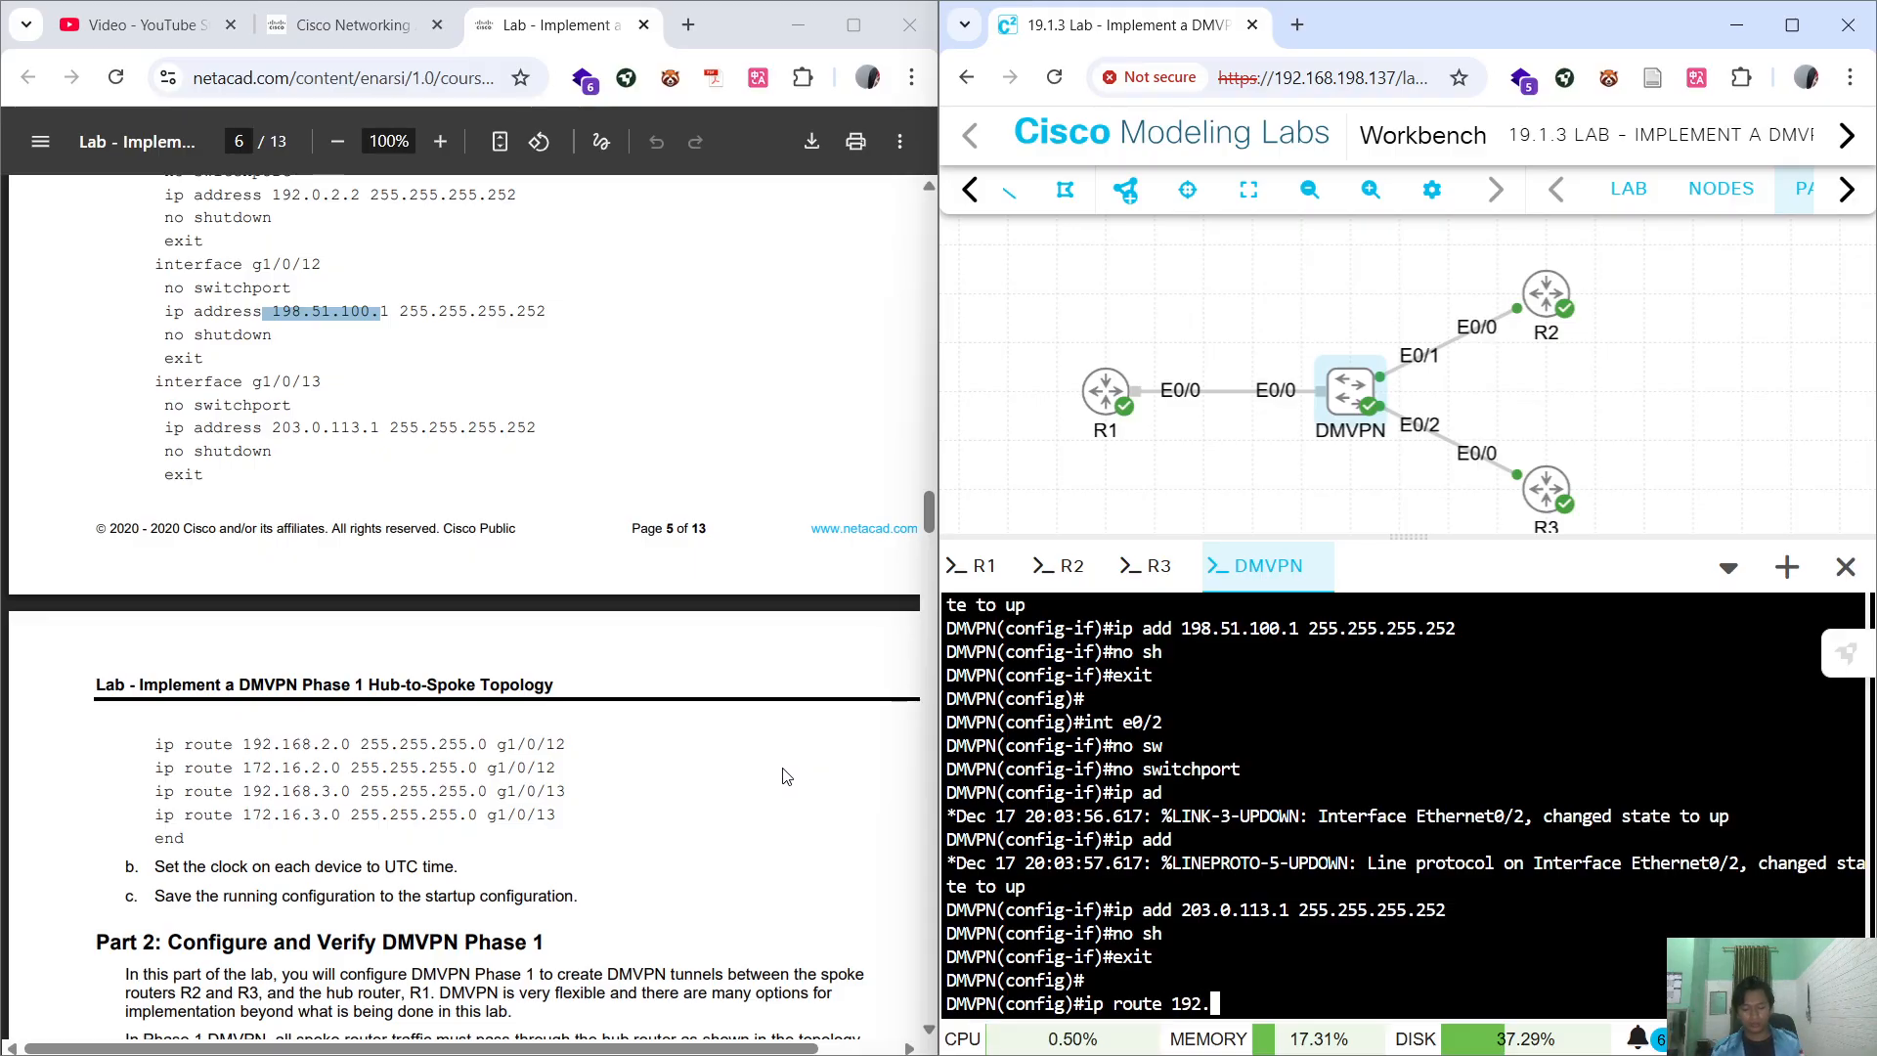
type("168.2.0 255.25")
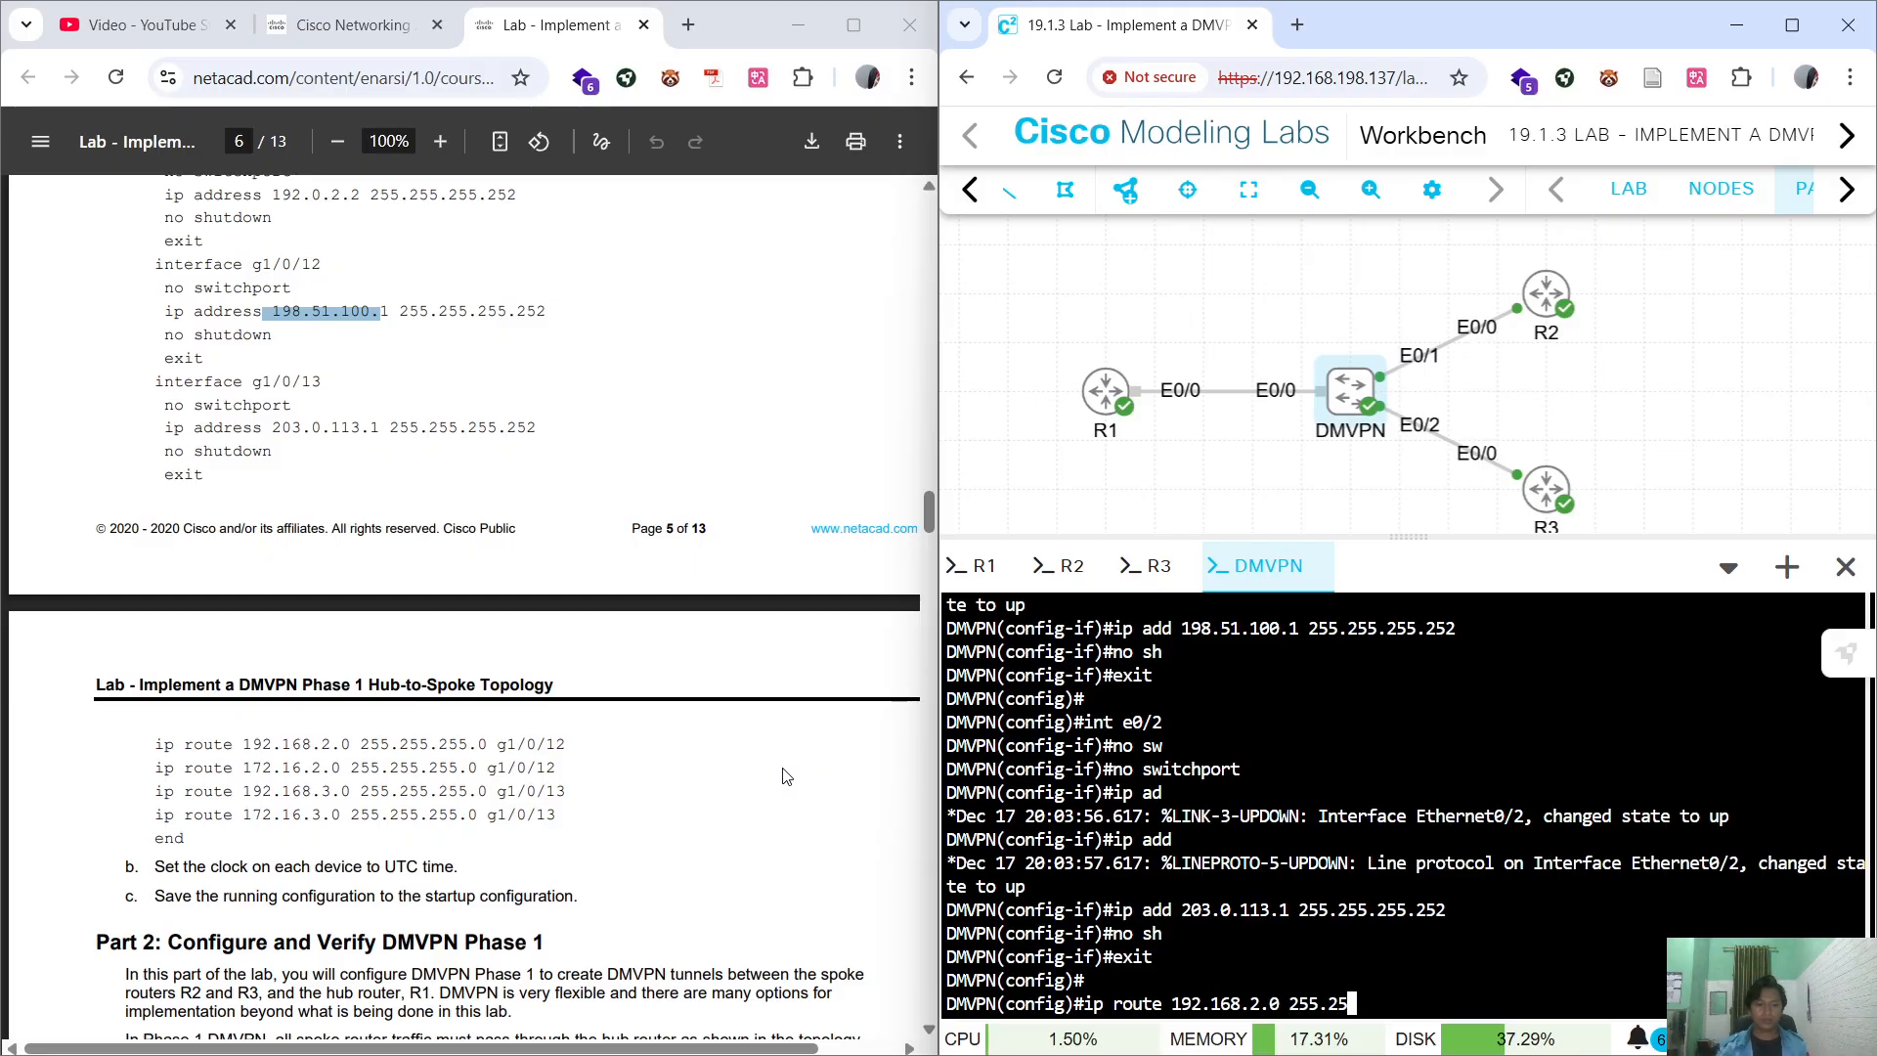
type("5.255.0")
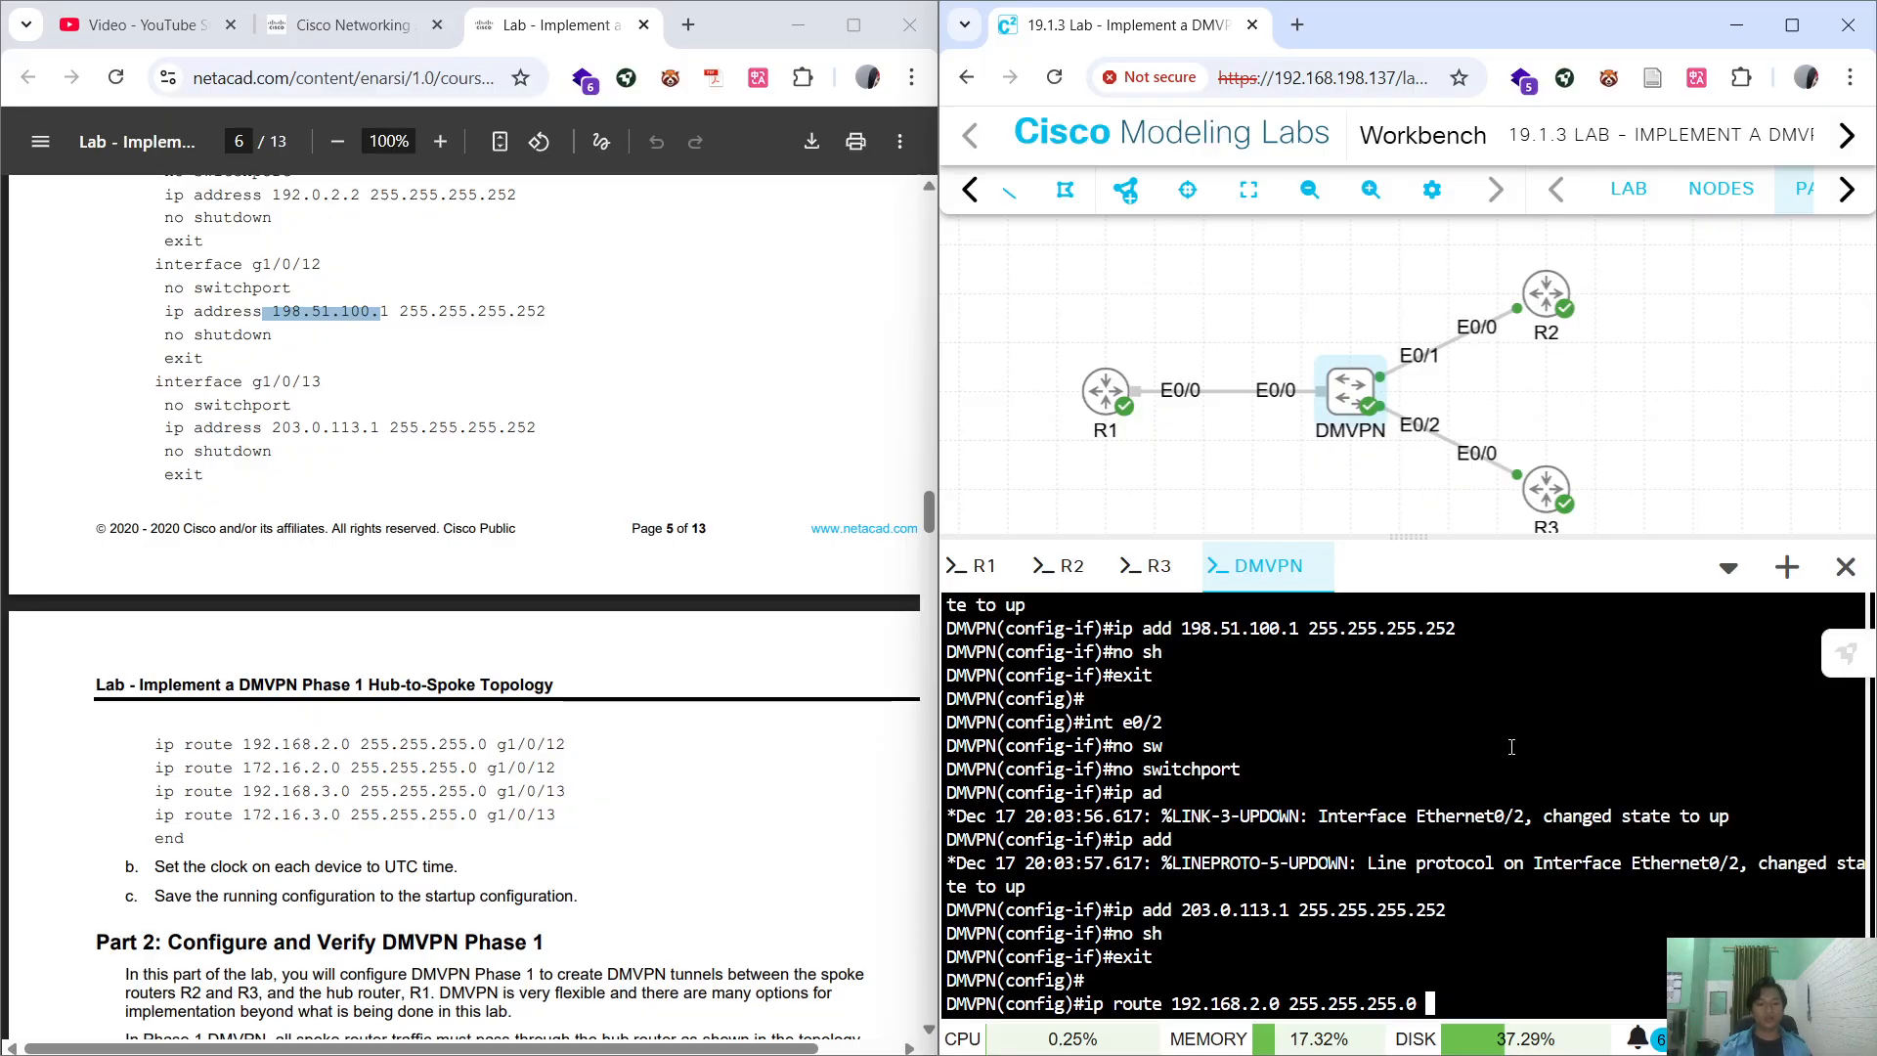
type("e0/1")
left_click_drag(567, 744, 487, 744)
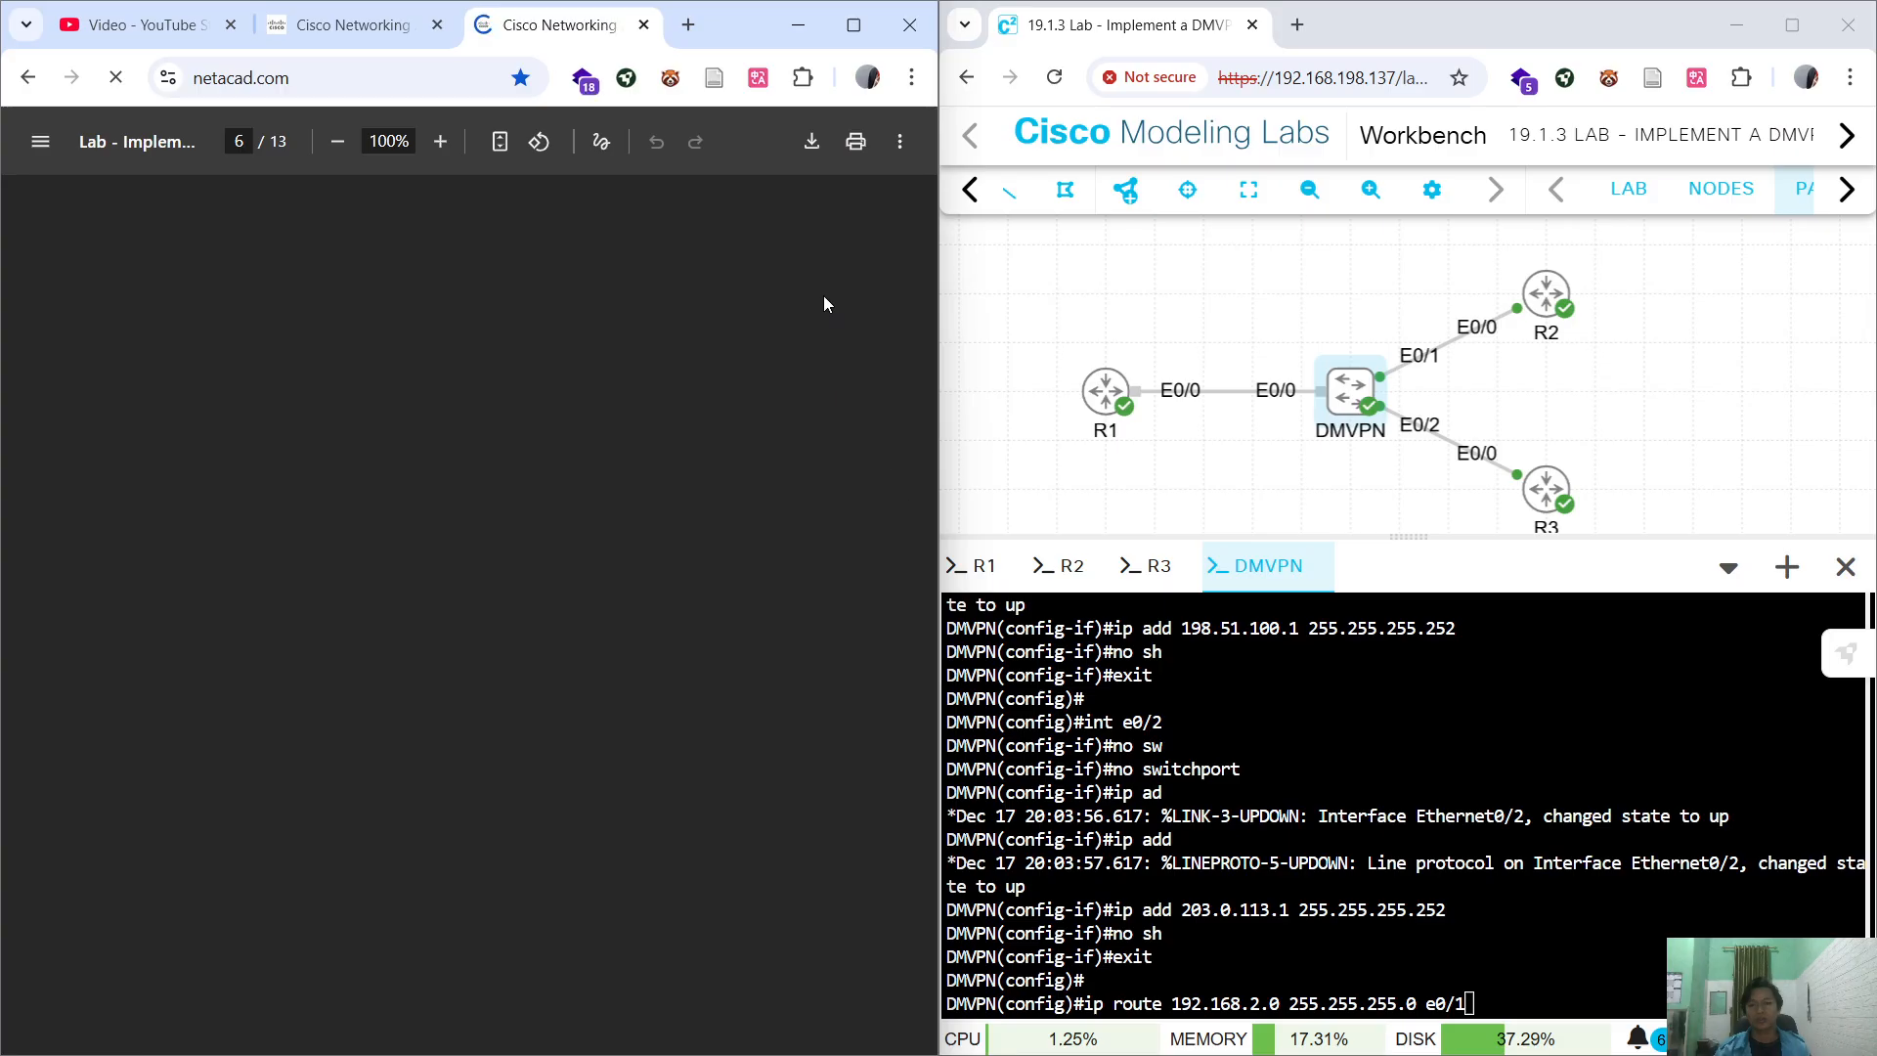
Reopen the Implement a DMVPN Phase 1 Hub-to-Spoke Topology document from the 19.1.3 lab page in the Networking Academy course.
key("alt+Left")
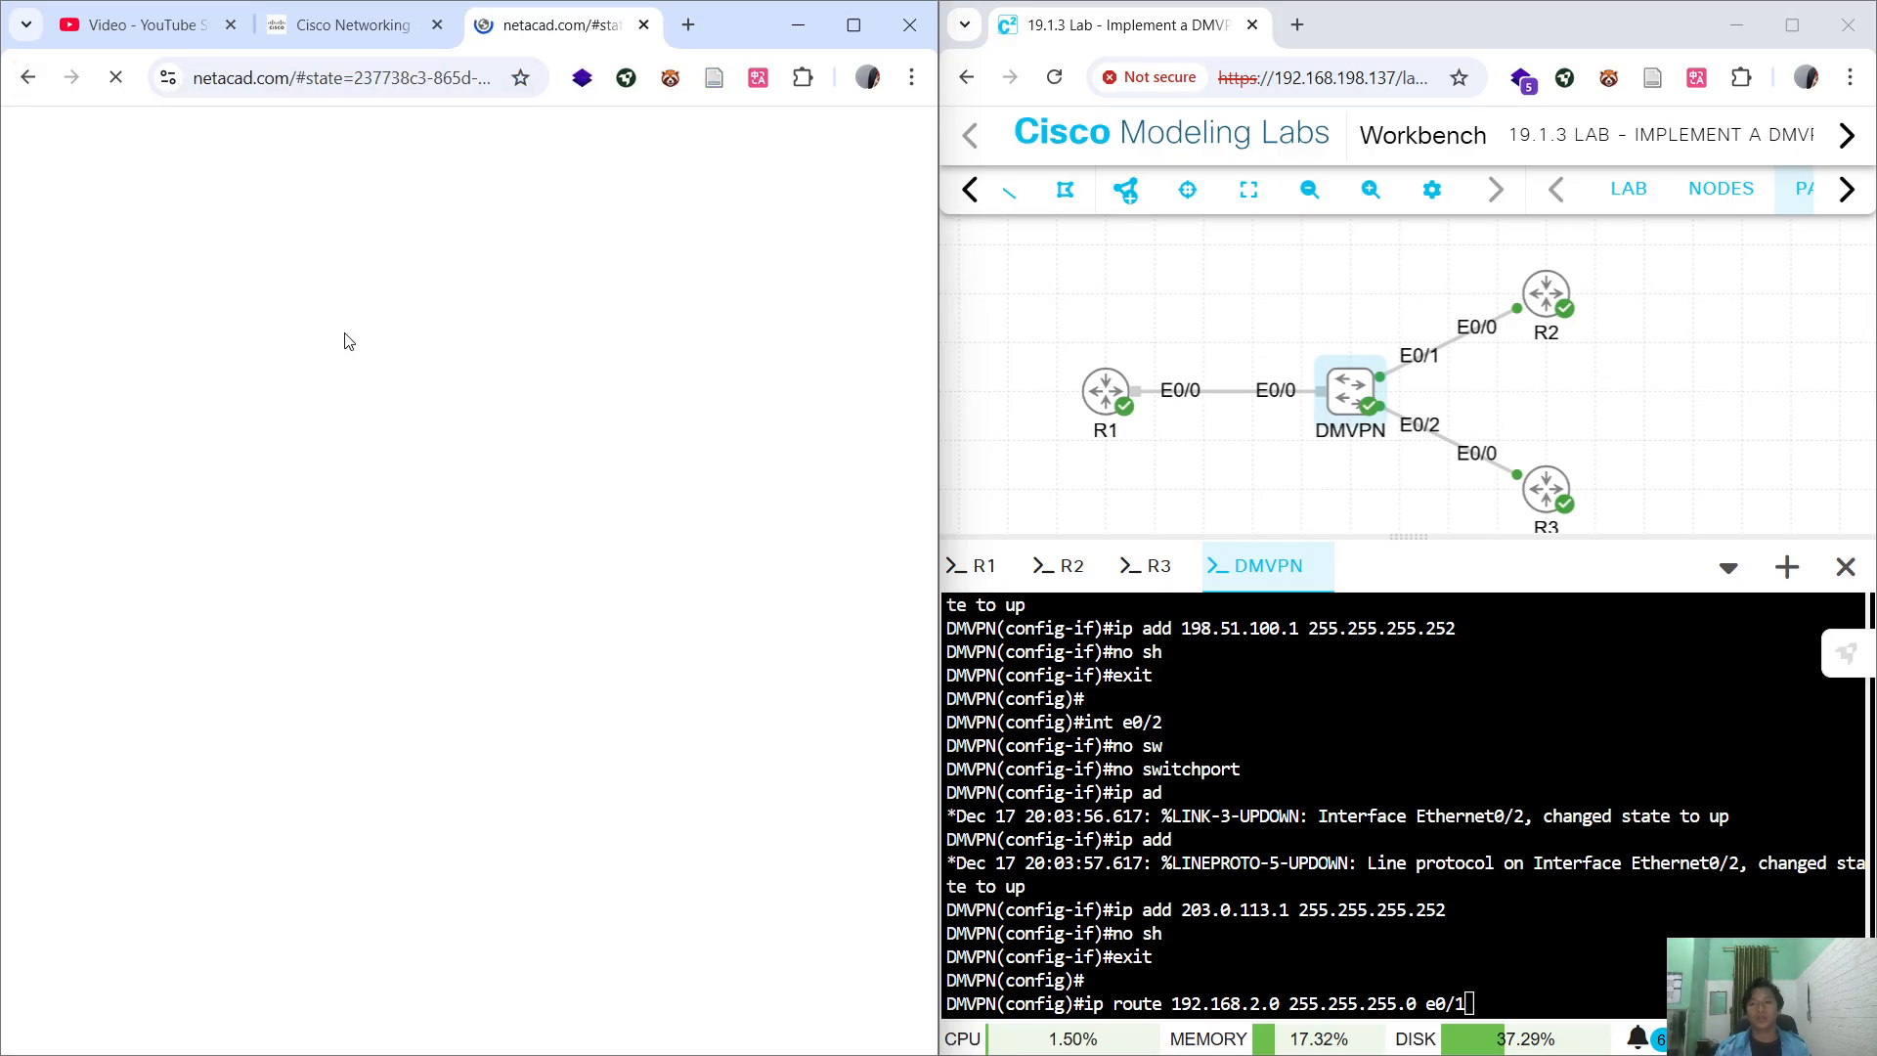
left_click(359, 31)
left_click(644, 26)
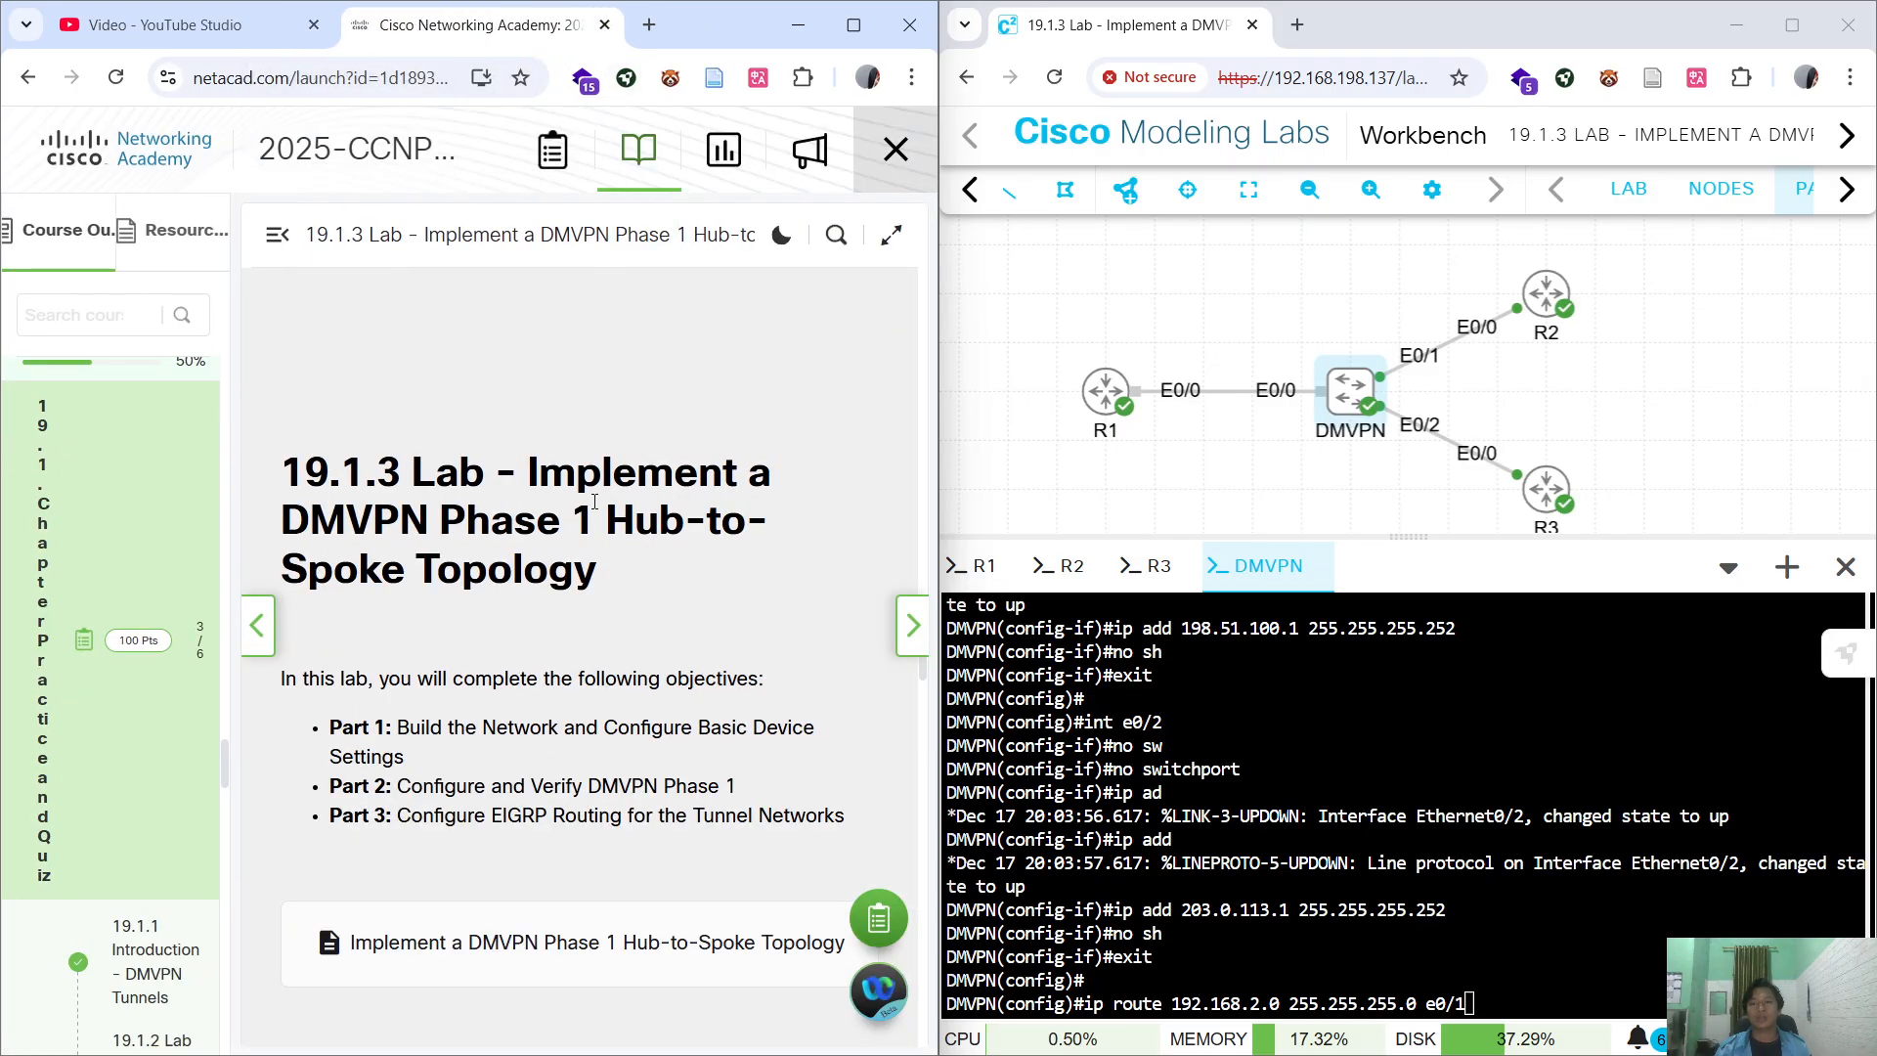
left_click(510, 938)
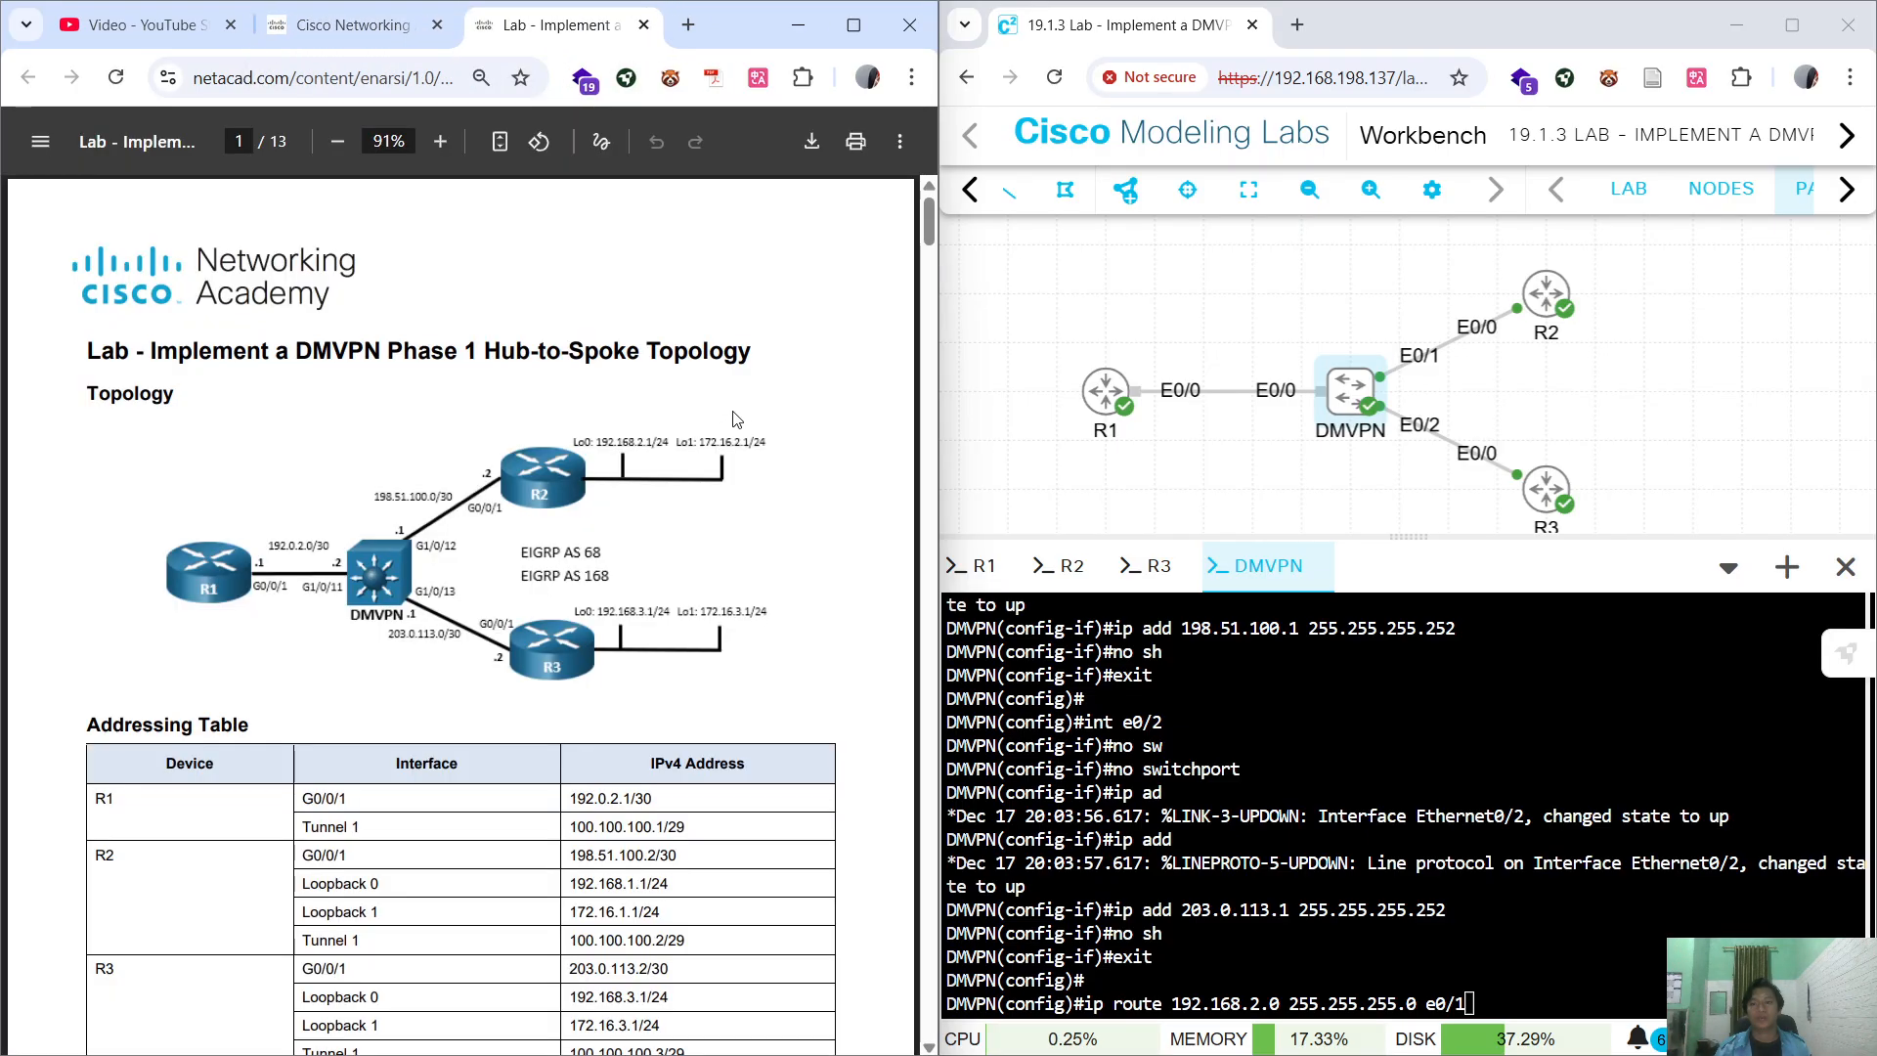
Find the DMVPN switch's static routes in the lab document and execute the pending route for 192.168.2.0 255.255.255.0 via e0/1.
scroll(721, 533, "down", 20)
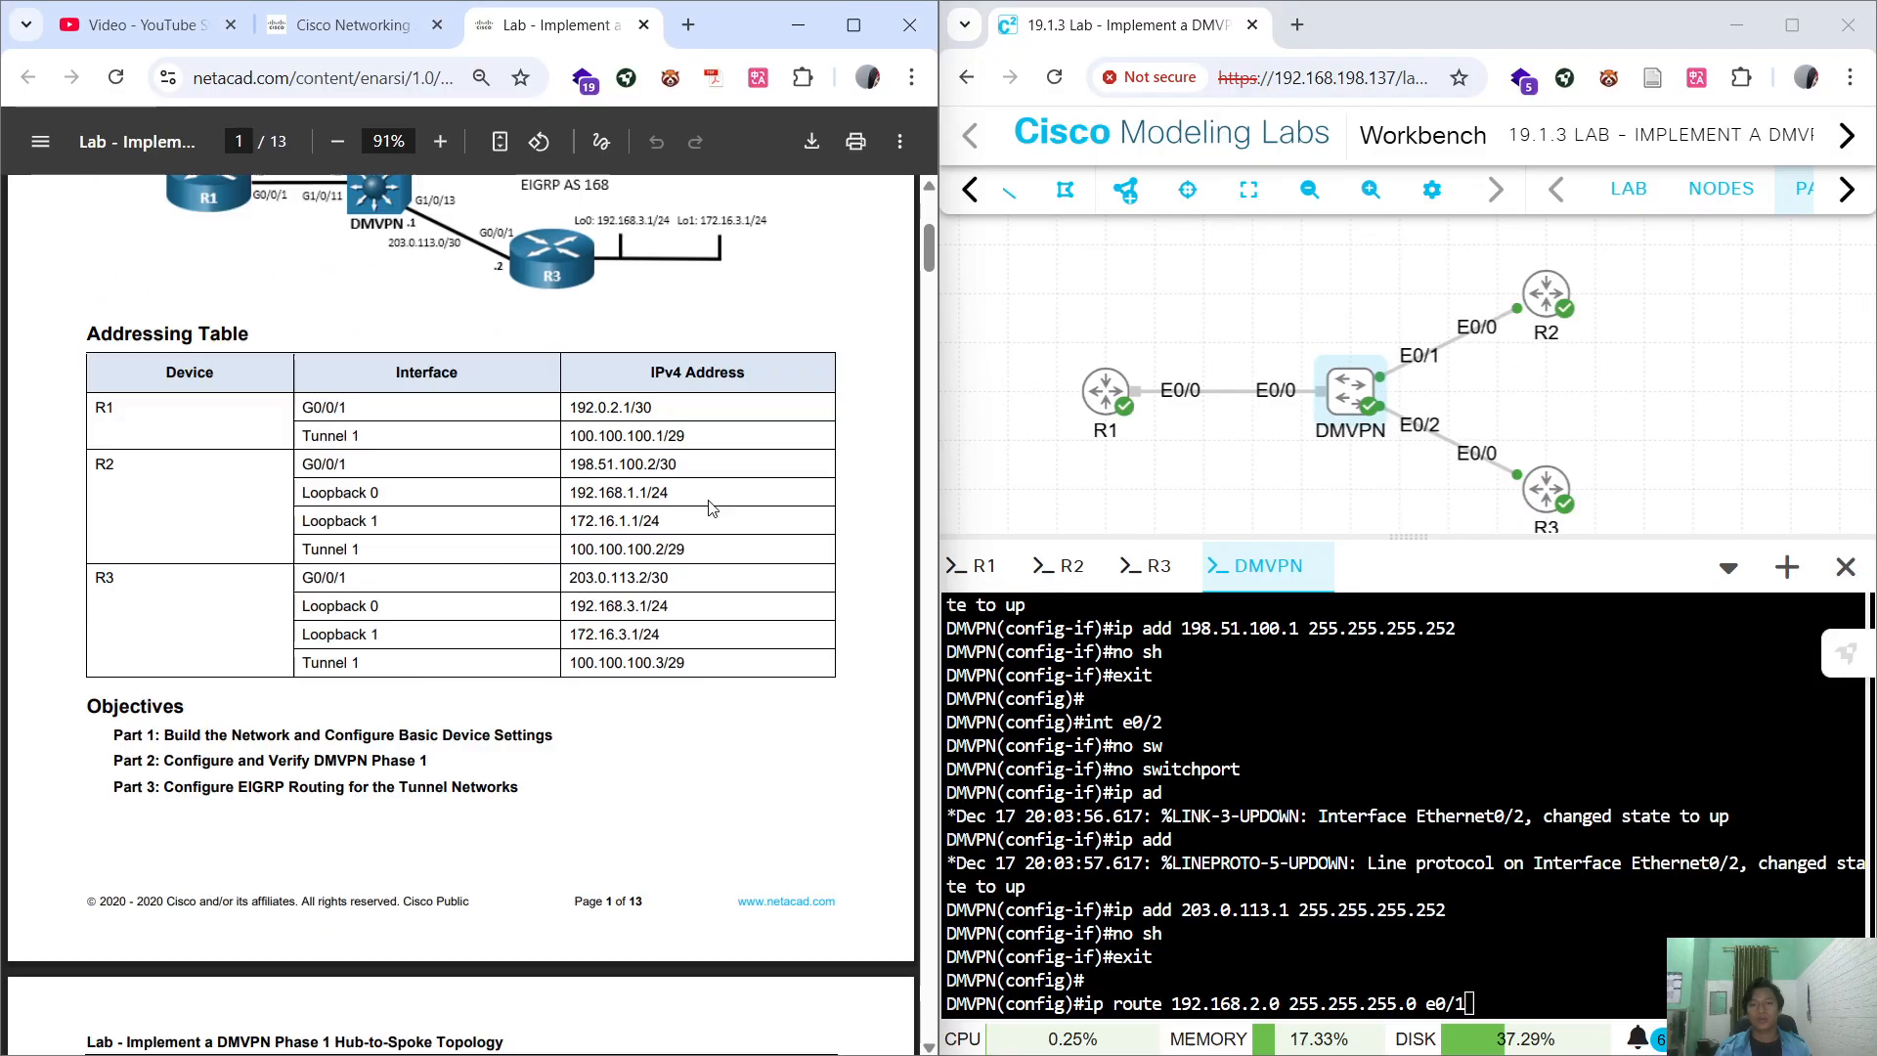
scroll(721, 533, "down", 20)
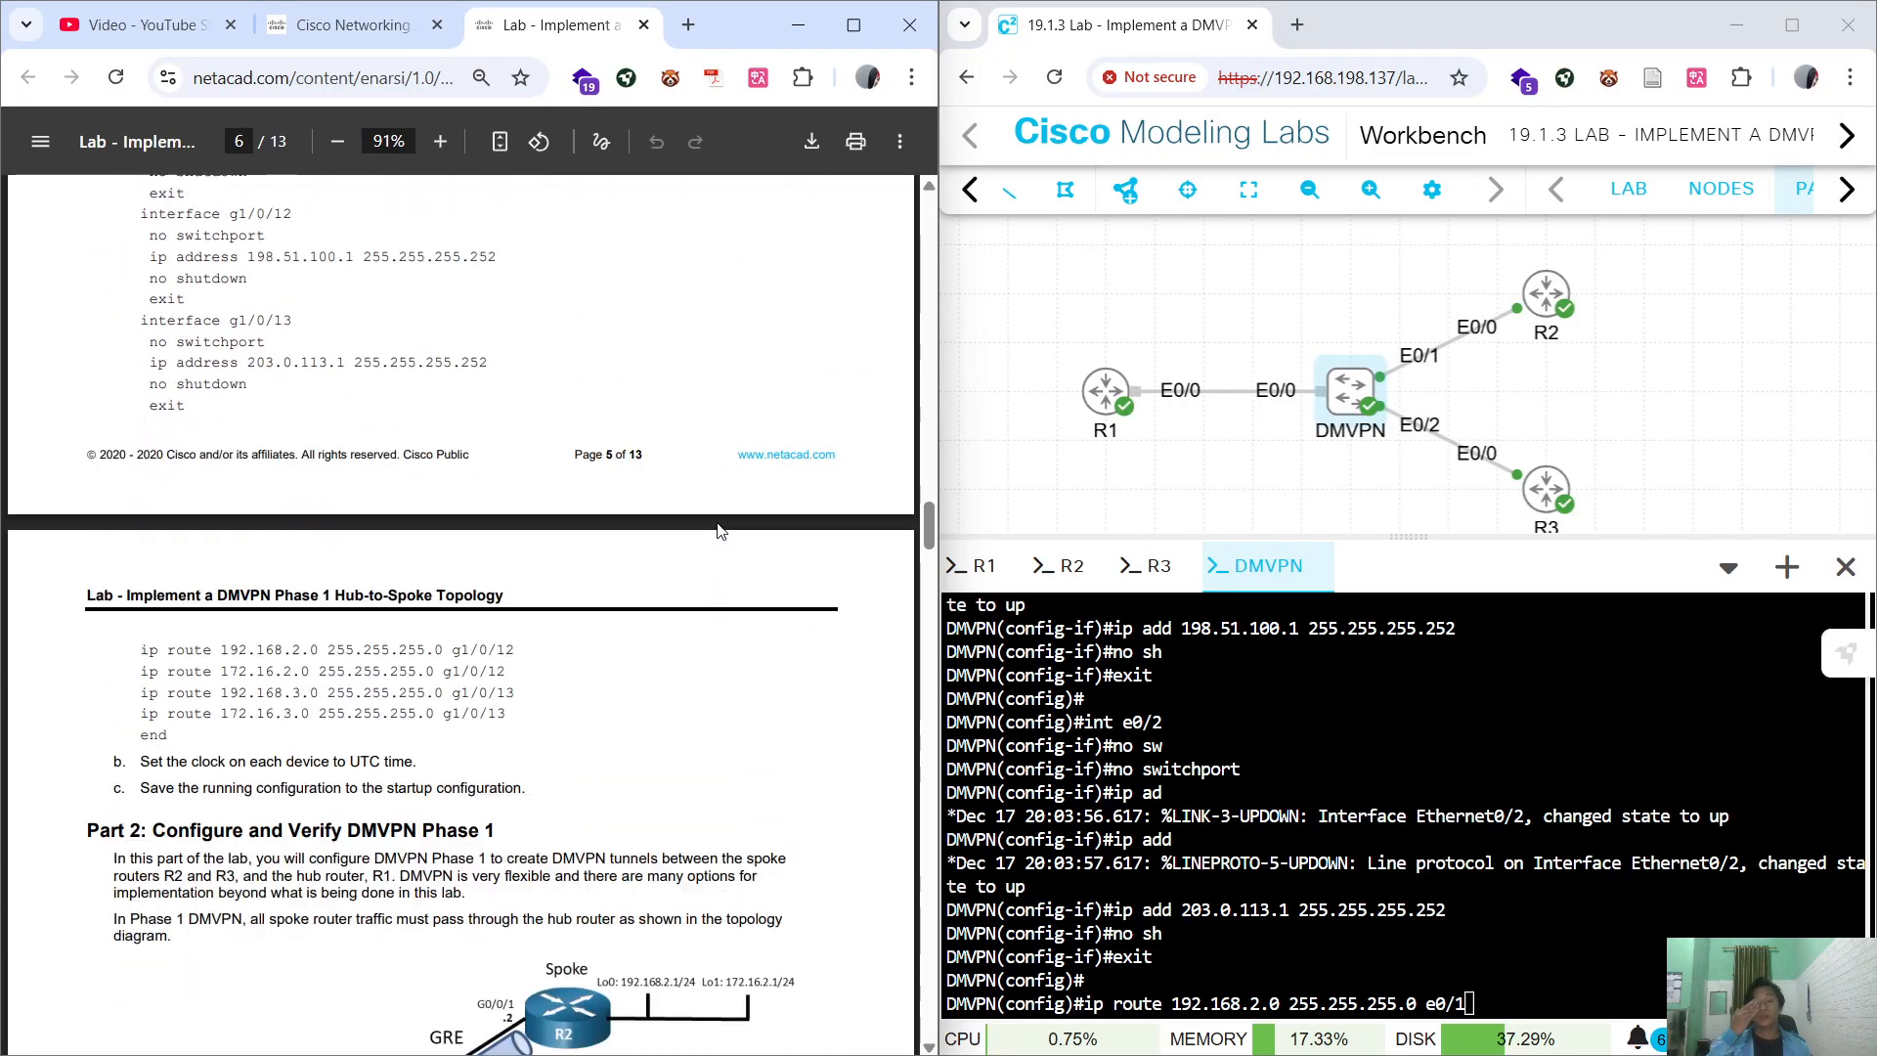
scroll(864, 578, "up", 1)
left_click(1441, 743)
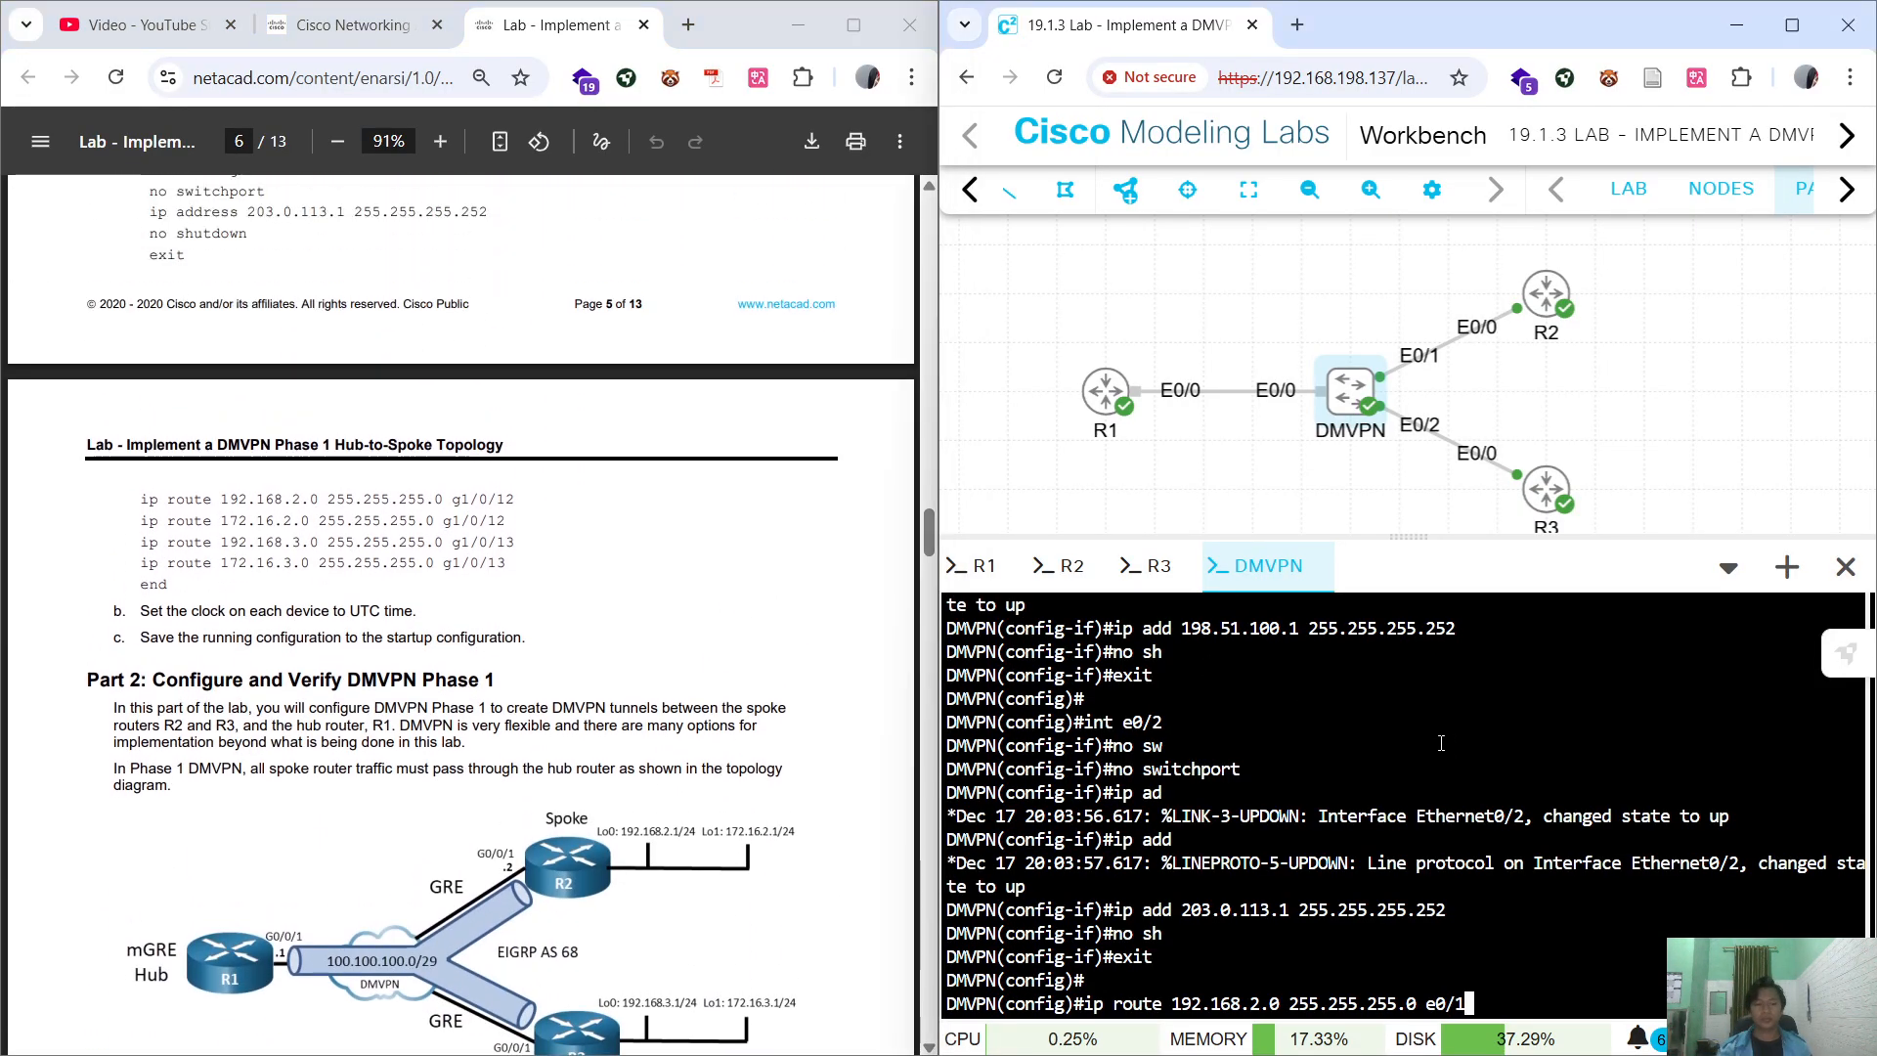
key("Return")
Reuse the previous command on the DMVPN switch to write a static route for 172.16.2.0 255.255.255.0 via e0/1.
key("Up")
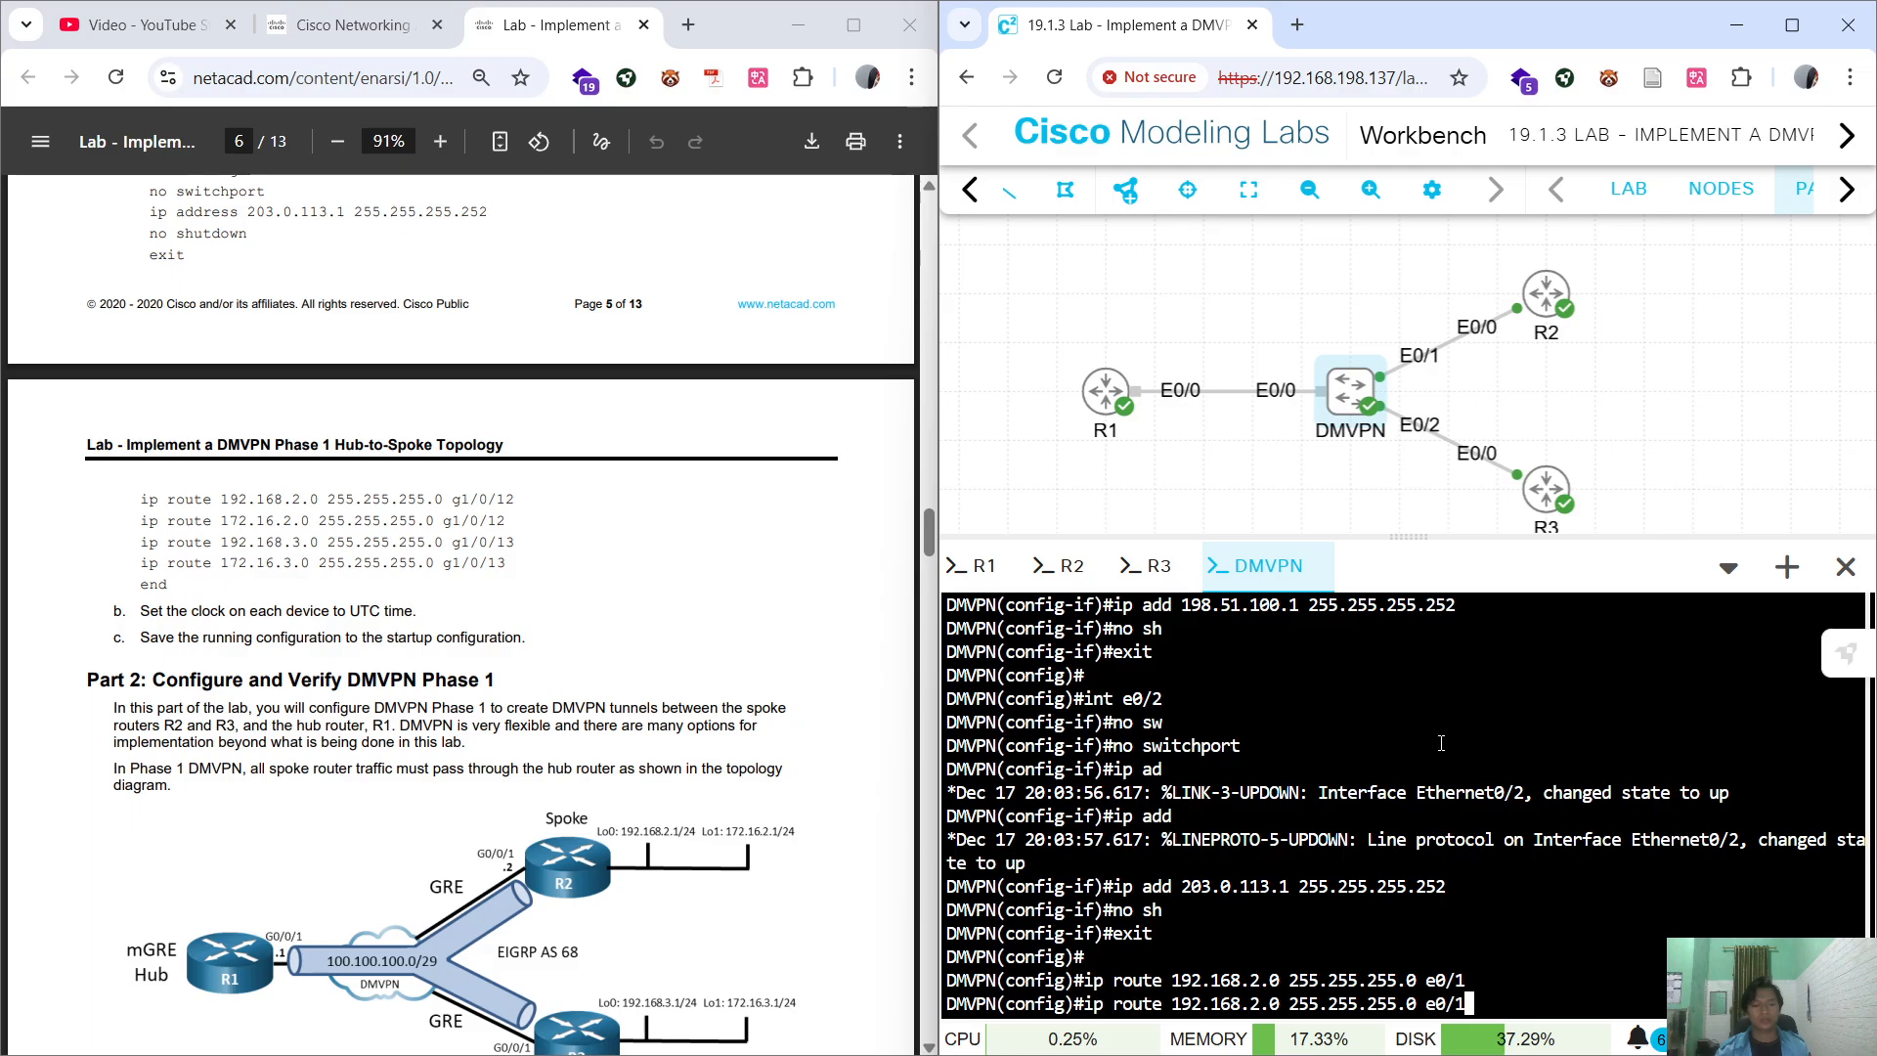
key("Left")
key("Left")
key("Left")
key("Left")
key("Left")
key("Left")
key("Left")
key("Left")
key("Left")
key("Left")
key("Left")
key("Left")
key("Left")
key("Left")
key("Left")
key("Left")
key("Left")
key("Left")
key("Left")
key("Left")
key("Left")
key("BackSpace")
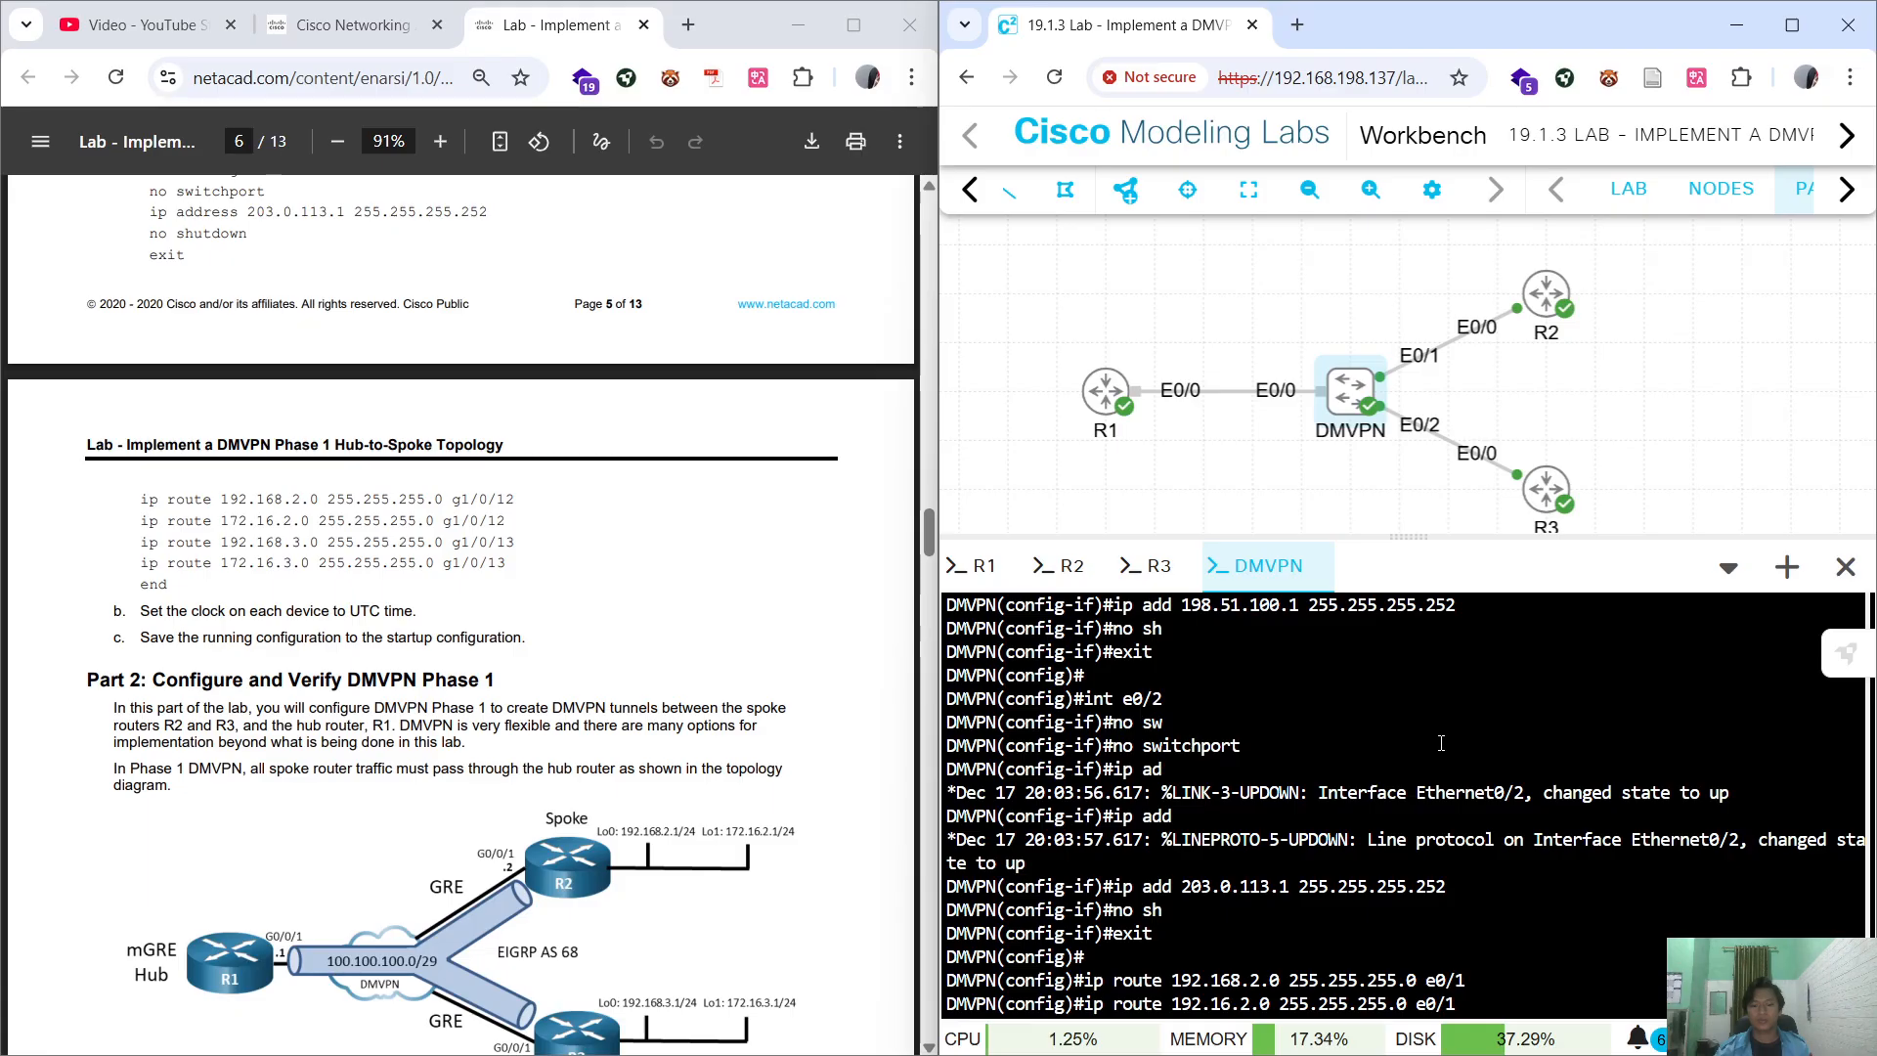
key("BackSpace")
type("7")
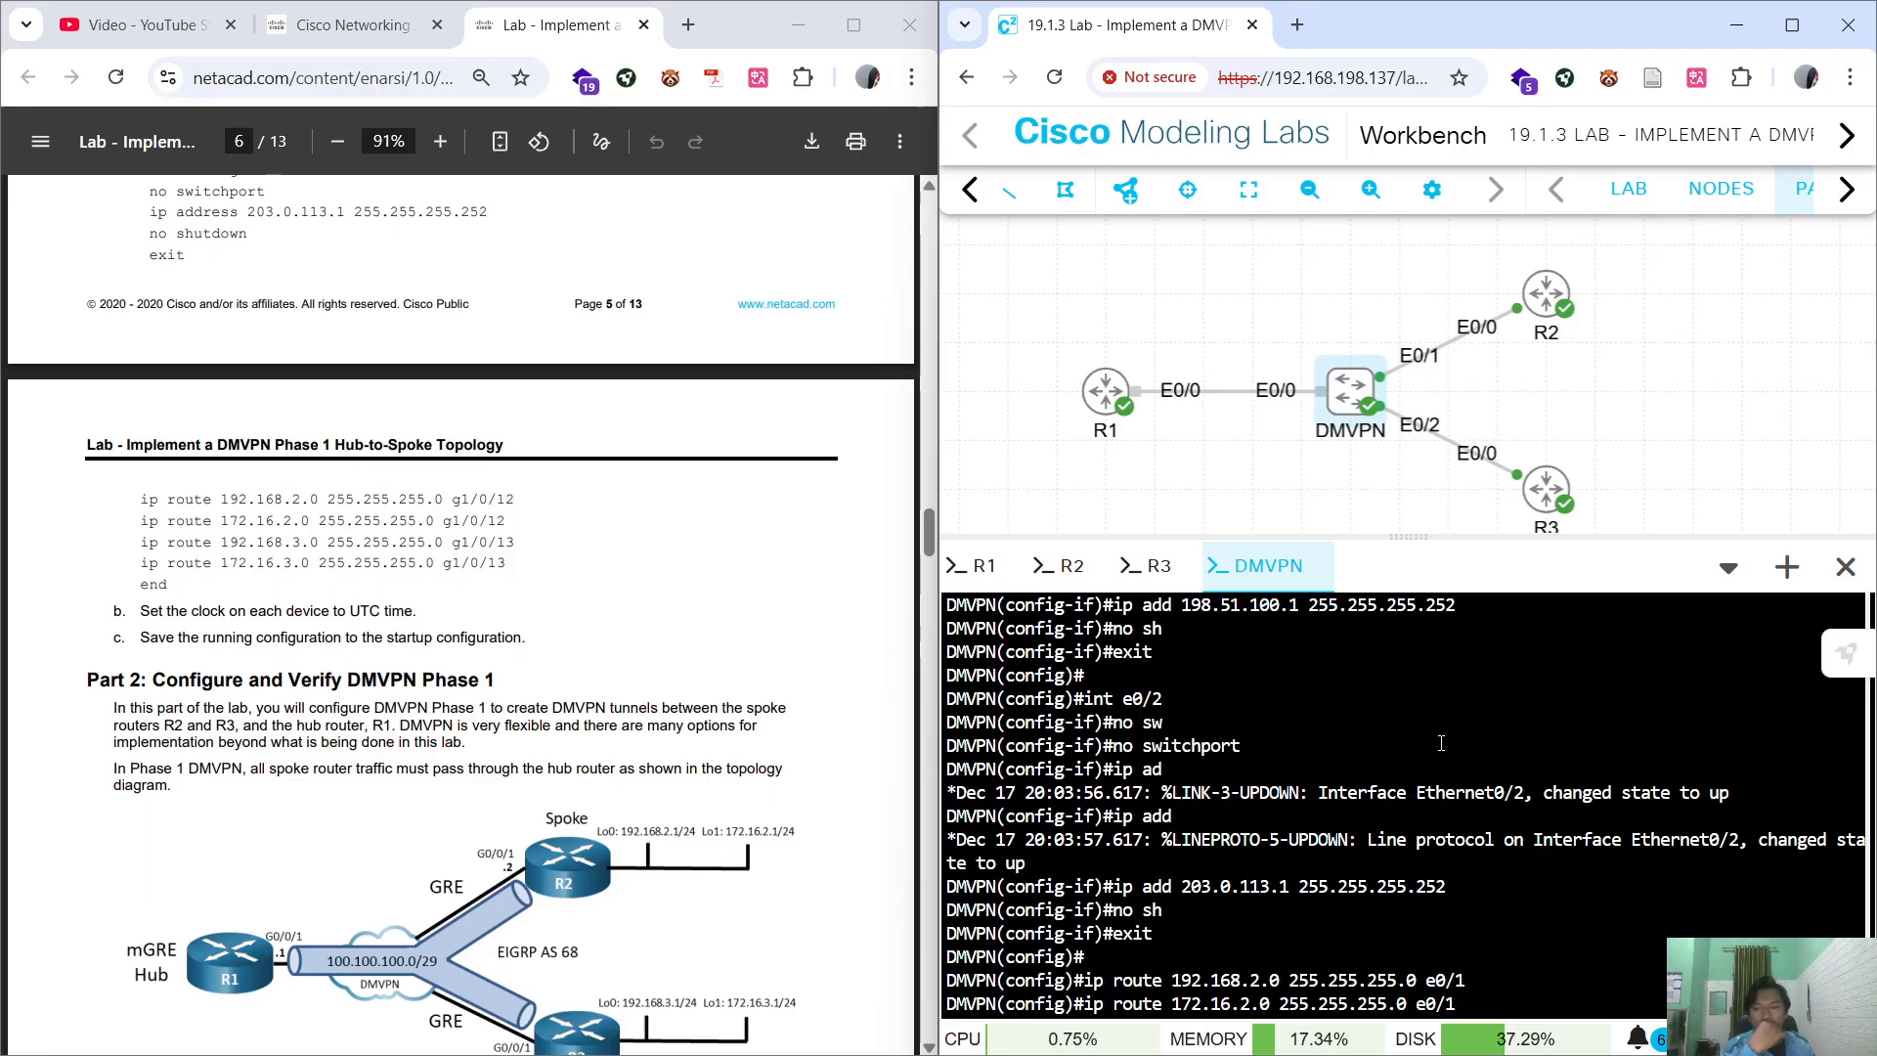
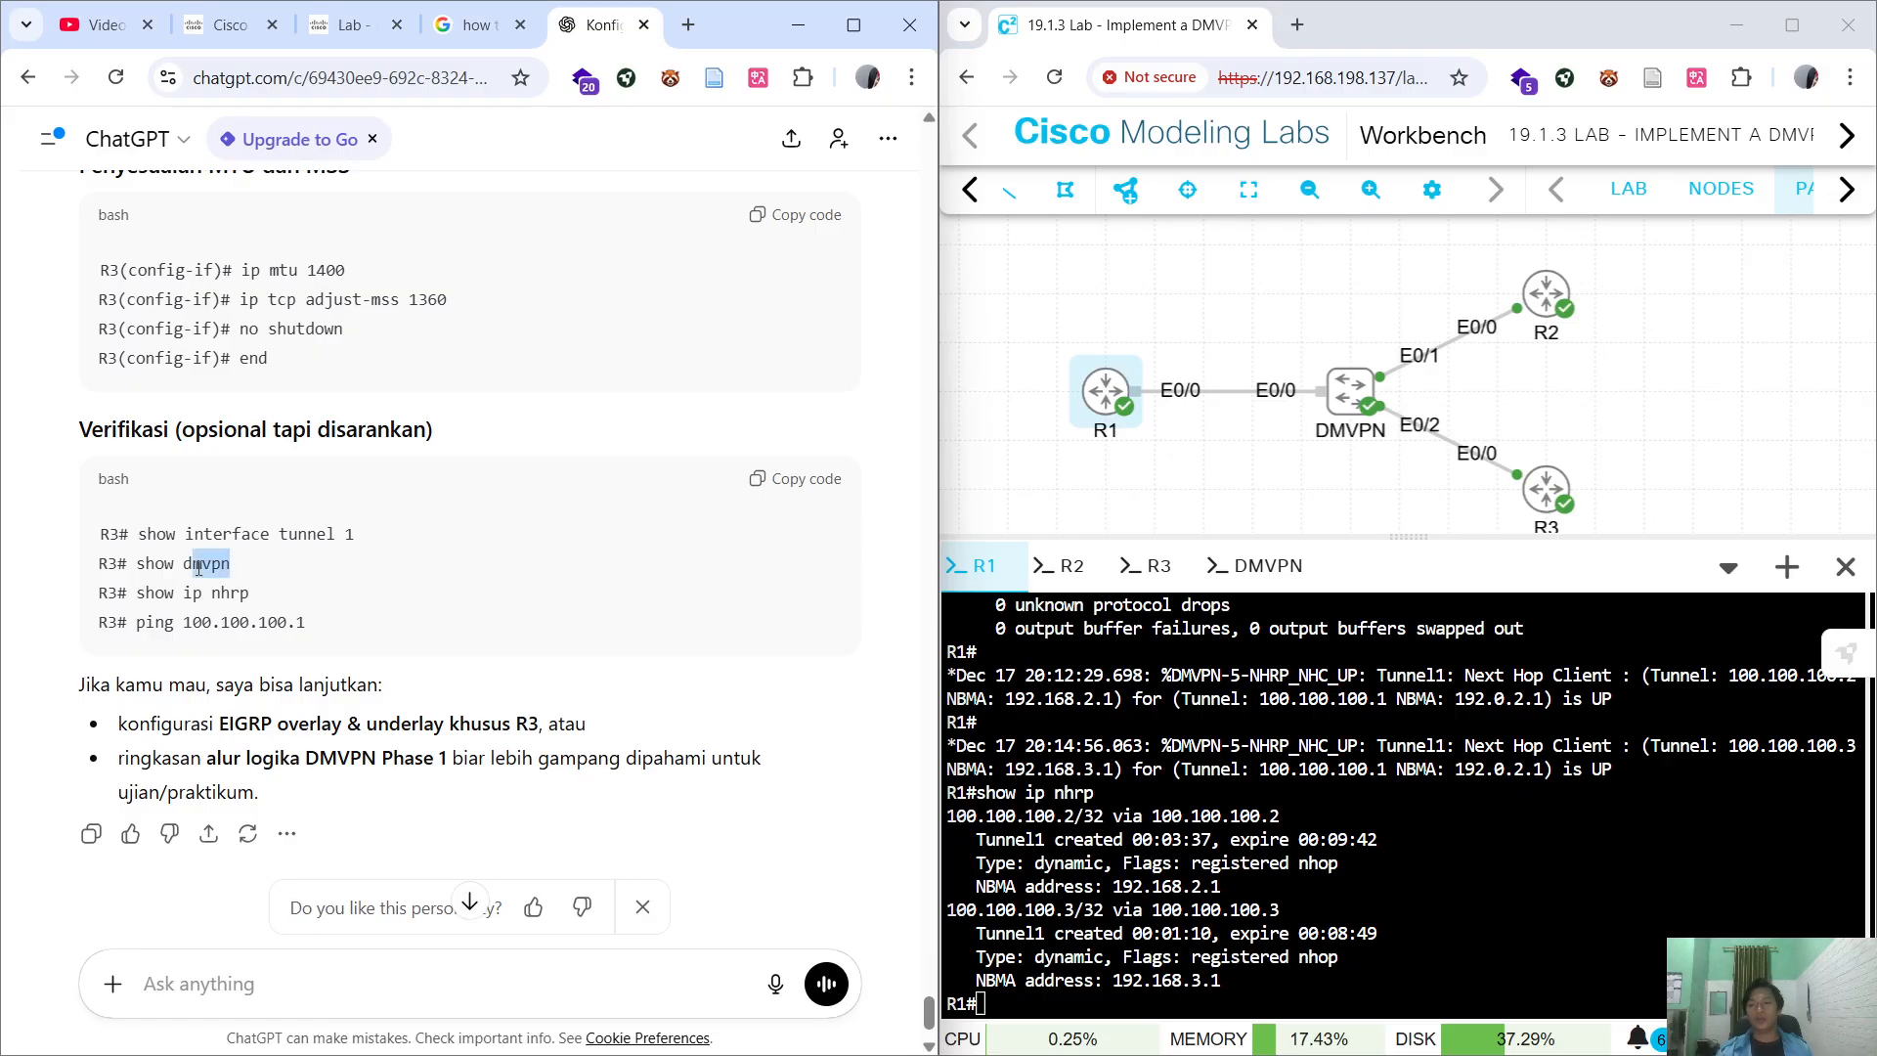
Run show dmvpn on R1 and examine the spoke peer entries.
left_click(1260, 869)
type("show dmvpn")
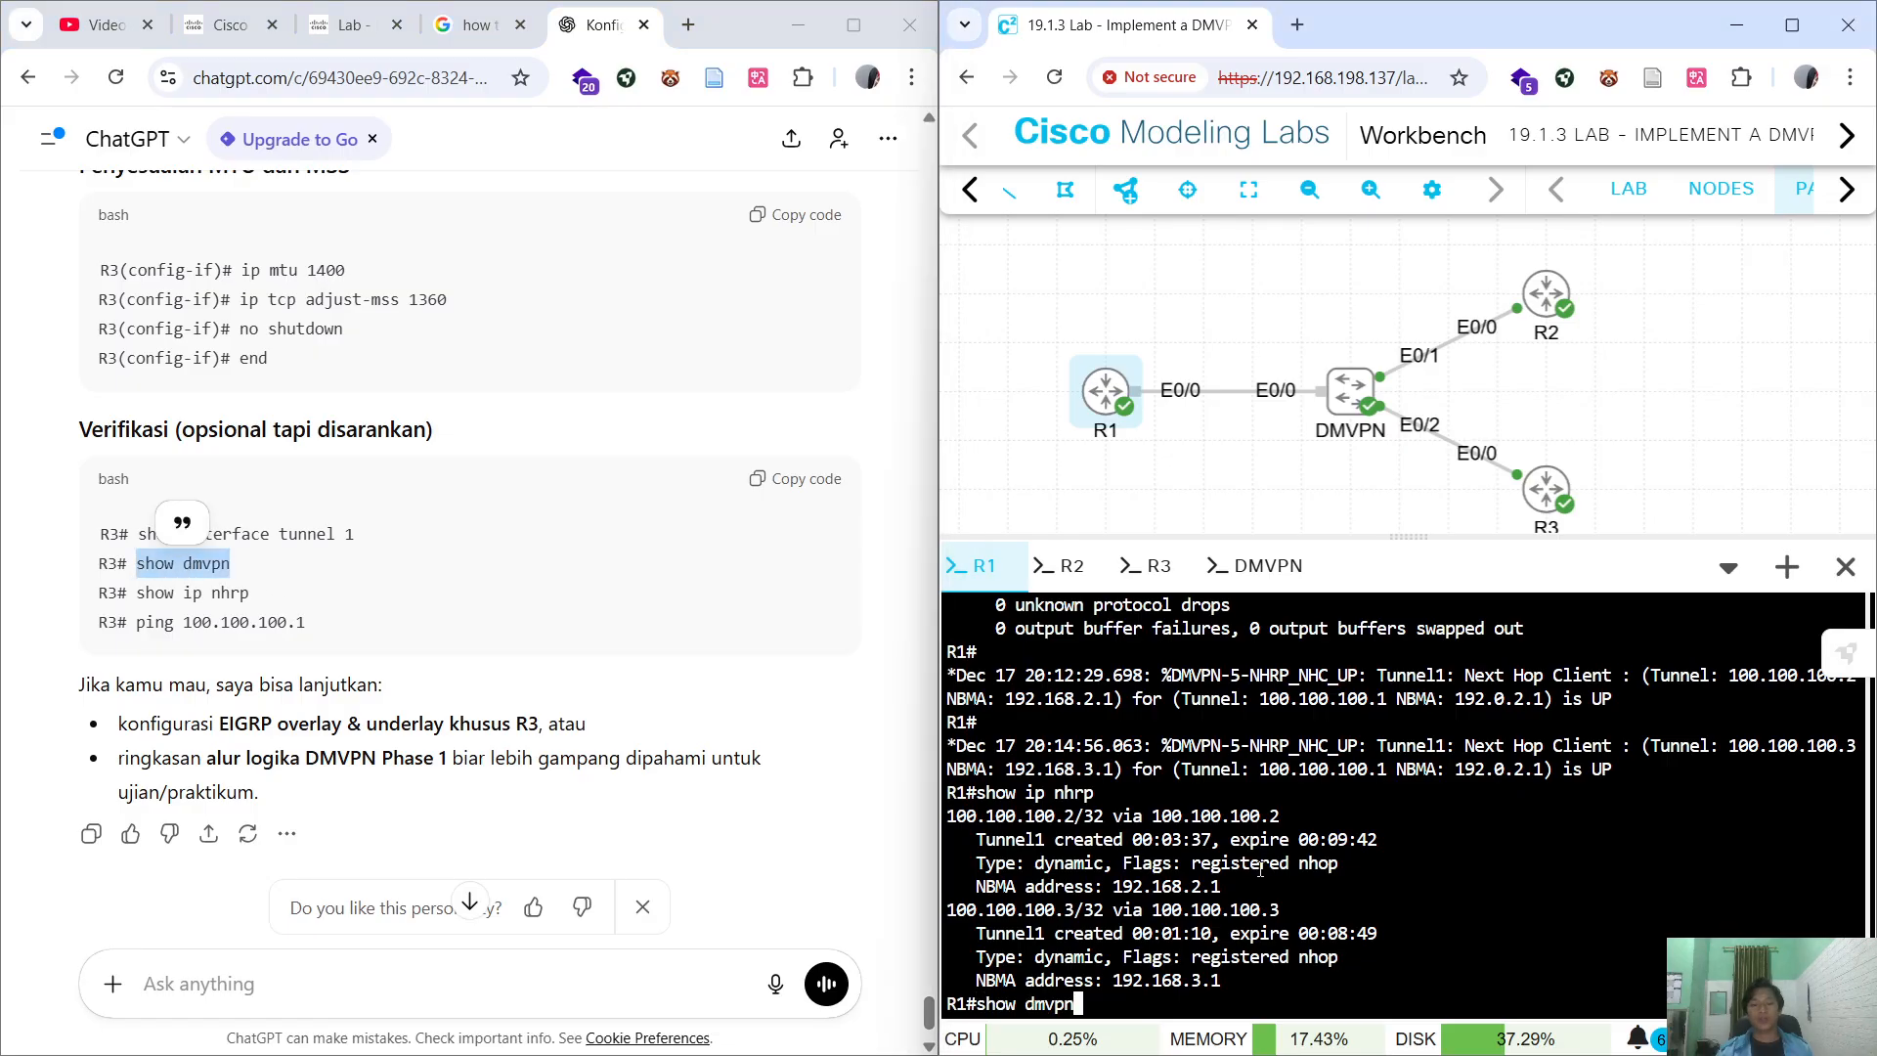
key("Return")
left_click_drag(995, 932, 1204, 929)
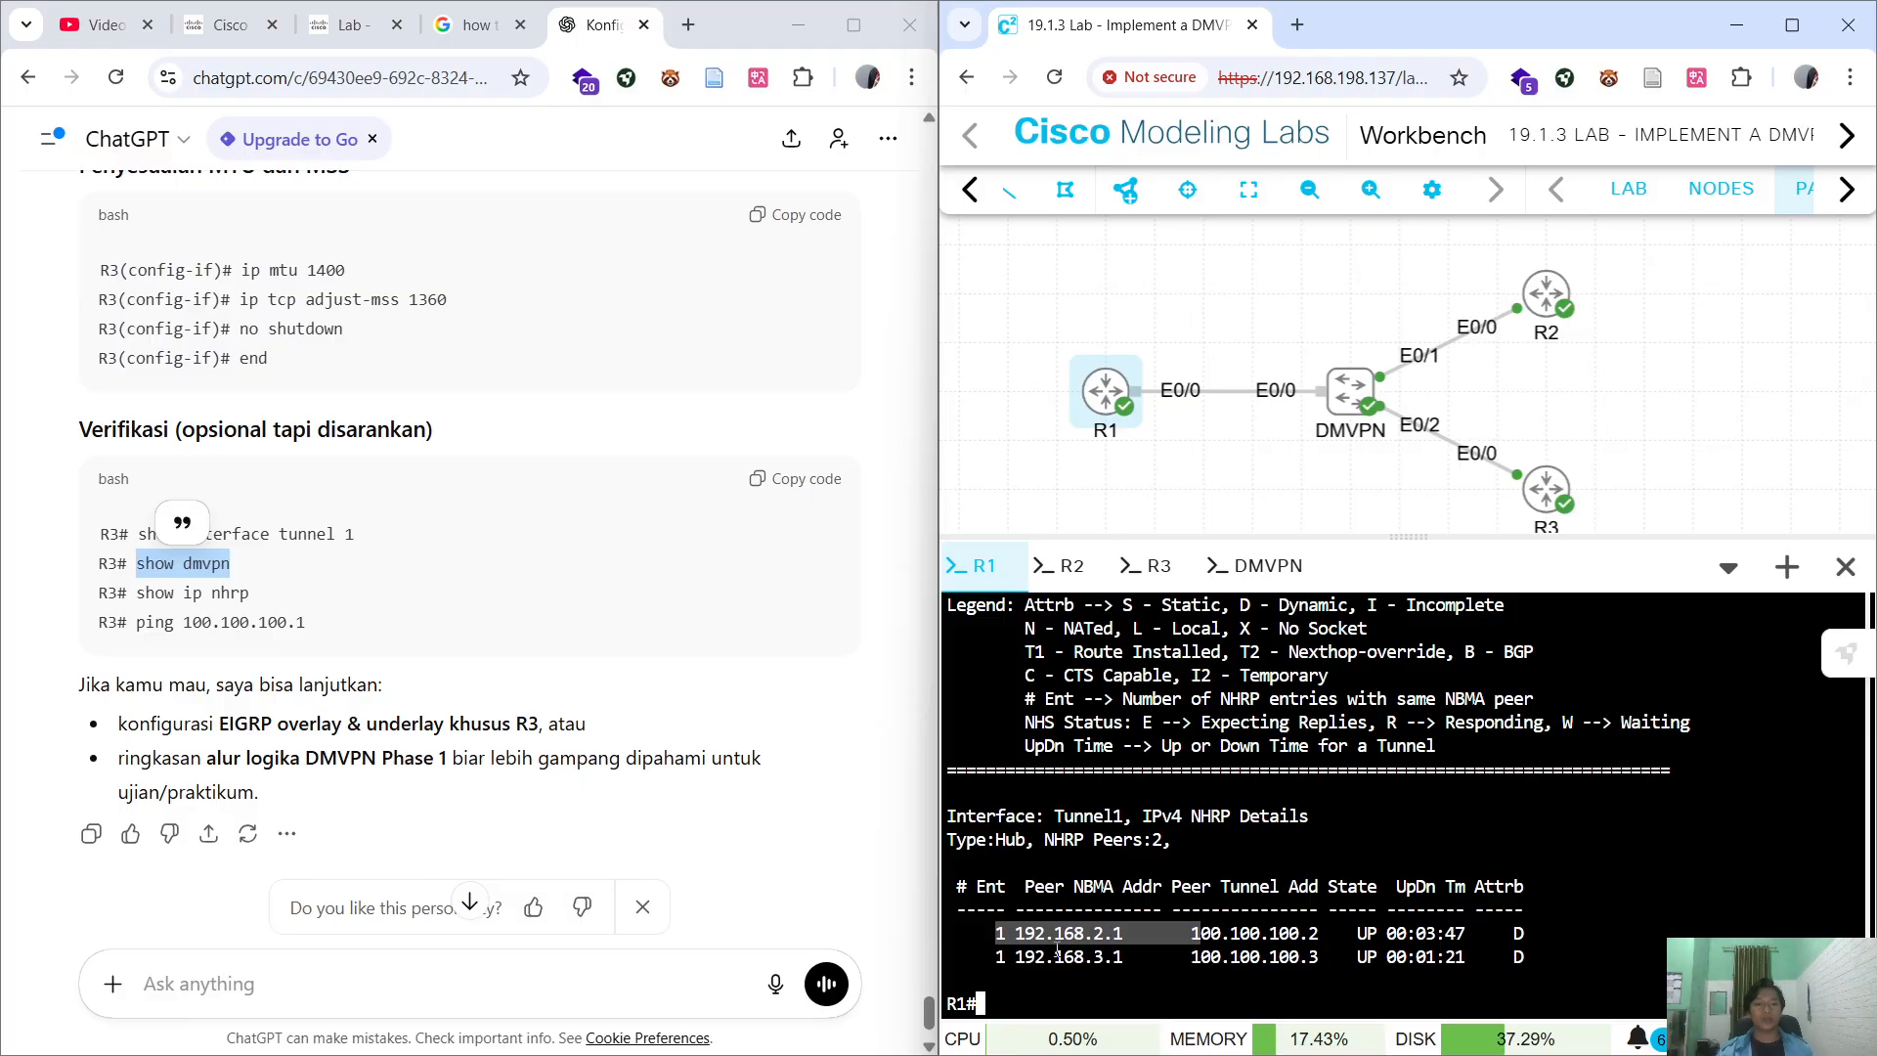
left_click_drag(1054, 950, 1158, 951)
Ping the hub tunnel address 100.100.100.1 from R3.
left_click(1153, 565)
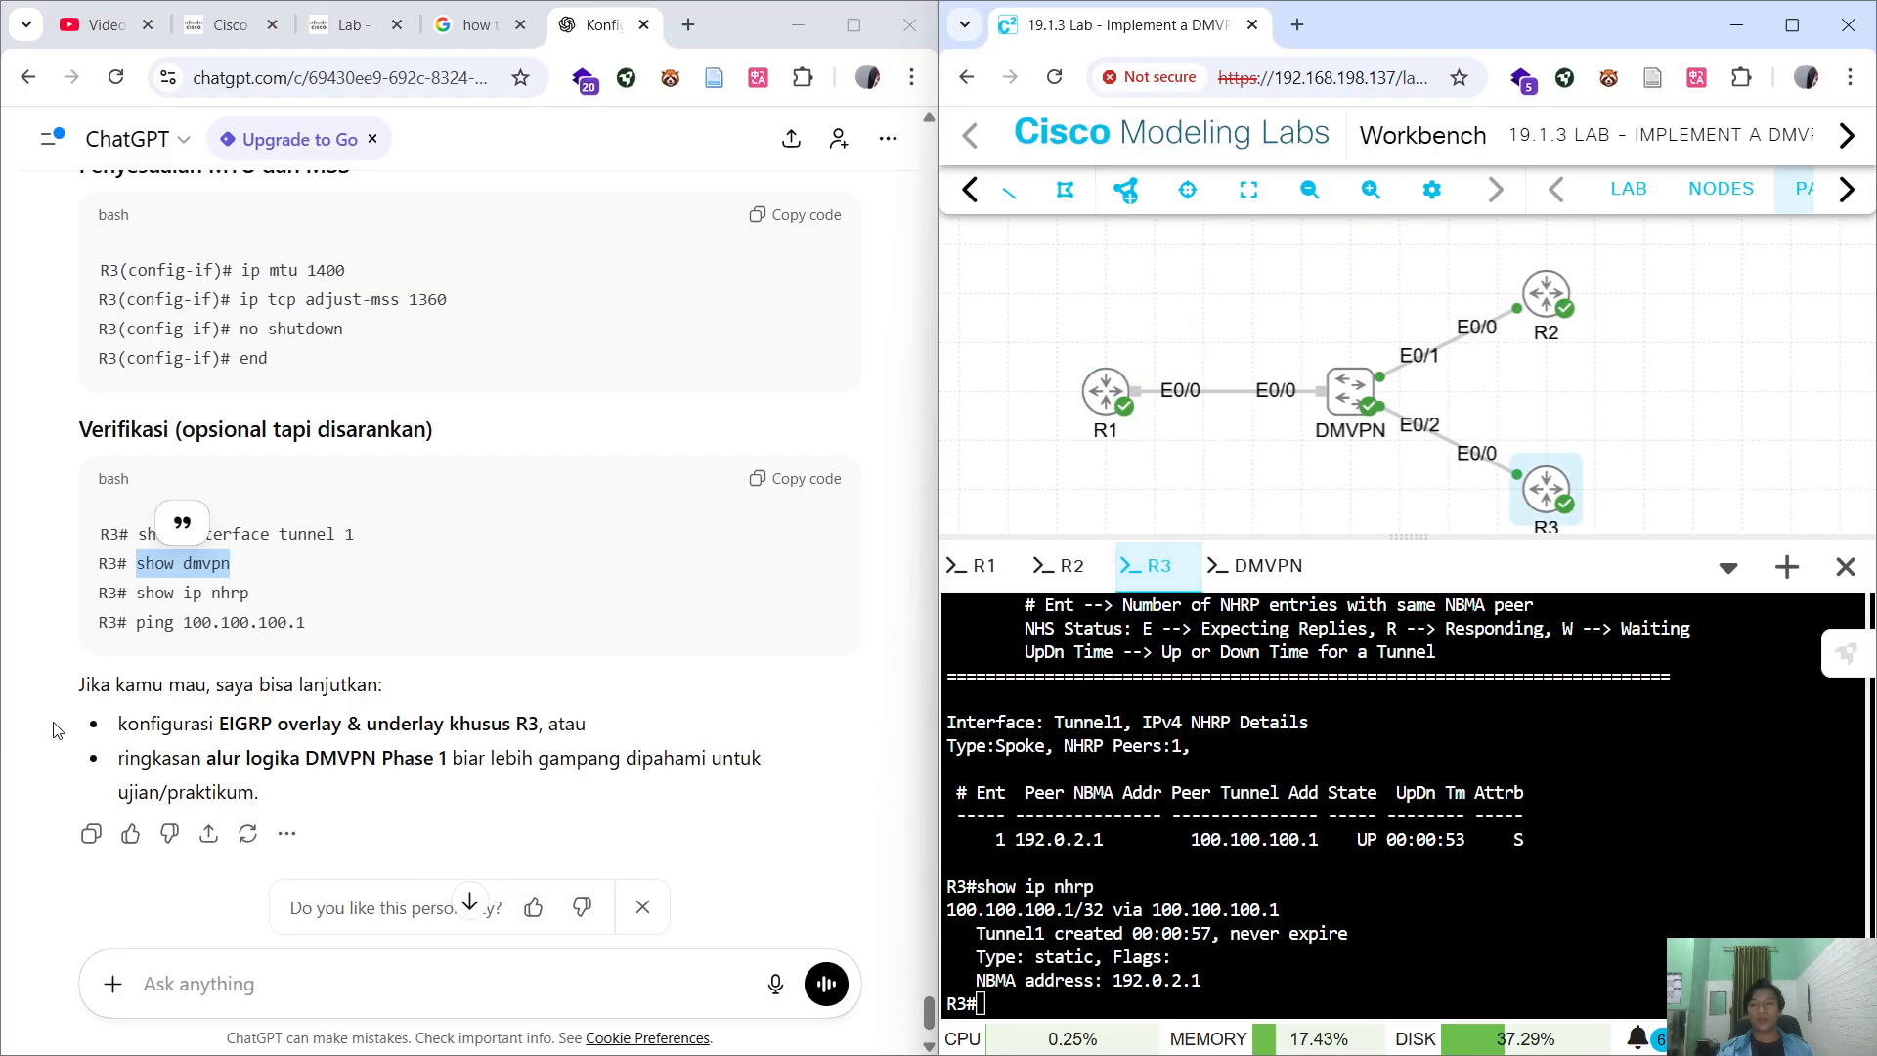
left_click_drag(137, 623, 305, 623)
key("ctrl+c")
left_click(1300, 1007)
key("ctrl+v")
key("Return")
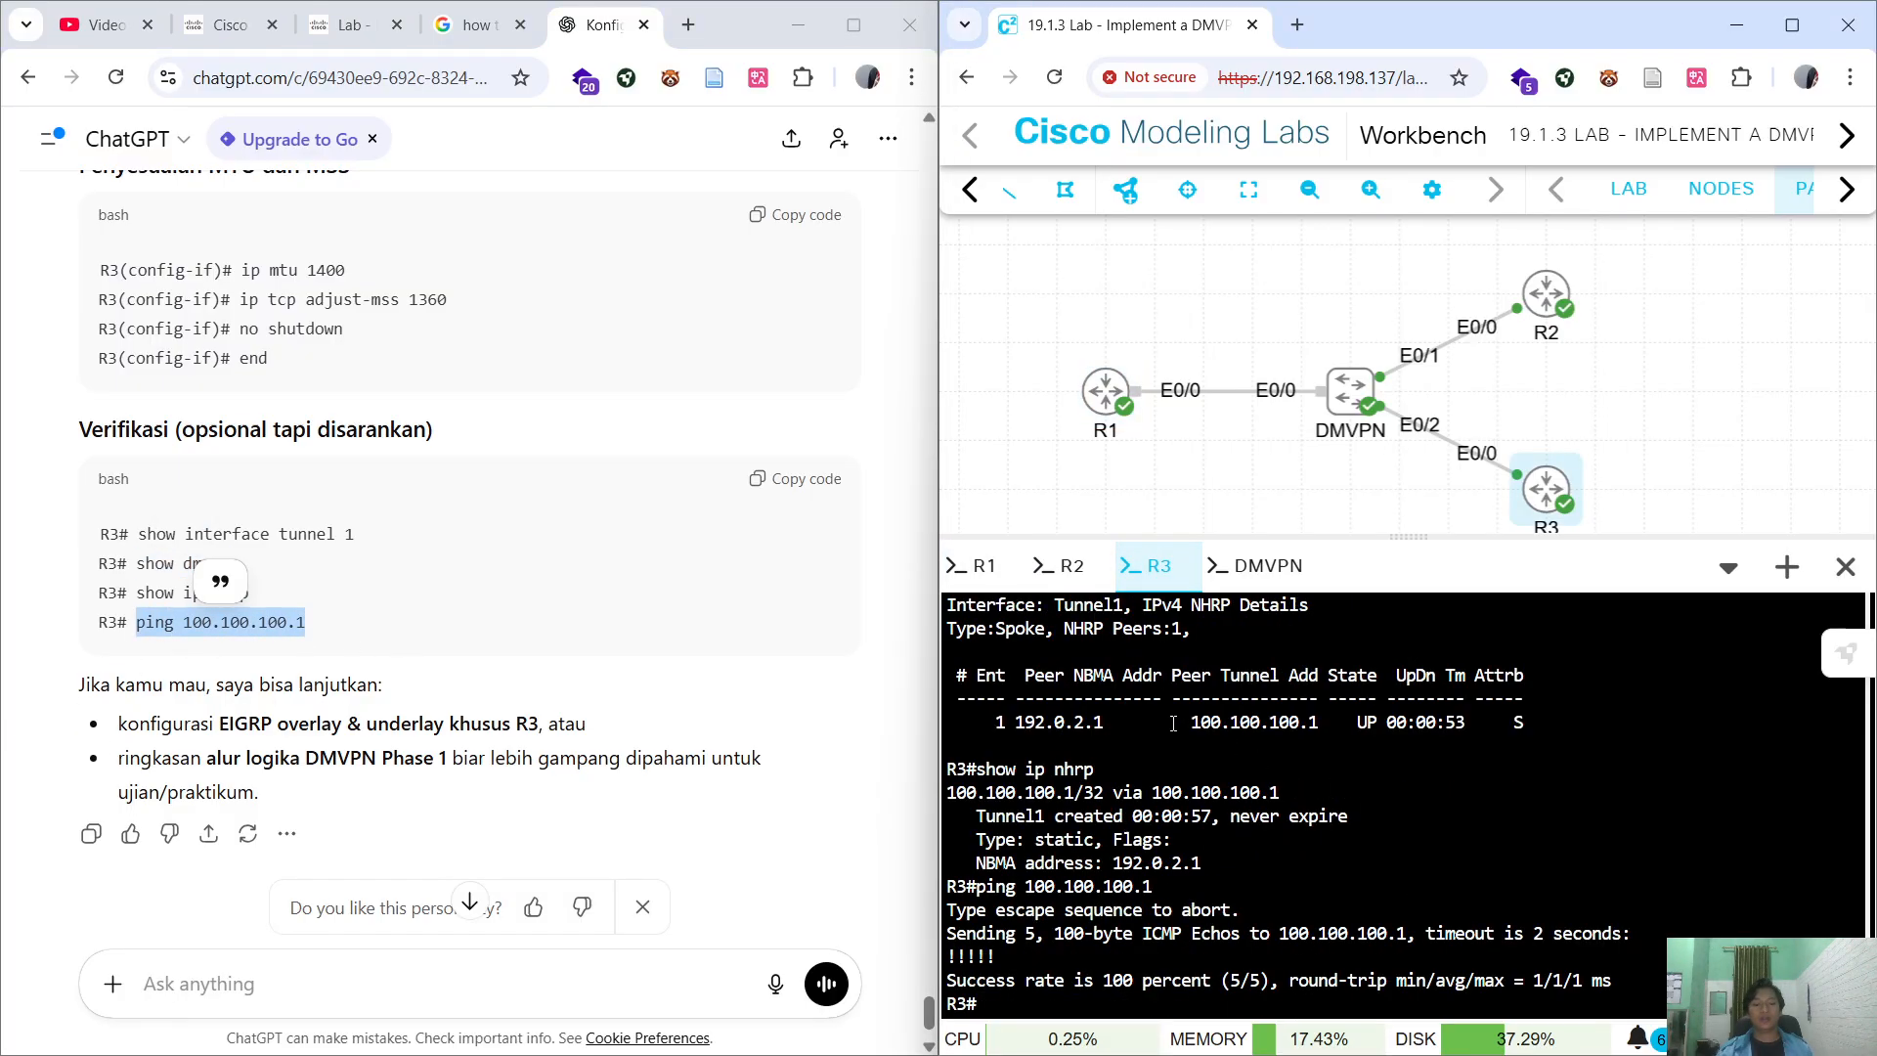
Ping the hub tunnel address 100.100.100.1 from R2.
left_click(1072, 565)
left_click(1215, 834)
key("ctrl+v")
key("Return")
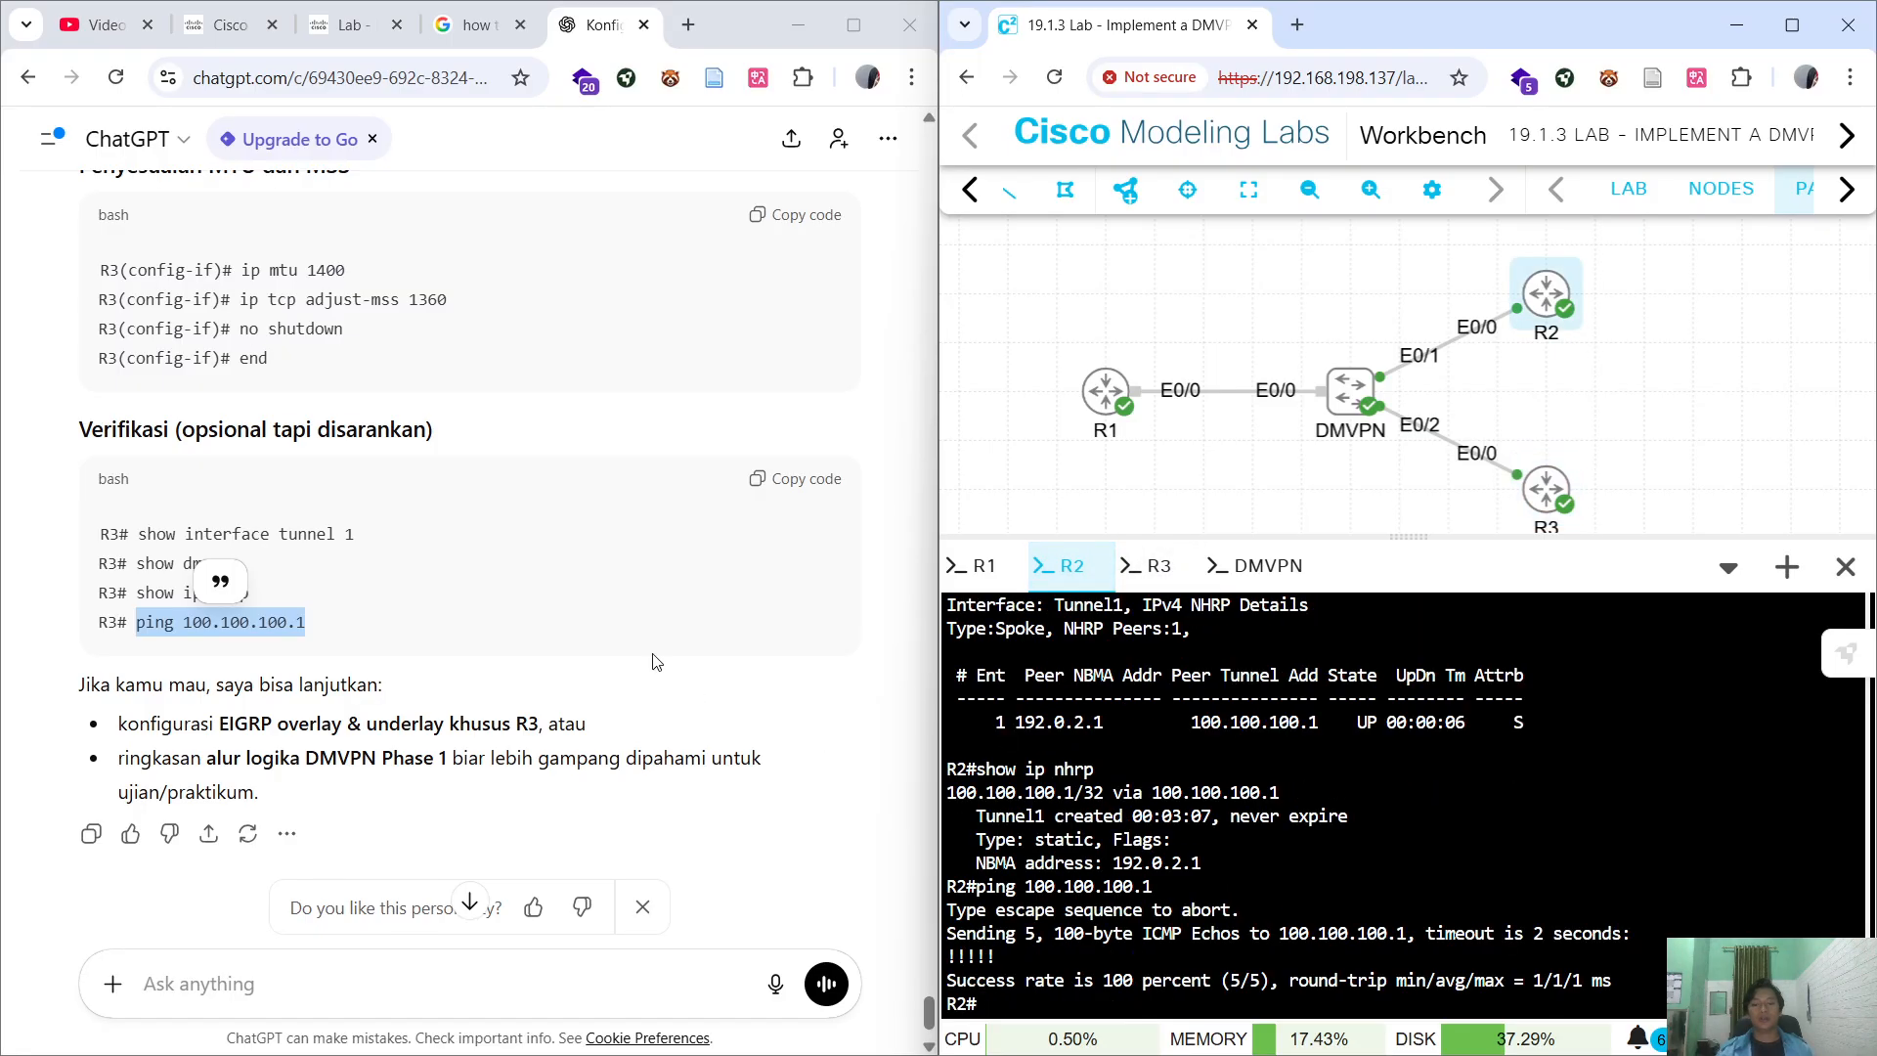
Compare the lab document's show dmvpn detail example with the DMVPN status output on R1.
left_click(363, 29)
scroll(451, 528, "down", 4)
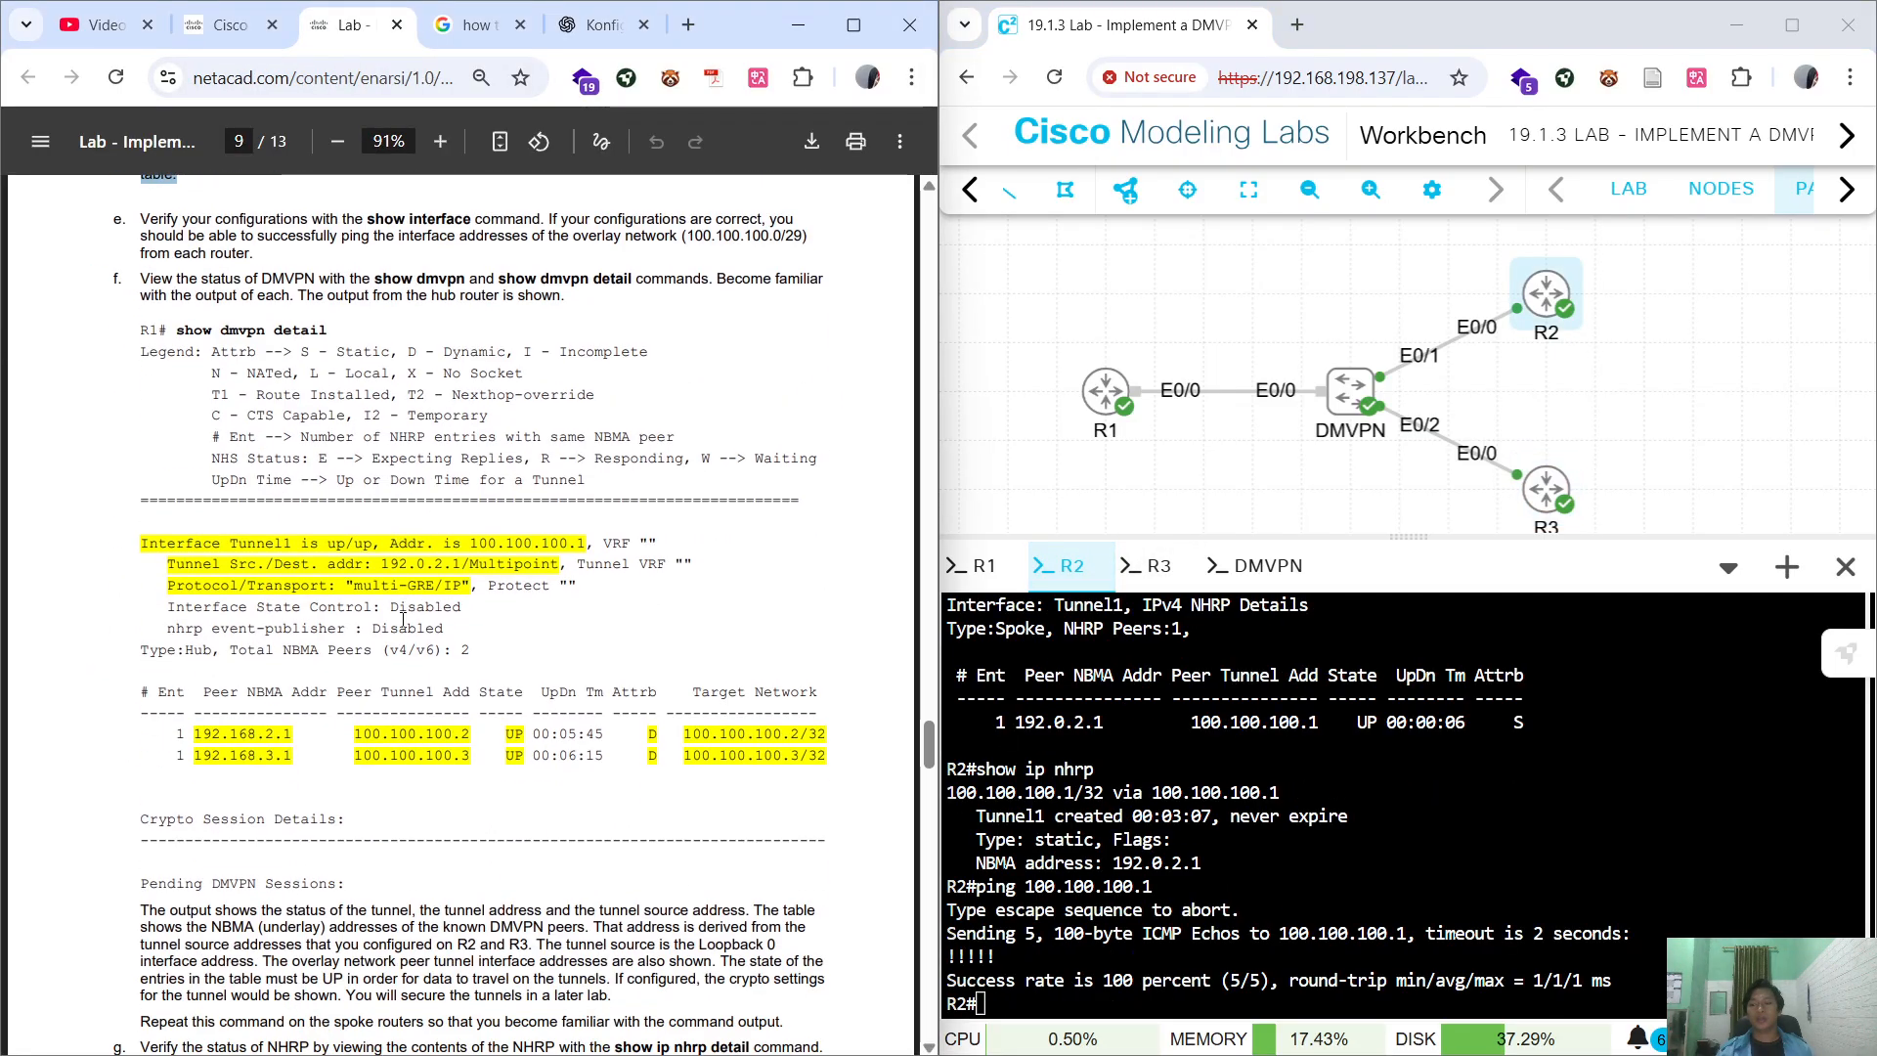
scroll(250, 416, "up", 2)
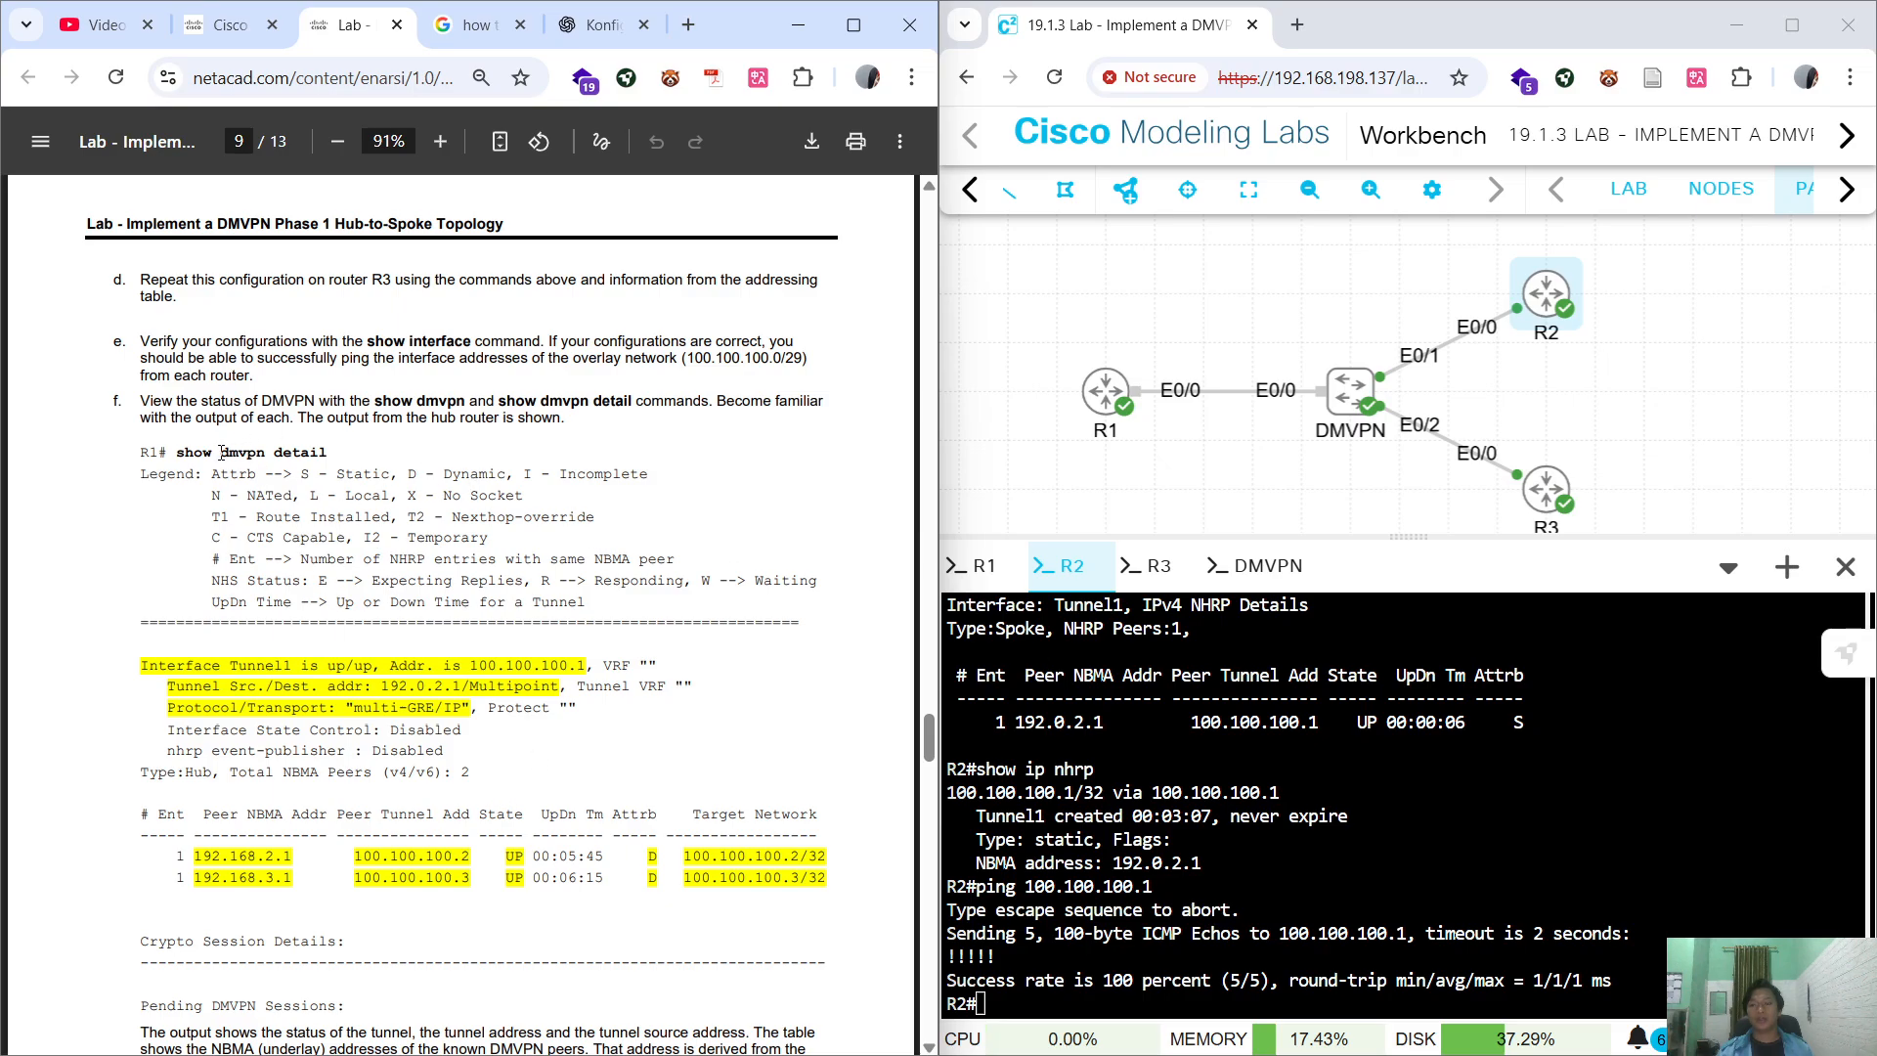
left_click(962, 578)
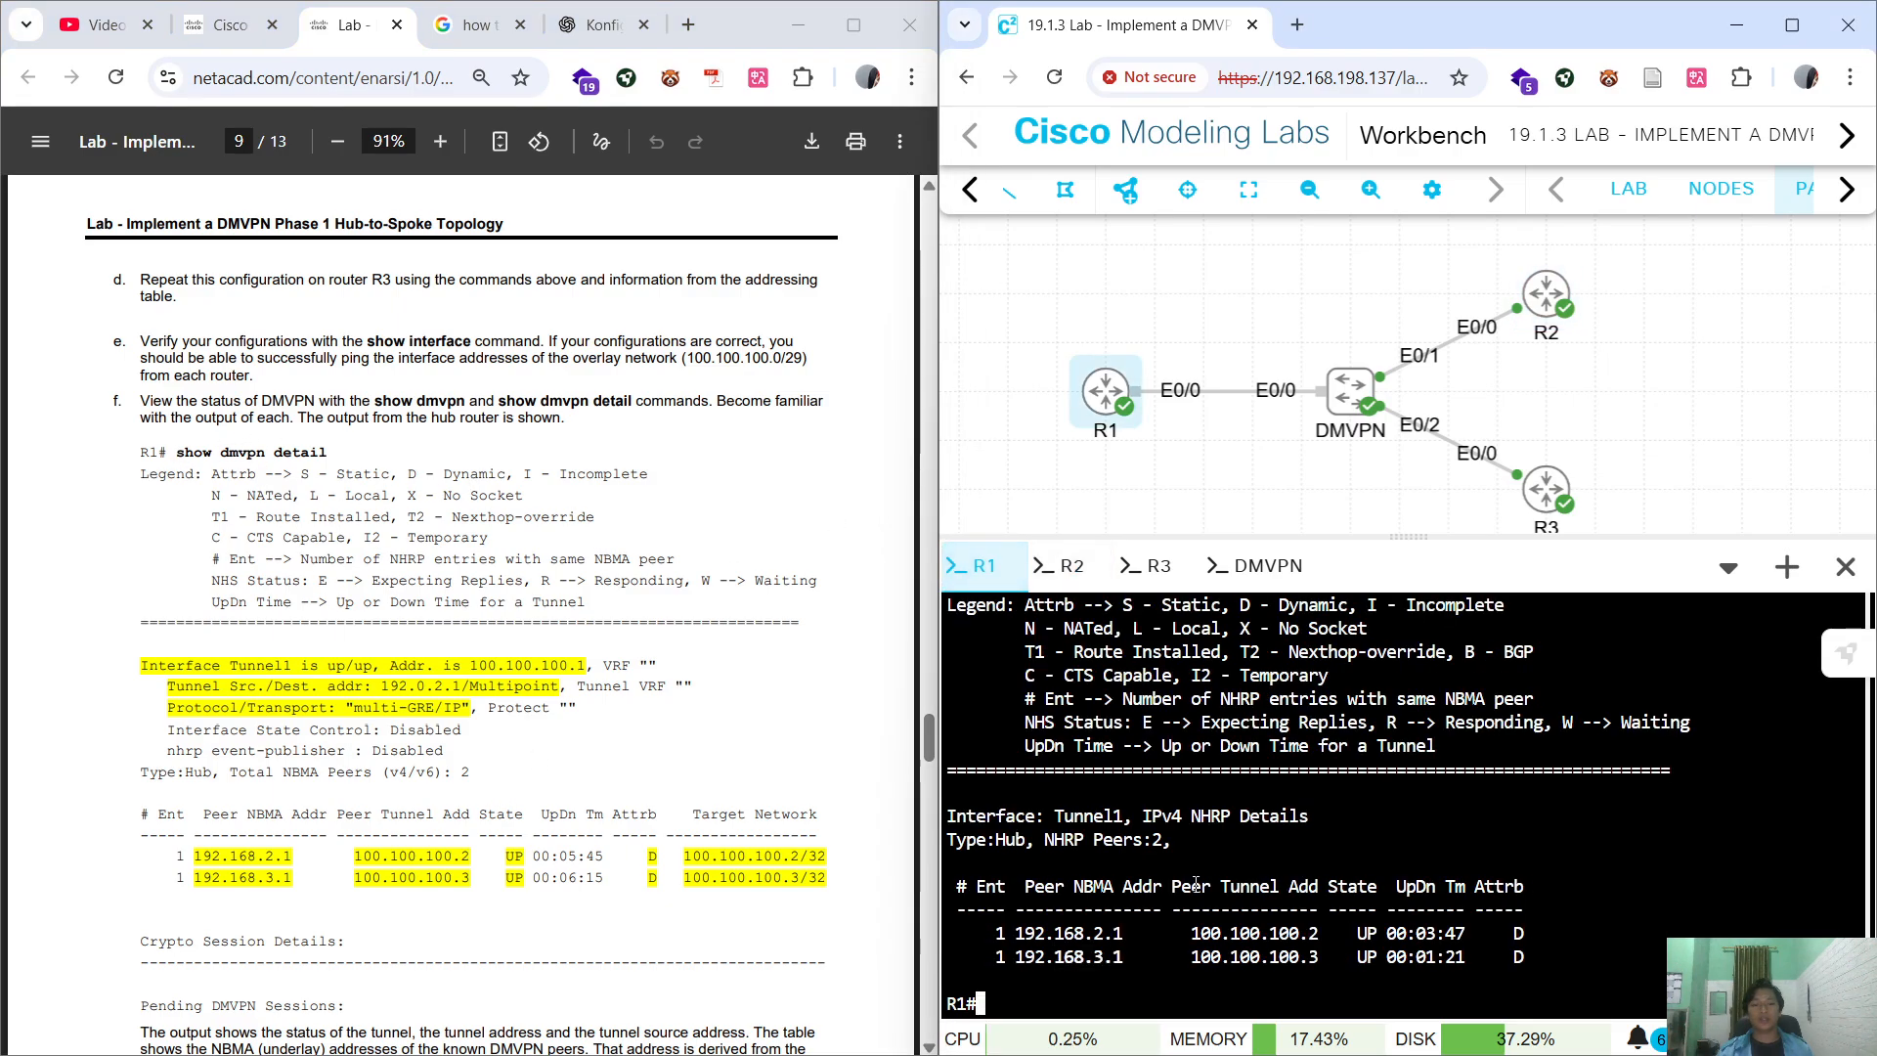
scroll(1095, 857, "up", 3)
scroll(1115, 838, "down", 3)
scroll(493, 630, "down", 8)
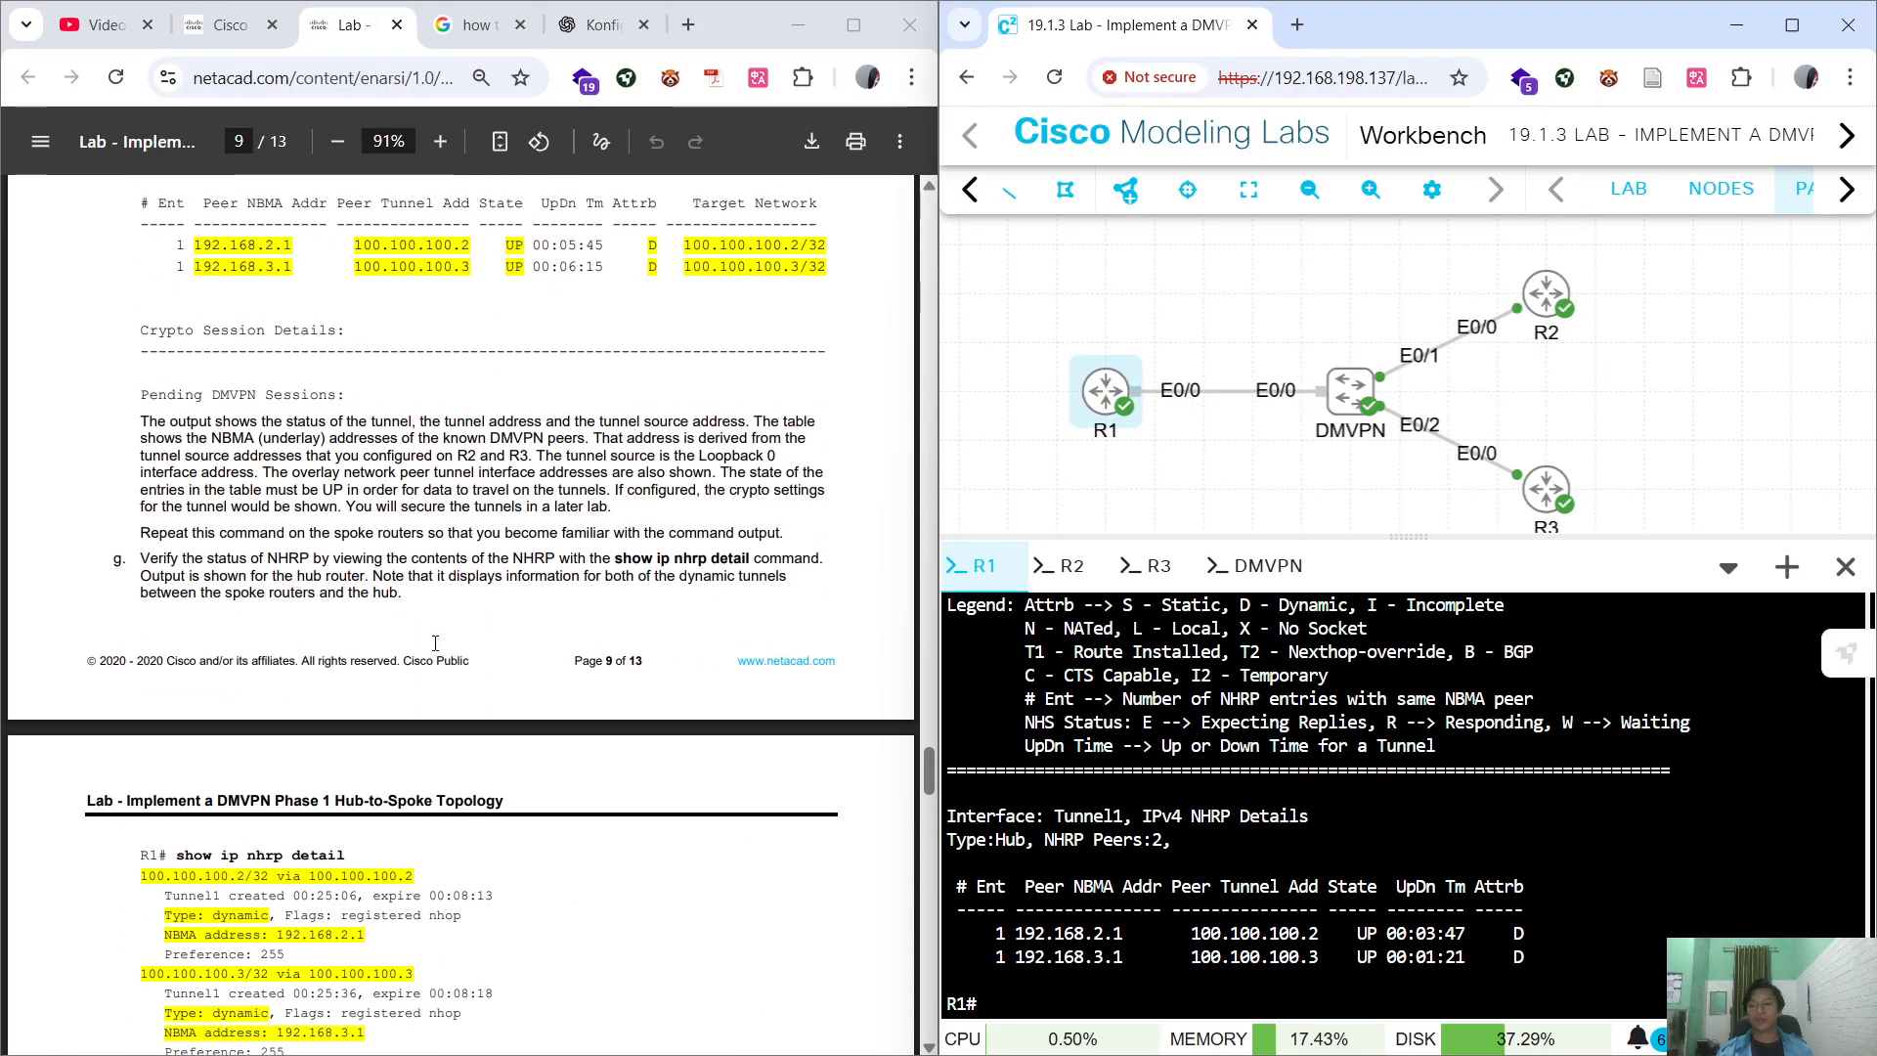
Run the lab document's show ip nhrp detail command on R1 and examine the two spoke entries.
left_click_drag(178, 608, 356, 606)
key("ctrl+c")
left_click(1355, 846)
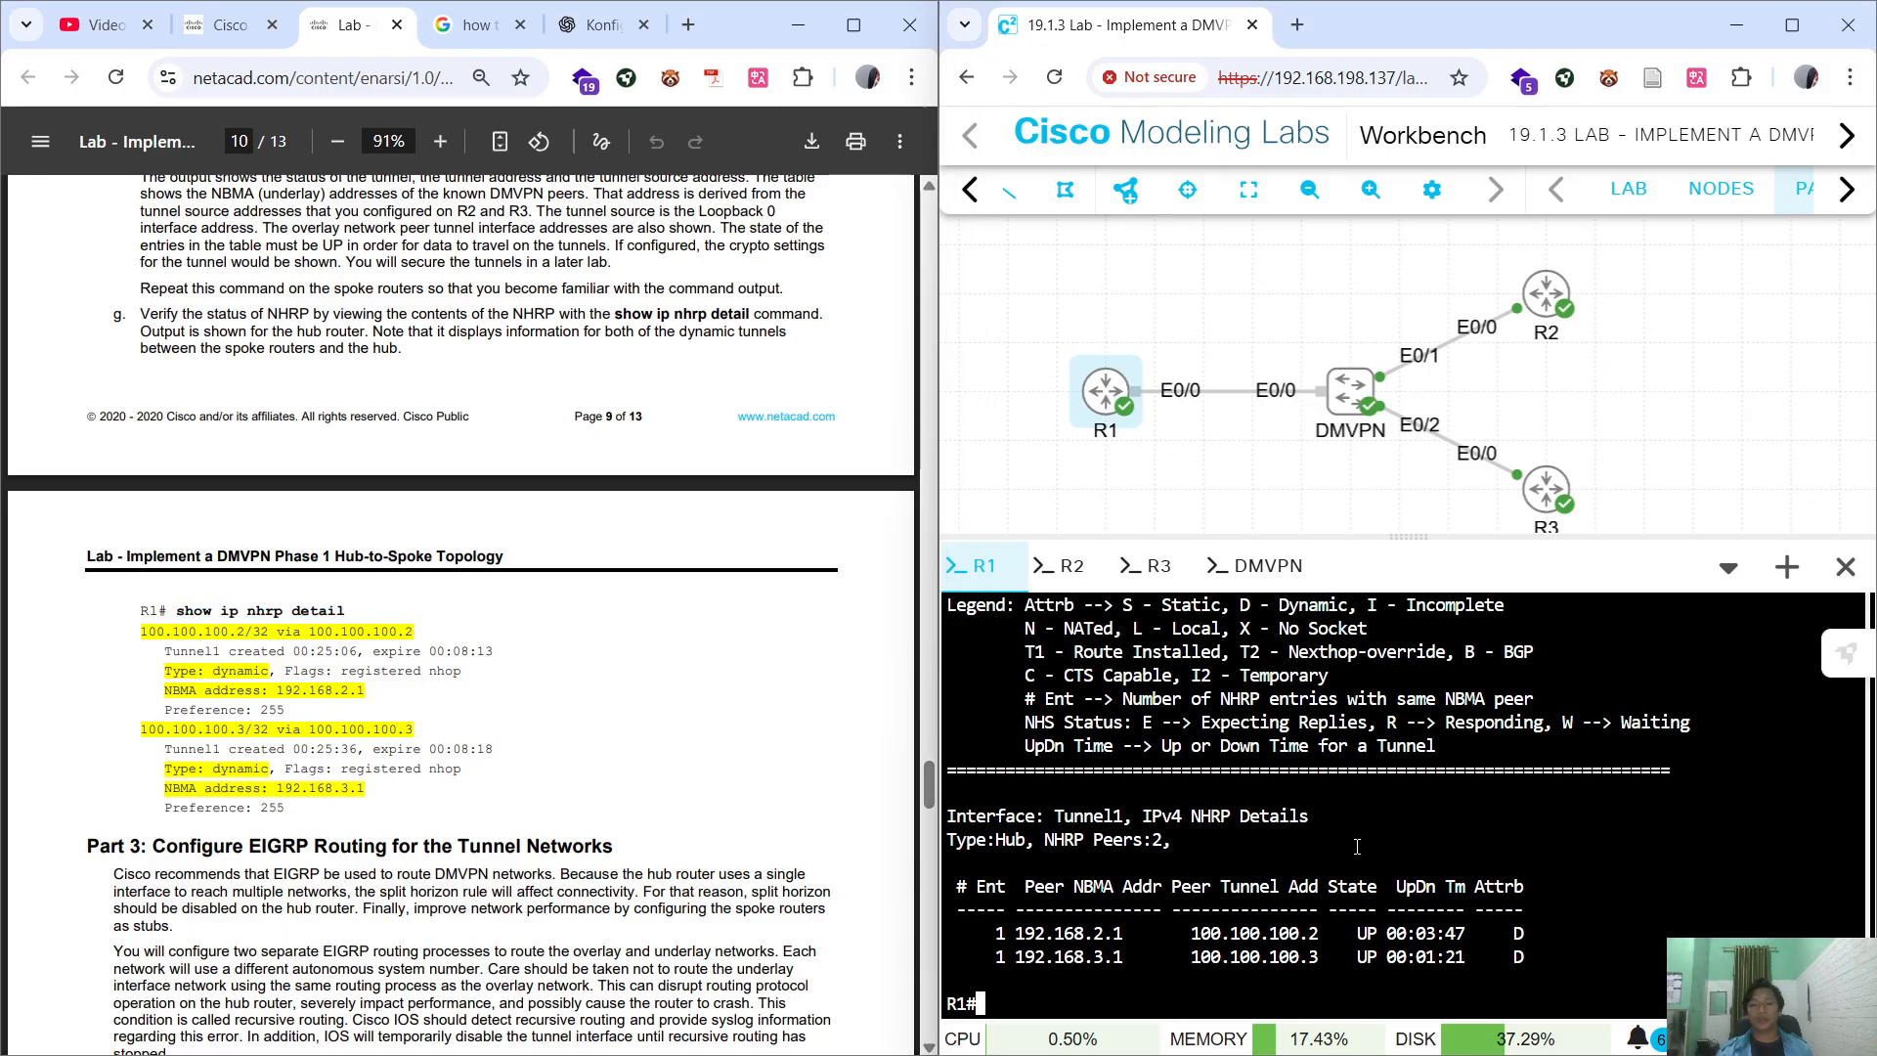
key("ctrl+v")
key("Return")
scroll(1095, 760, "up", 2)
scroll(1024, 768, "down", 2)
left_click_drag(964, 768, 1264, 767)
left_click_drag(997, 885, 1354, 886)
Copy the router default-route removal command from Part 3 of the lab document and adapt it to no ip route 0.0.0.0 0.0.0.0 e0/0.
scroll(633, 761, "down", 3)
scroll(633, 760, "down", 3)
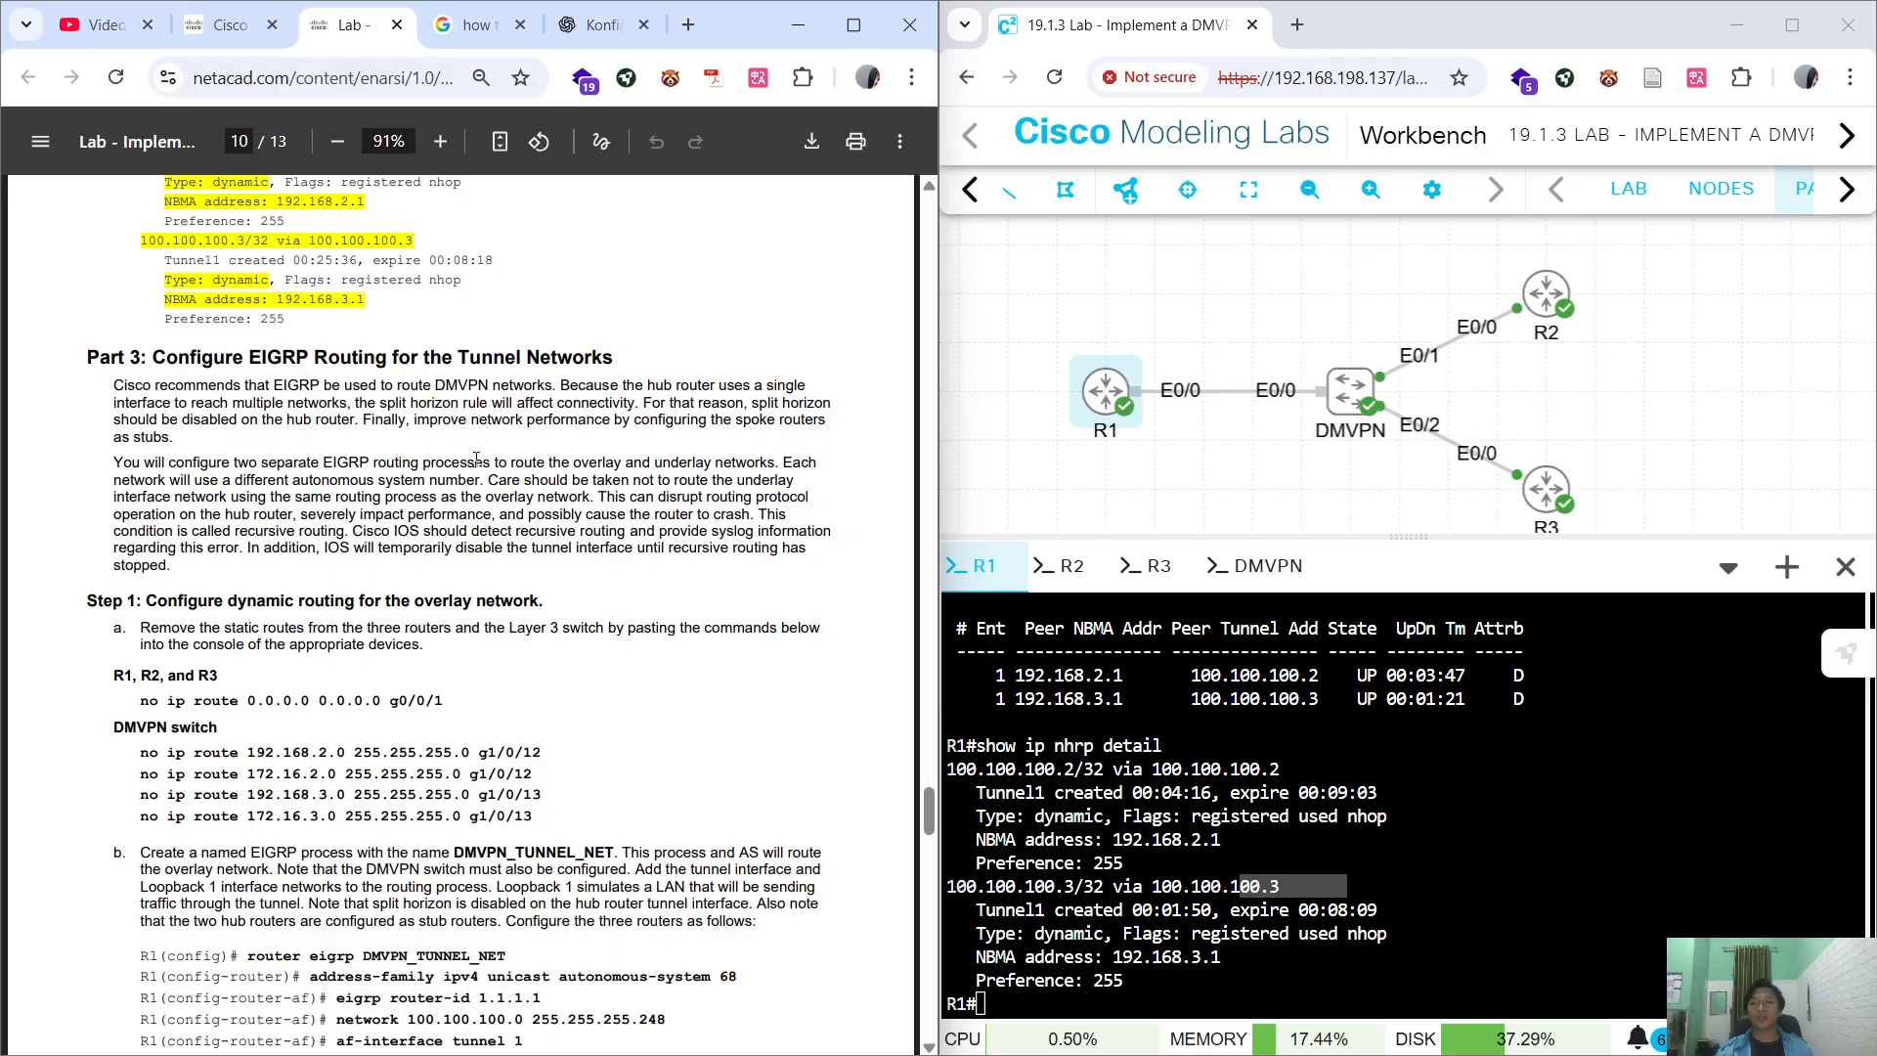
scroll(323, 554, "down", 1)
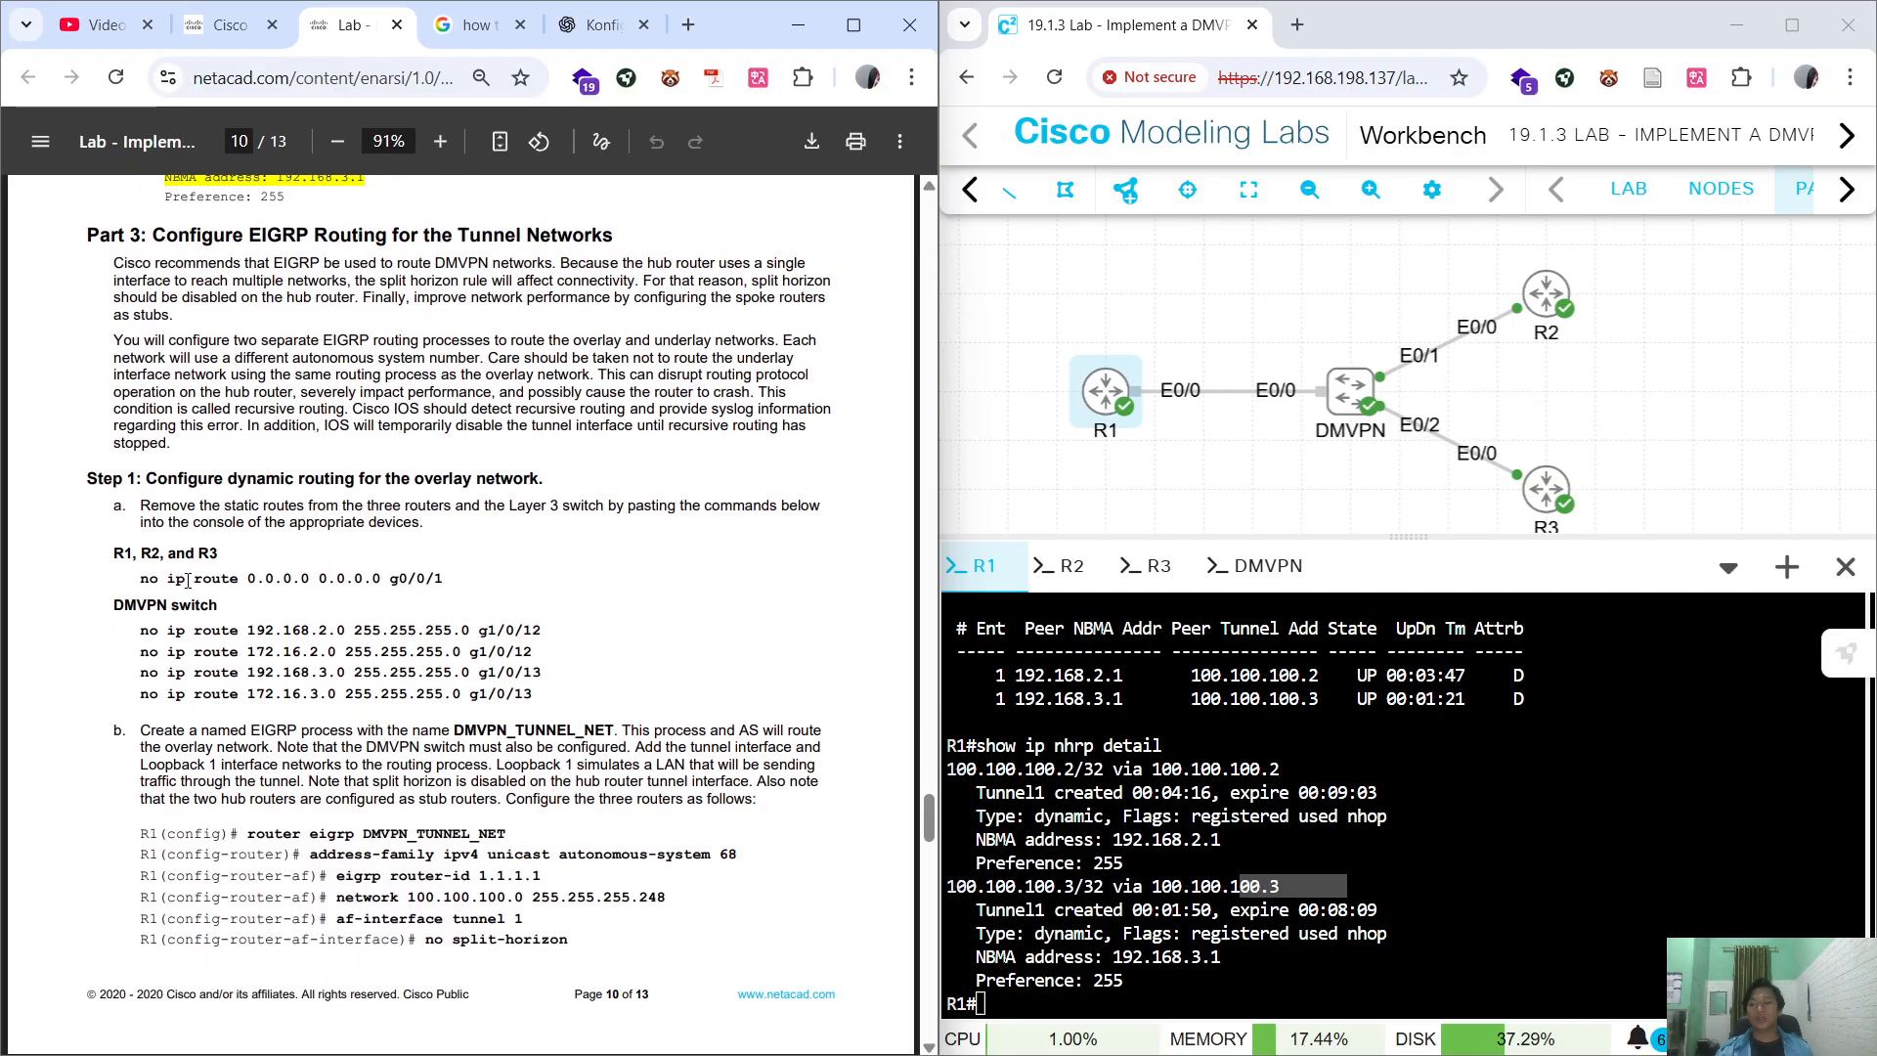
left_click_drag(140, 580, 449, 573)
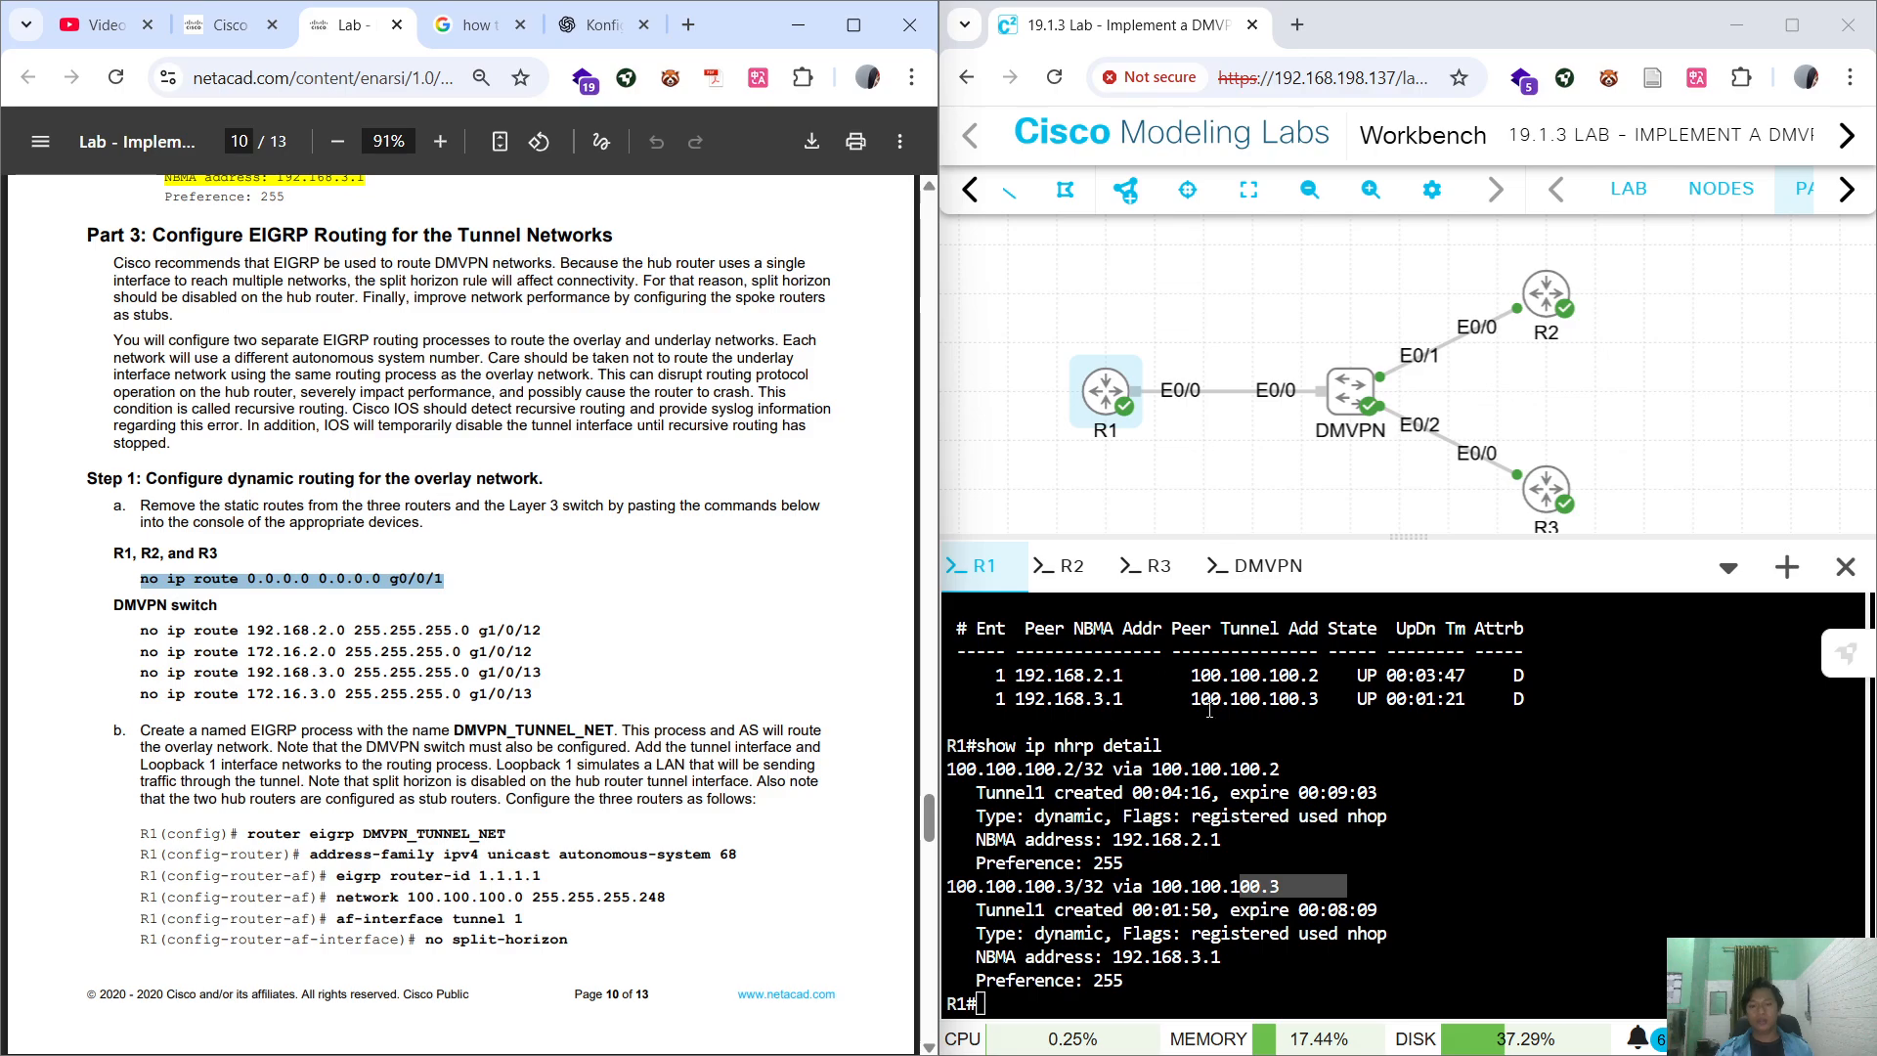
left_click(687, 25)
key("ctrl+v")
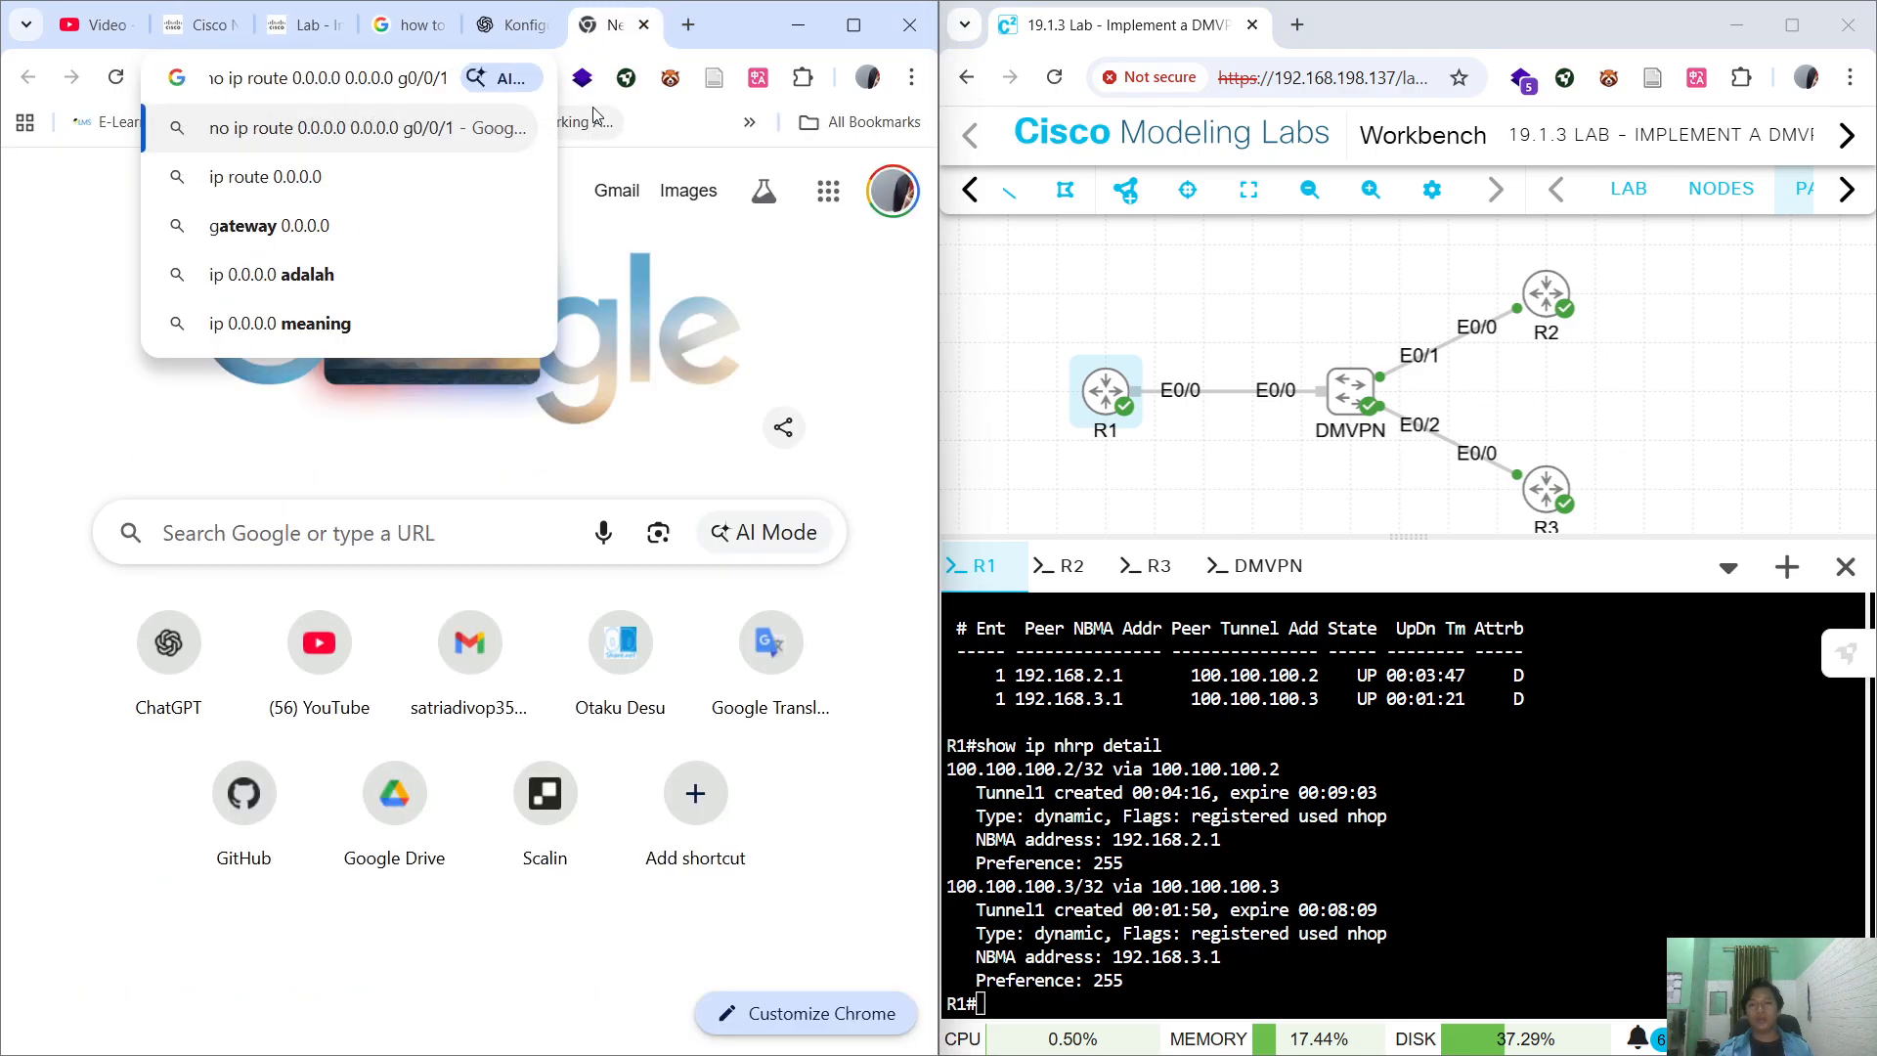
key("BackSpace")
key("BackSpace")
key("BackSpace")
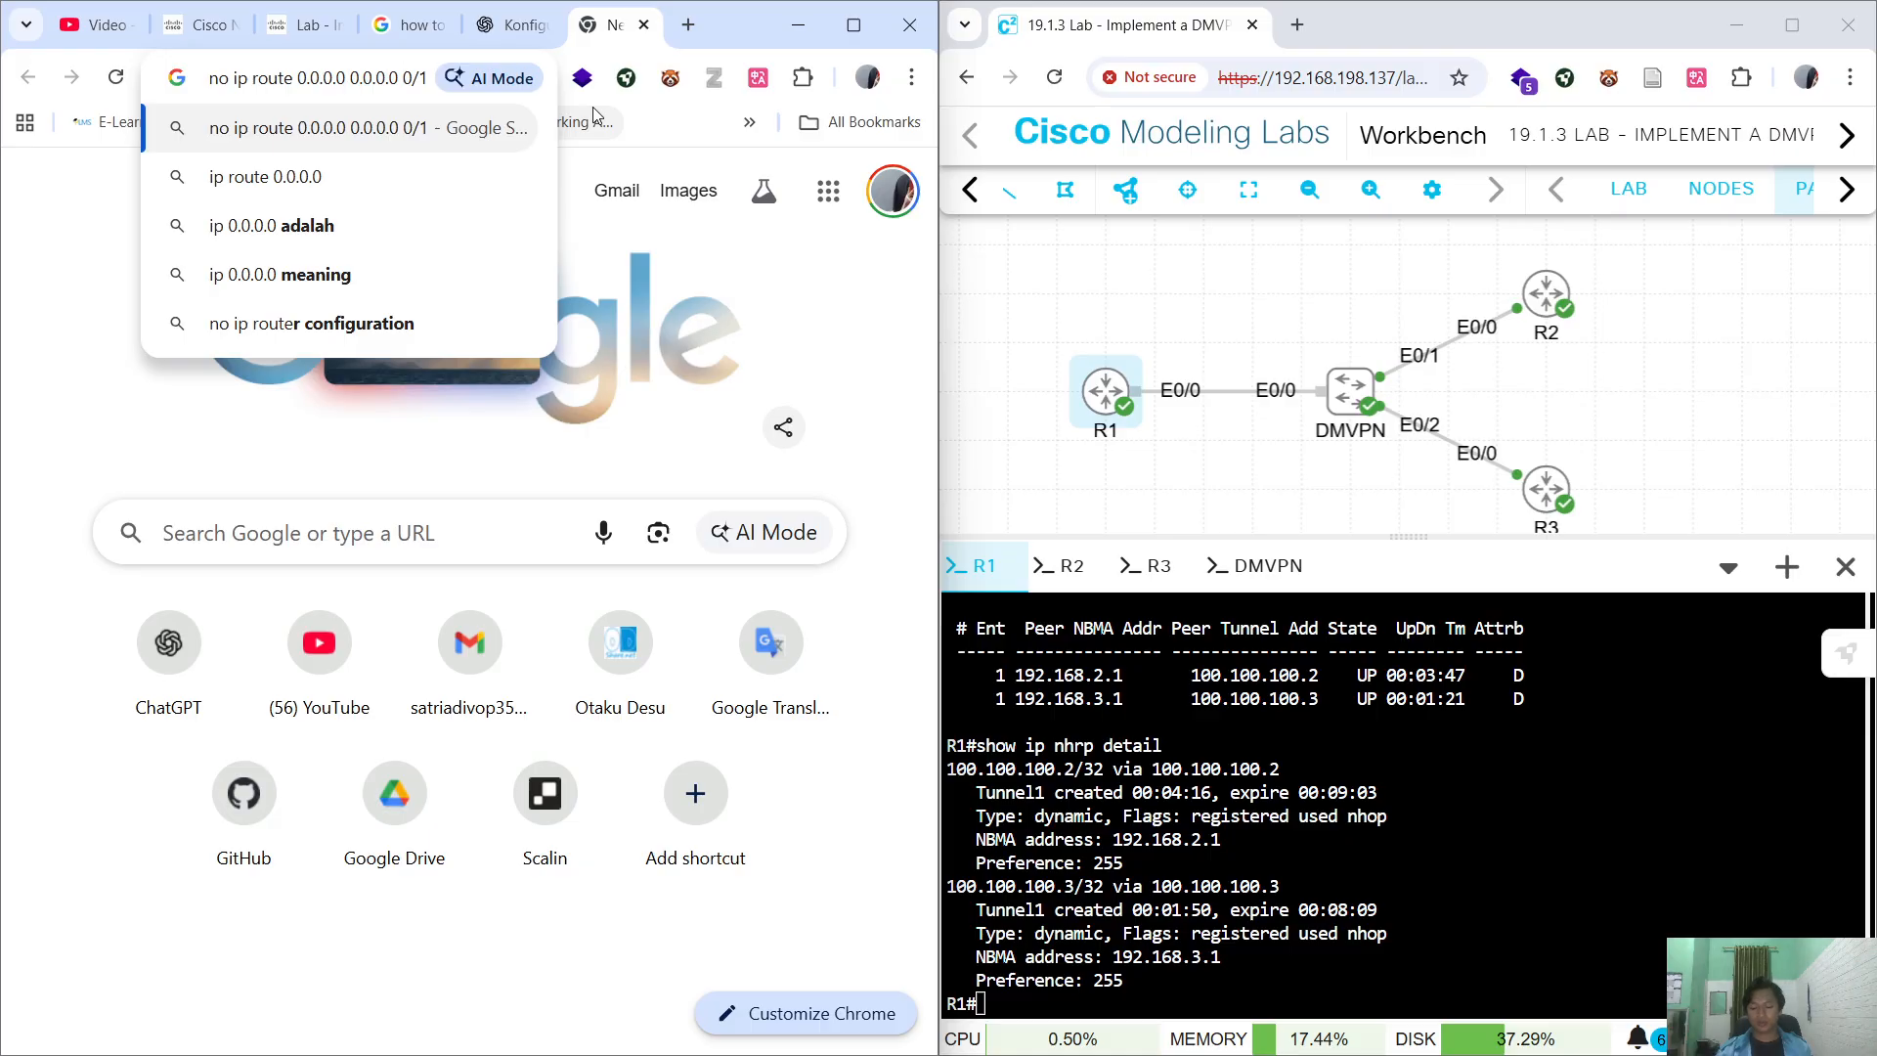
type("e")
key("End")
key("BackSpace")
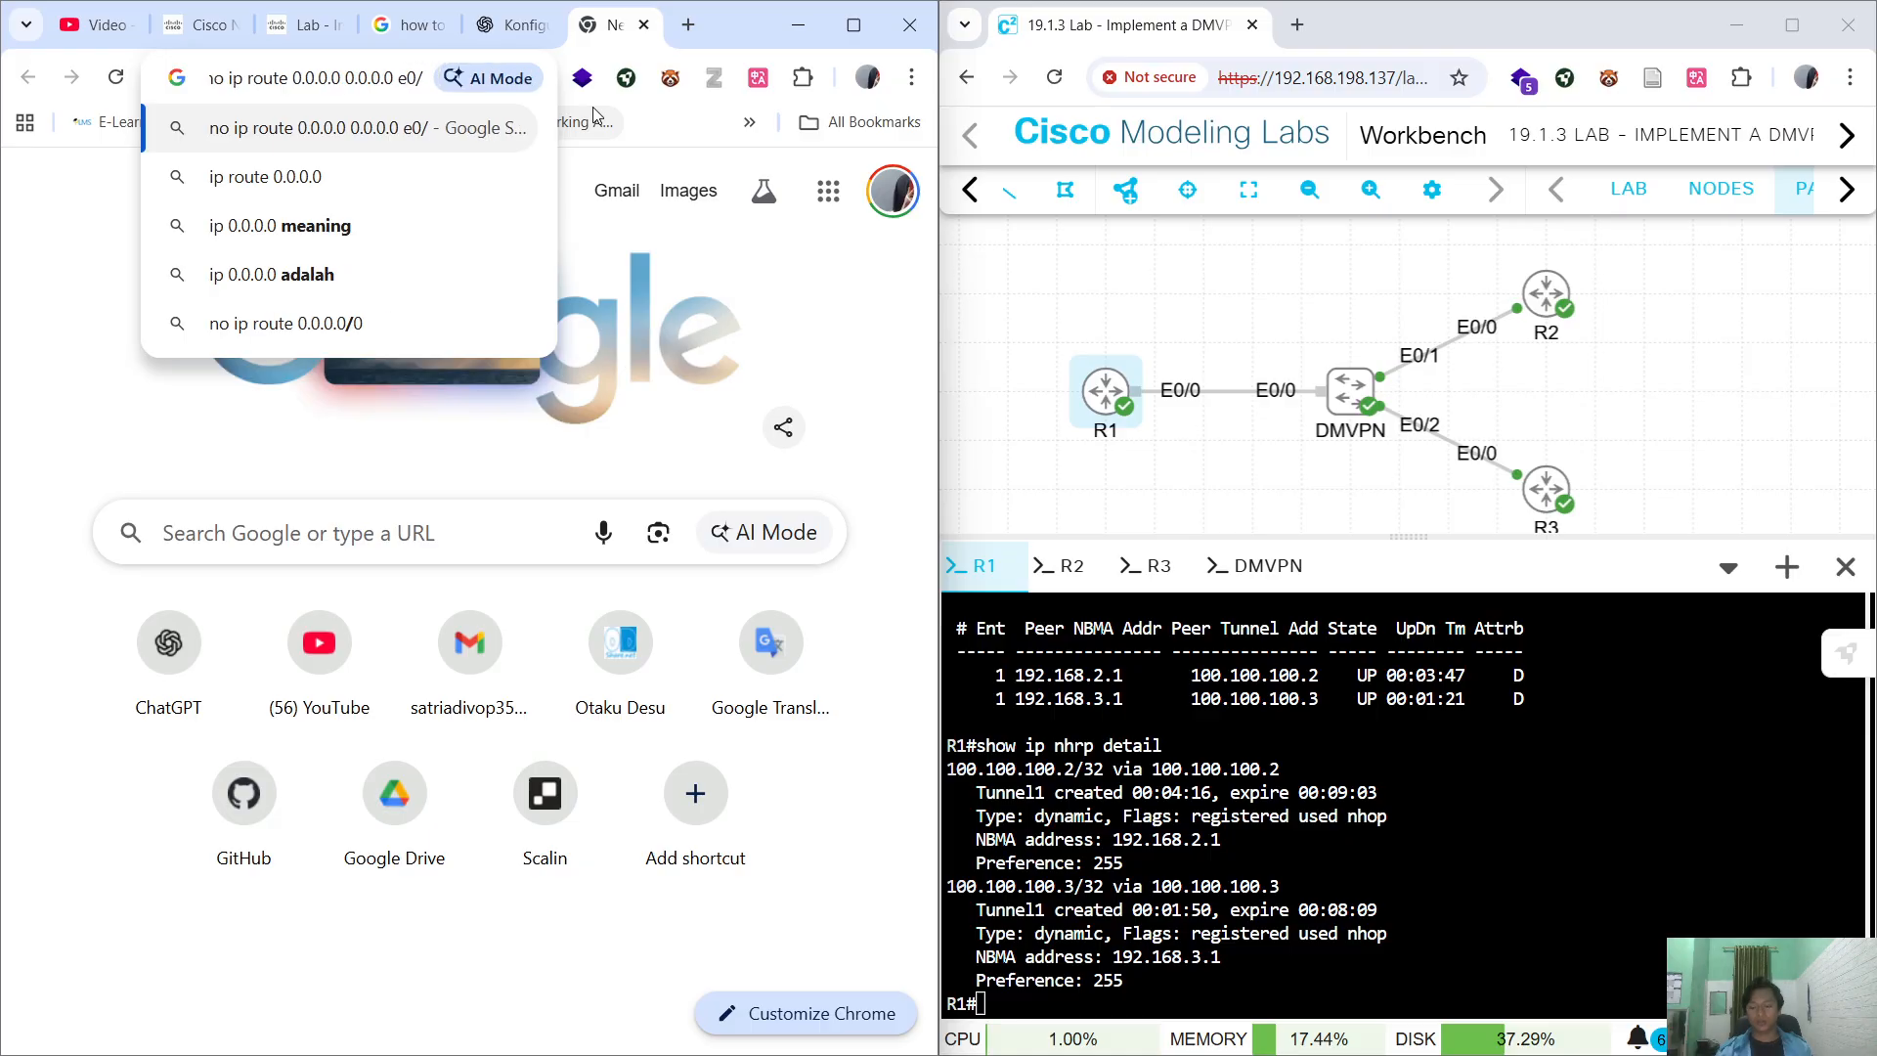
type("0")
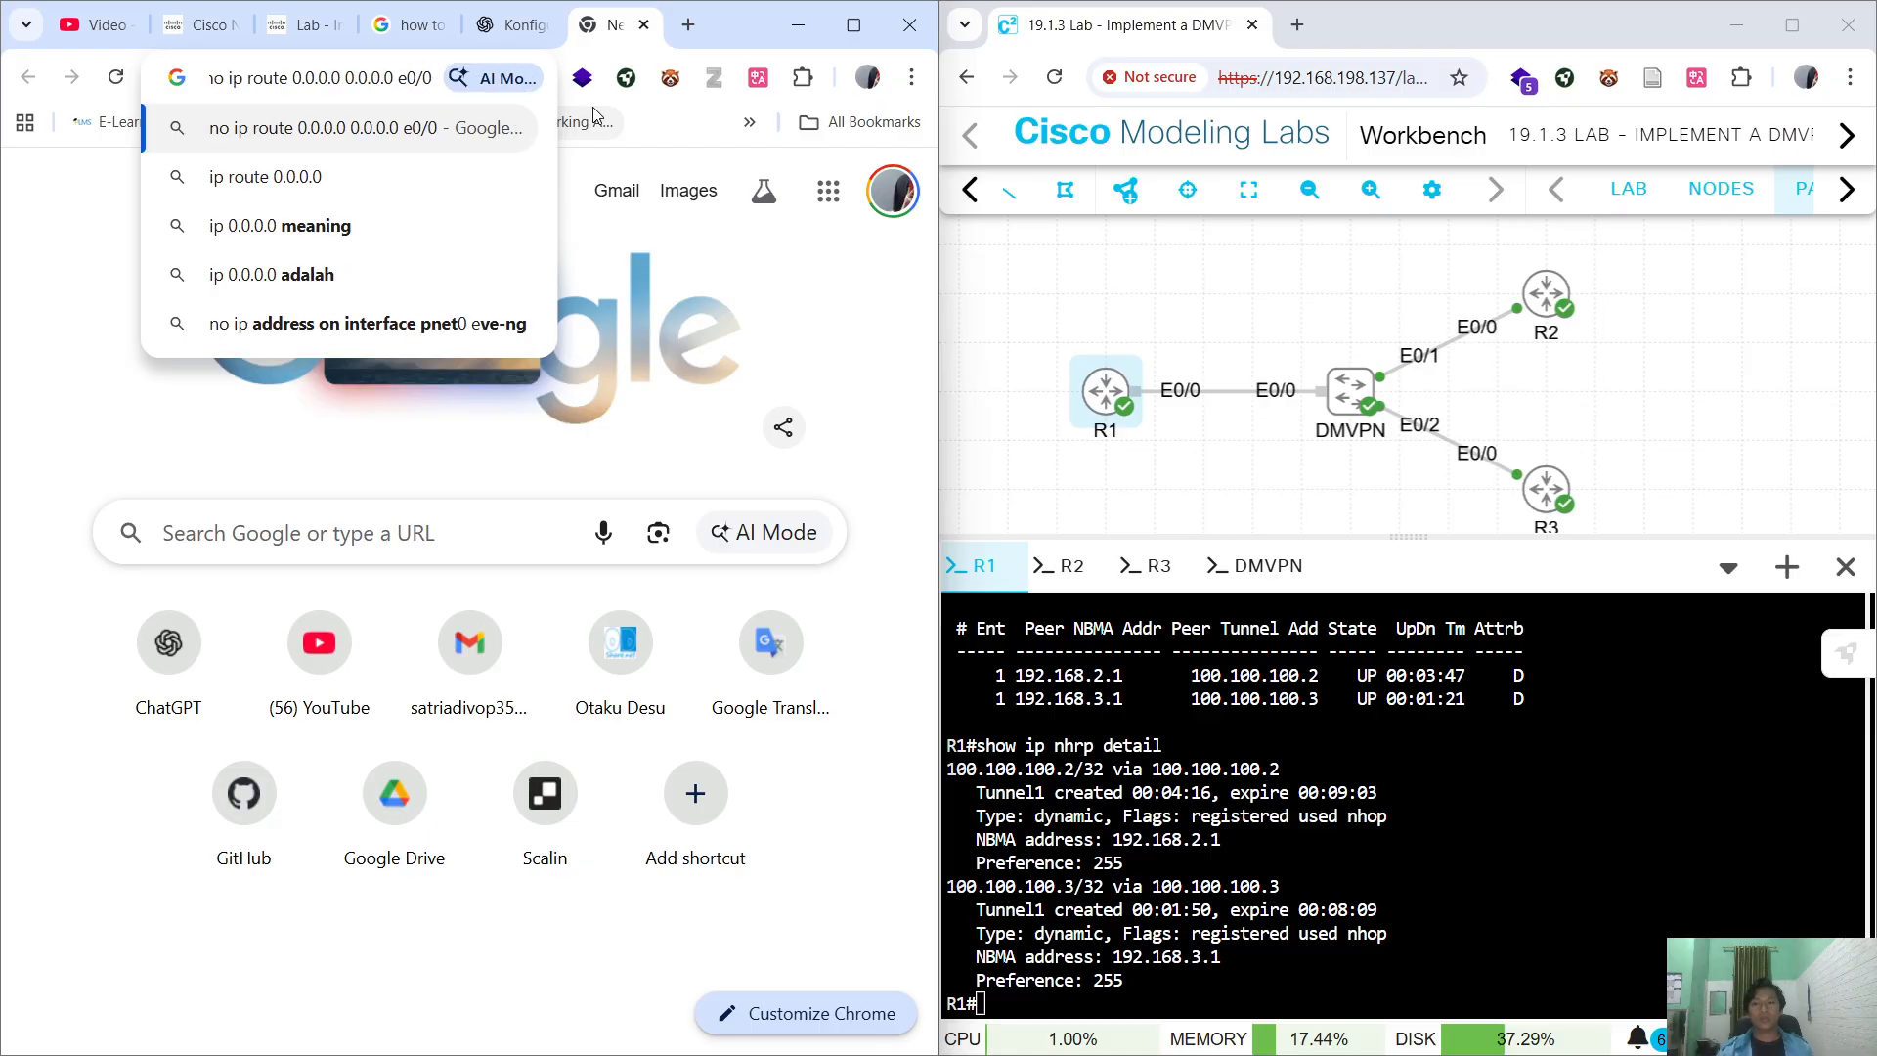
key("ctrl+a")
key("ctrl+c")
key("Escape")
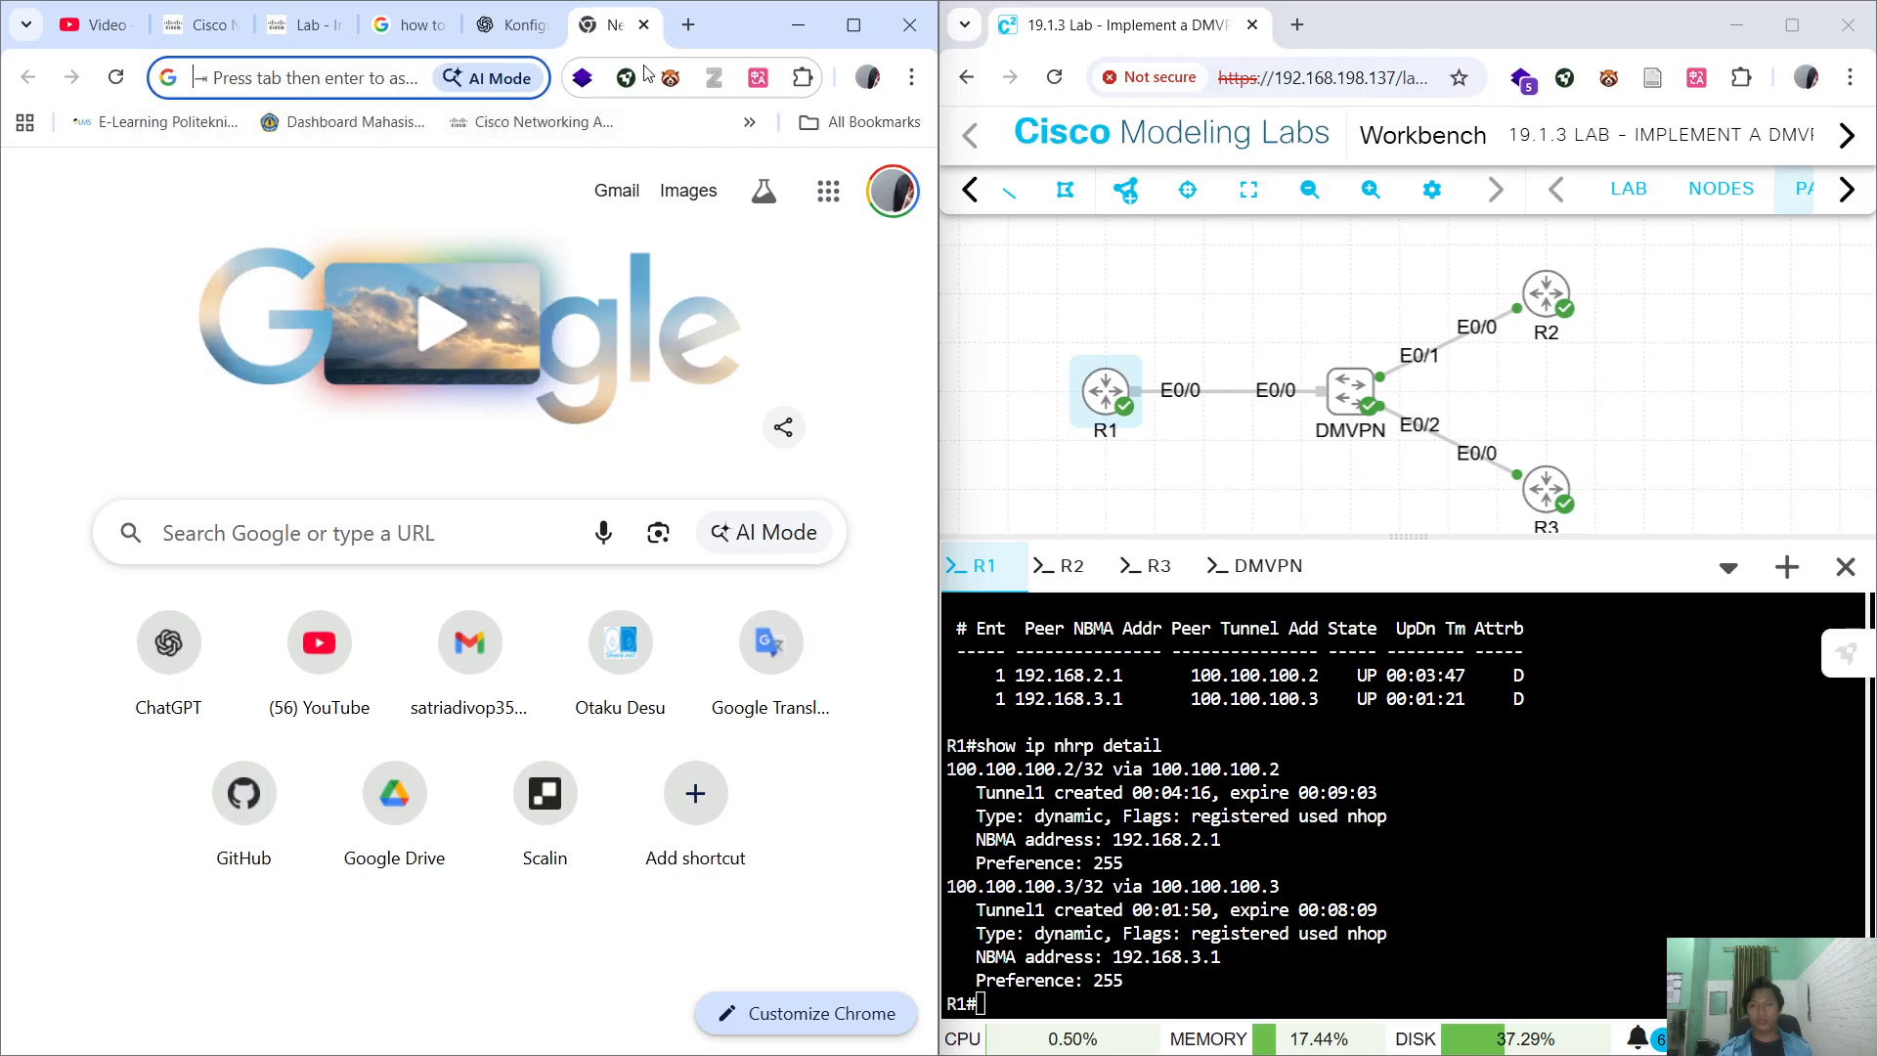
left_click(644, 24)
In global configuration mode on R1, remove the static default route 0.0.0.0 0.0.0.0 via e0/0.
left_click(1389, 660)
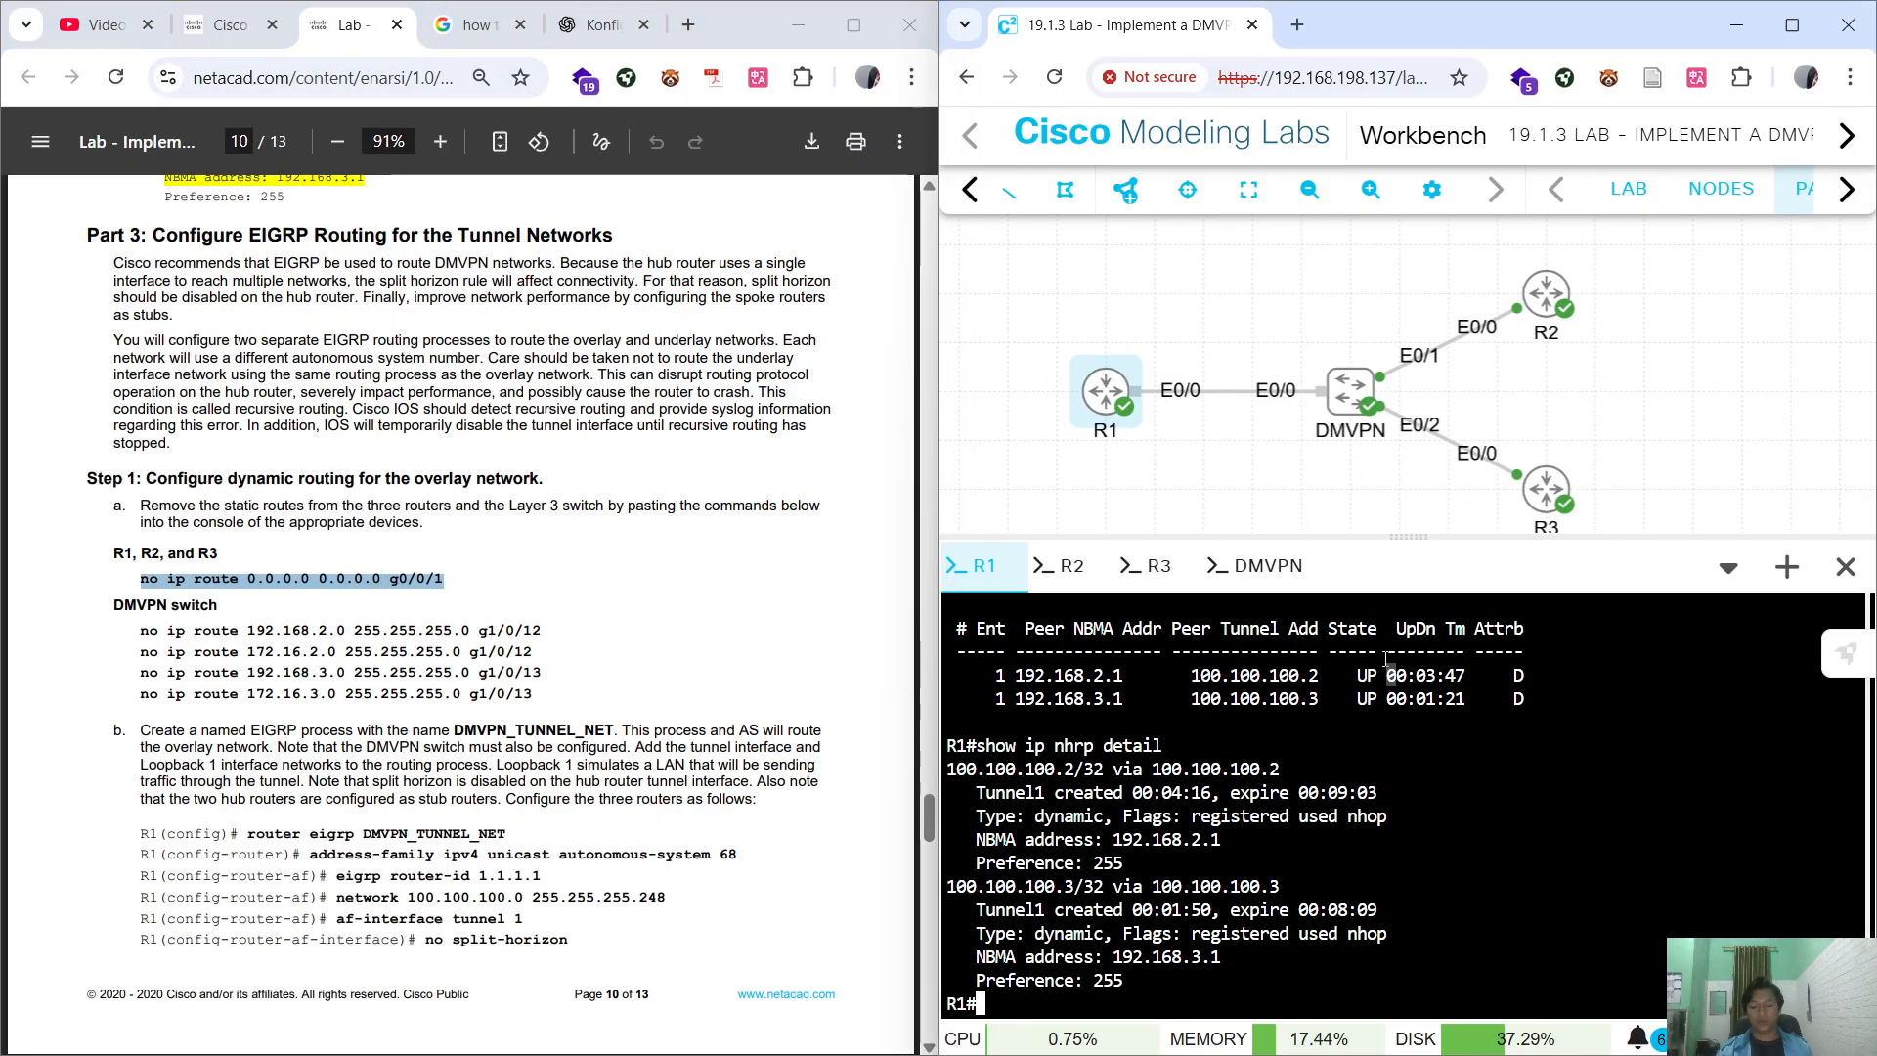
type("conf t")
key("Return")
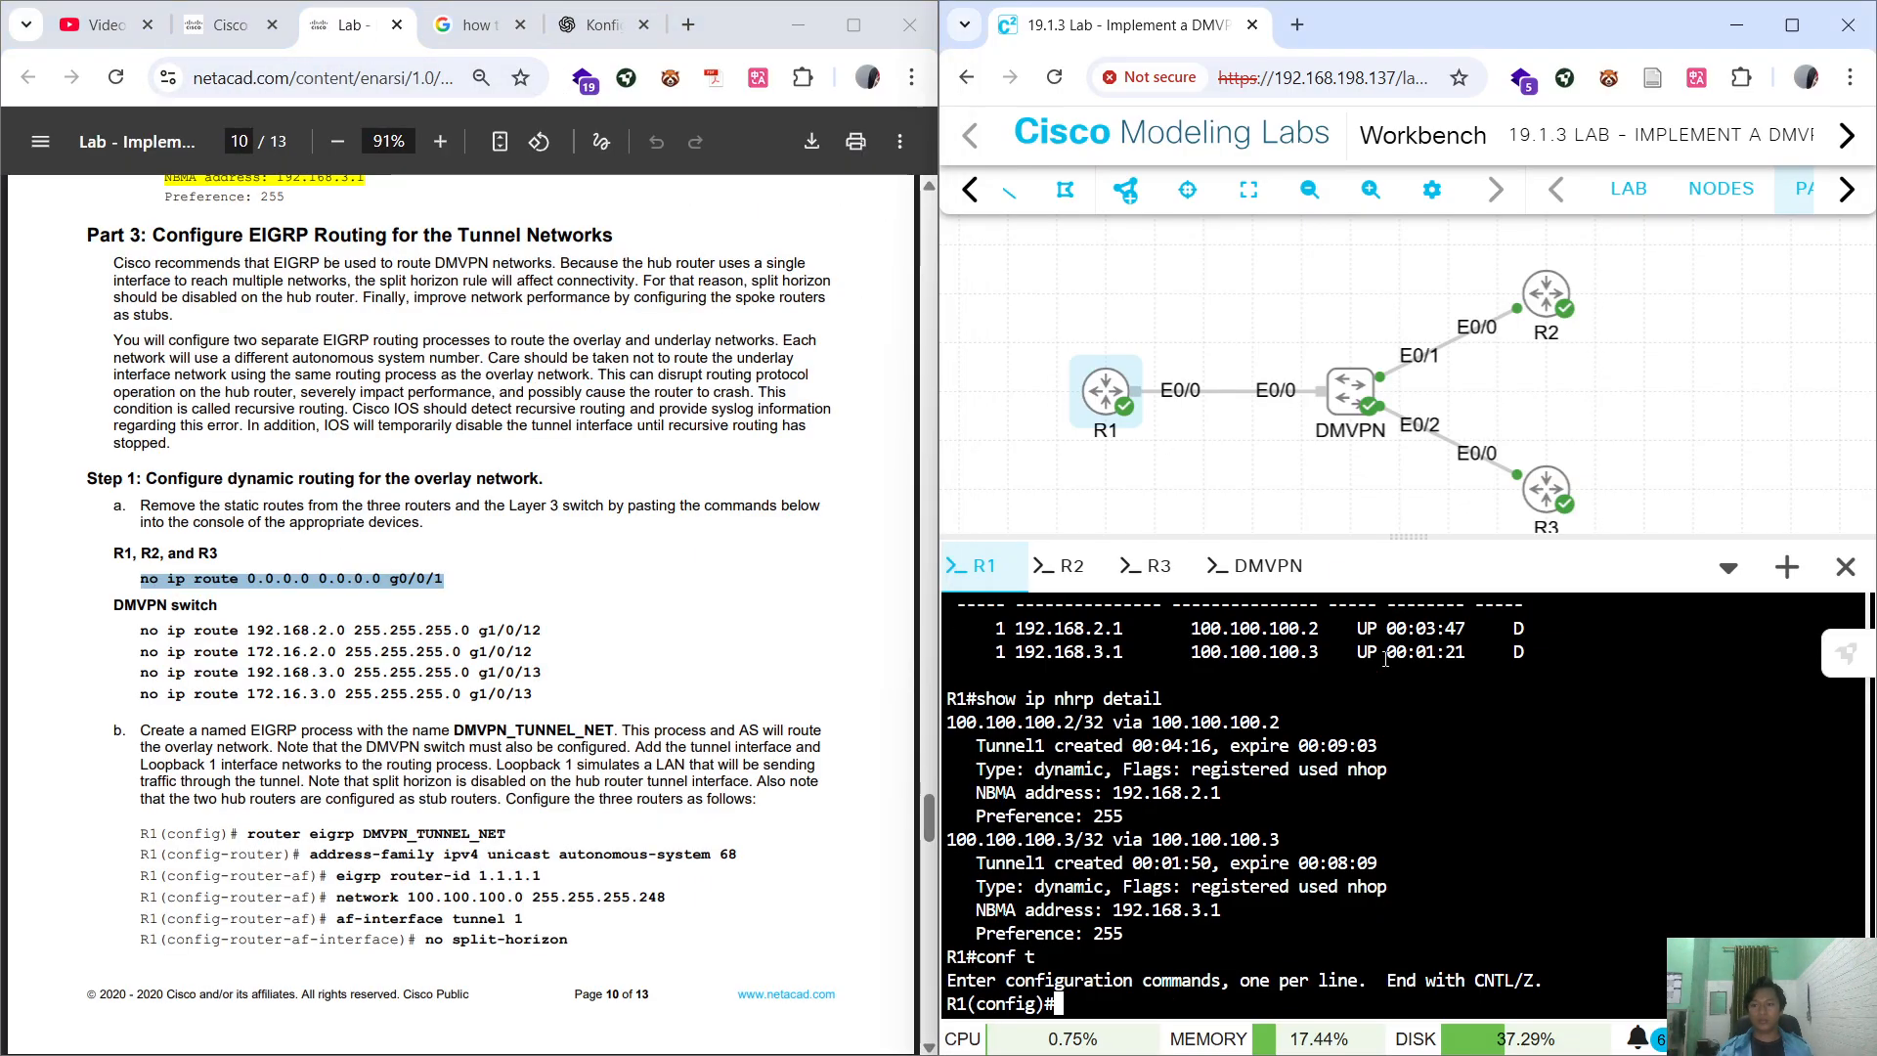
key("ctrl+v")
key("Return")
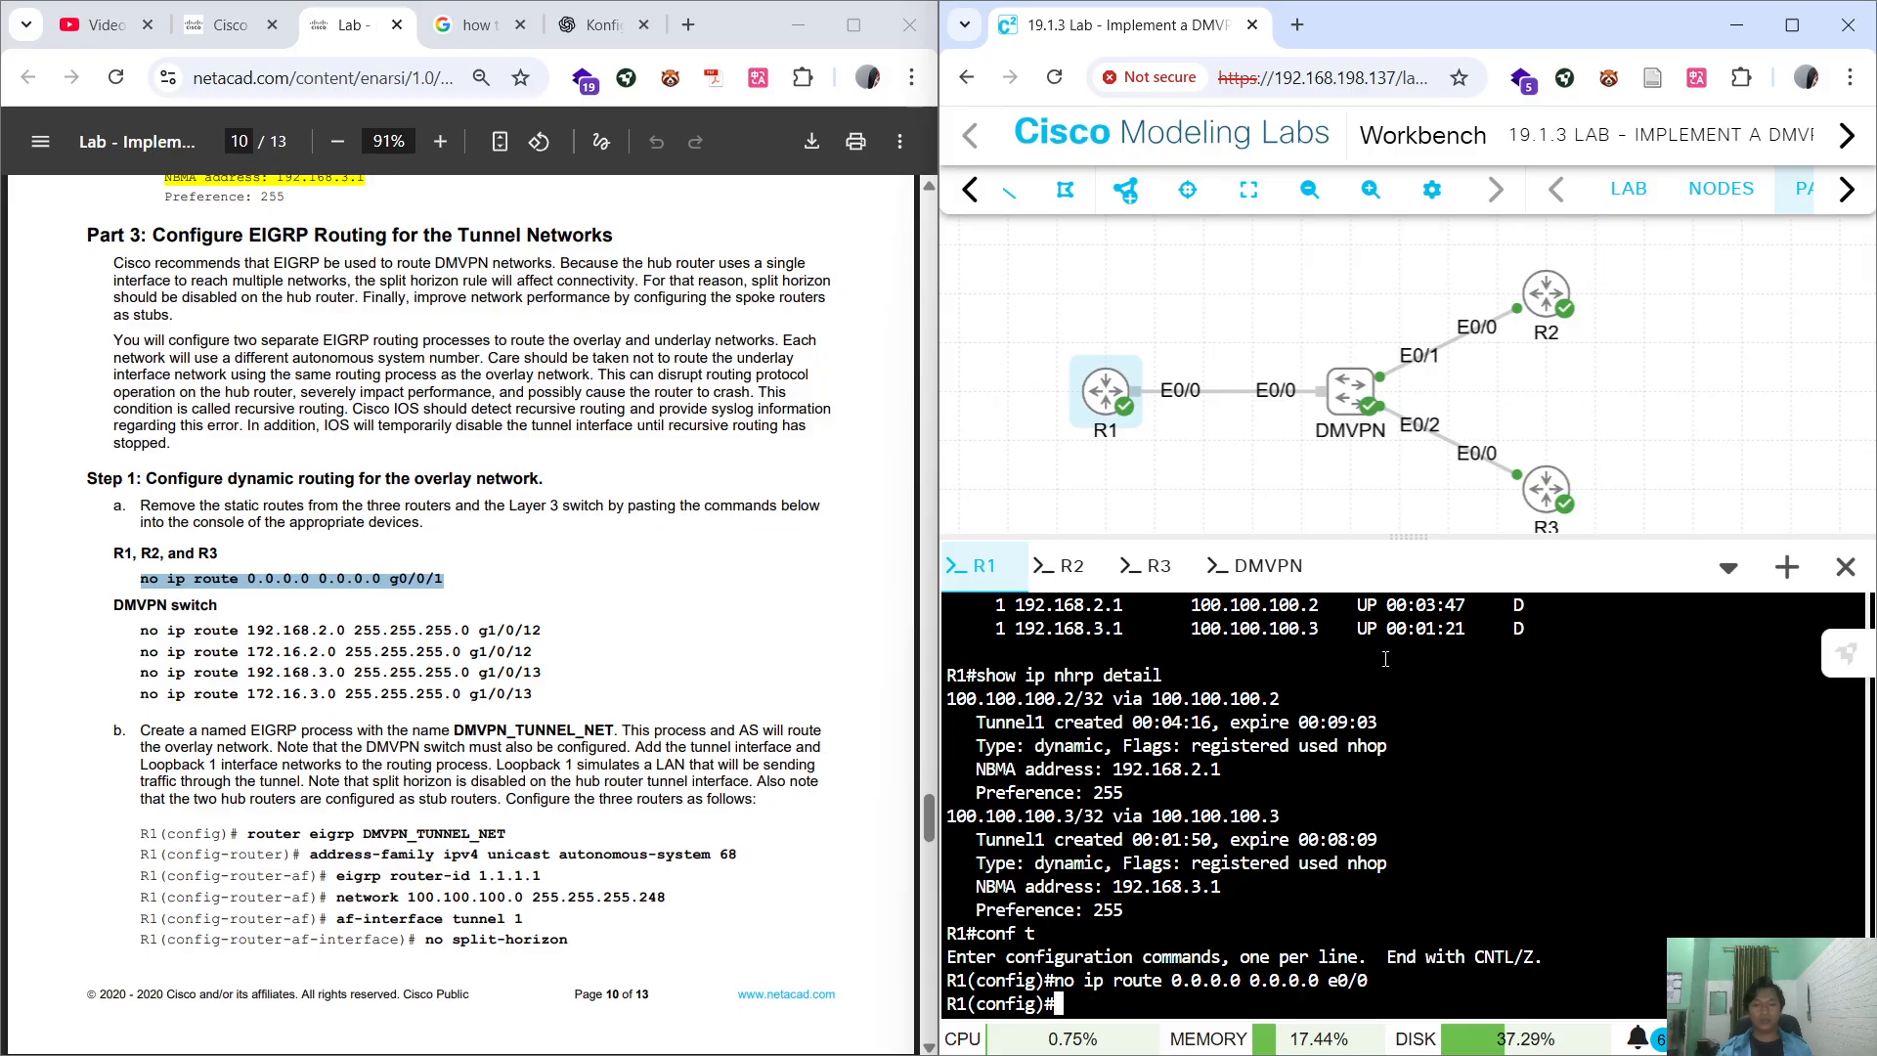
In global configuration mode on R2, remove the static default route 0.0.0.0 0.0.0.0 via e0/0.
left_click(1062, 571)
type("conf t")
key("Return")
key("ctrl+v")
key("Return")
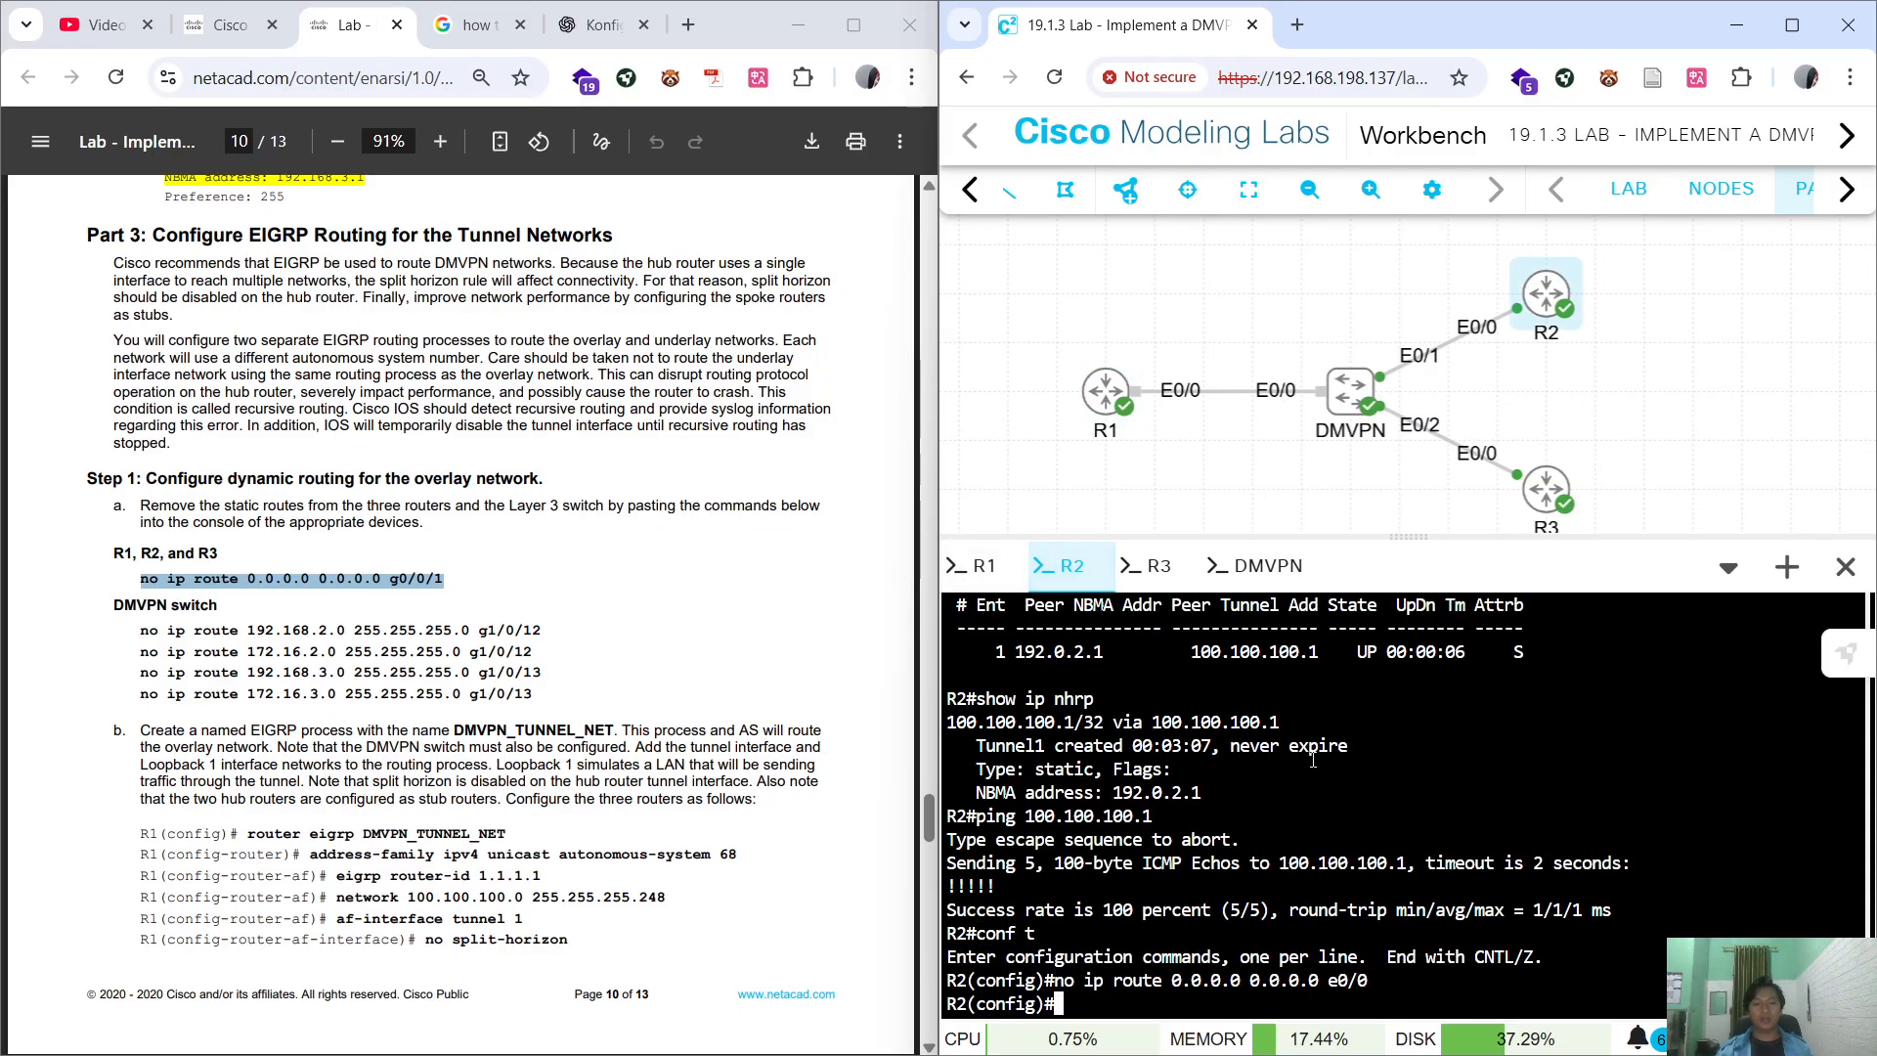
In global configuration mode on R3, remove the static default route 0.0.0.0 0.0.0.0 via e0/0.
left_click(1154, 566)
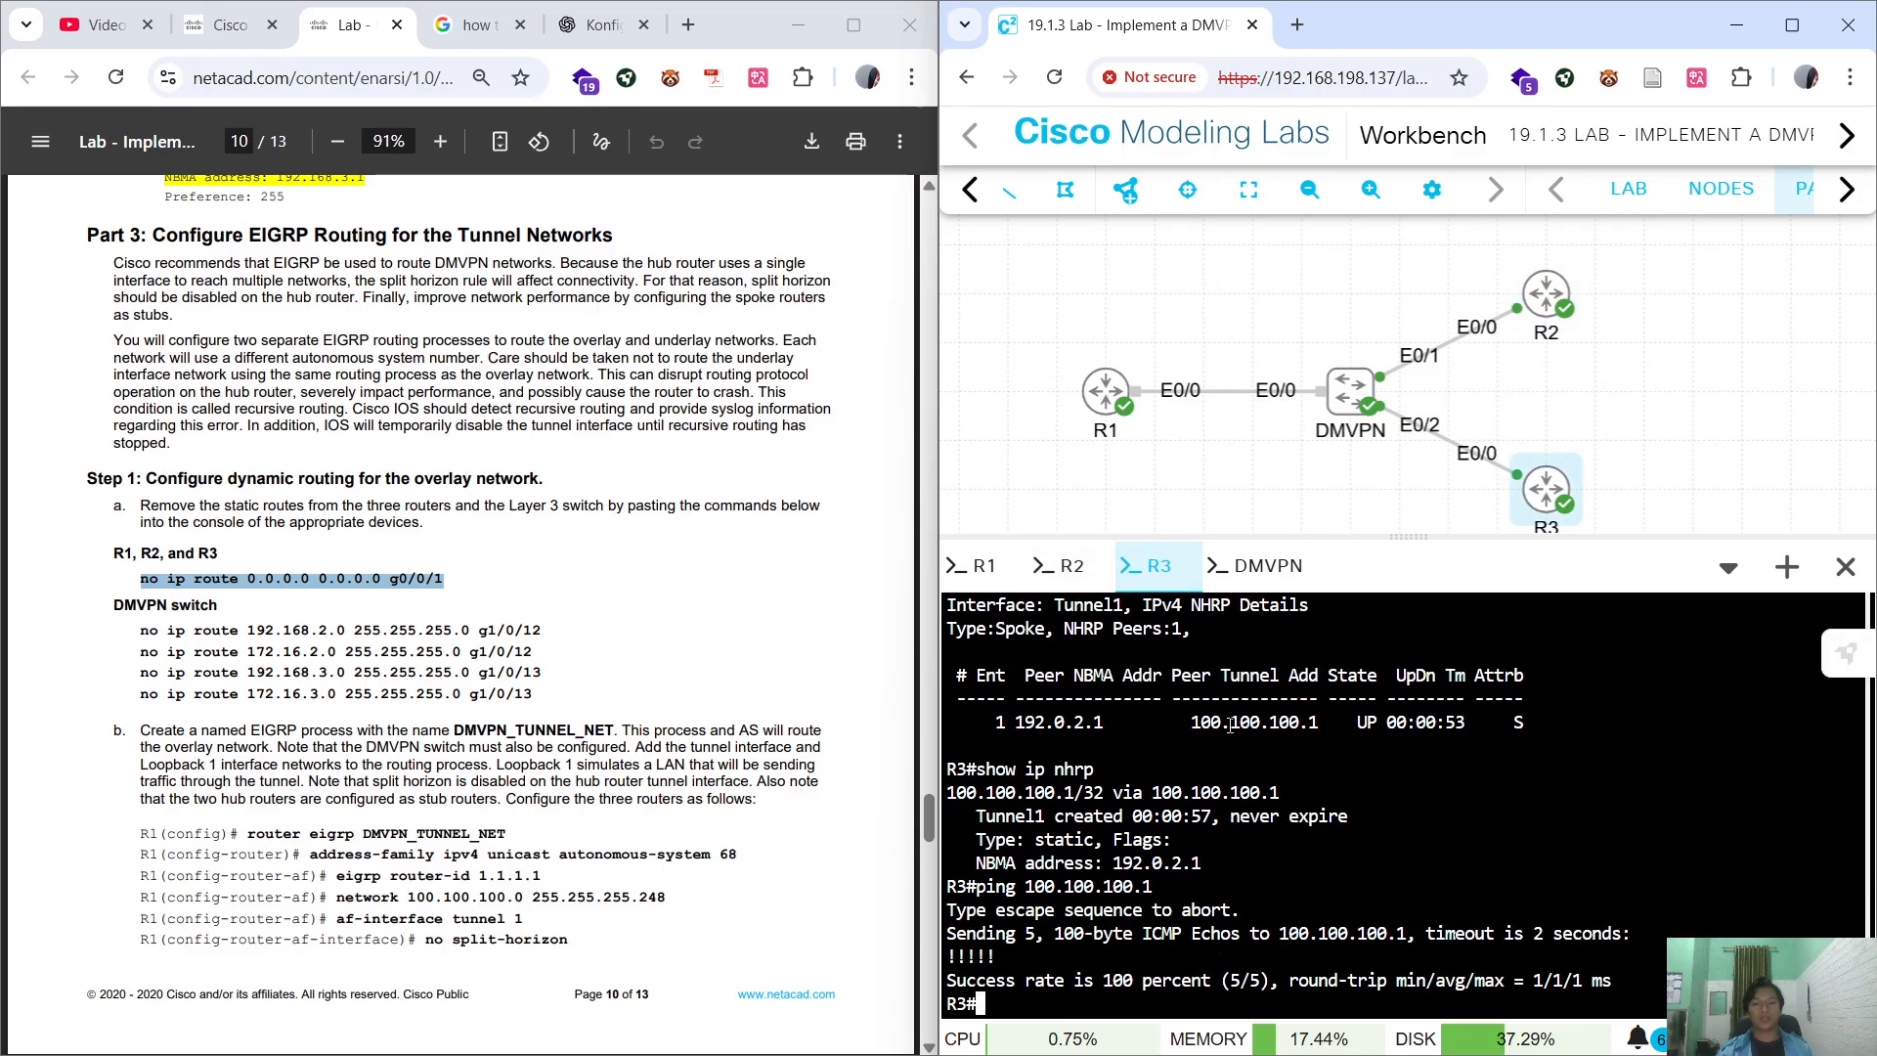
type("conf t")
key("Return")
type("no ip route 0.0.0.0 0.0.0.0 e0/0")
key("Return")
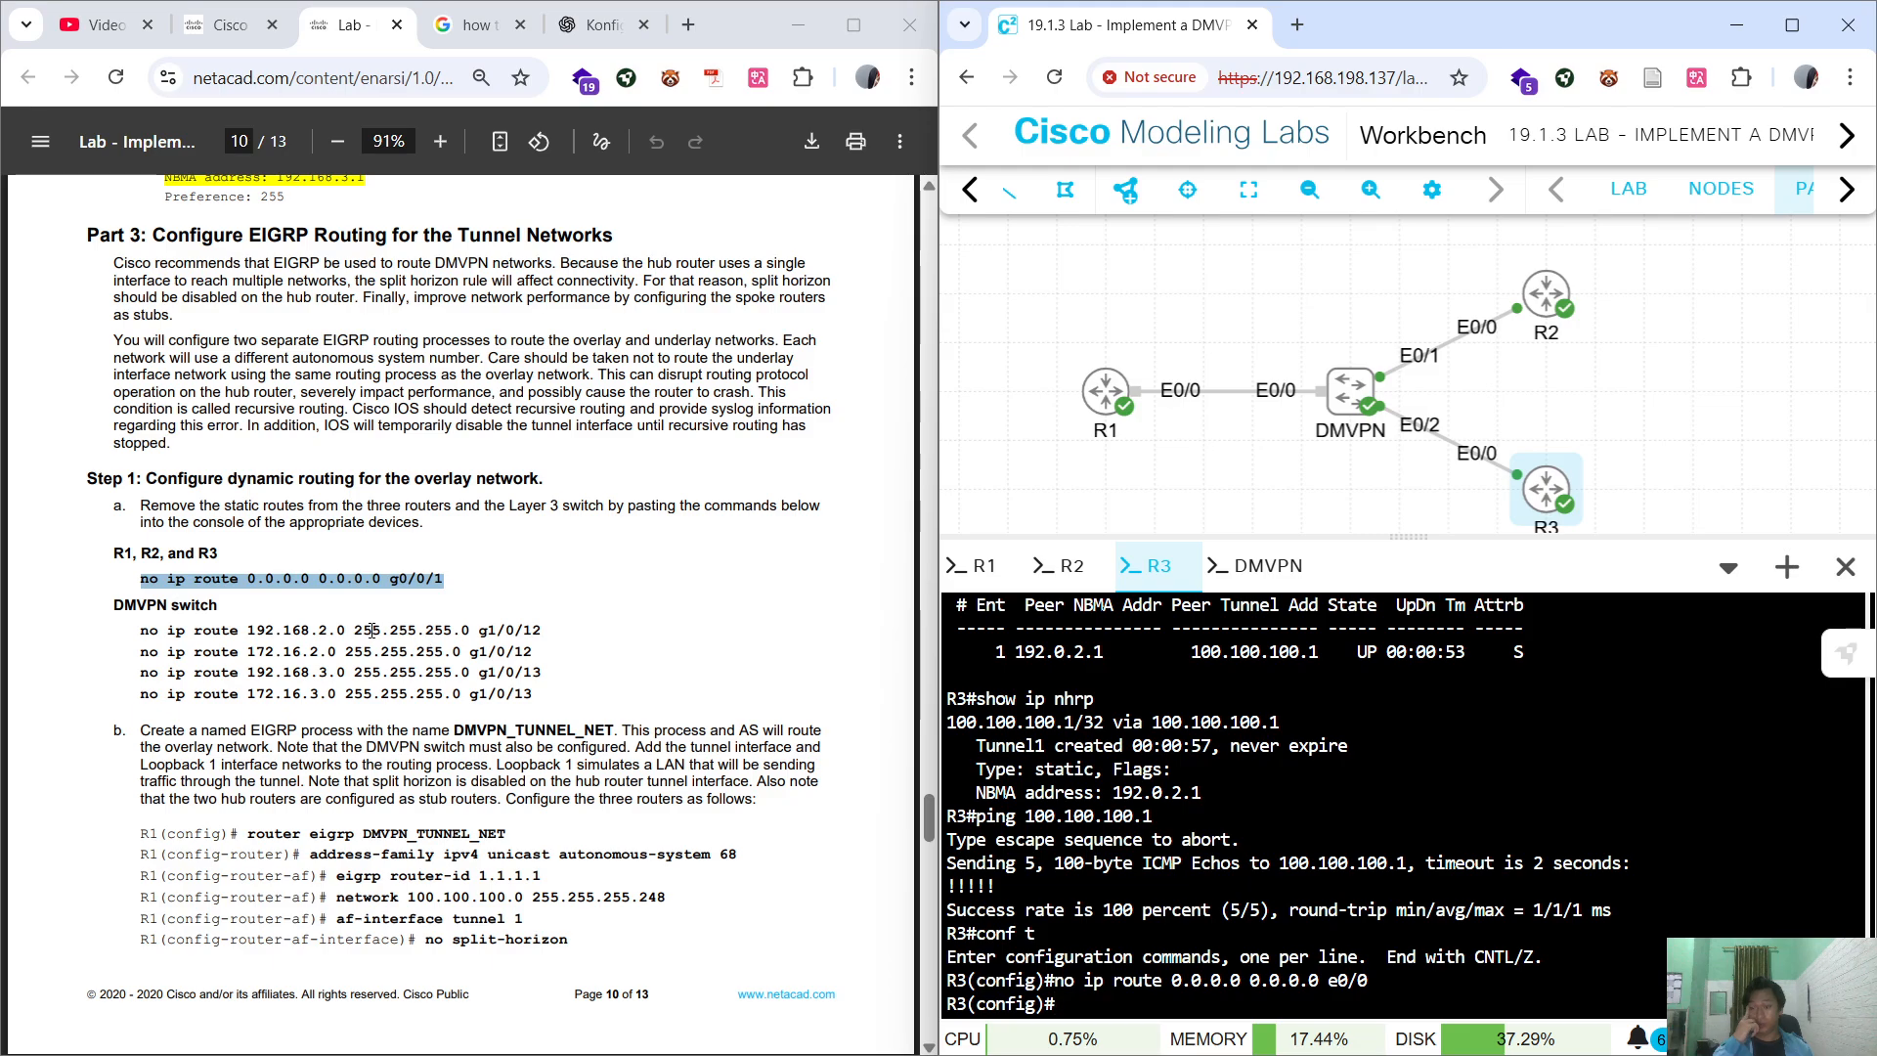
In global configuration mode on the DMVPN switch, remove the static route 192.168.2.0 255.255.255.0 via e0/1.
left_click_drag(141, 630, 476, 630)
key("ctrl+c")
left_click(598, 608)
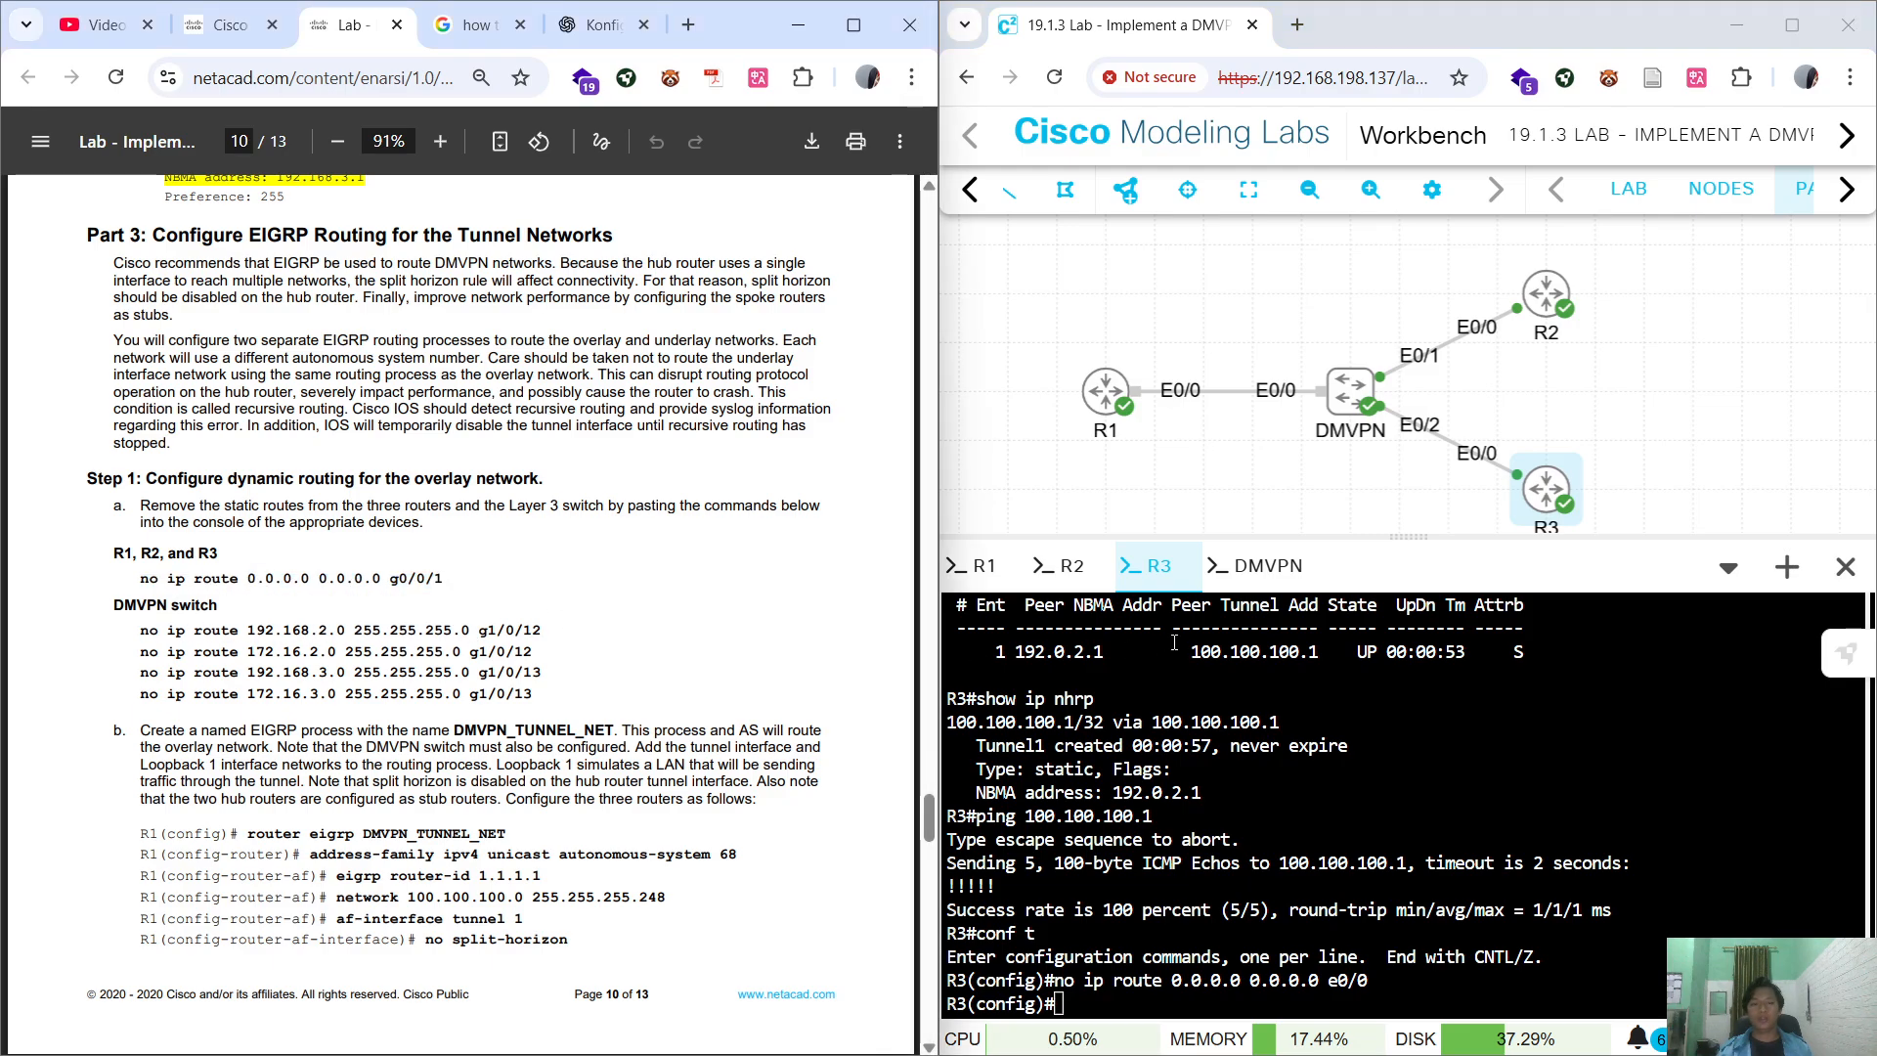
left_click(1256, 566)
type("conf t")
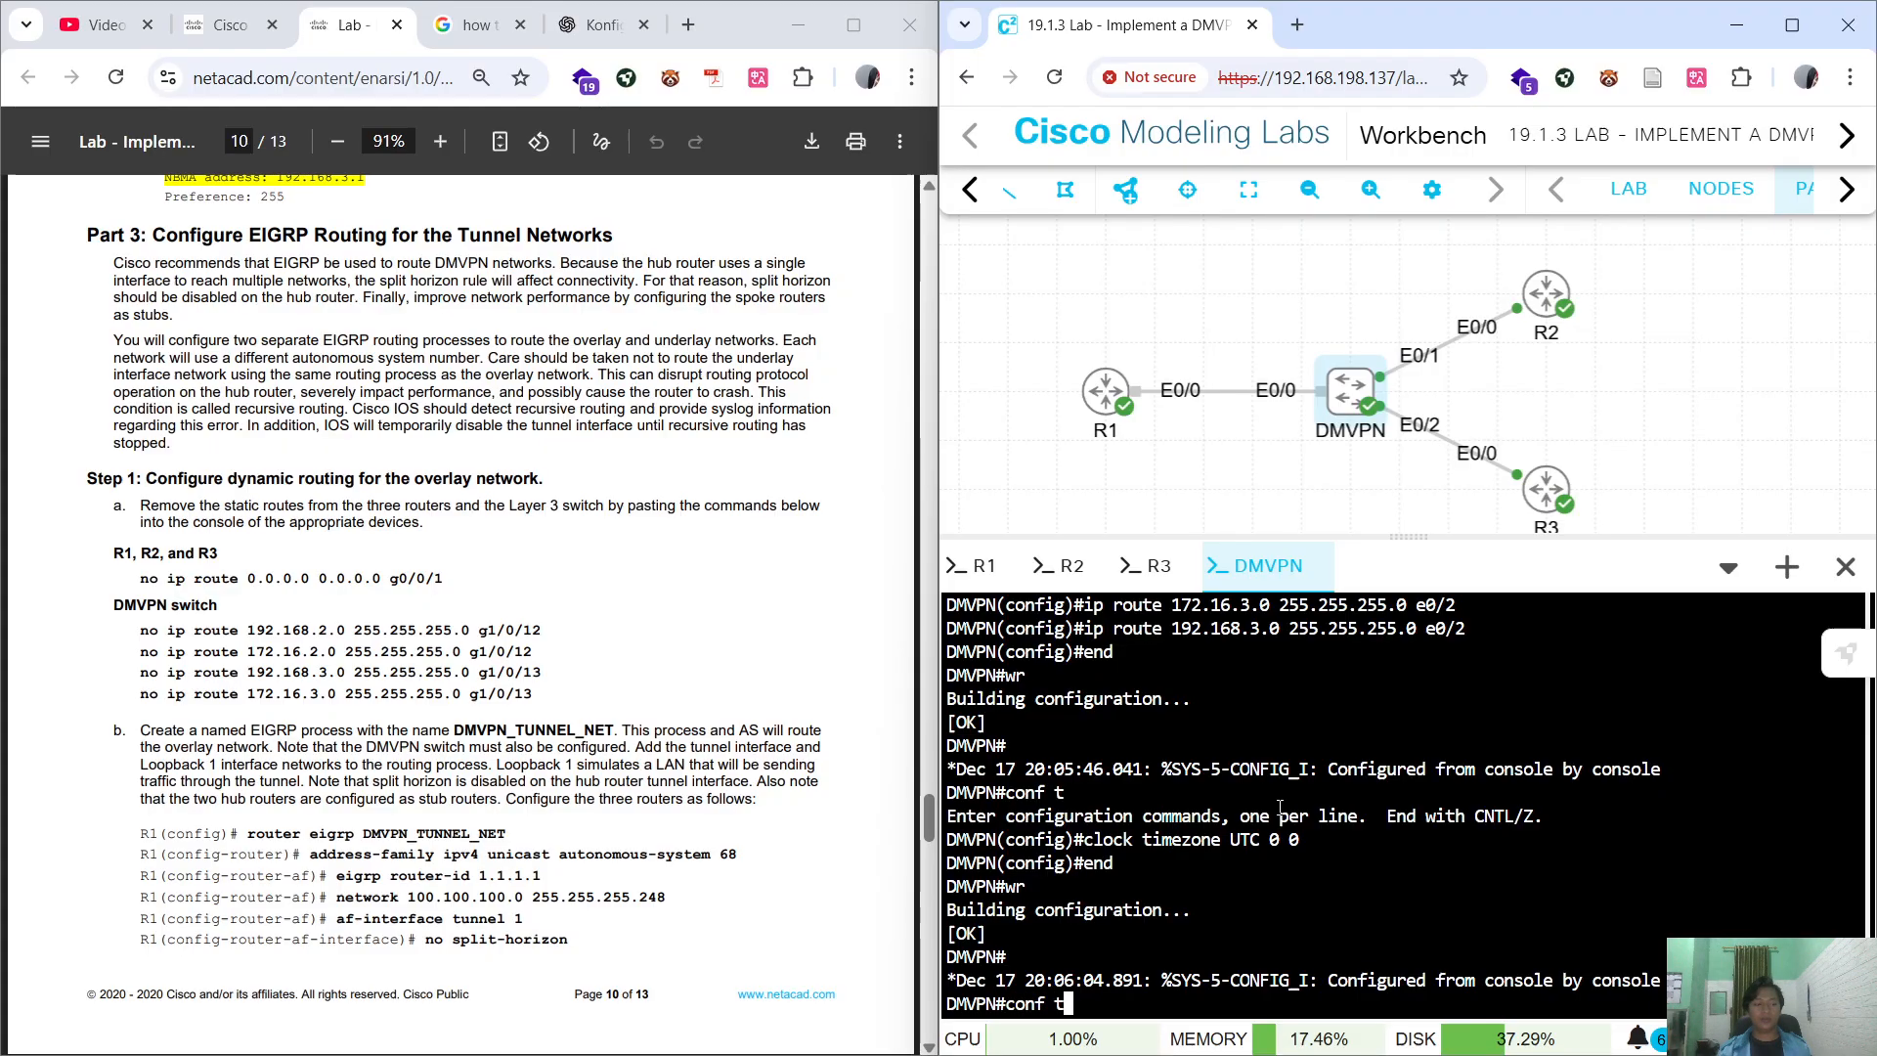
key("Return")
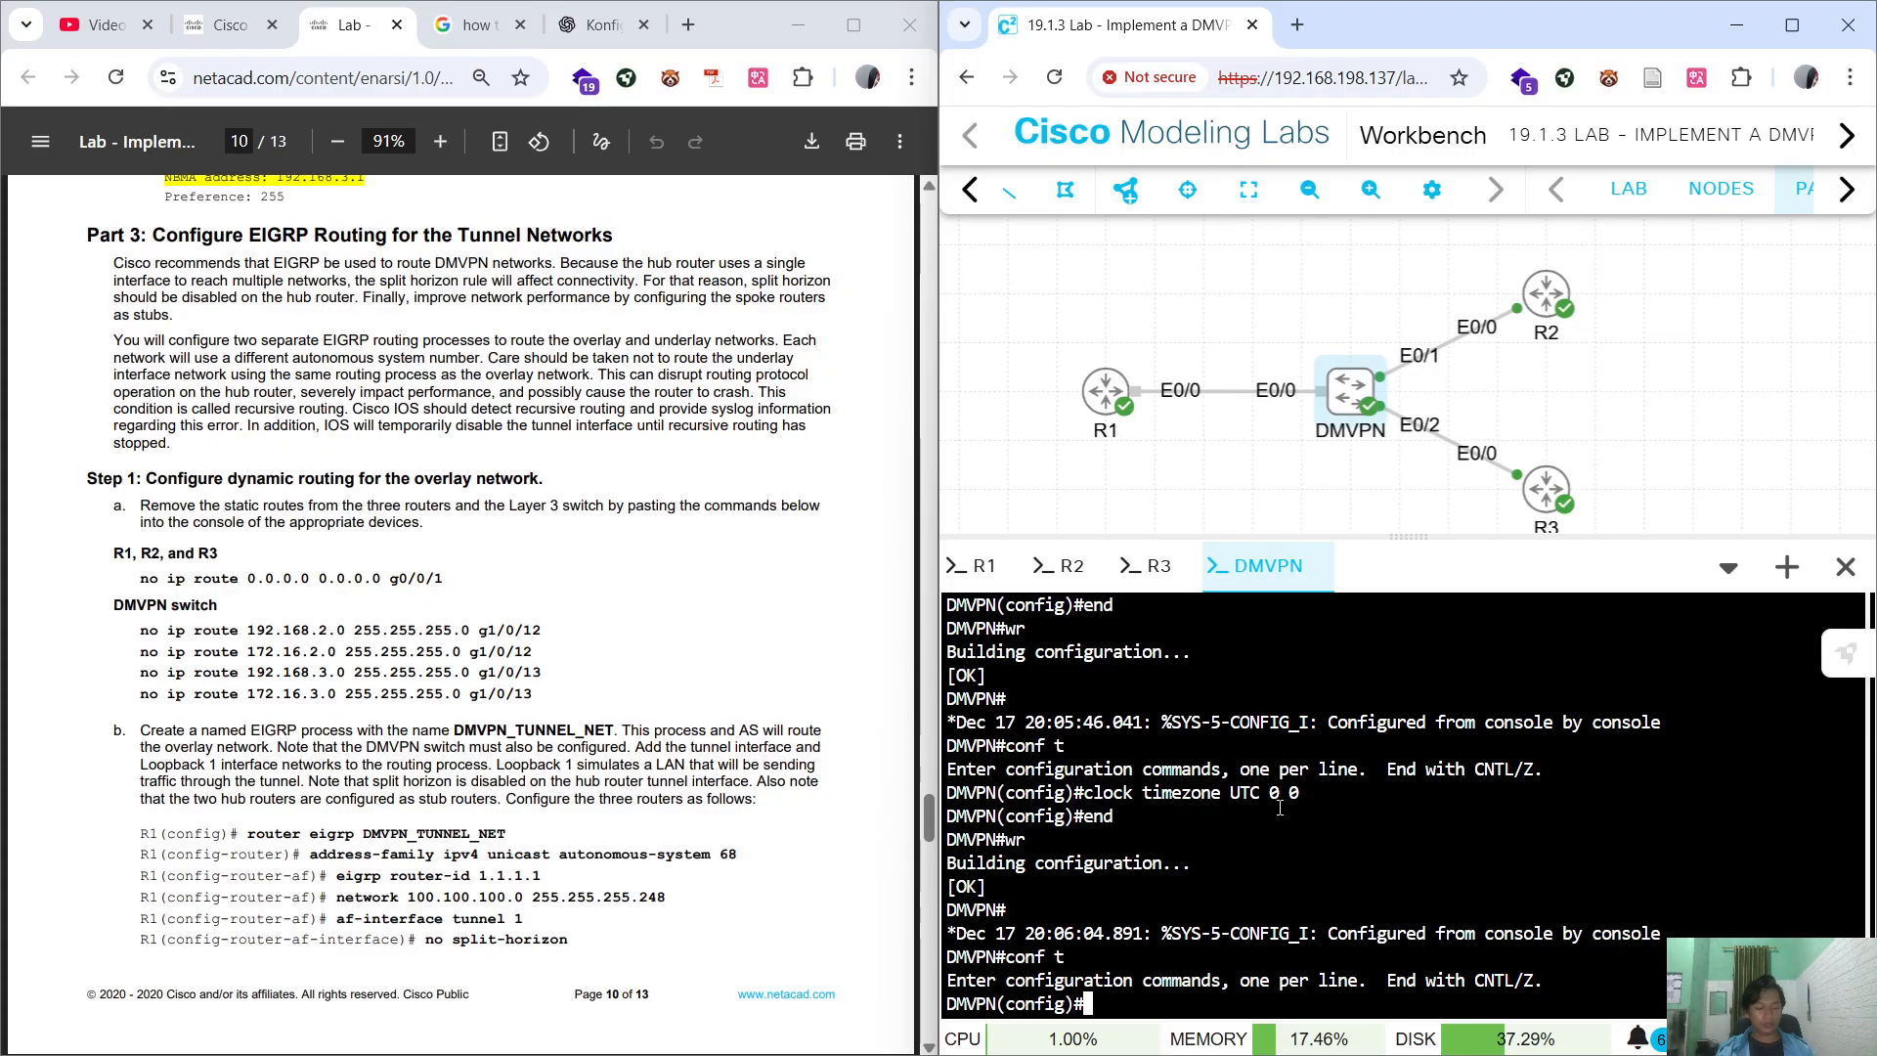
key("ctrl+v")
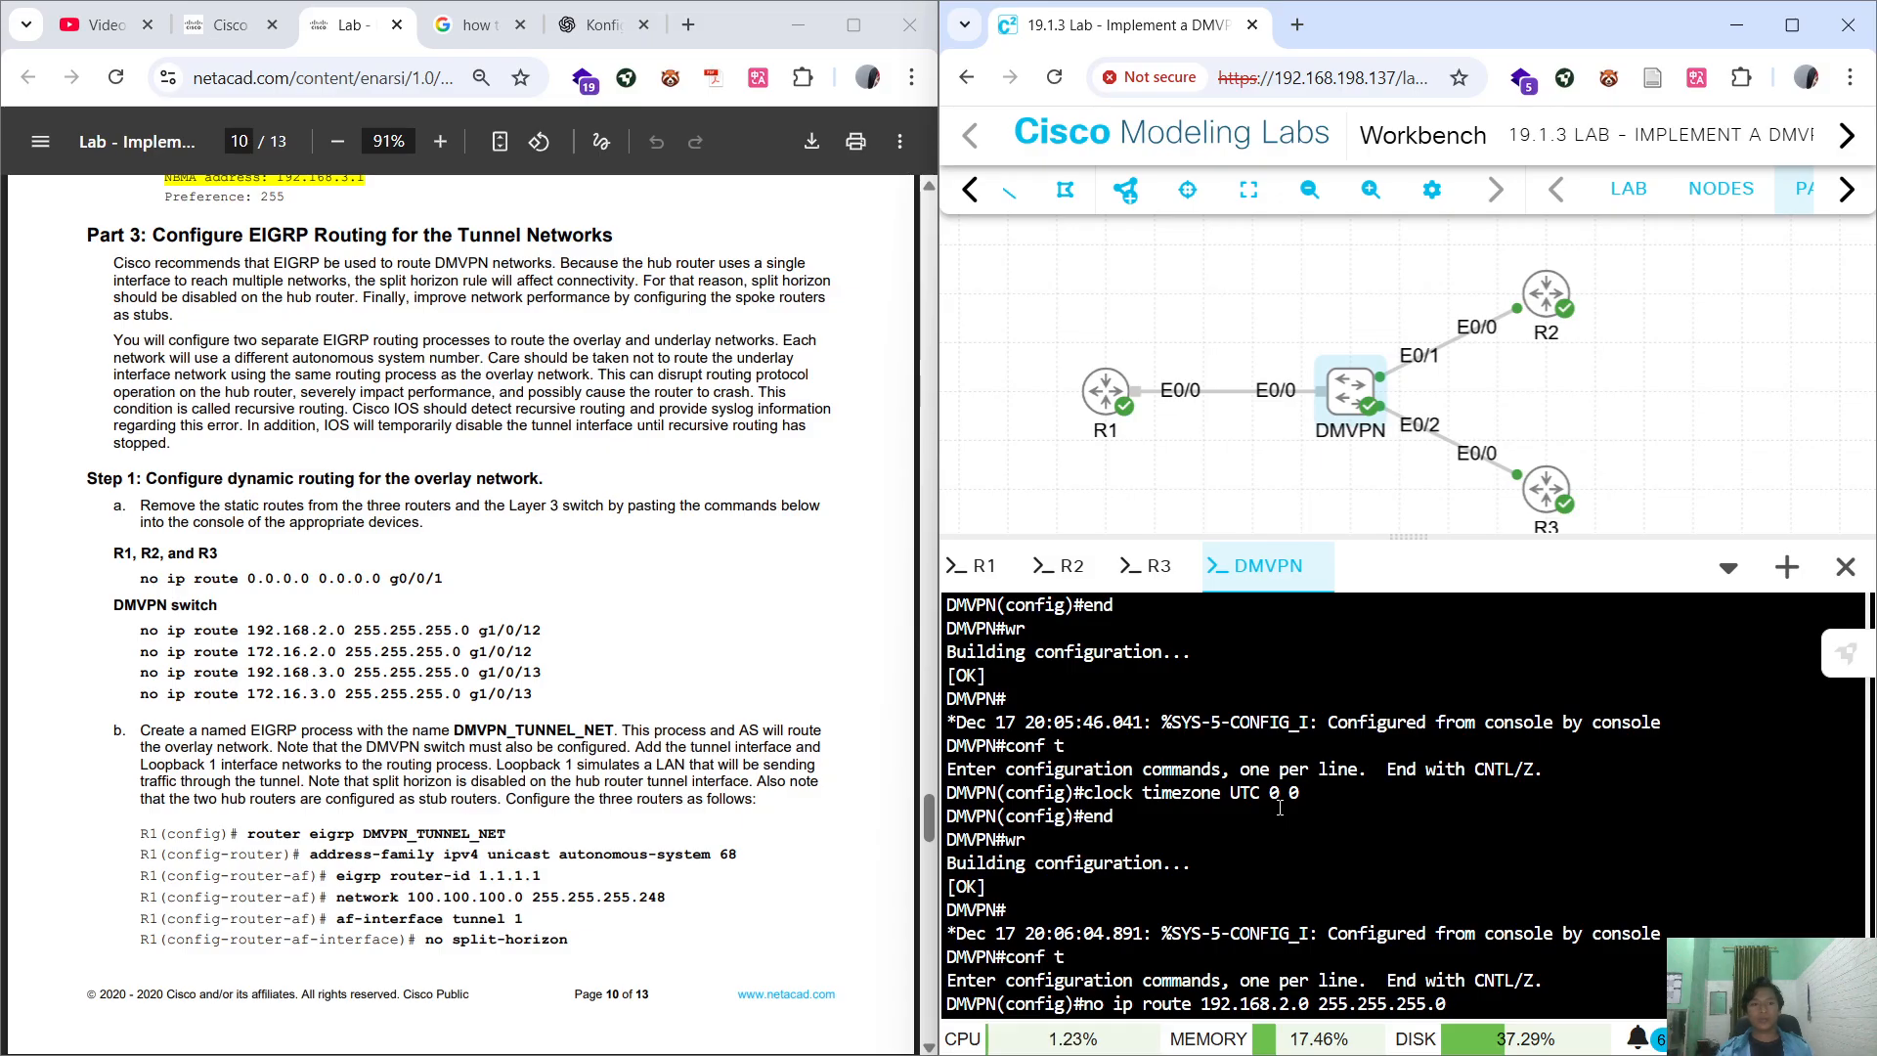
type("e0/1")
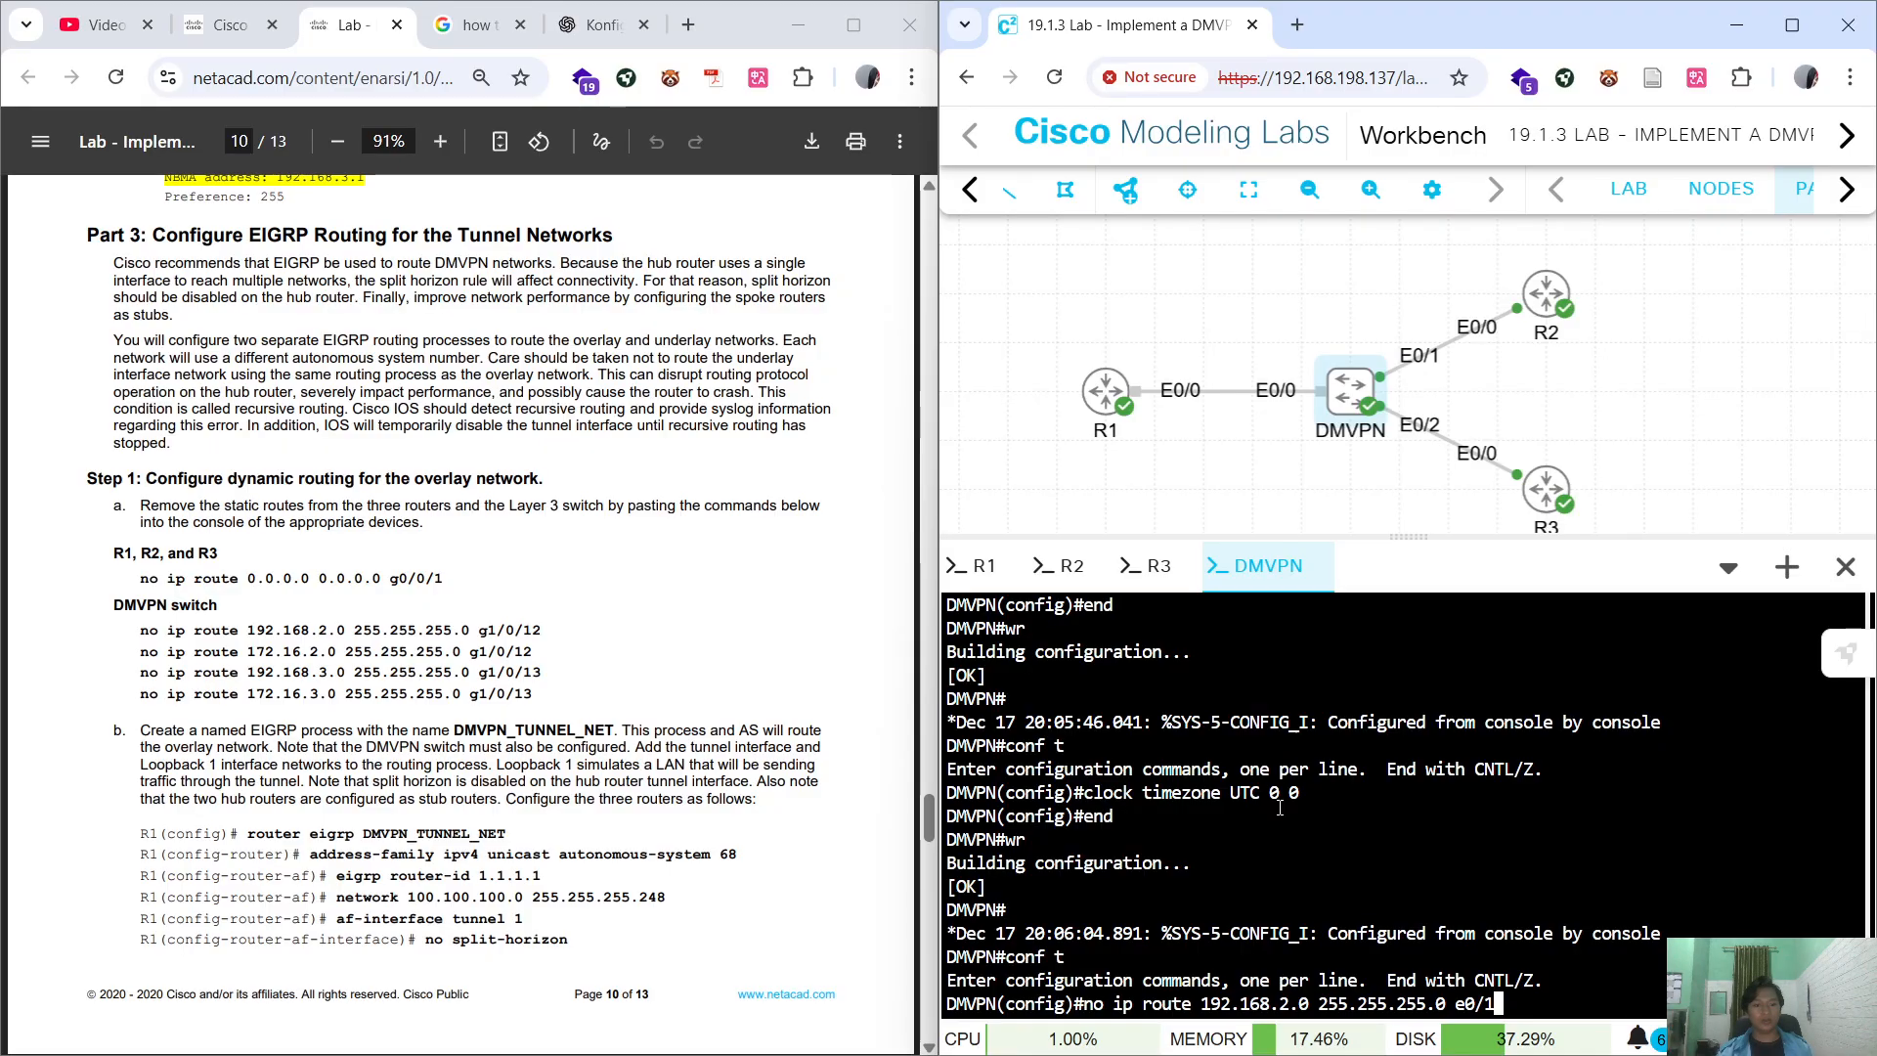
key("Return")
On the DMVPN switch, remove the static route 172.16.2.0 255.255.255.0 via e0/1.
left_click_drag(140, 651, 456, 651)
key("ctrl+c")
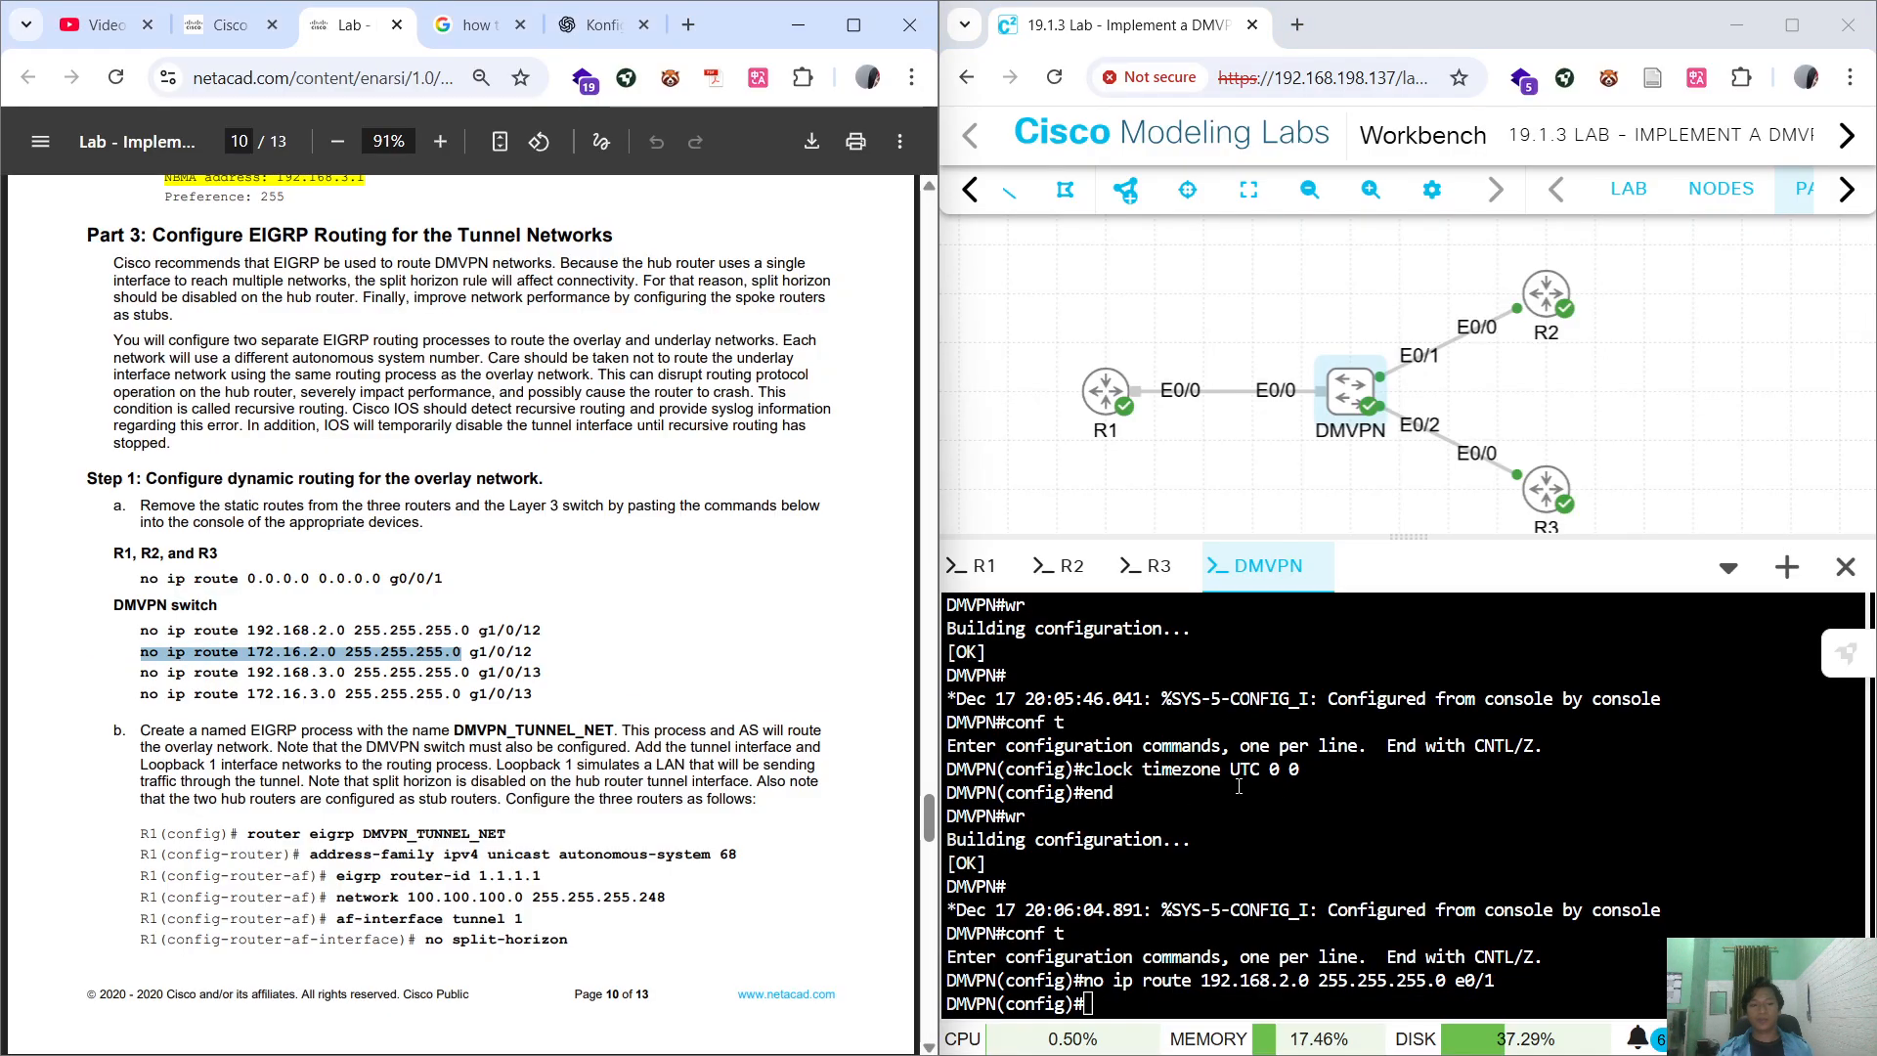
left_click(1236, 787)
key("ctrl+v")
type("e0/1")
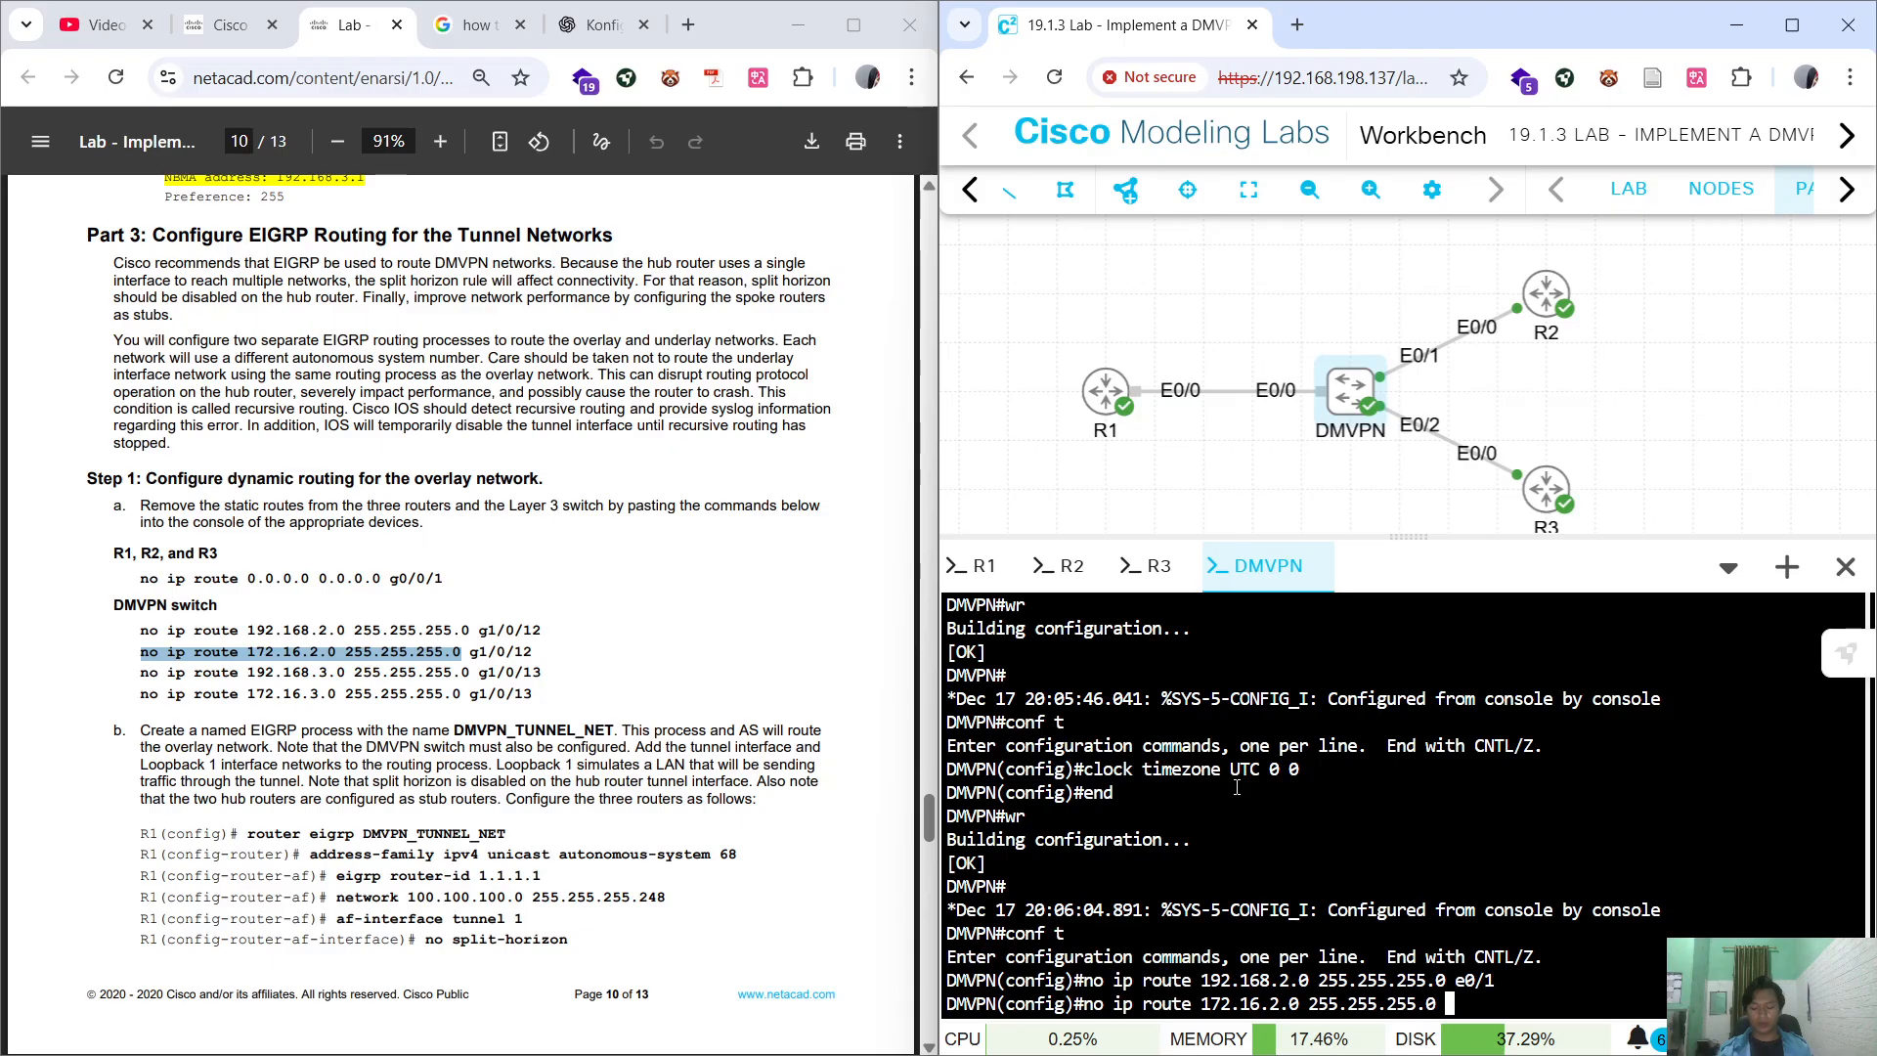
key("Return")
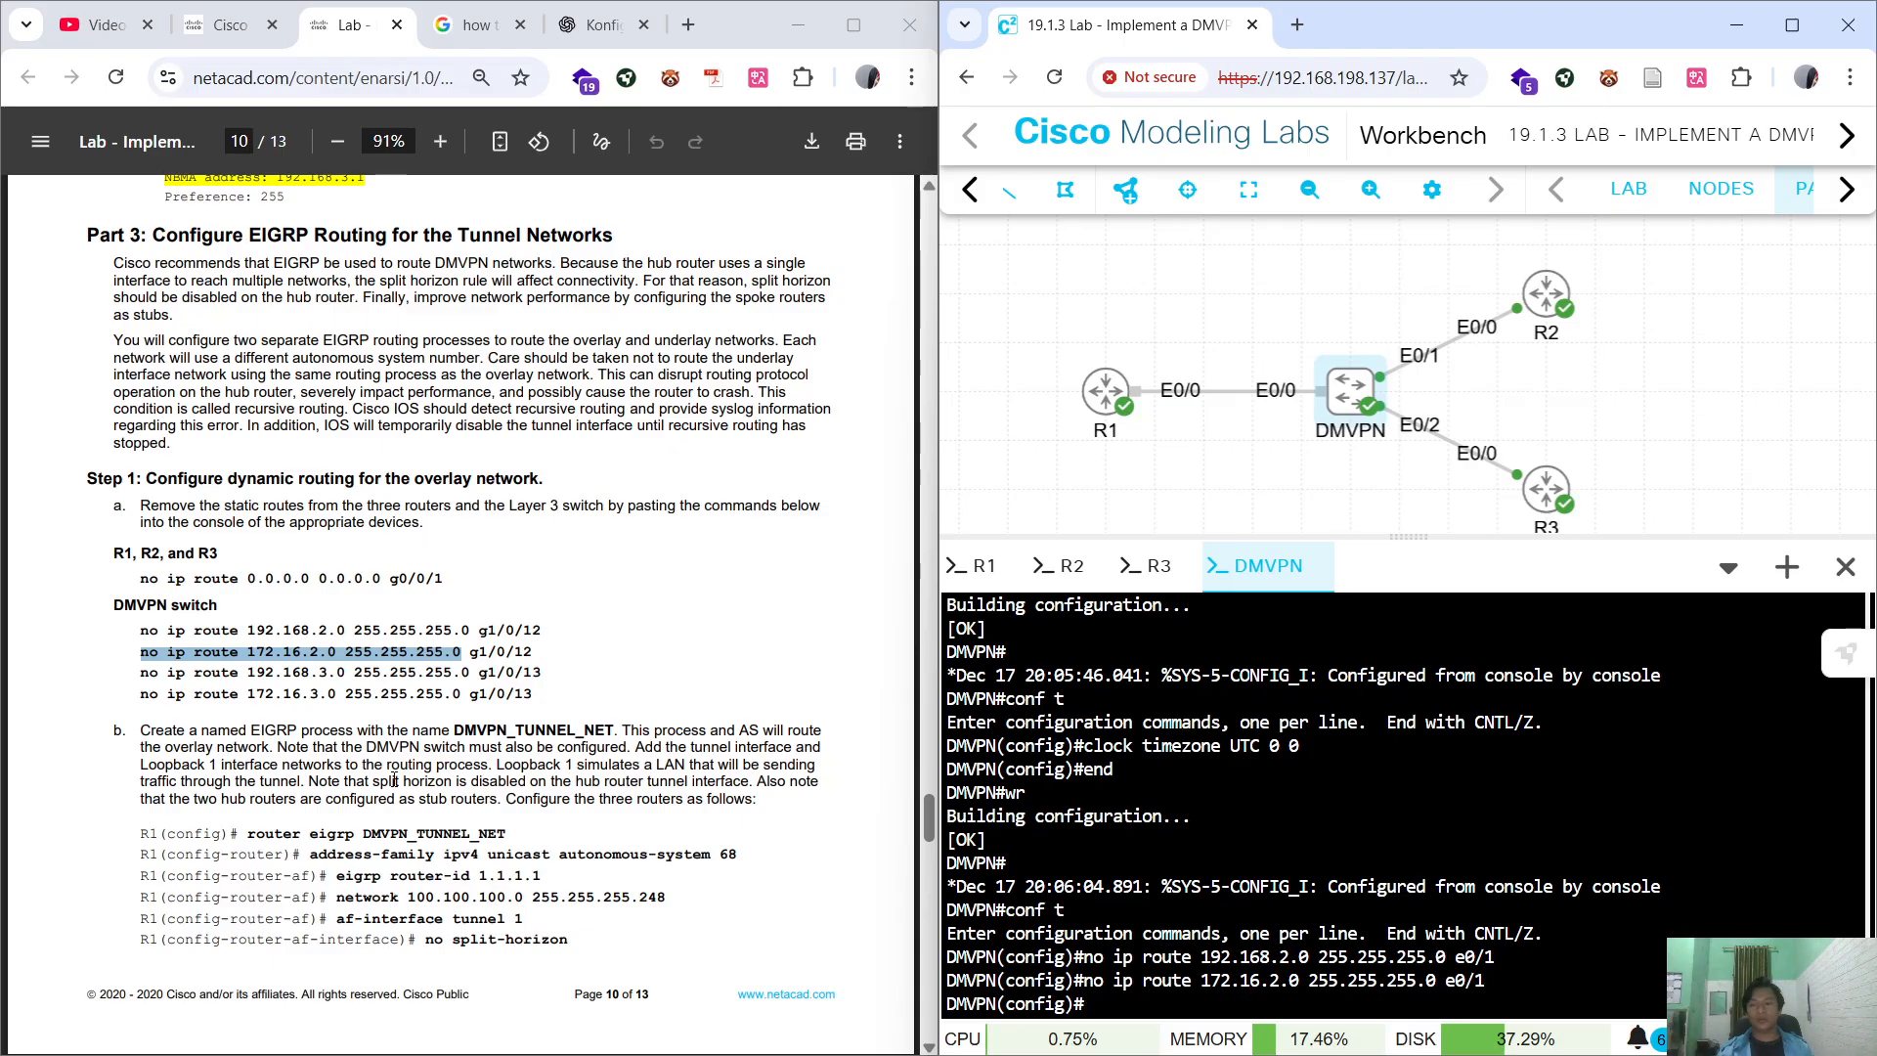
On the DMVPN switch, remove the static route 192.168.3.0 via e0/2, using the full mask 255.255.255.0.
left_click_drag(140, 673, 457, 677)
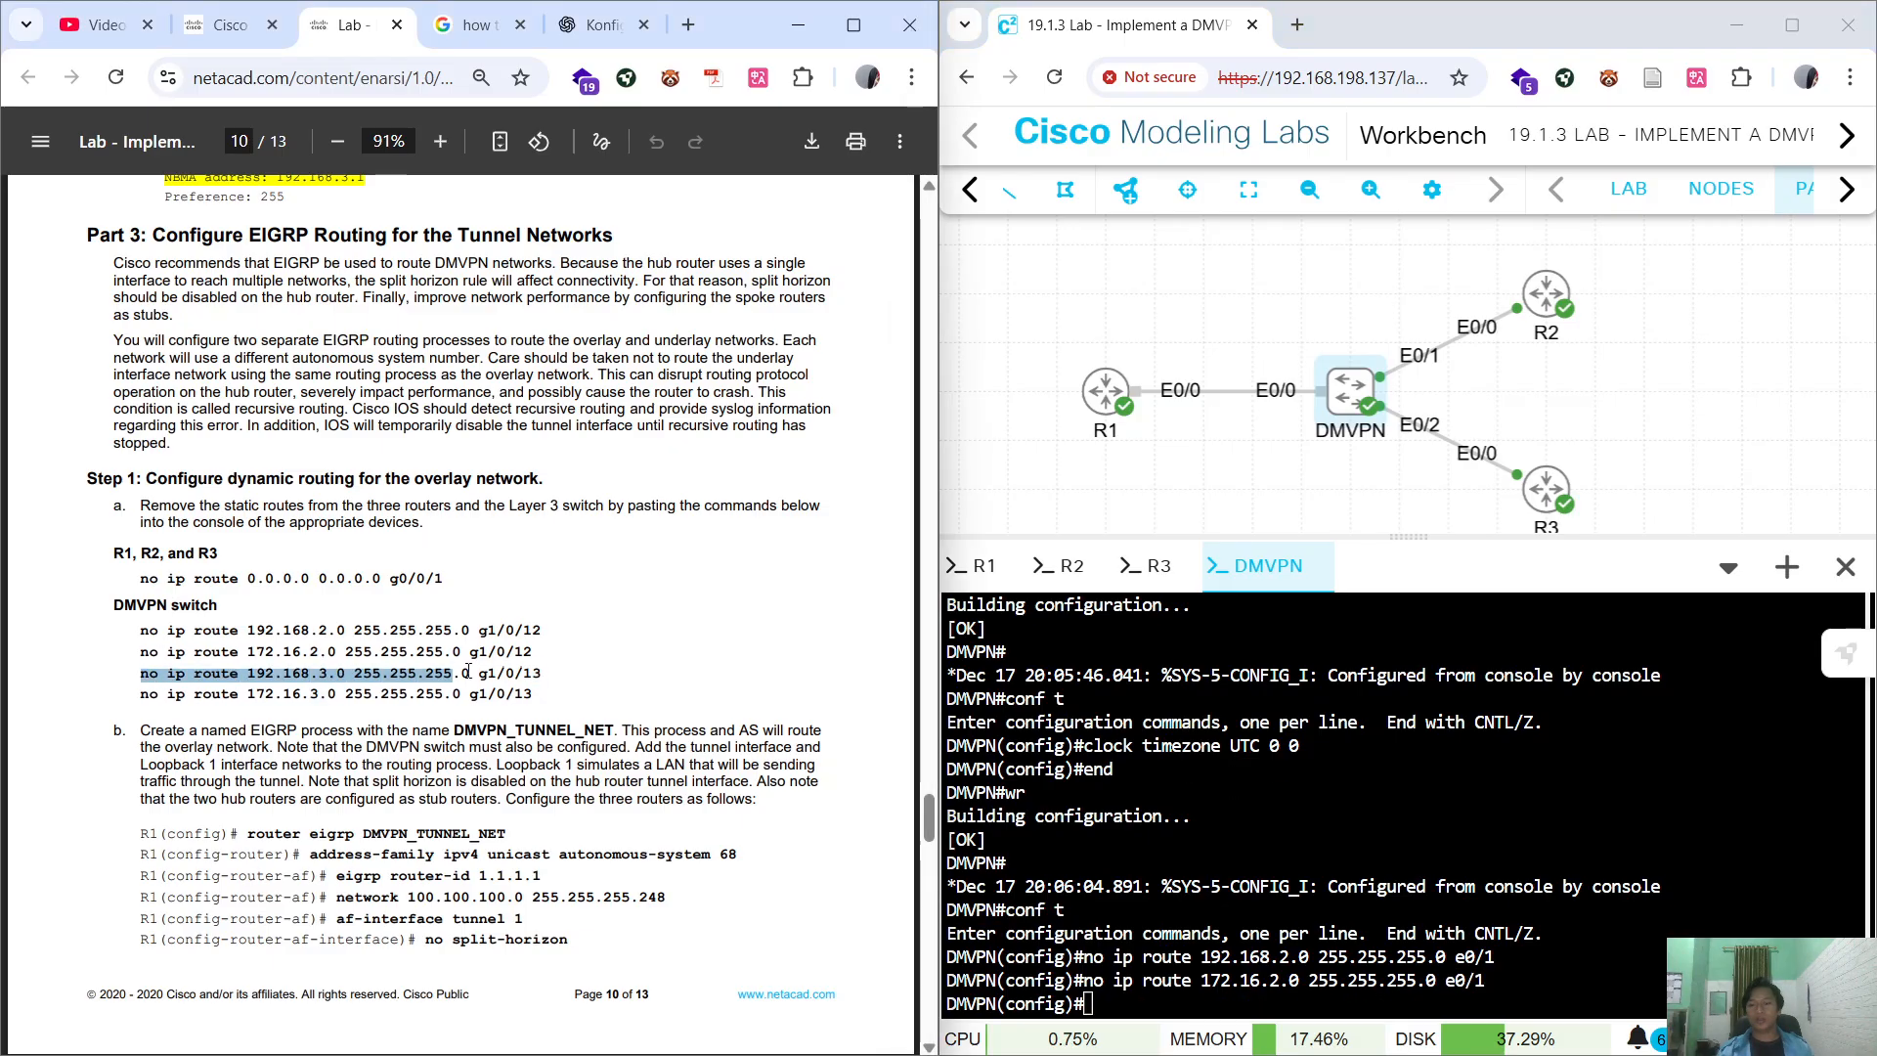
left_click(1407, 819)
key("ctrl+v")
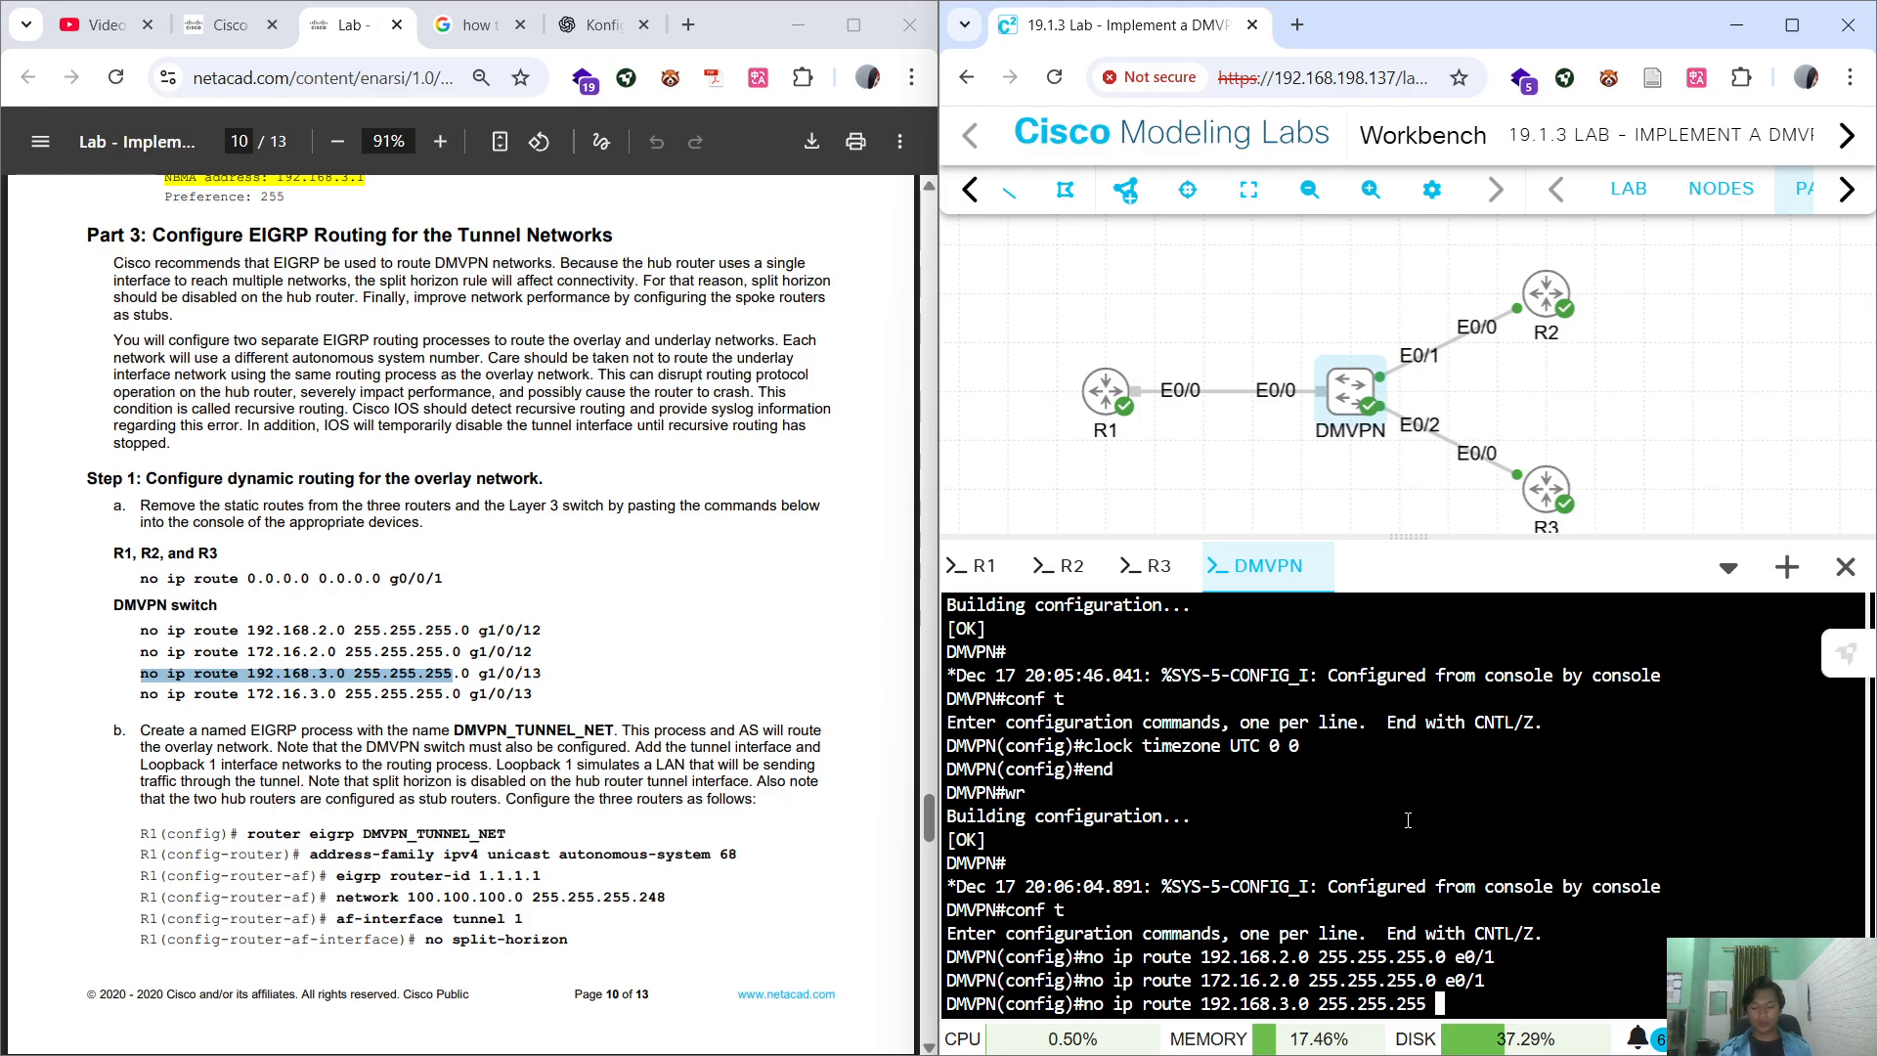
type("e0/2")
key("Return")
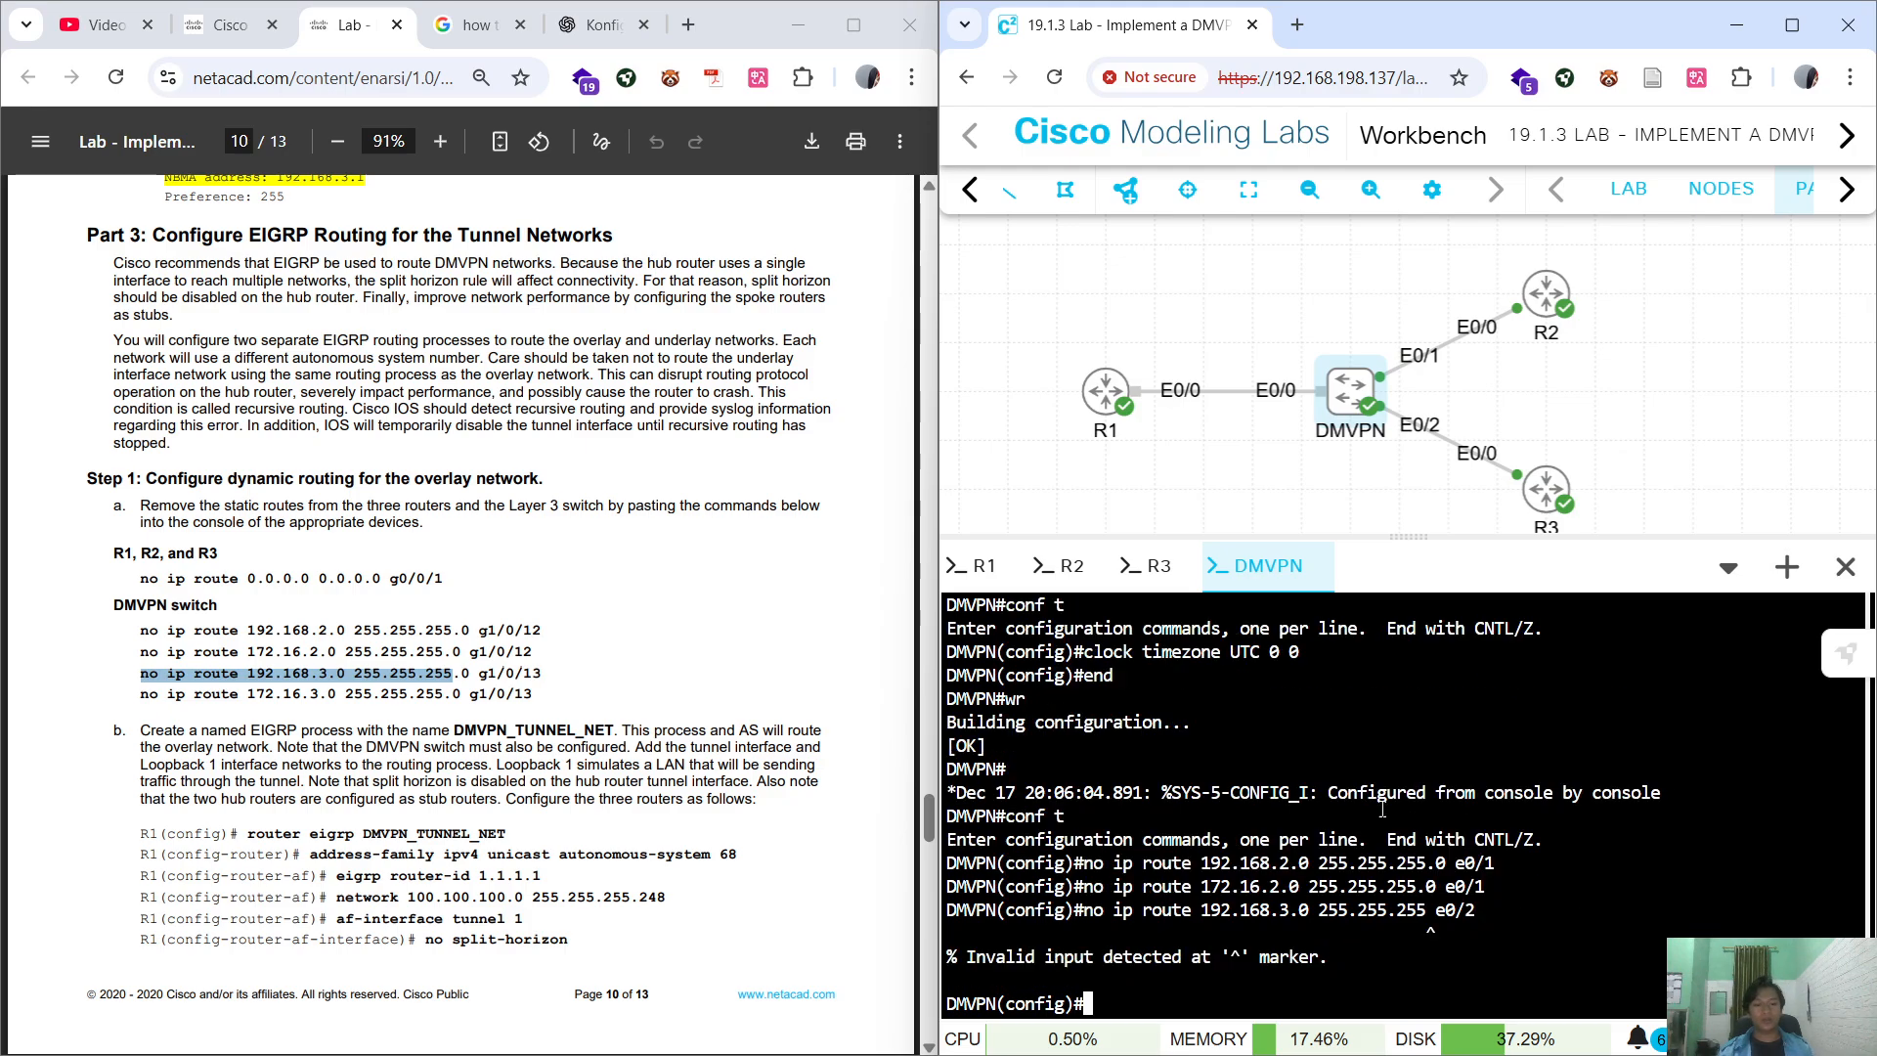
key("Up")
key("Left")
key("Left")
key("Left")
key("Left")
key("Left")
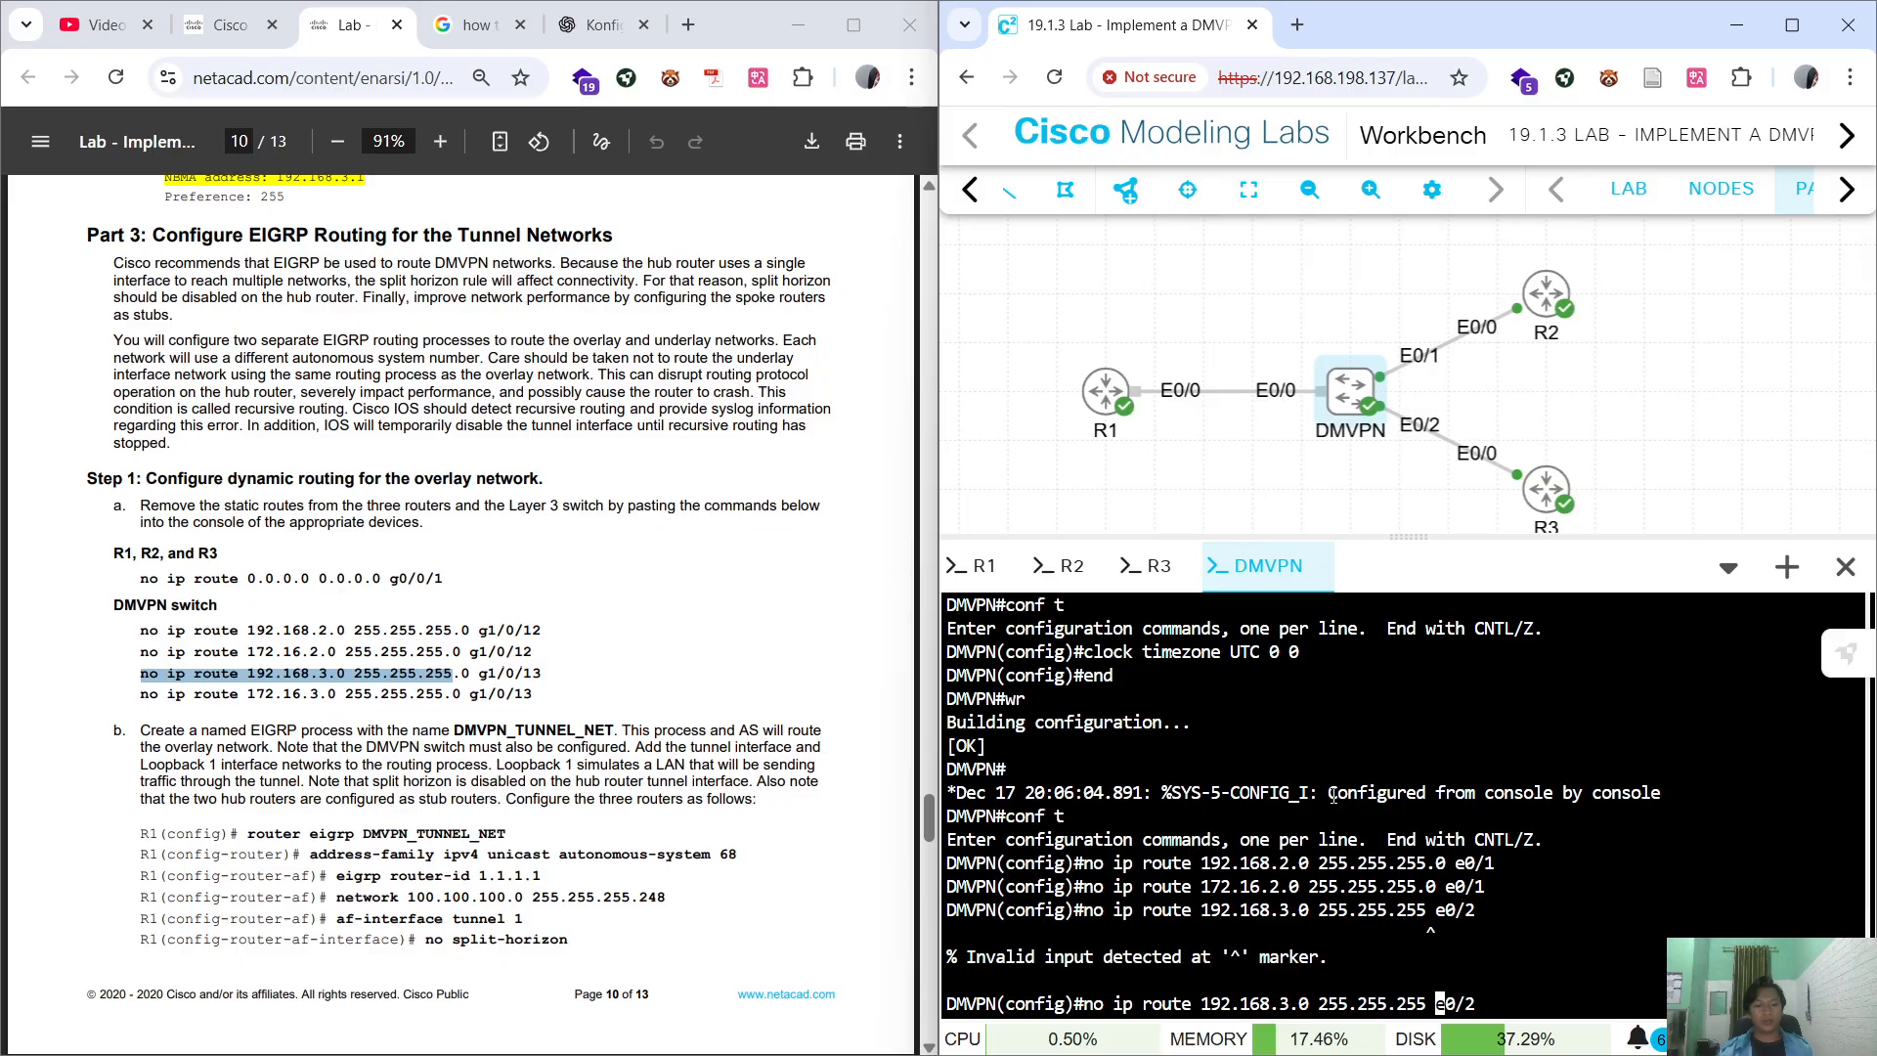
type(".0")
key("Return")
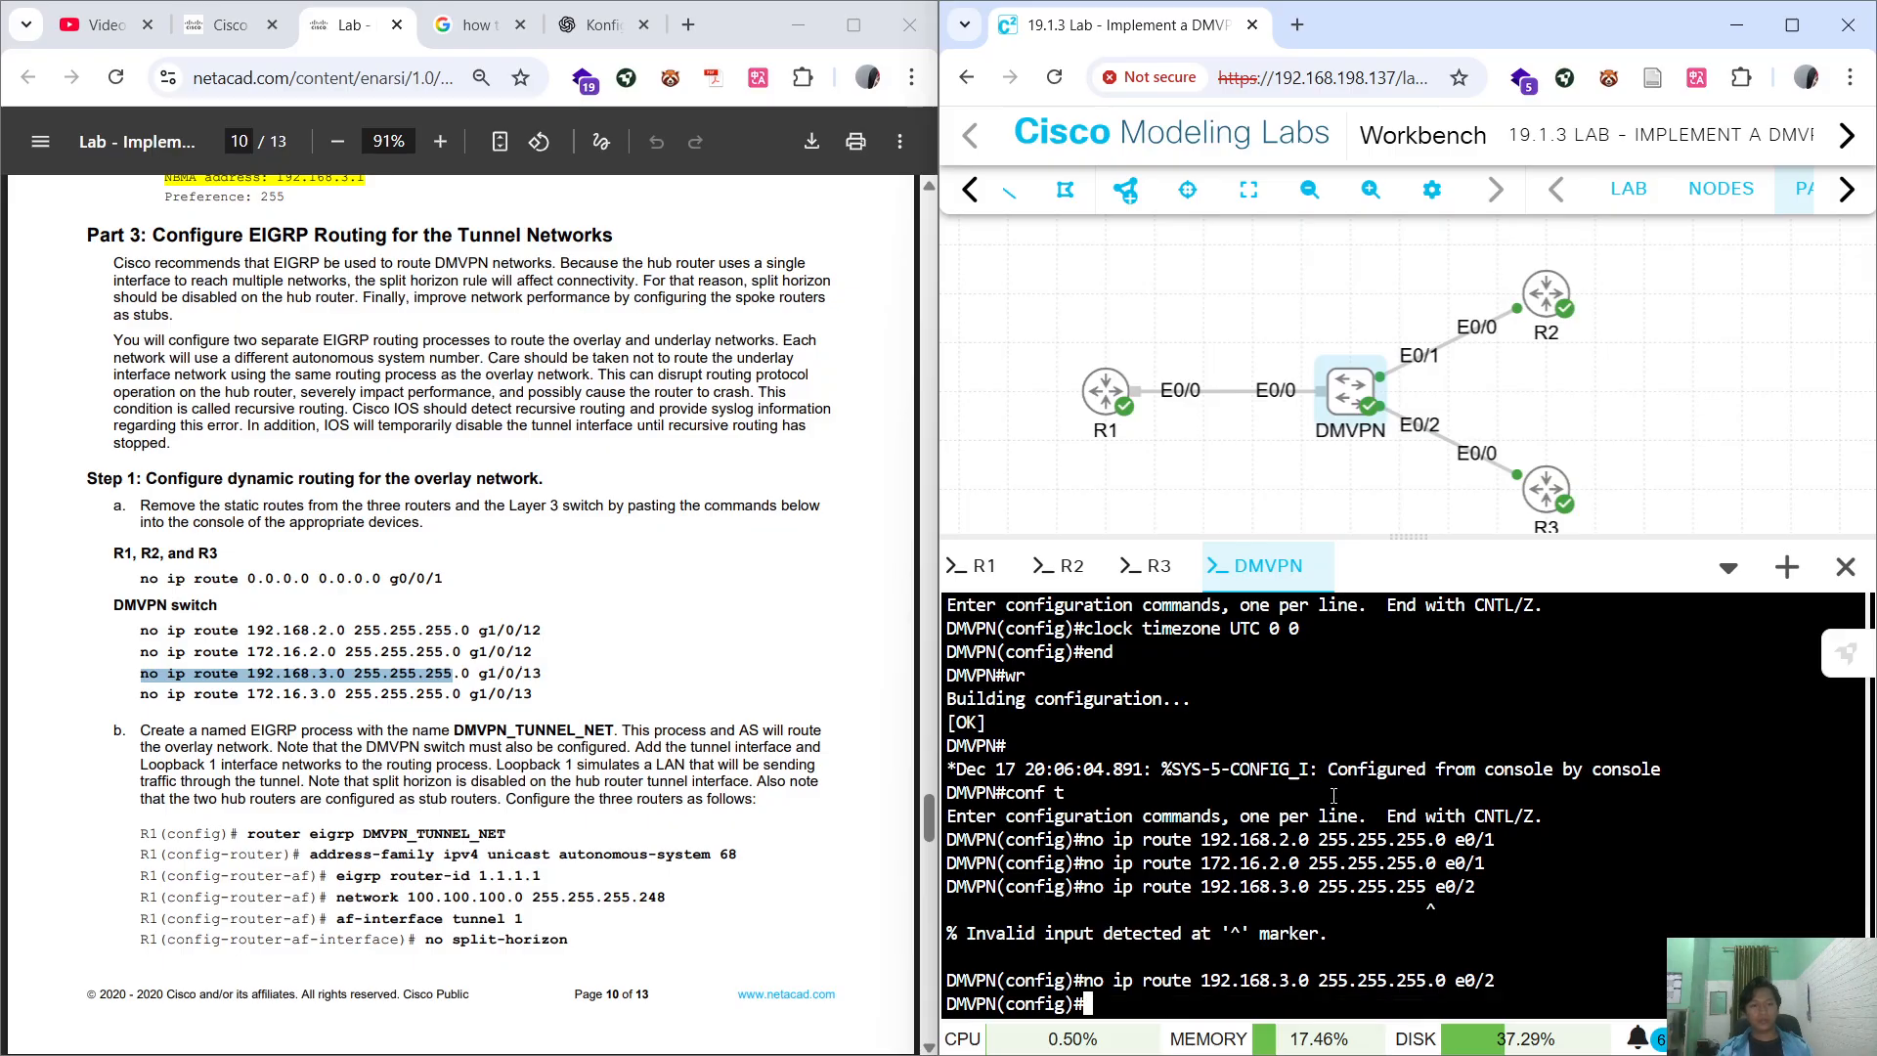
On the DMVPN switch, remove the static route 172.16.3.0 255.255.255.0 via e0/2.
left_click_drag(141, 692, 463, 695)
key("ctrl+c")
left_click(1263, 838)
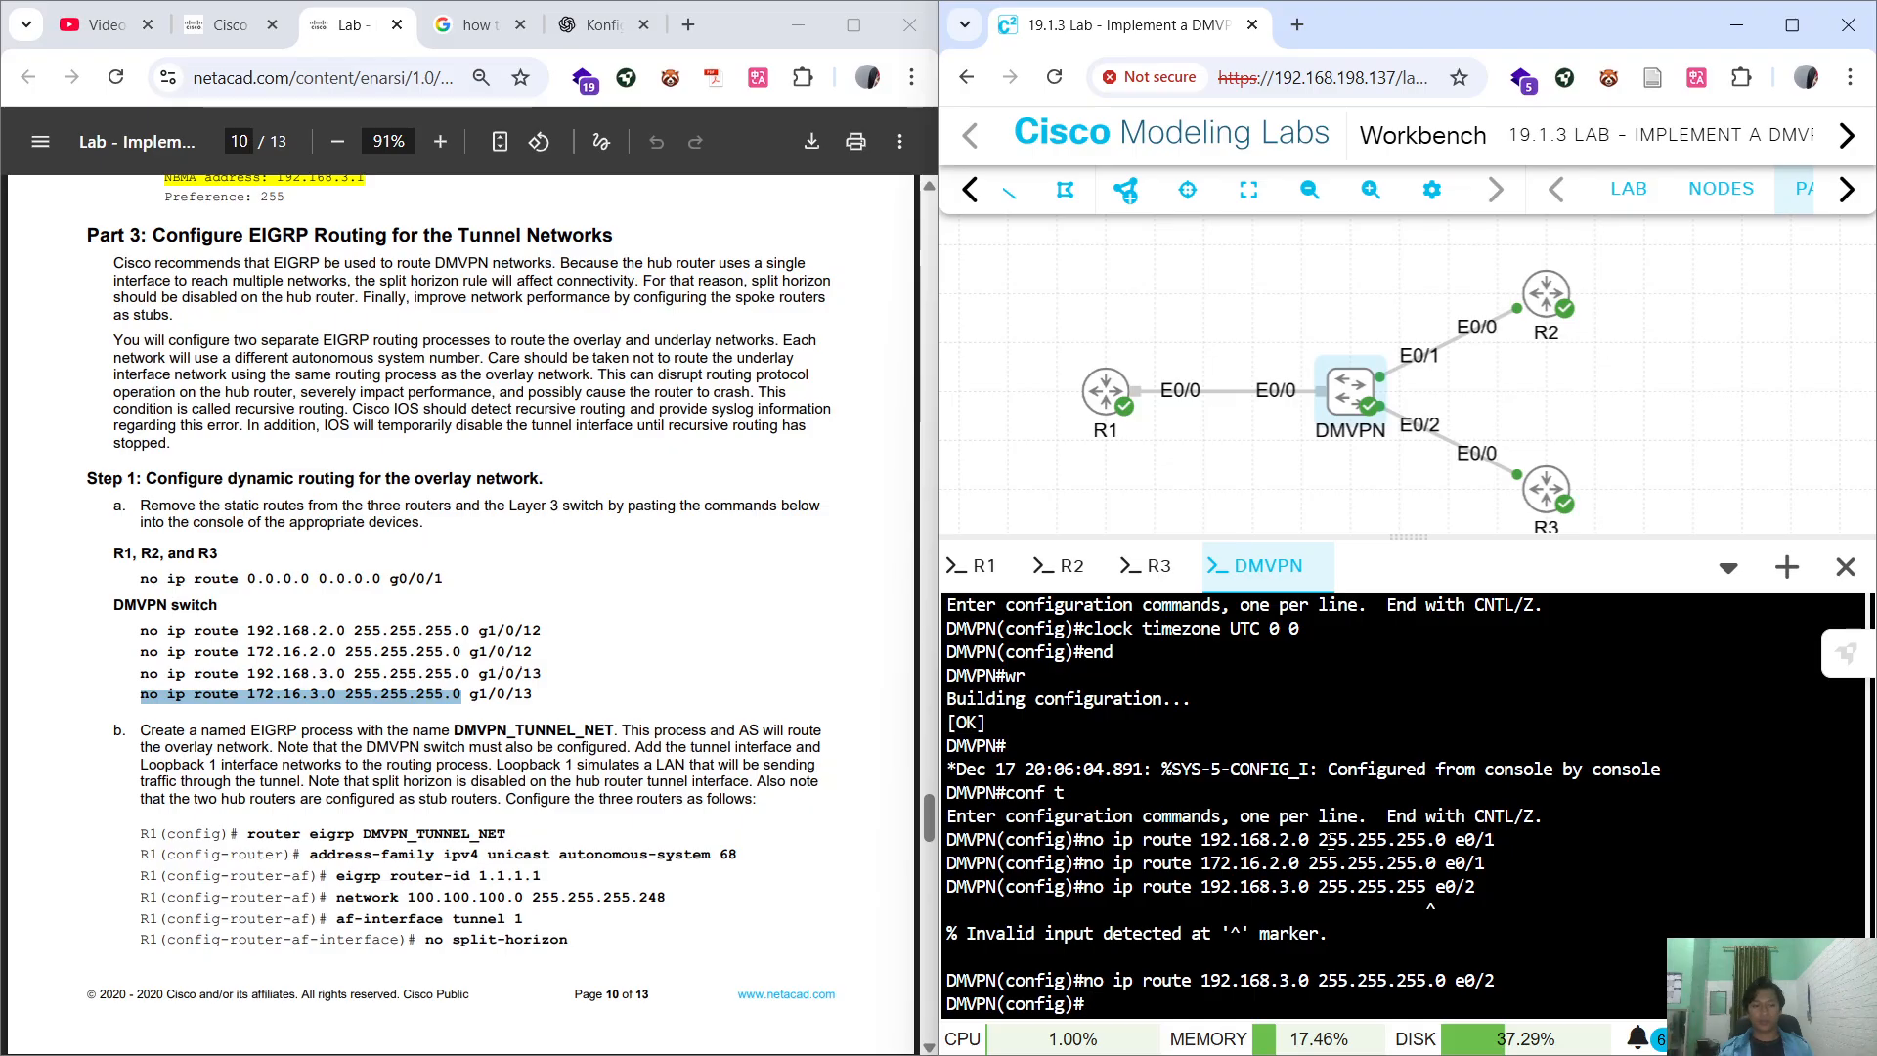
key("ctrl+v")
type("e0")
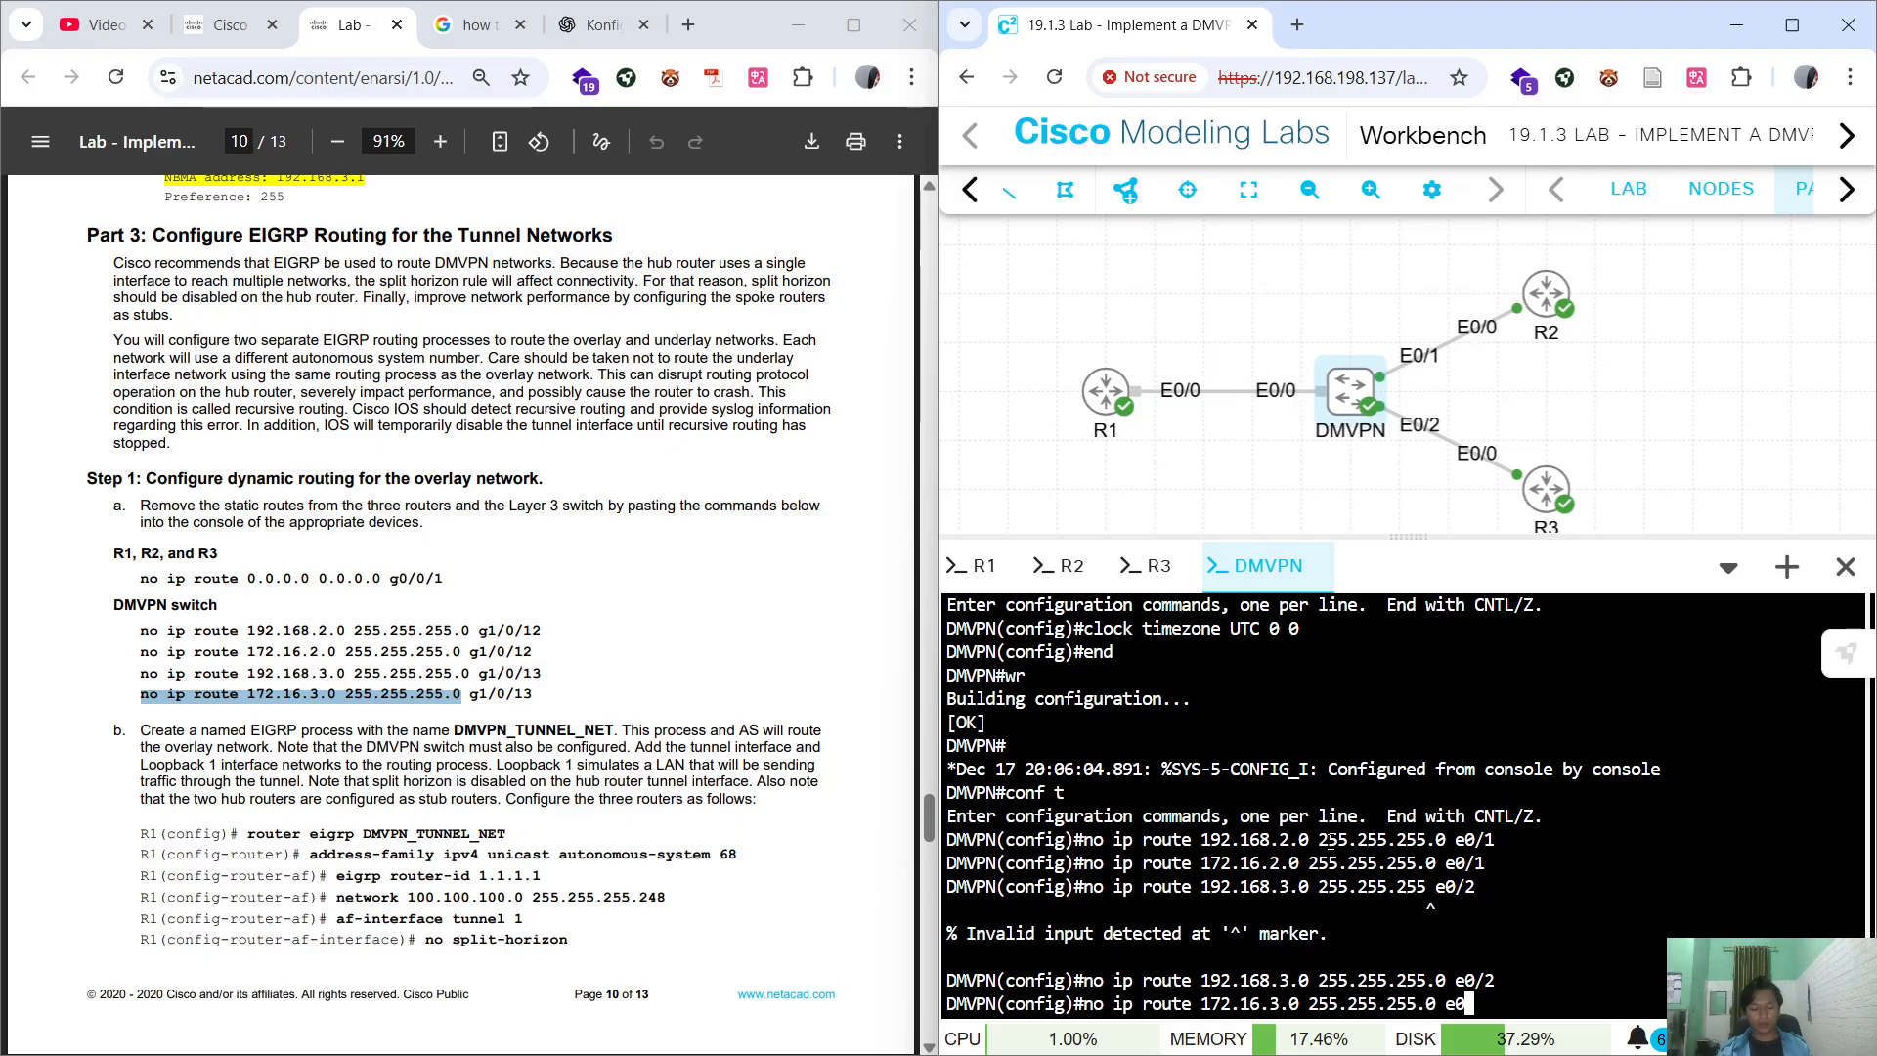
type("/2")
key("Return")
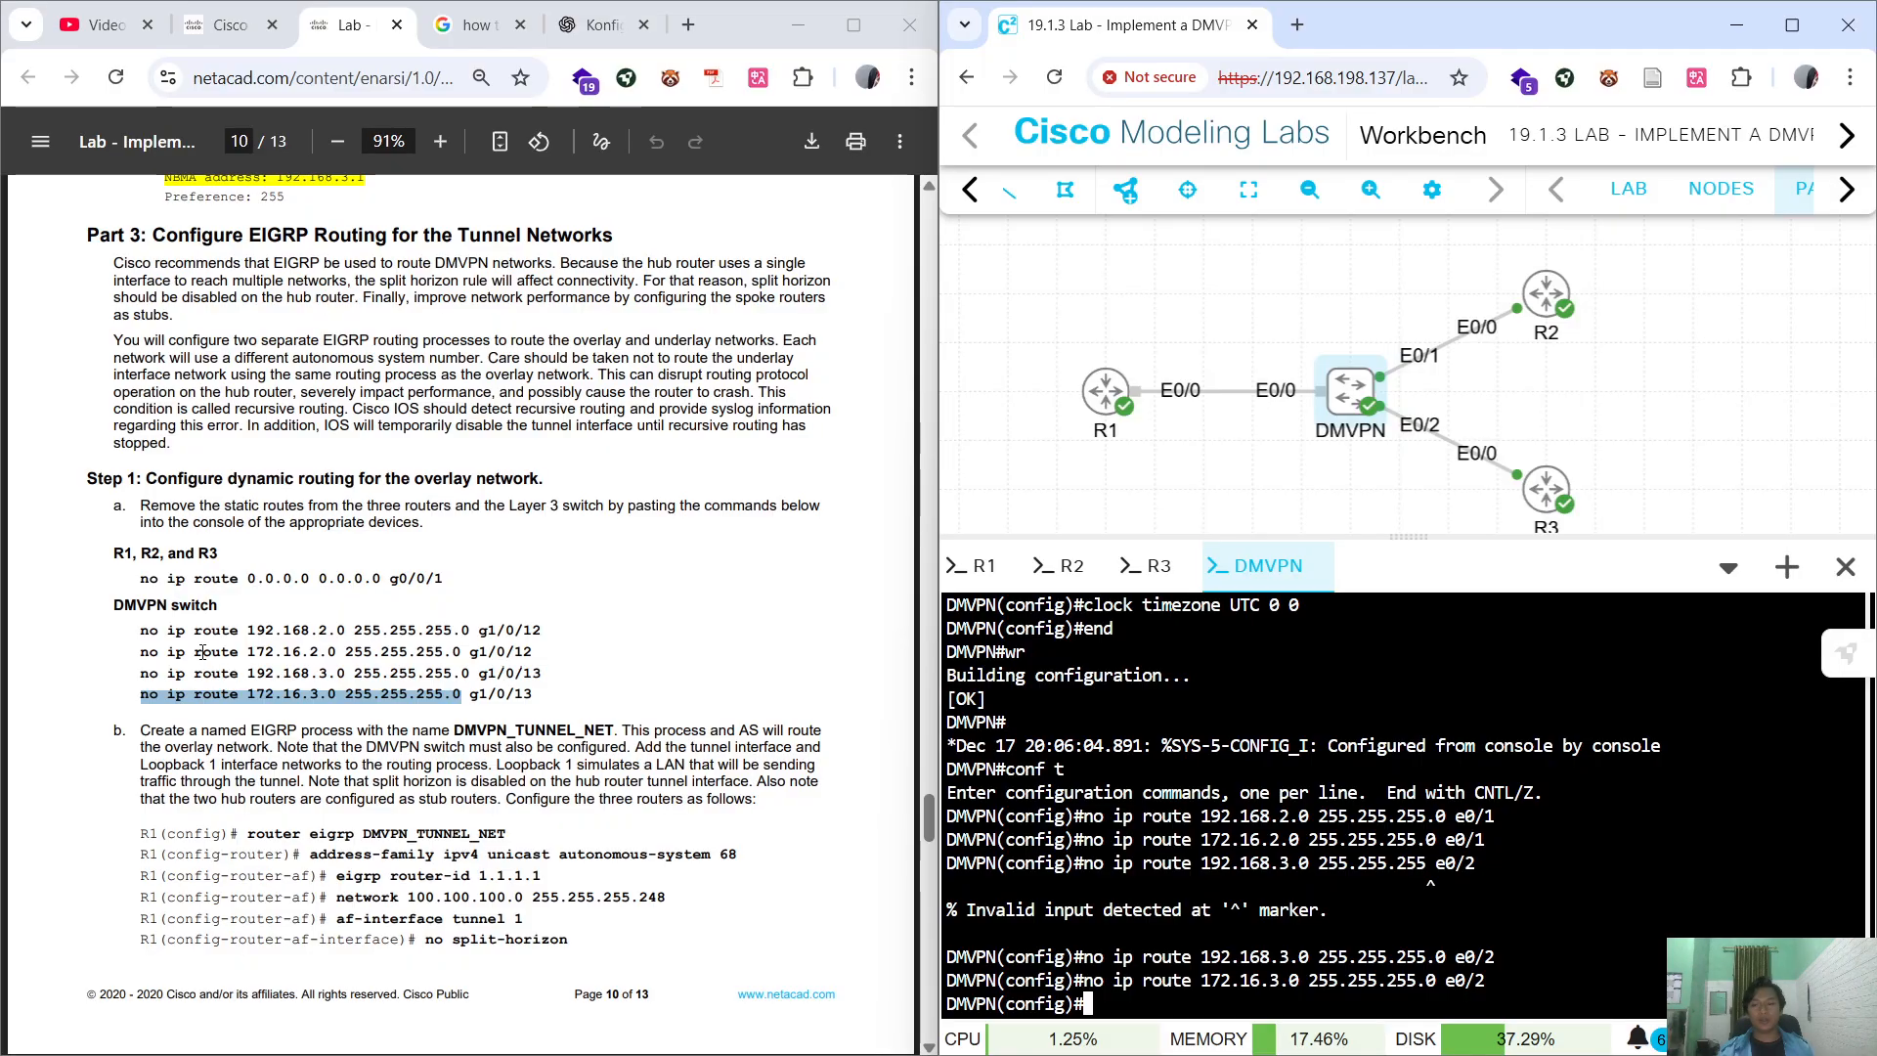
Copy the R2 Loopback 0 ping from the lab document's underlay check and run do ping 192.168.2.1 on R1.
scroll(321, 567, "up", 10)
scroll(322, 564, "up", 15)
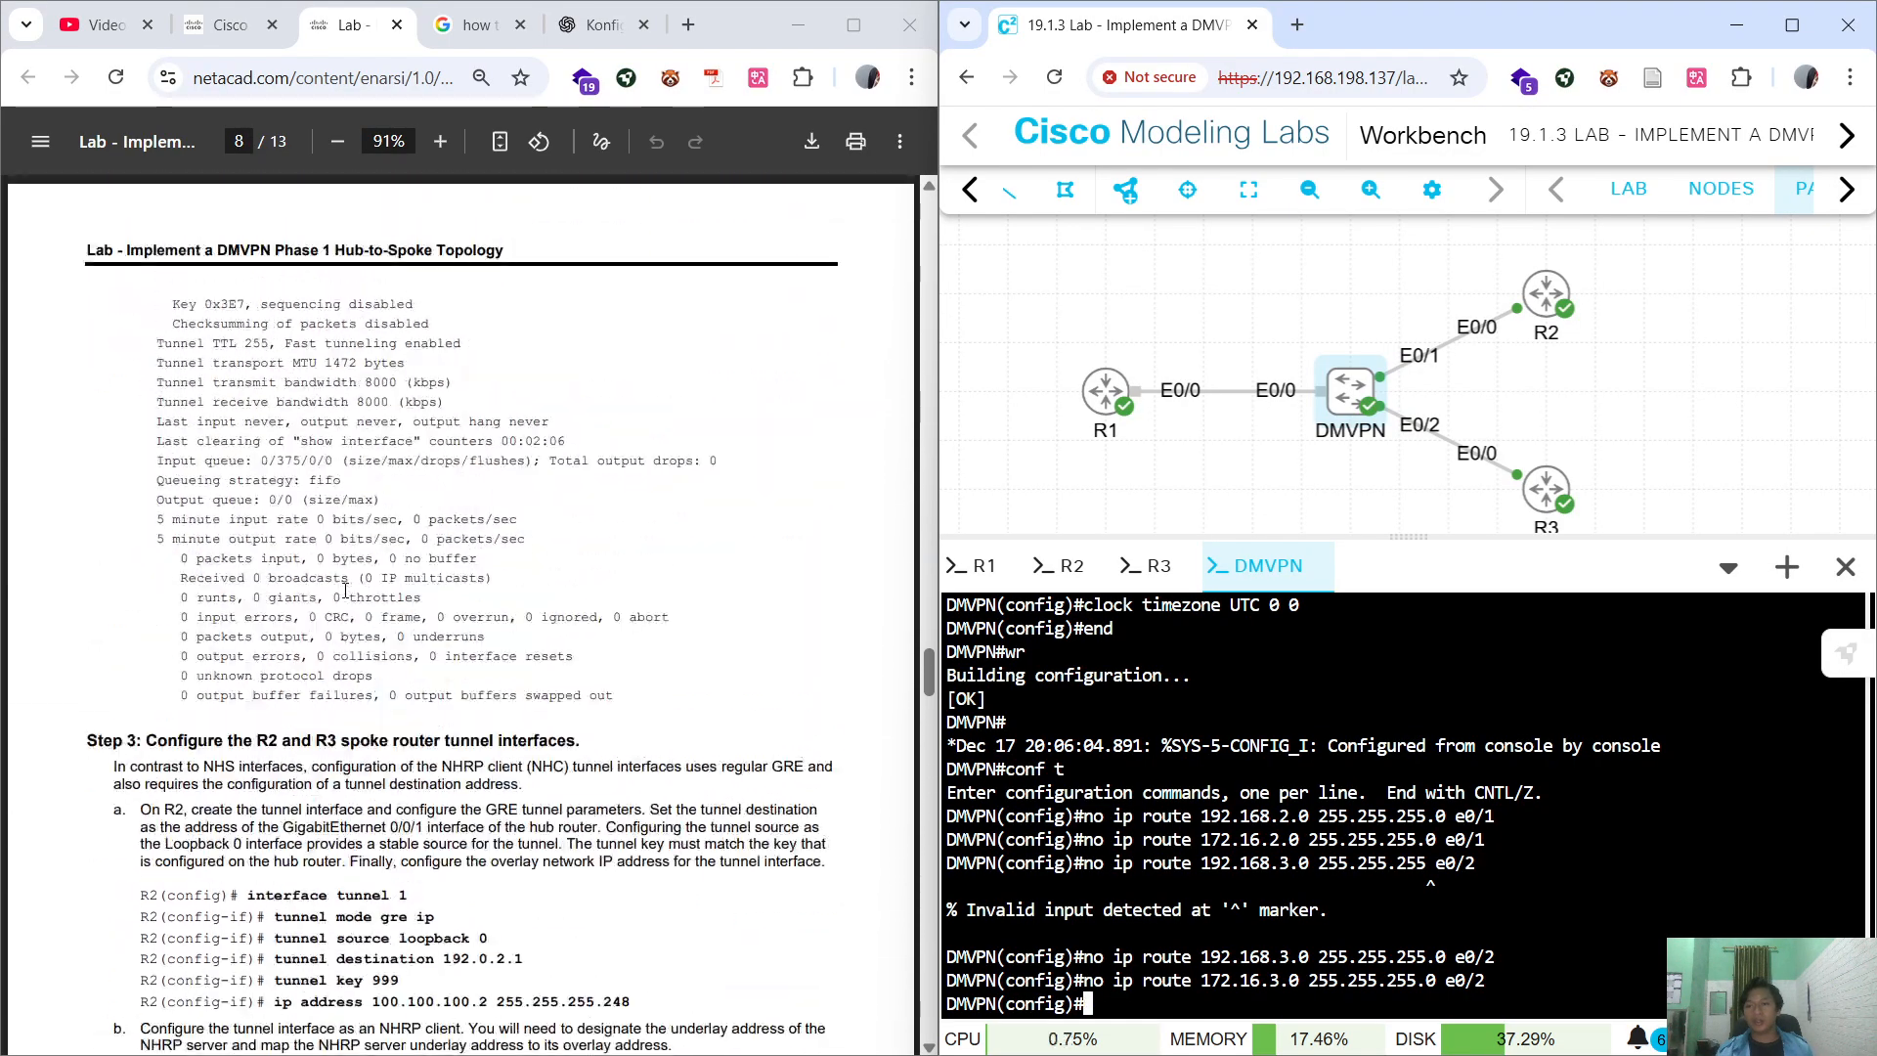
scroll(363, 617, "up", 10)
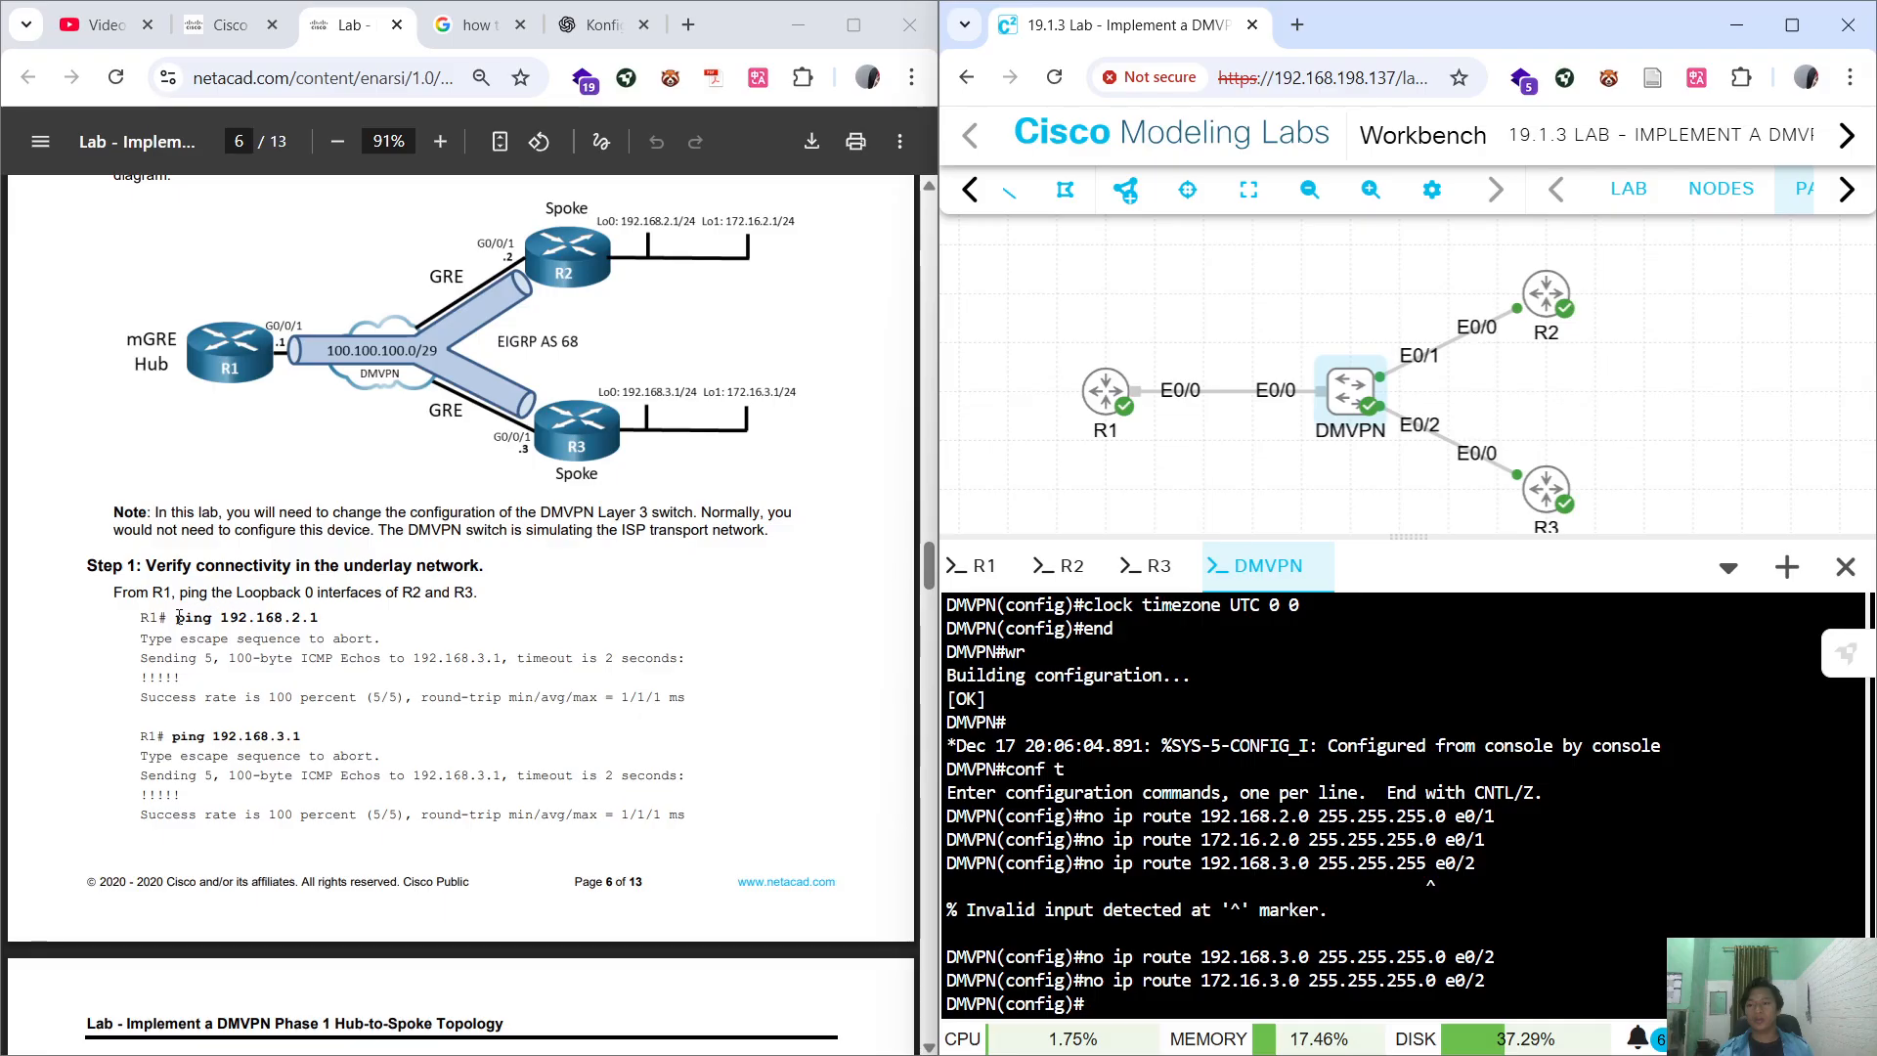
left_click_drag(174, 617, 344, 617)
key("ctrl+c")
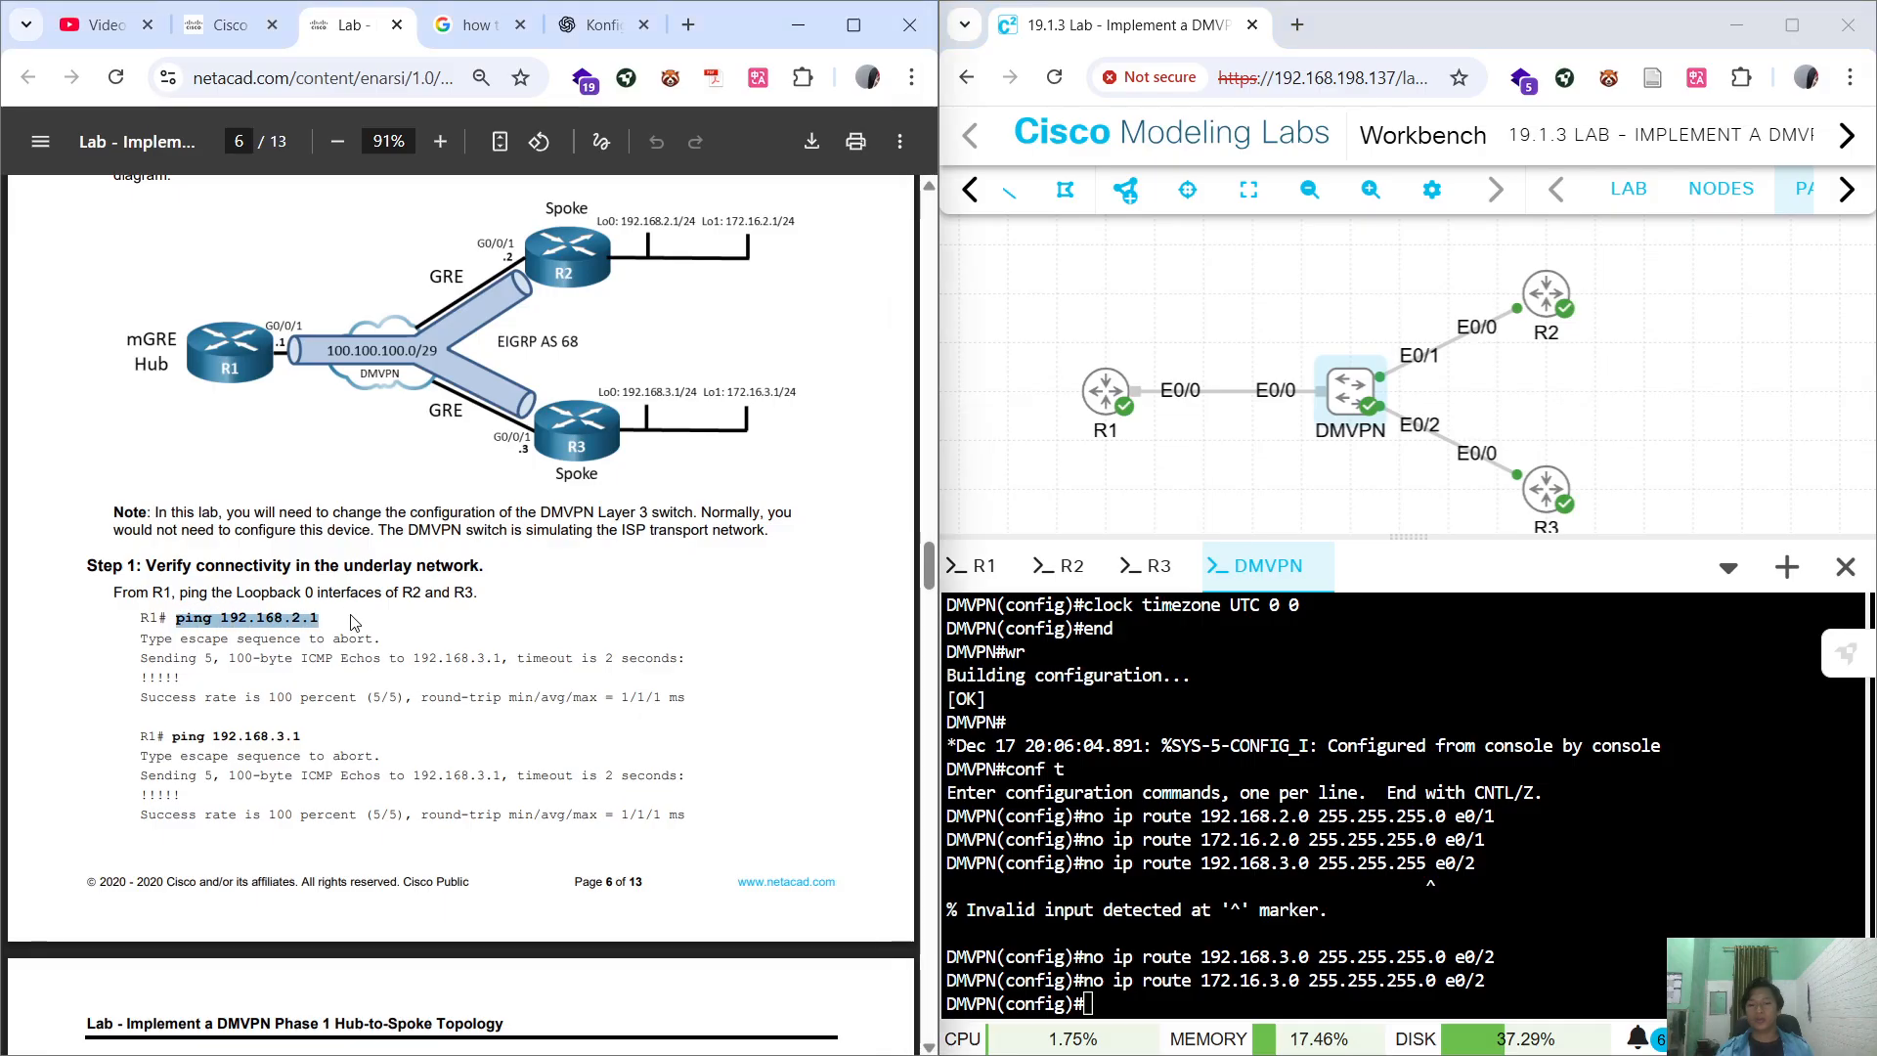
left_click(978, 565)
key("ctrl+v")
key("Return")
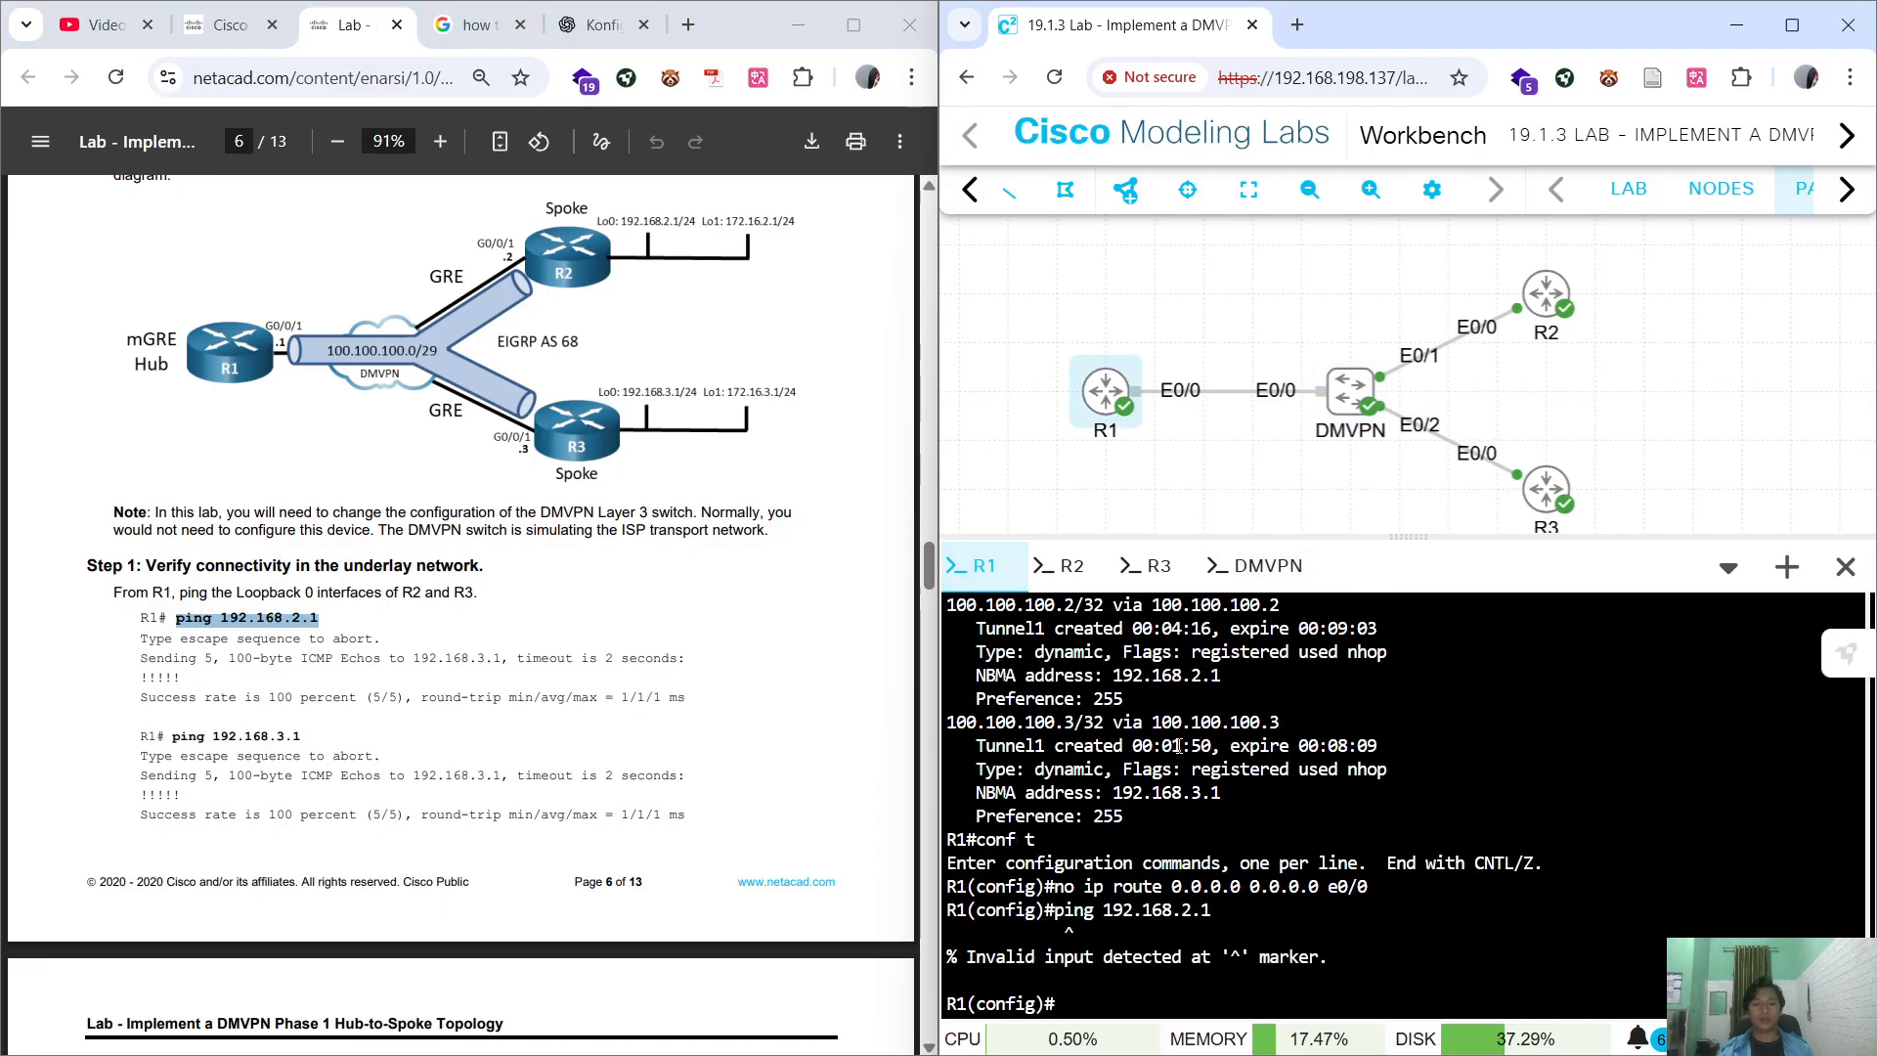
type("do")
key("ctrl+v")
key("Return")
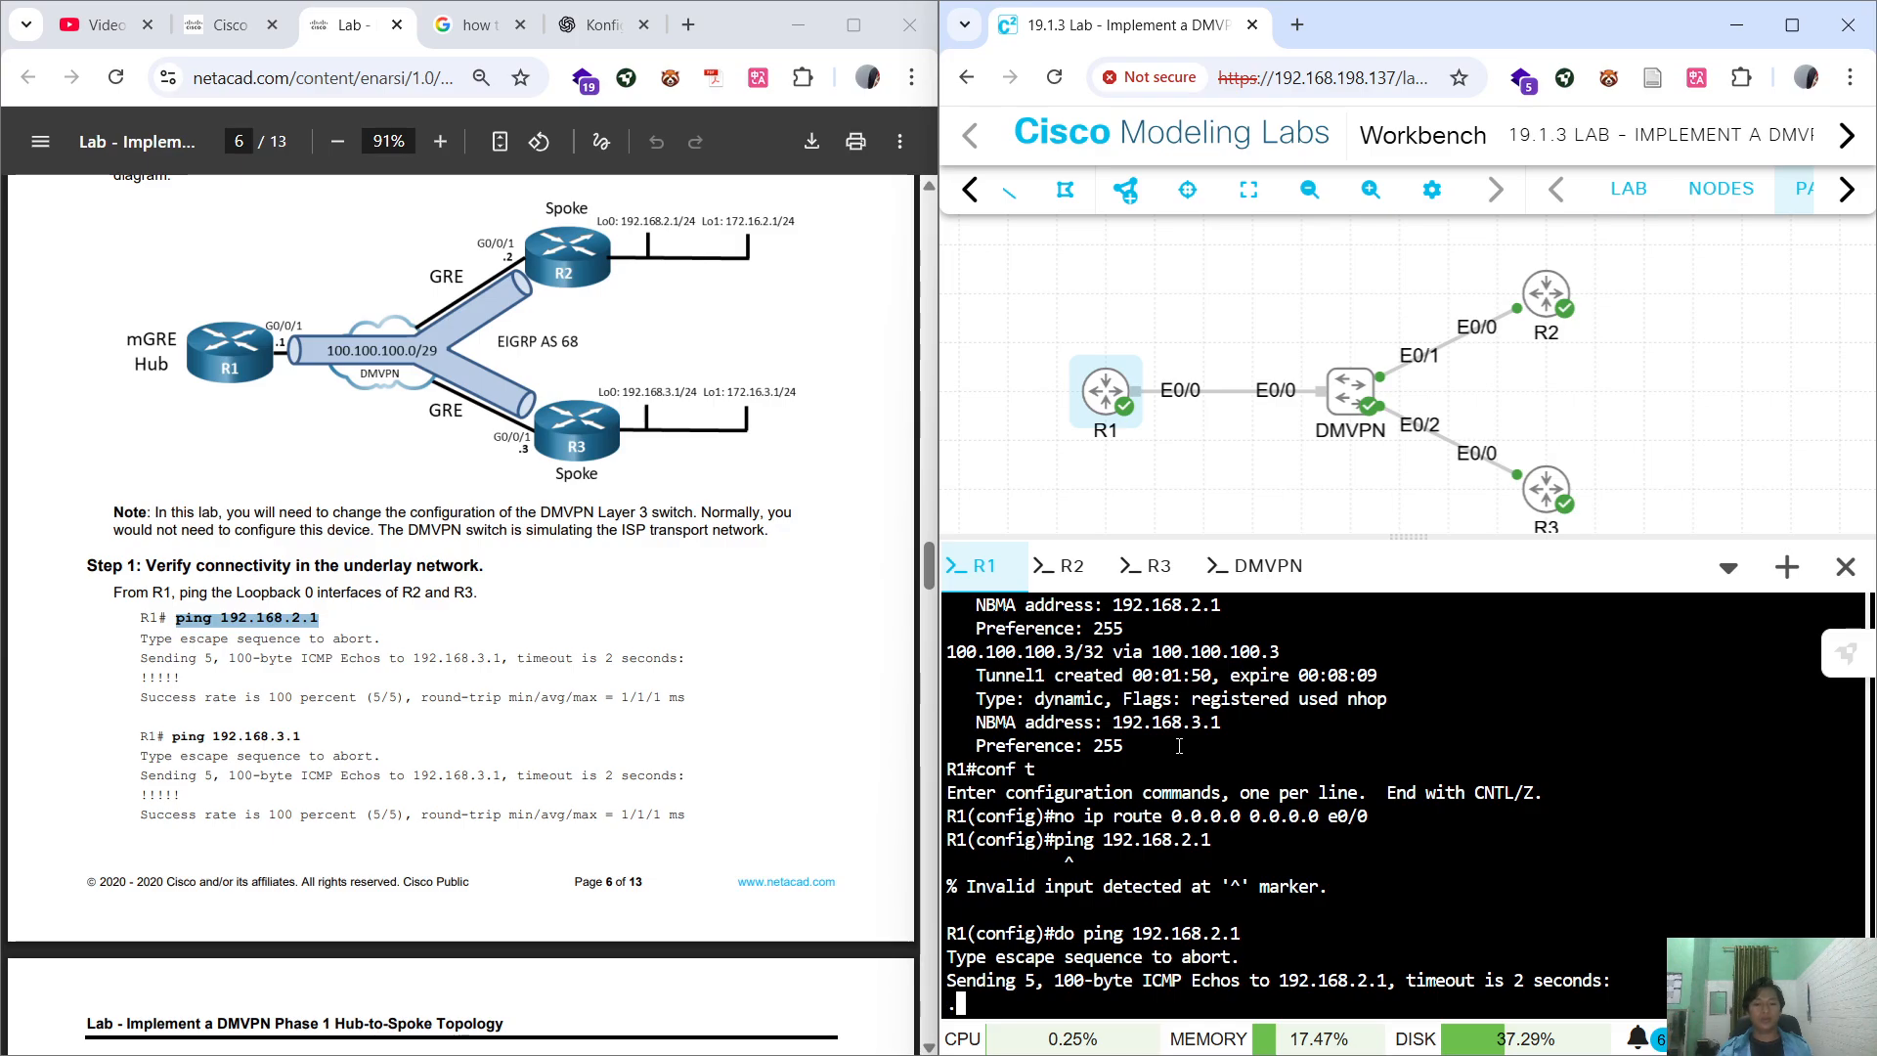
left_click(1261, 567)
left_click(973, 567)
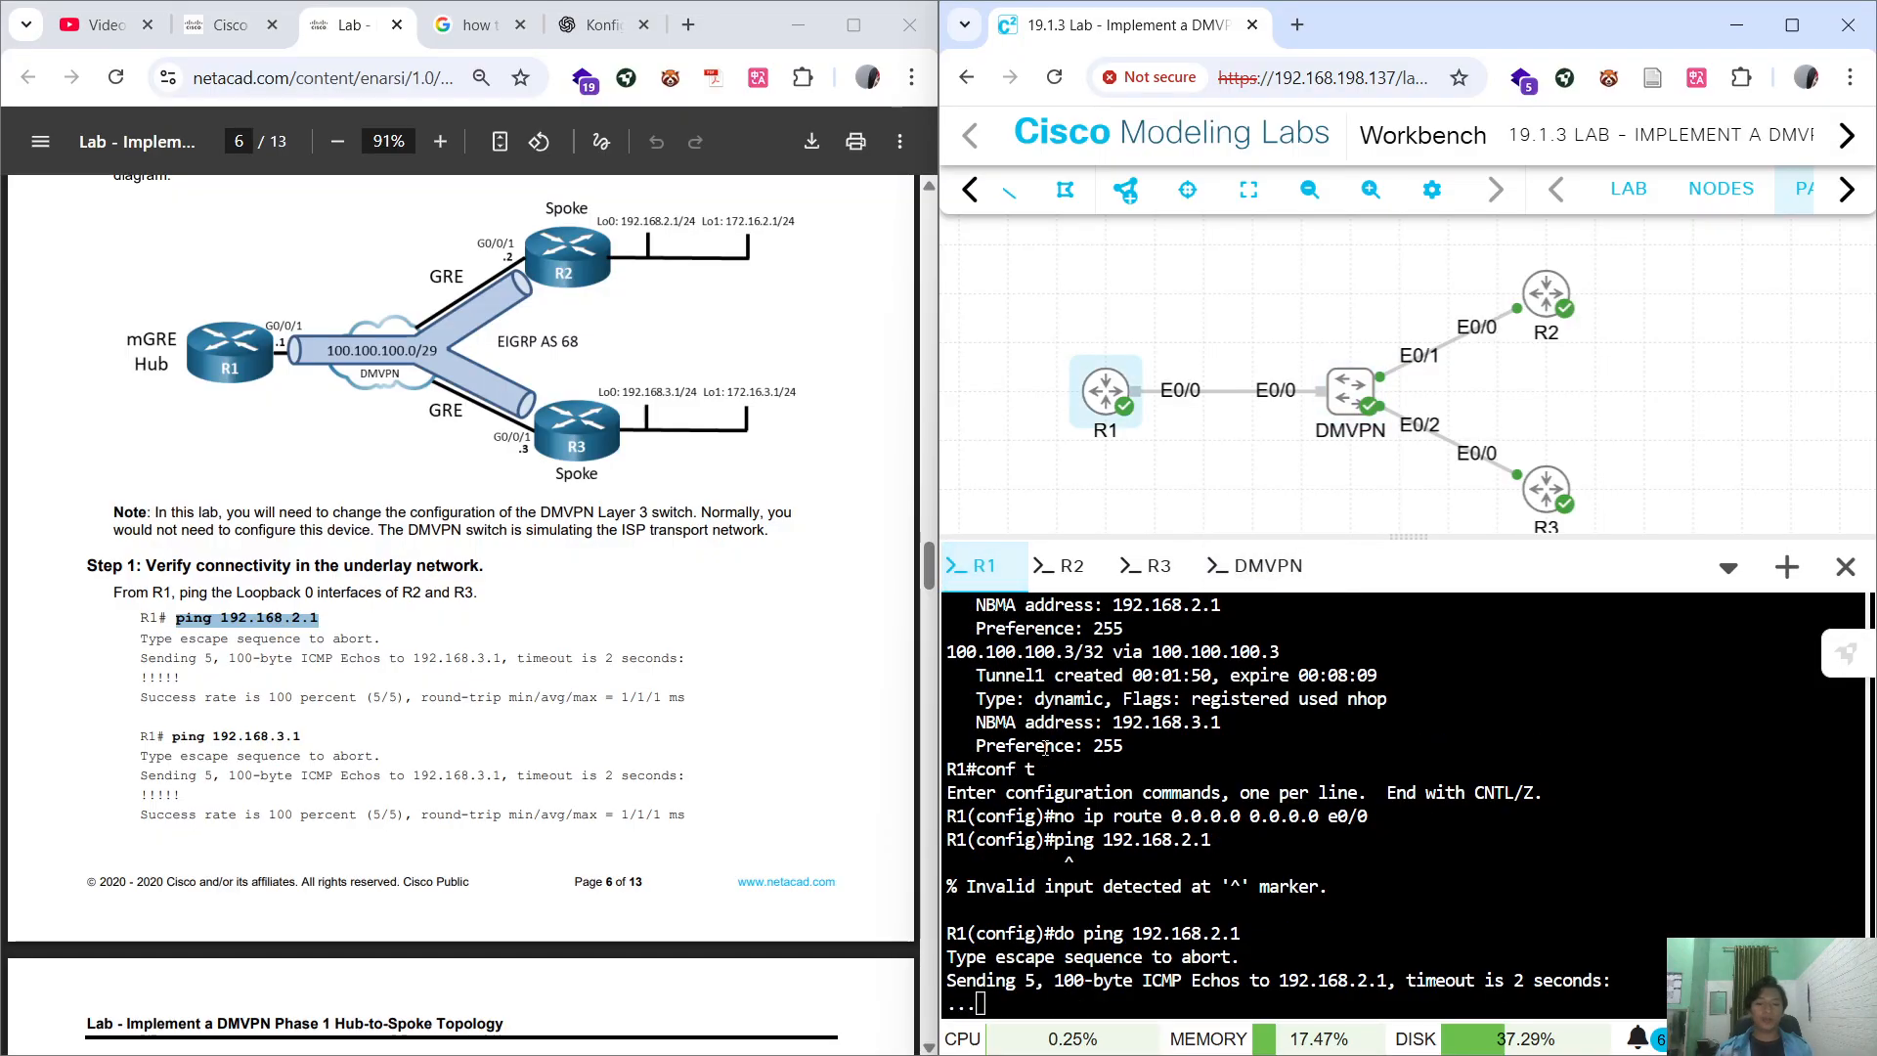
Return to Part 3 Step 1b of the lab document and create the named EIGRP process DMVPN_TUNNEL_NET on R1.
scroll(735, 737, "down", 15)
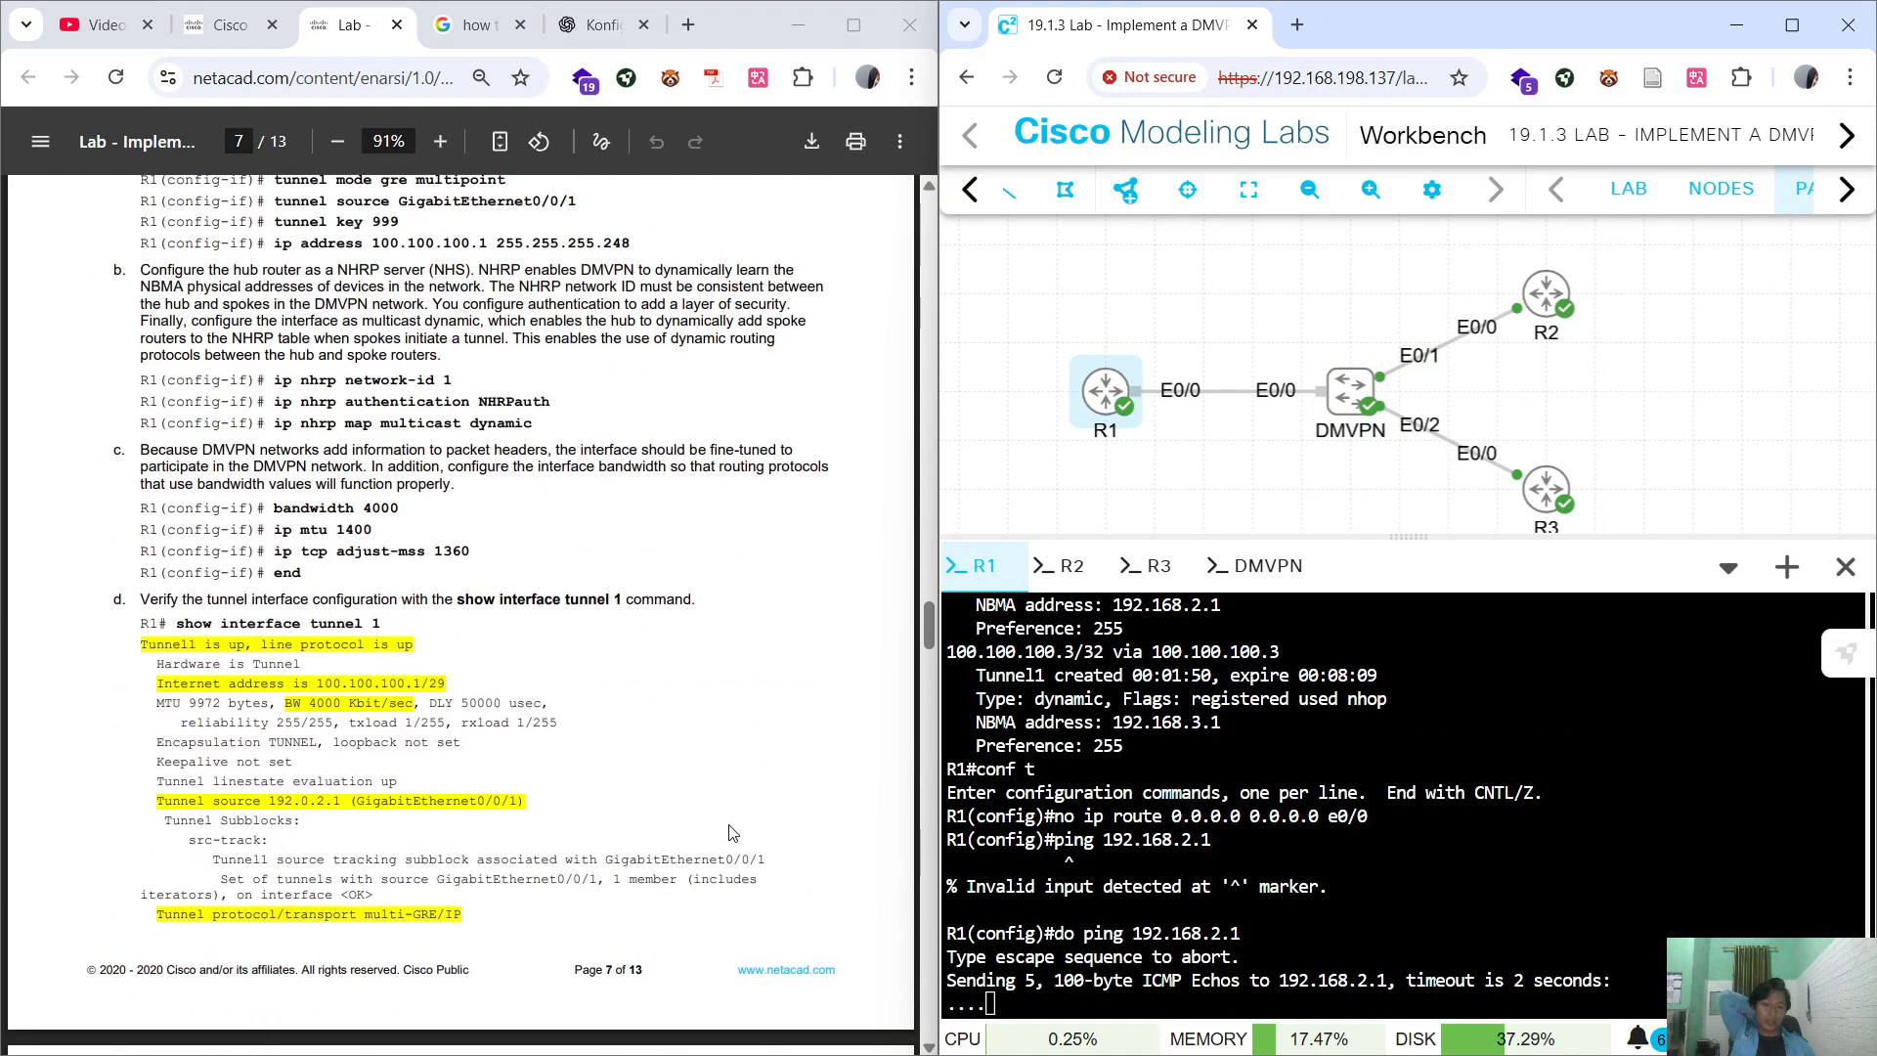
scroll(678, 790, "down", 18)
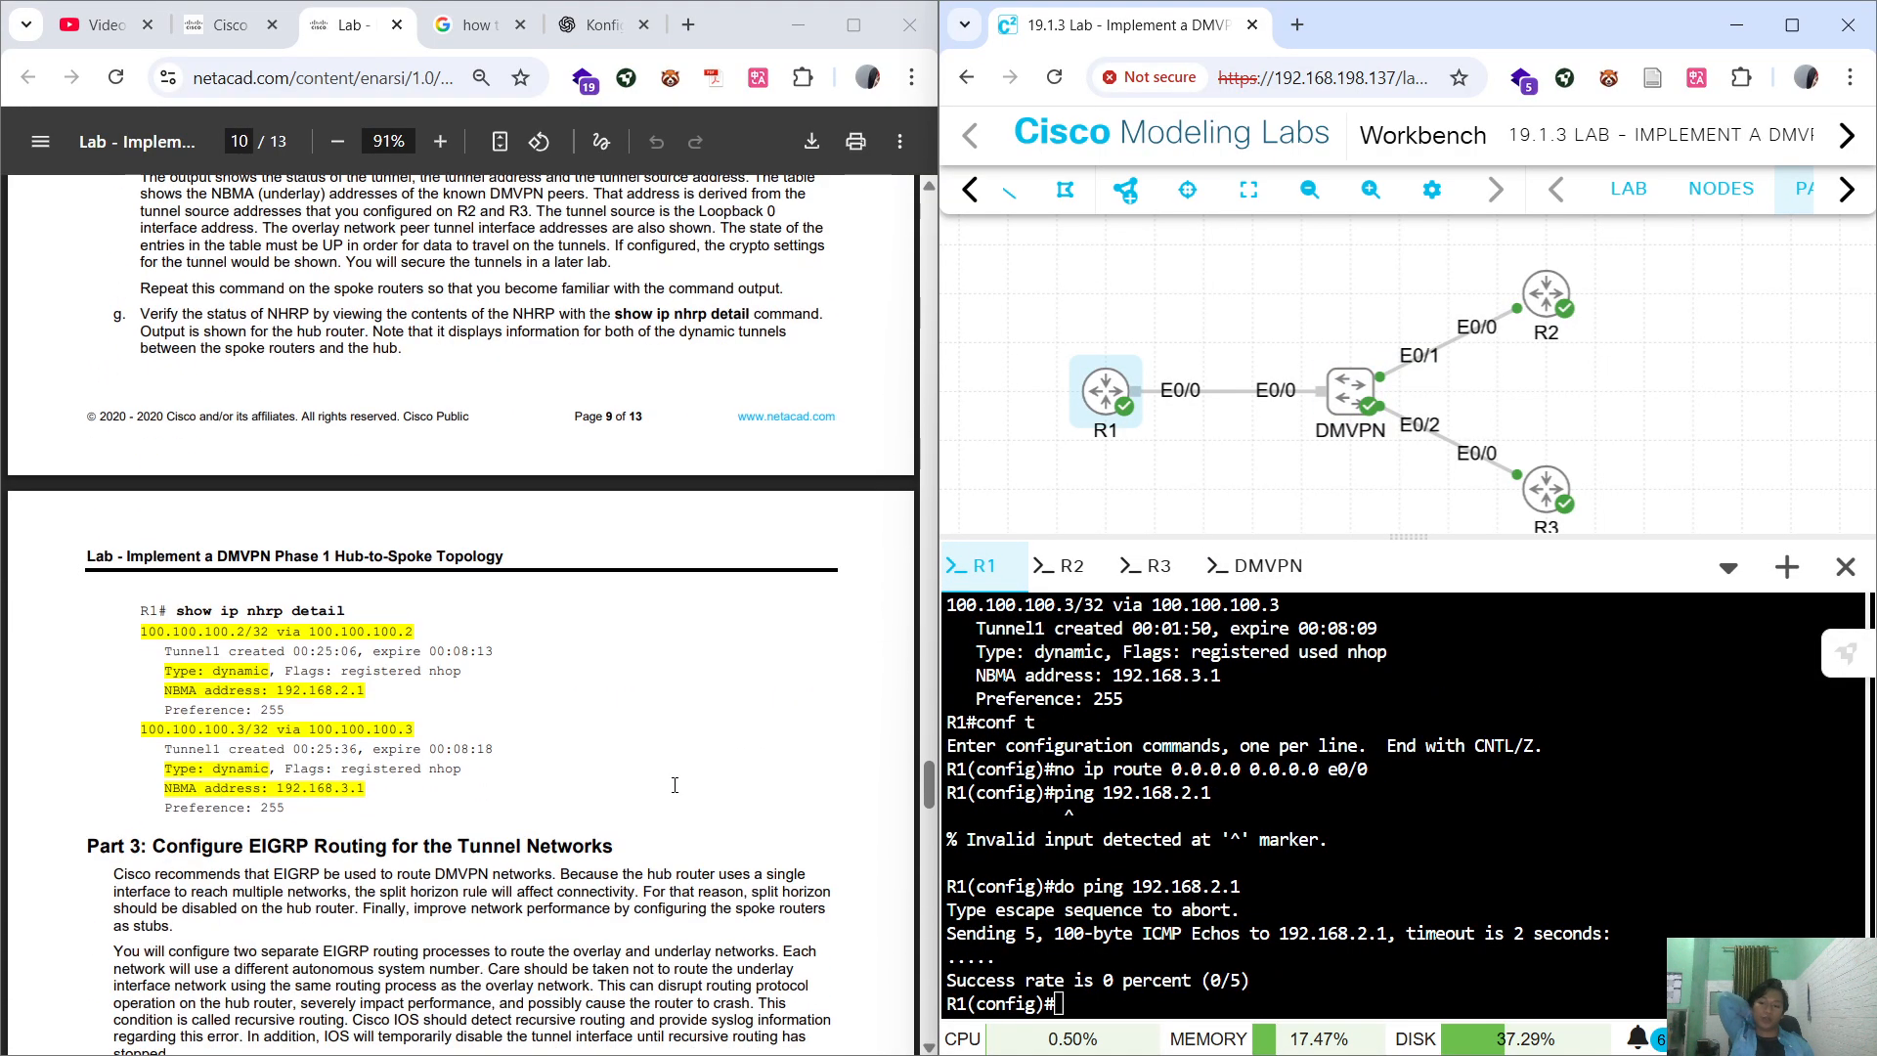
scroll(675, 785, "up", 5)
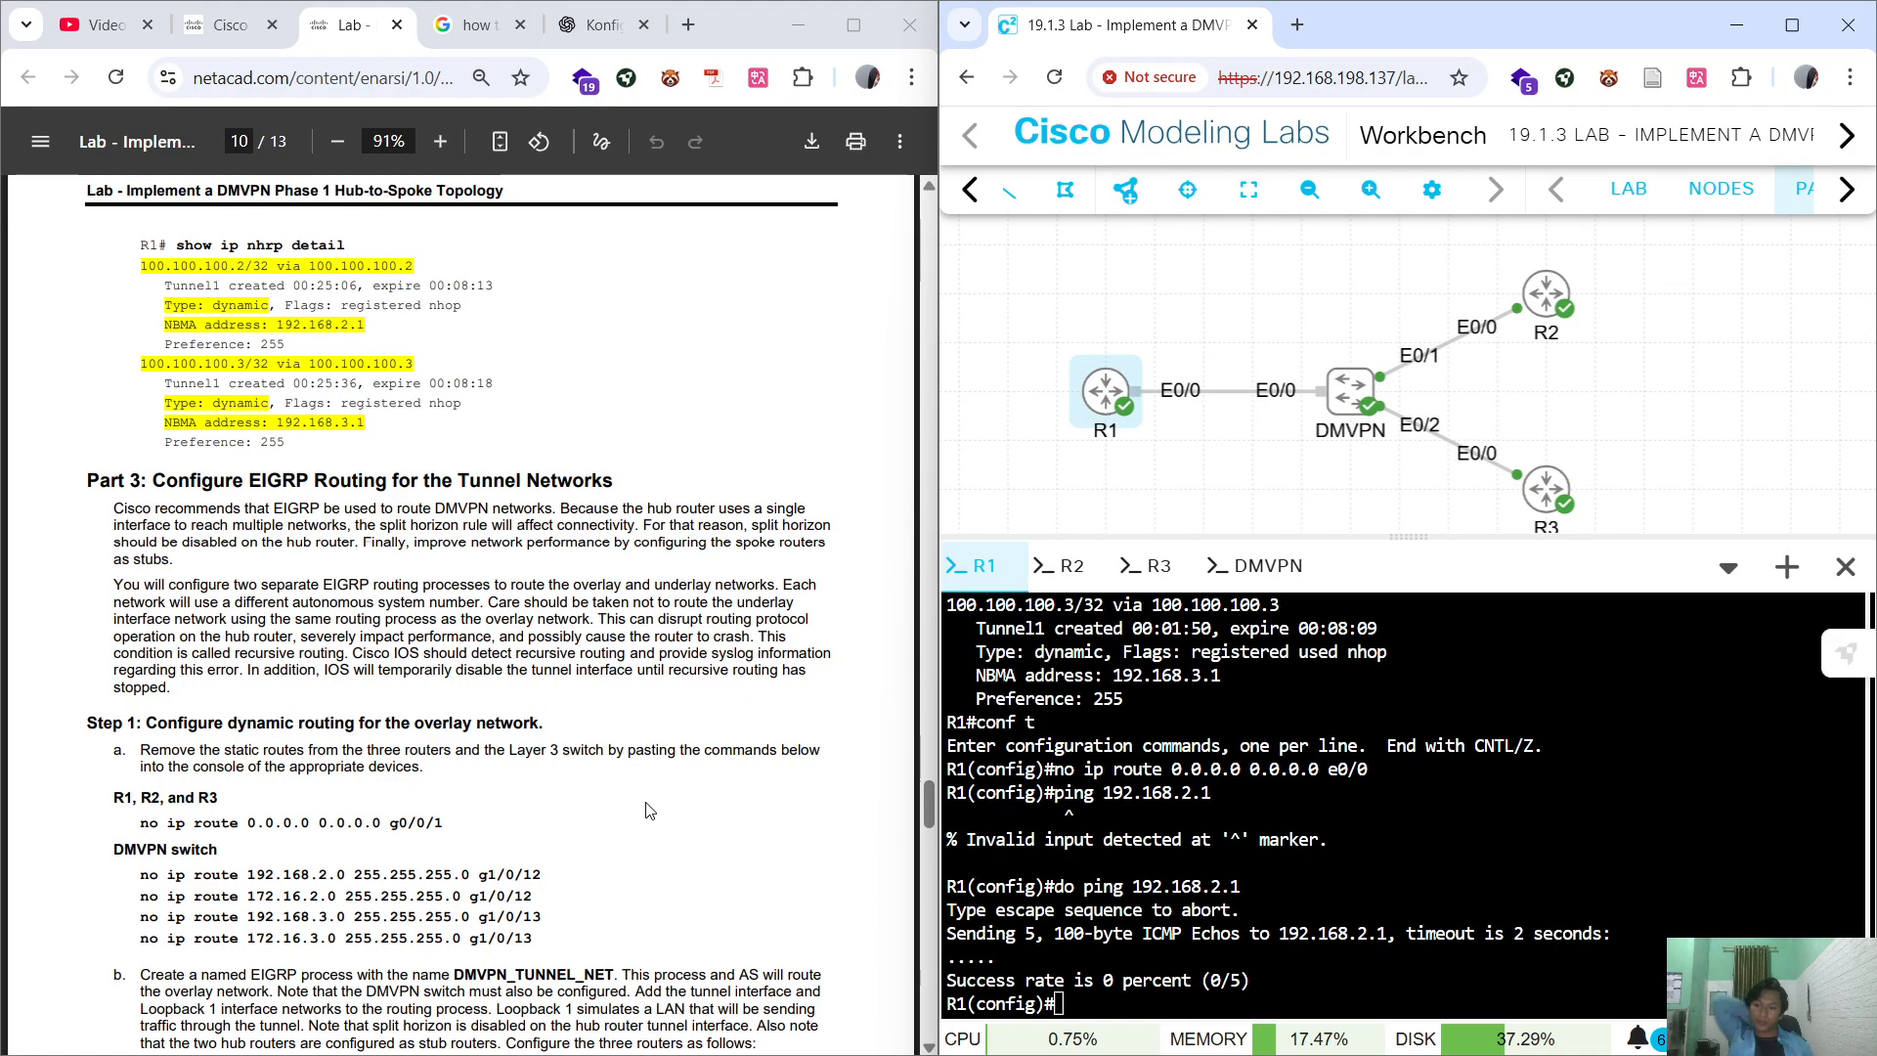
scroll(562, 744, "down", 5)
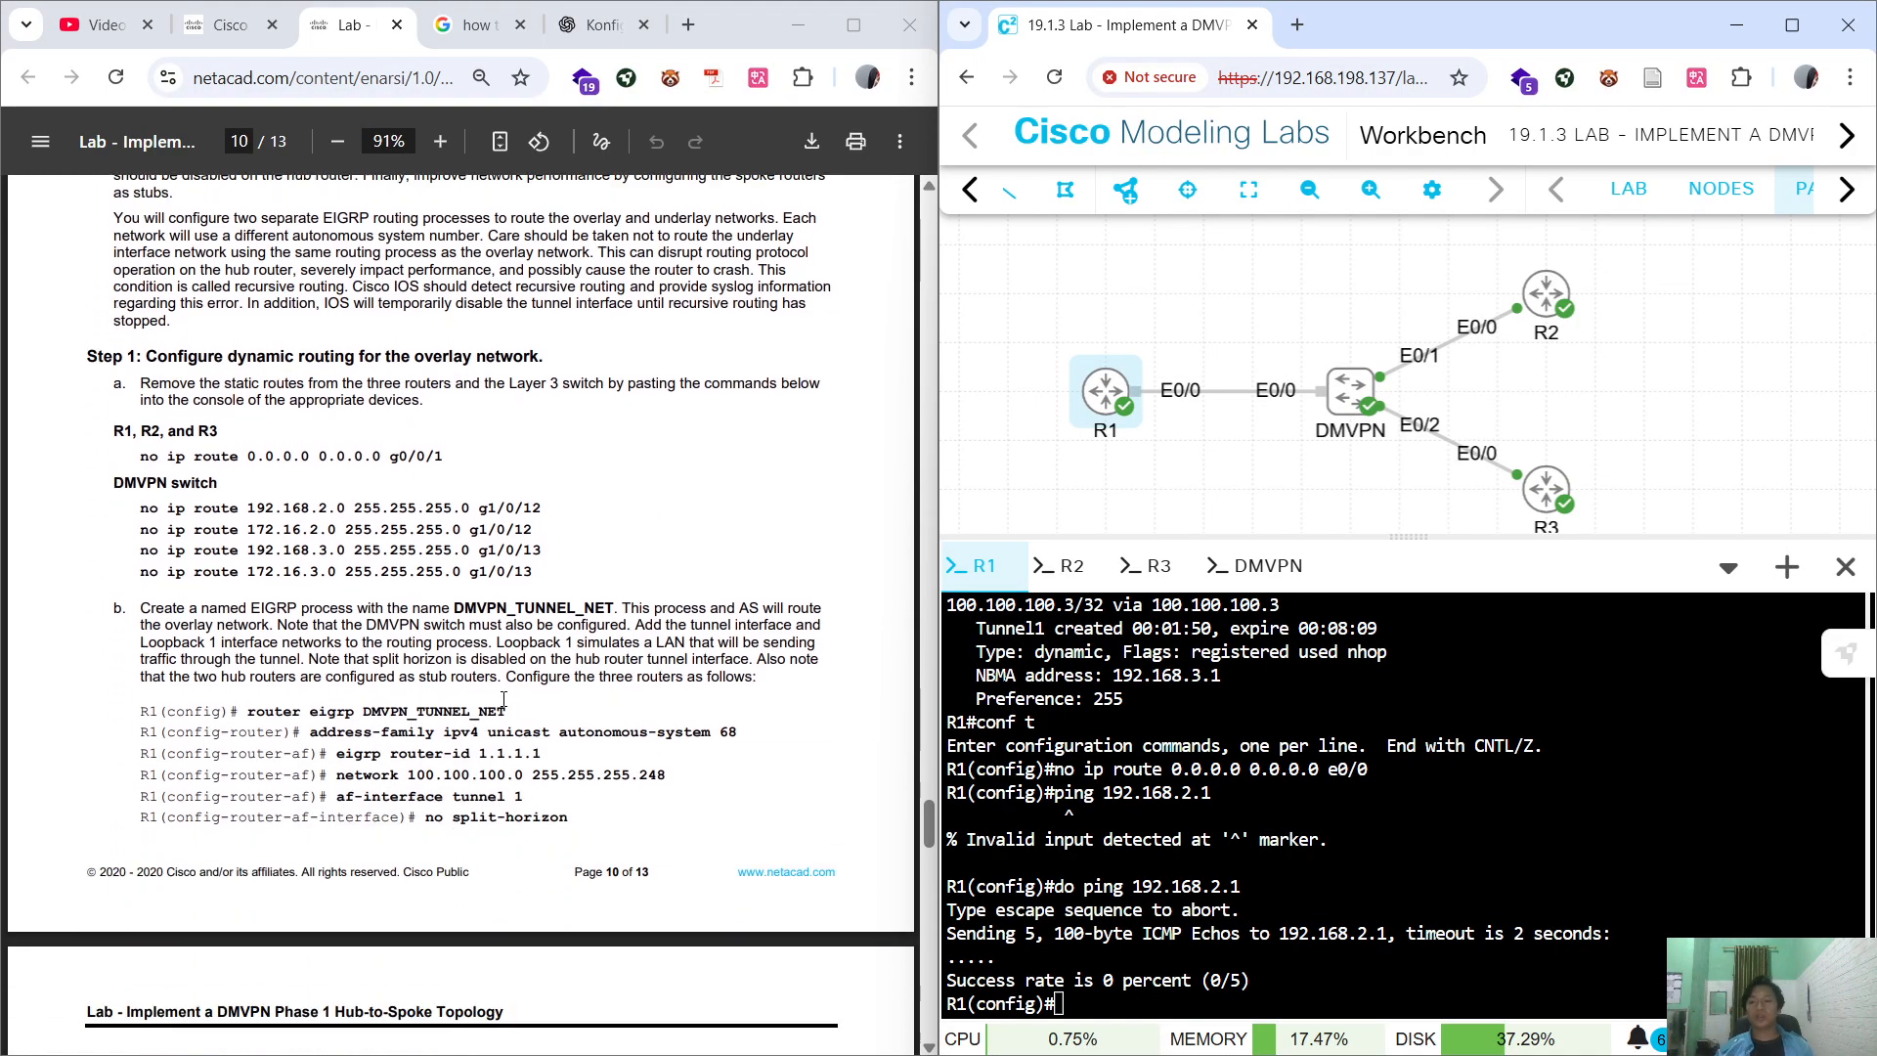
left_click(1263, 565)
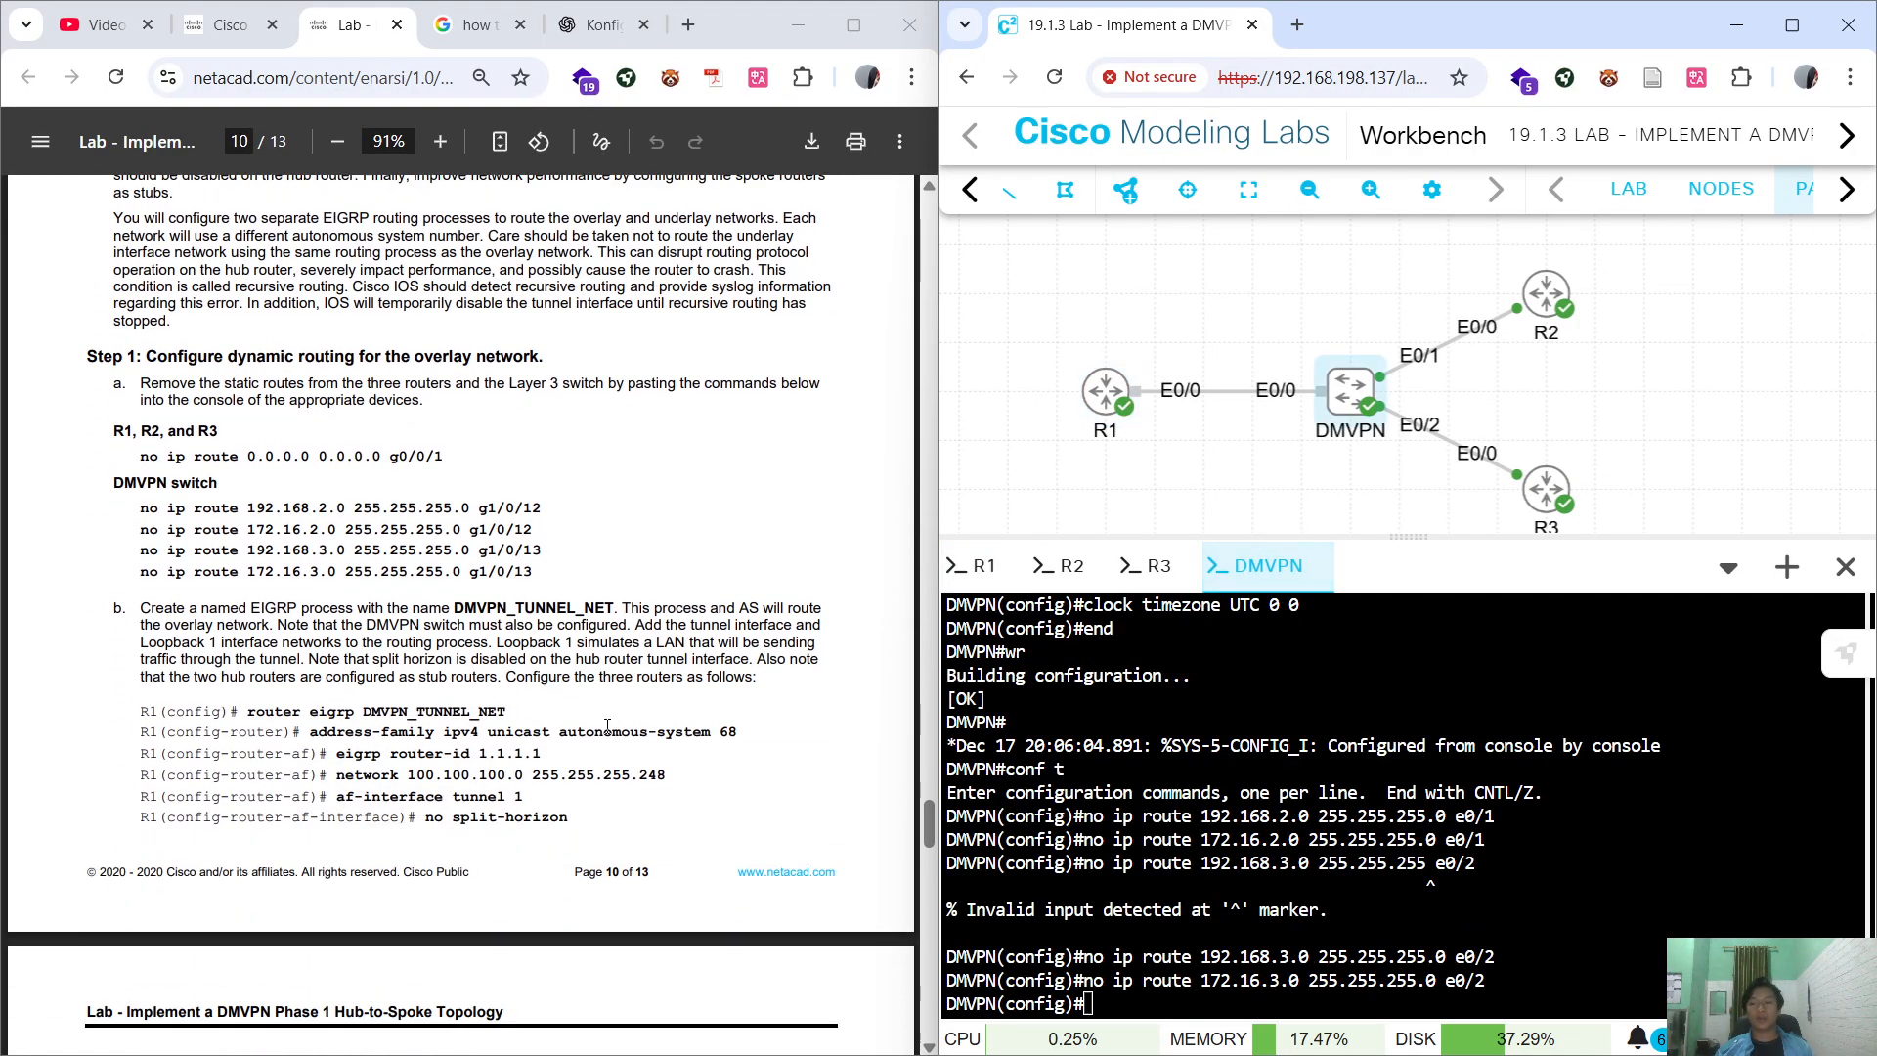
scroll(304, 578, "down", 1)
left_click_drag(248, 589, 518, 588)
key("ctrl+c")
left_click(584, 569)
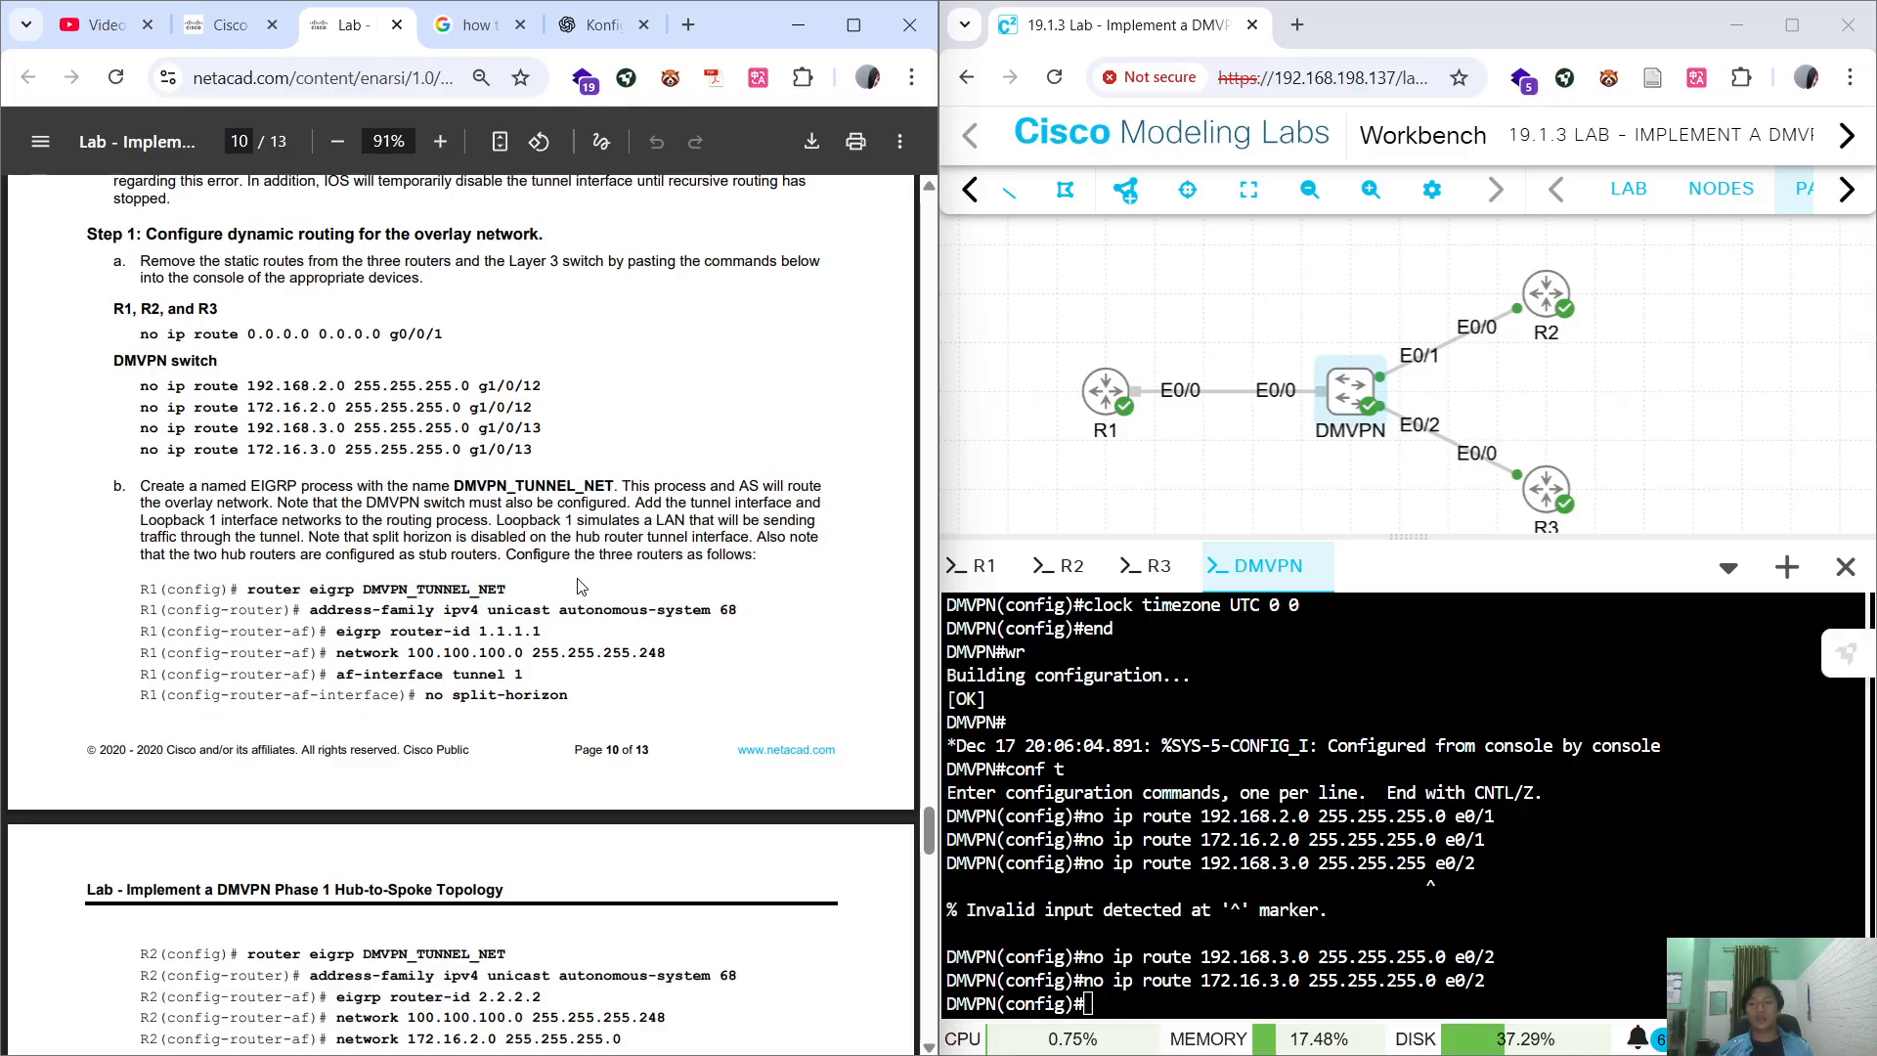
left_click(977, 565)
key("ctrl+v")
key("Return")
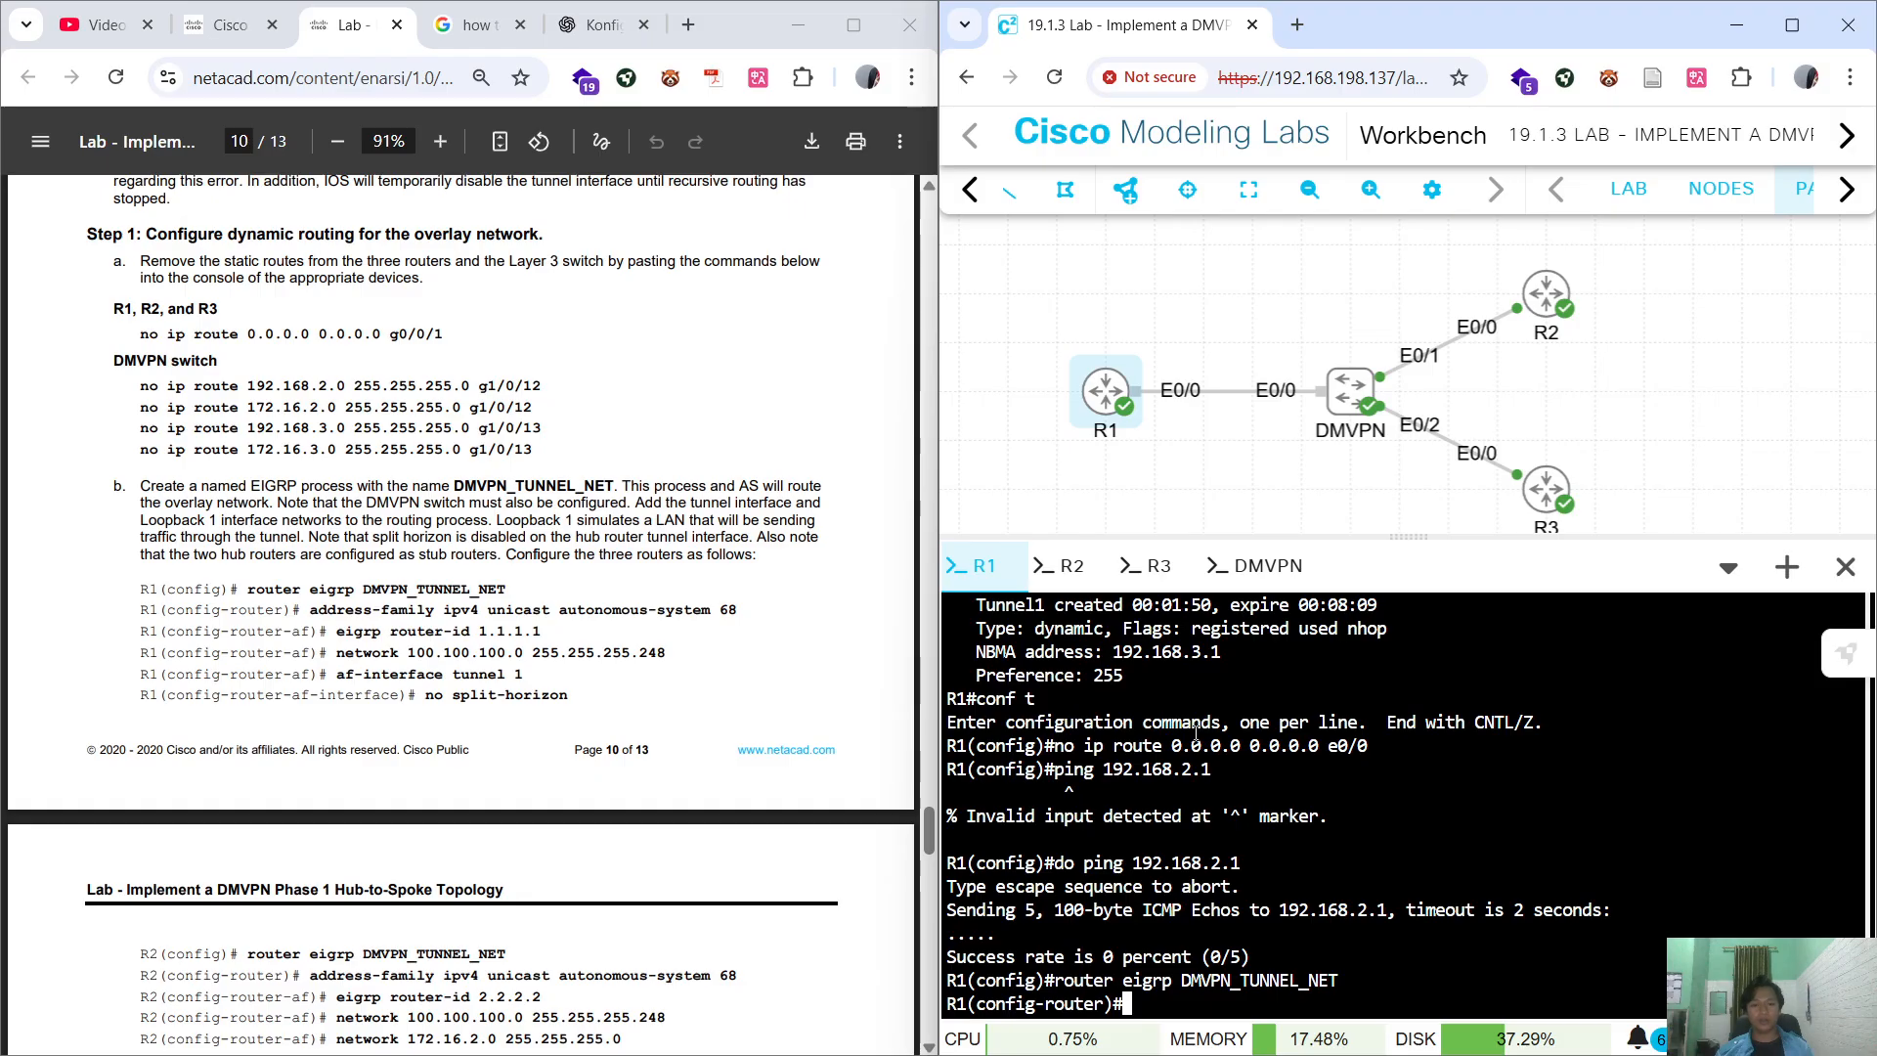
In R1's EIGRP process, enter the IPv4 unicast address family for autonomous system 68.
left_click_drag(308, 609, 744, 597)
key("ctrl+c")
left_click(1158, 730)
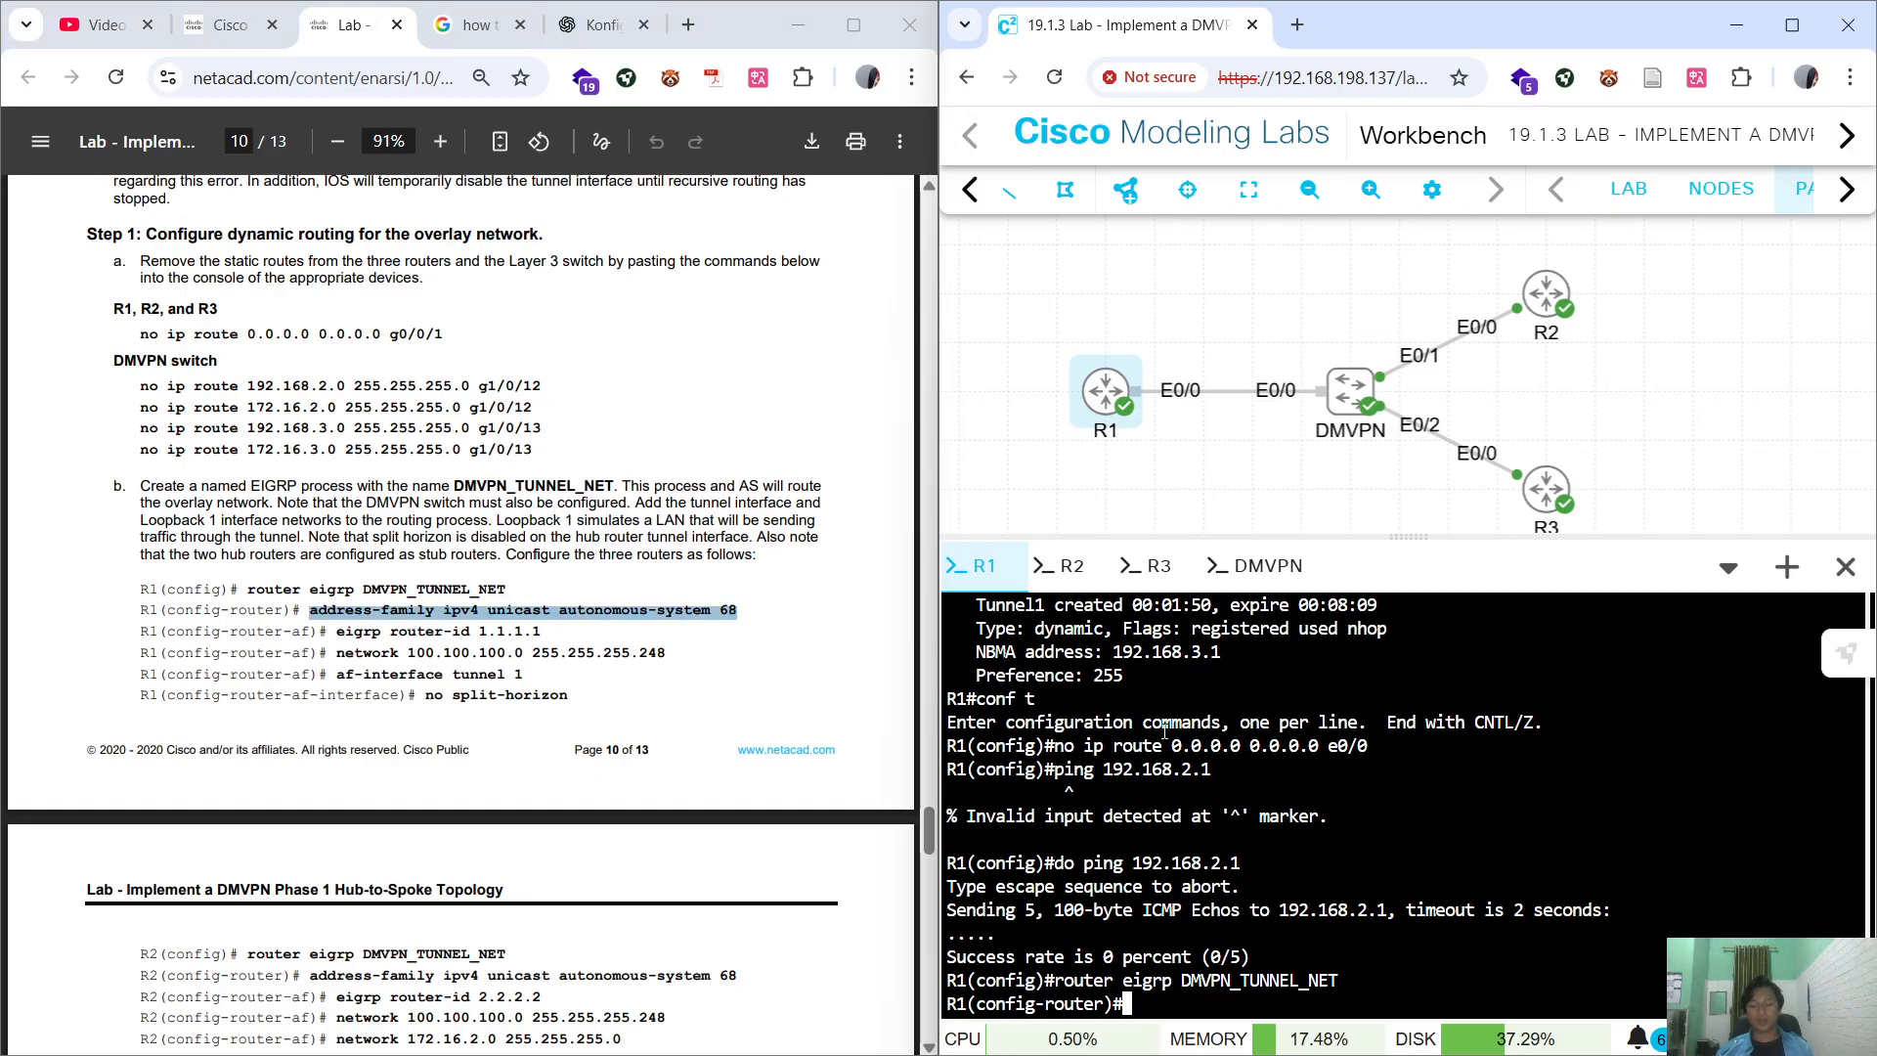
key("ctrl+v")
key("Return")
Set the EIGRP router ID to 1.1.1.1 in R1's address family, following the lab document.
left_click(428, 645)
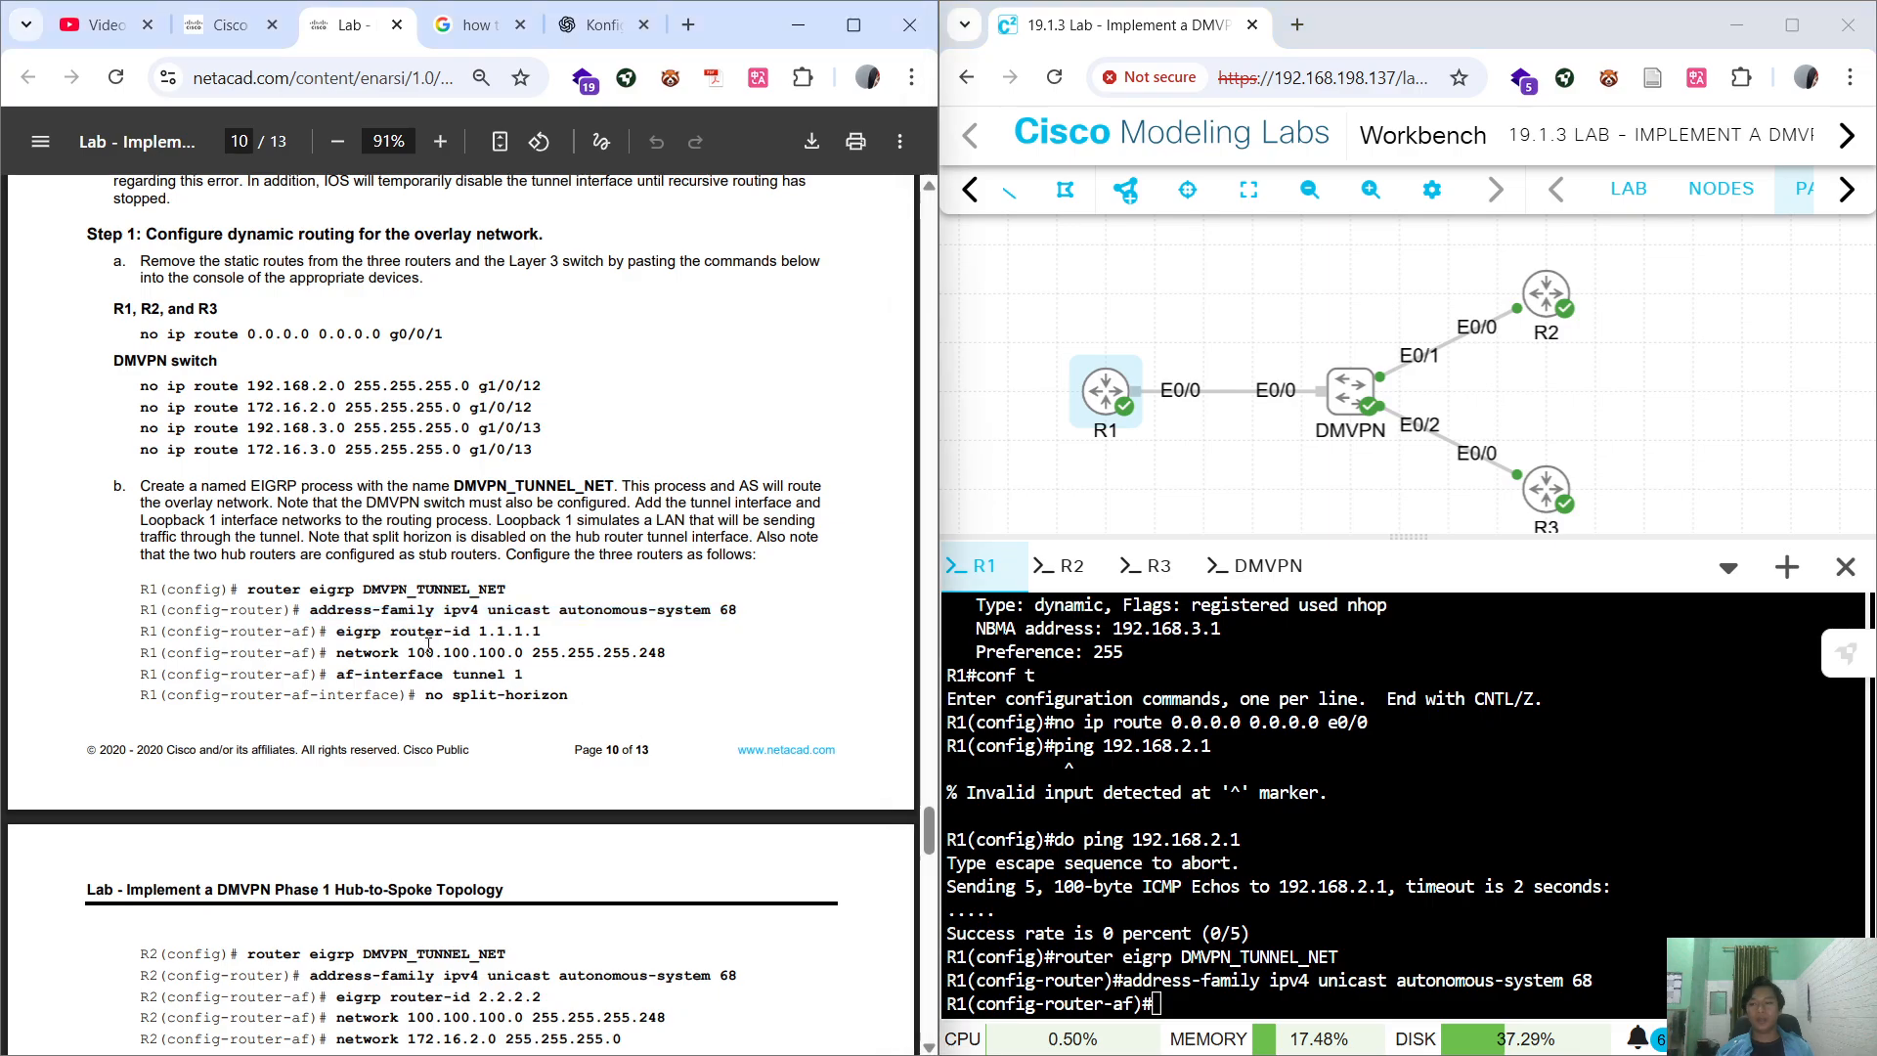
left_click_drag(343, 634, 553, 608)
left_click(439, 633)
left_click_drag(343, 635, 550, 608)
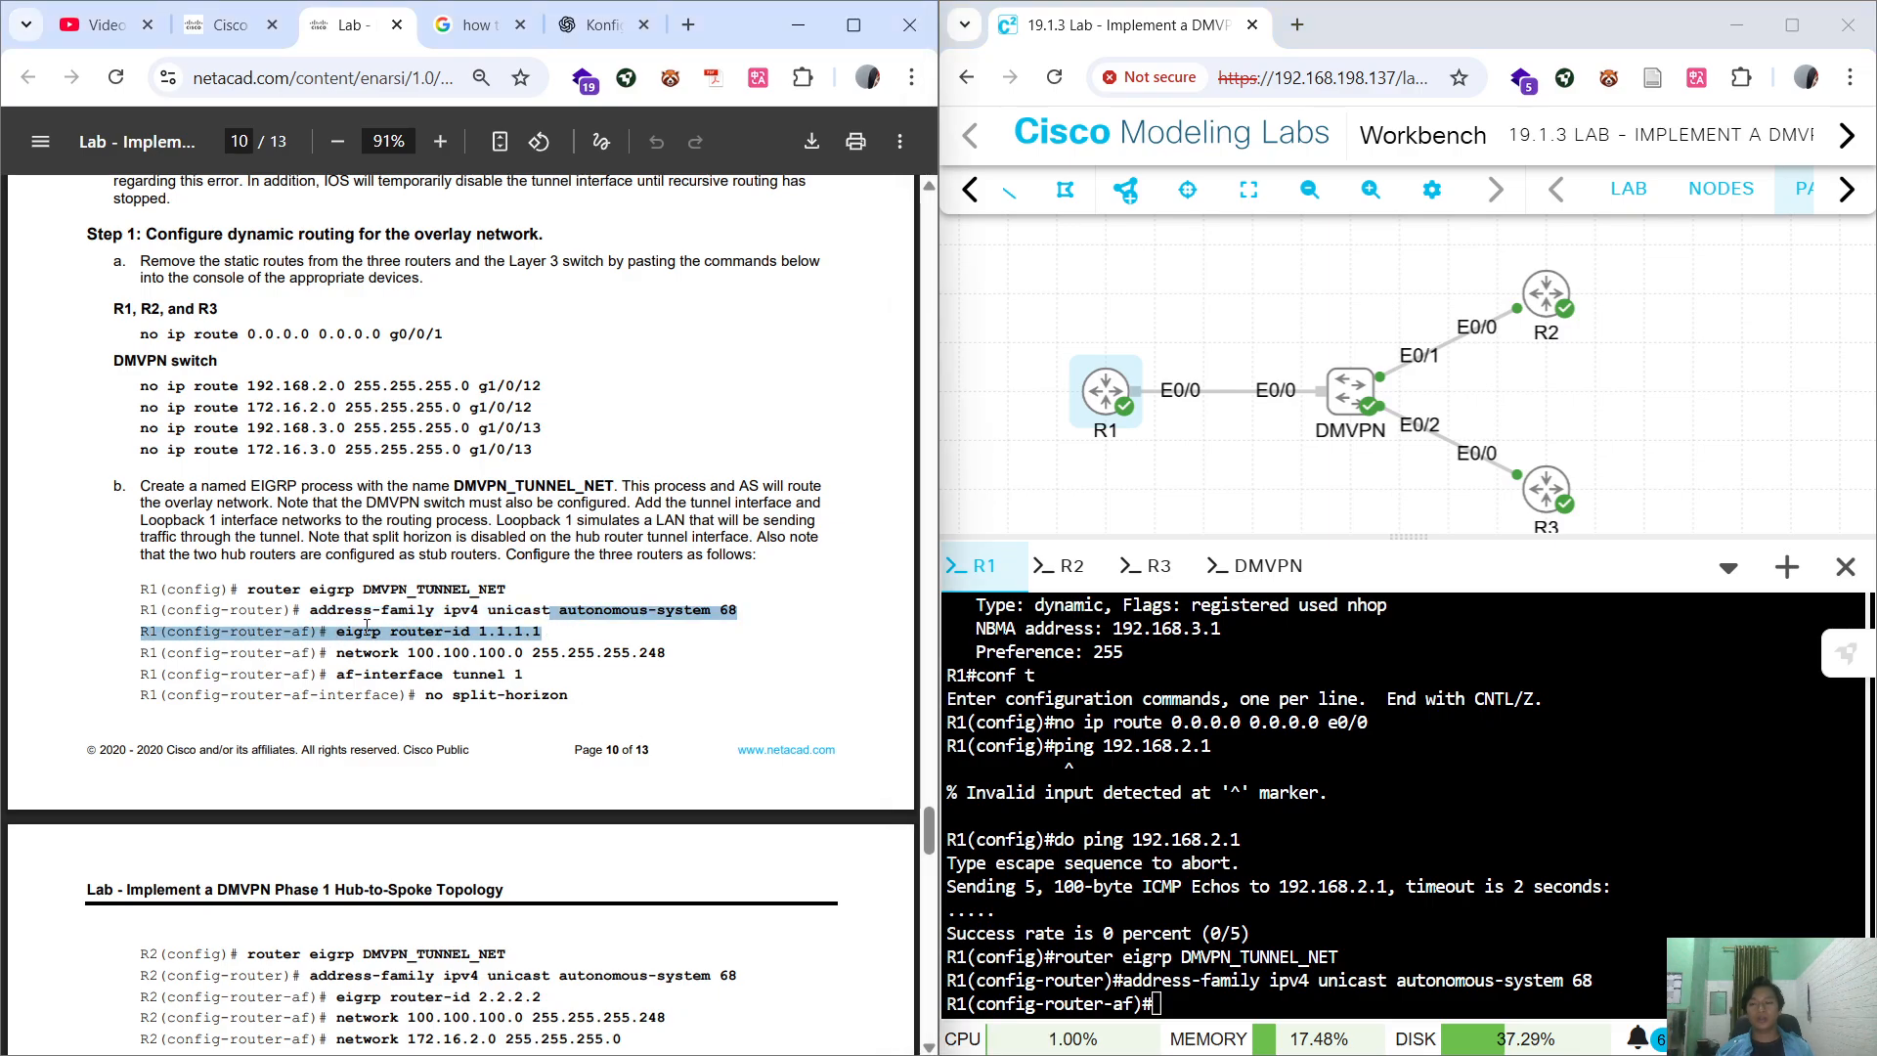
left_click(348, 638)
left_click_drag(347, 635, 541, 634)
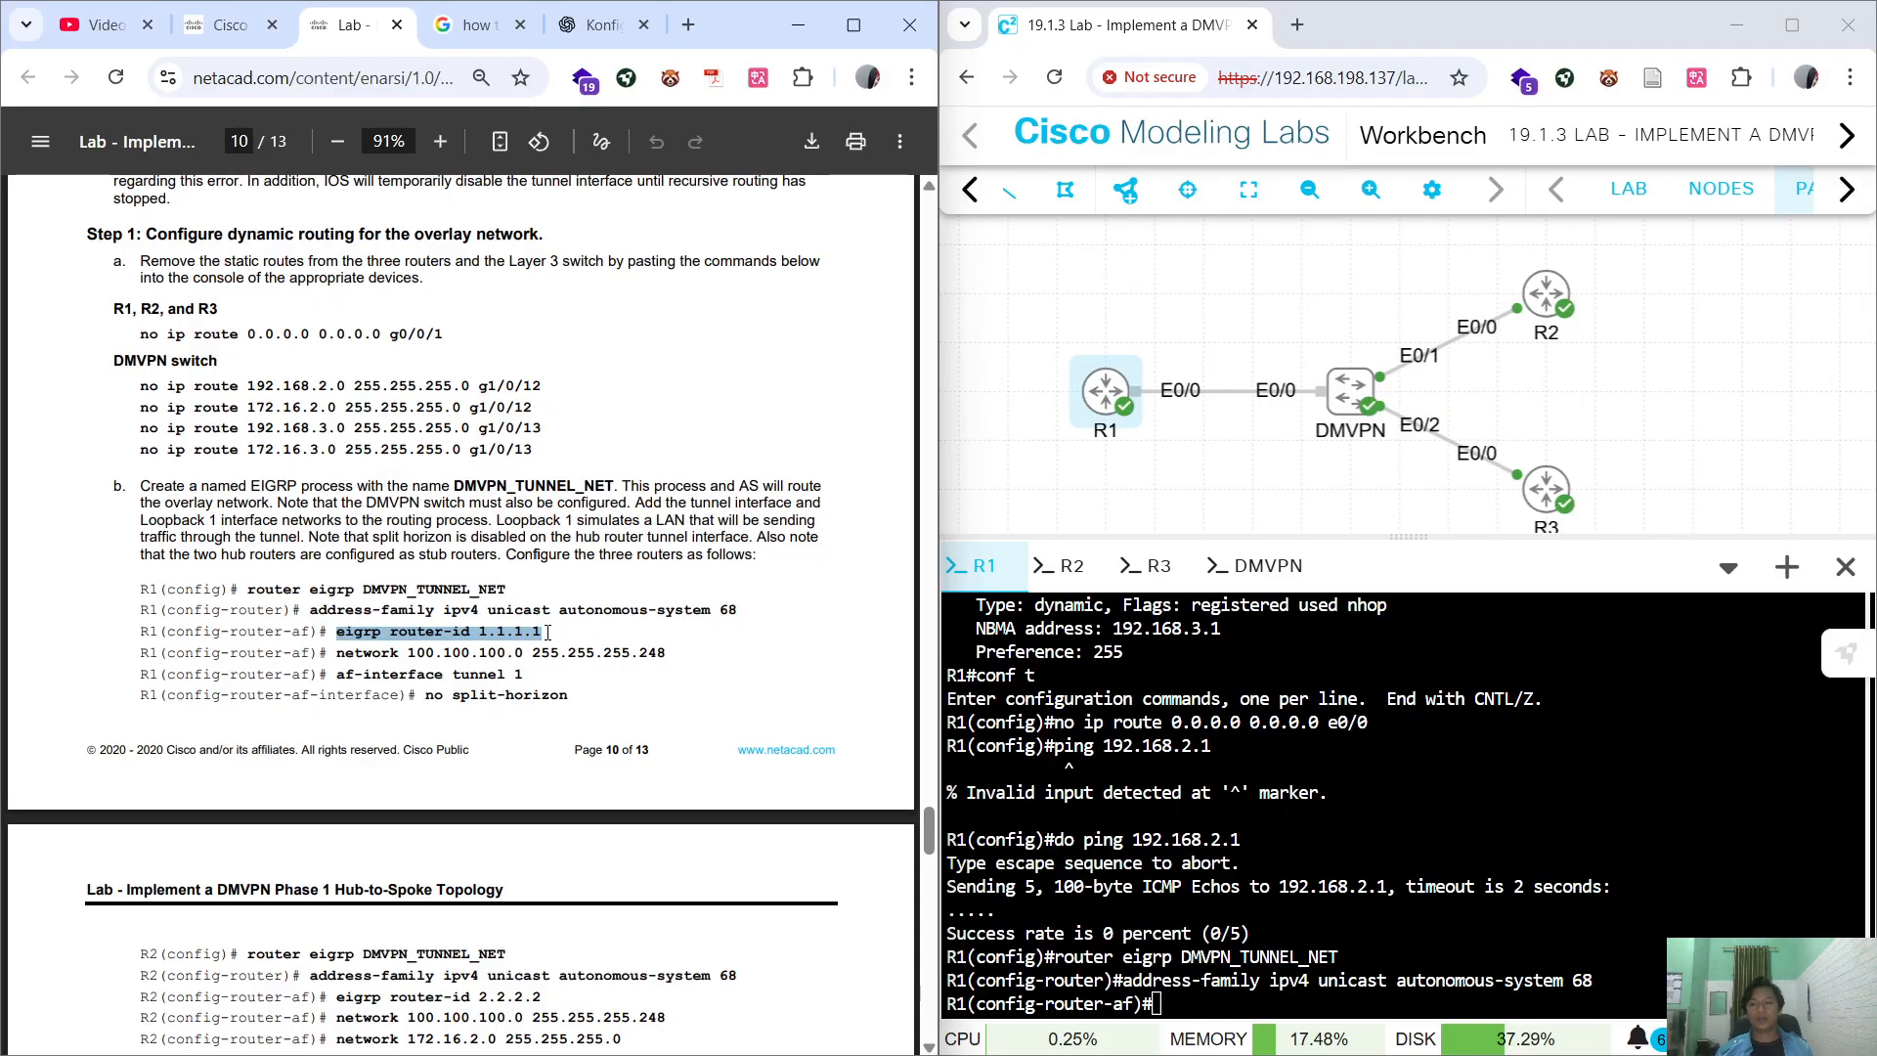
left_click(1093, 731)
type("eigrp router-id 1.1.1.1")
key("Return")
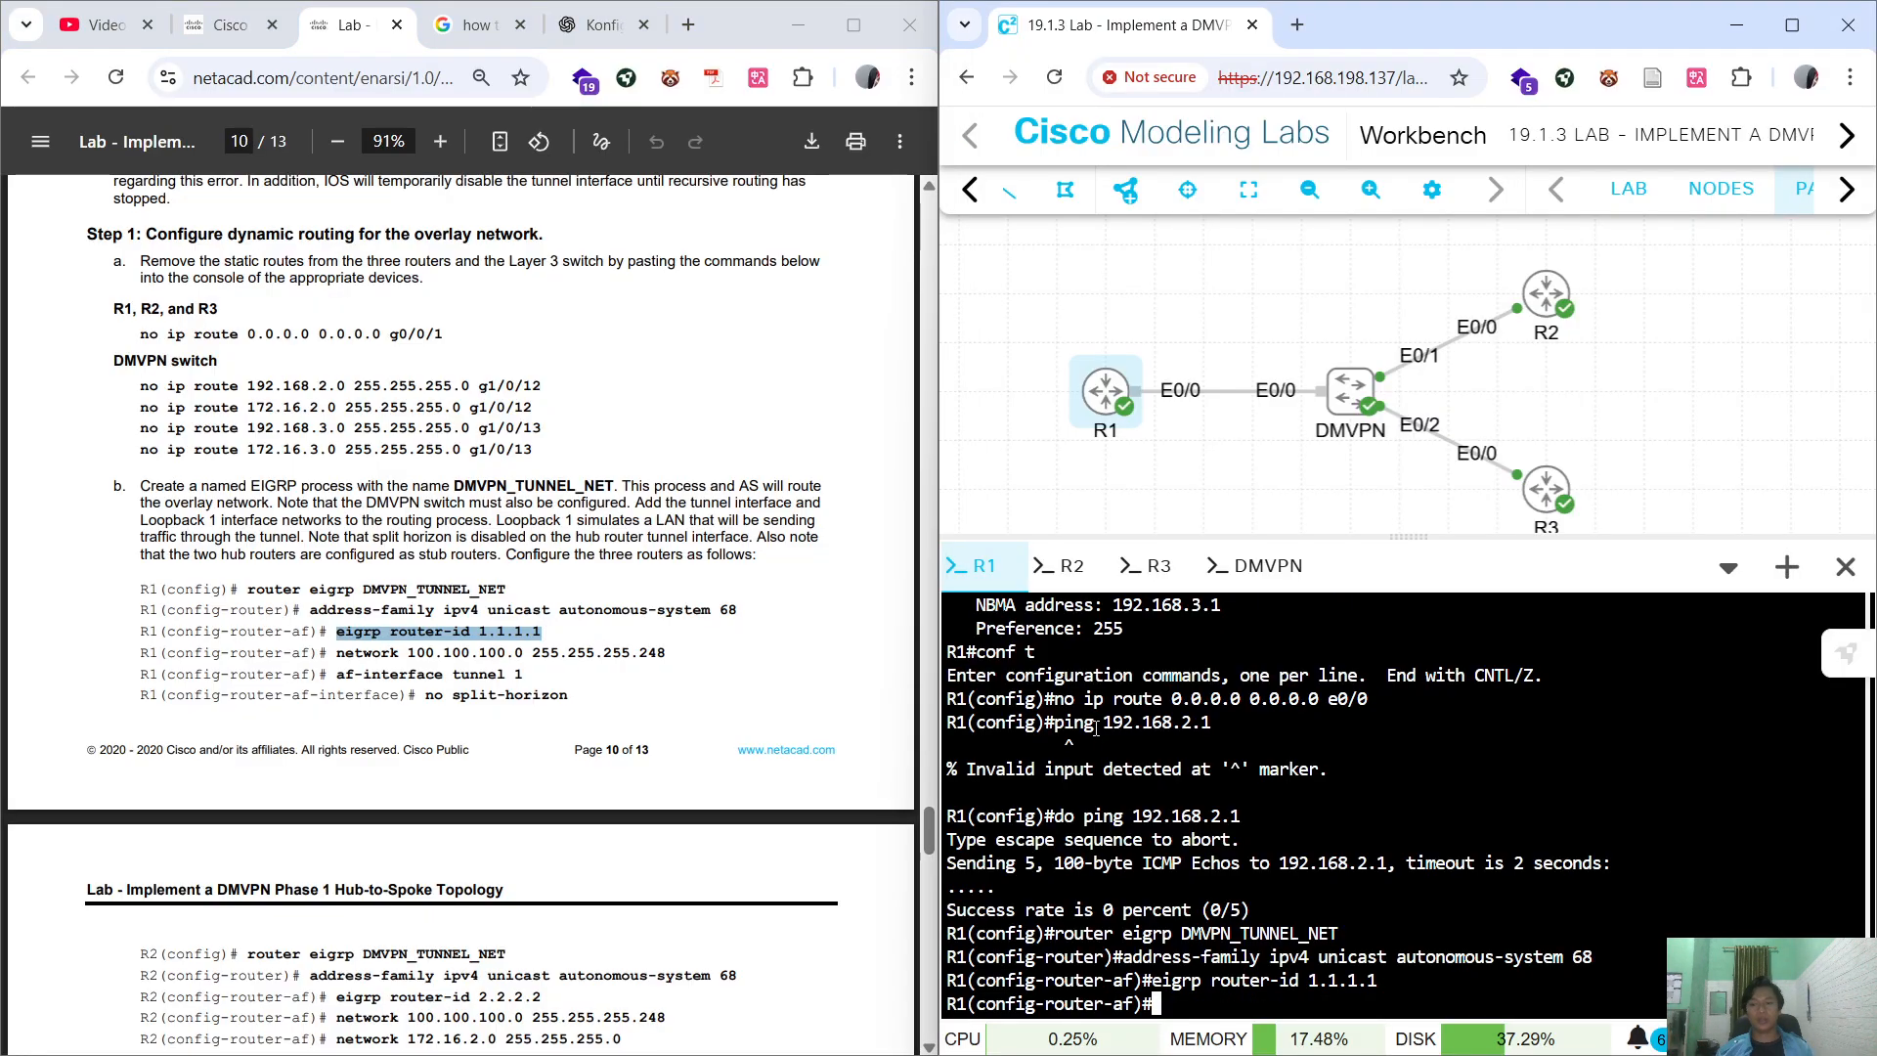
Add network 100.100.100.0 255.255.255.248 from the lab document to R1's EIGRP address family.
left_click_drag(337, 653, 668, 652)
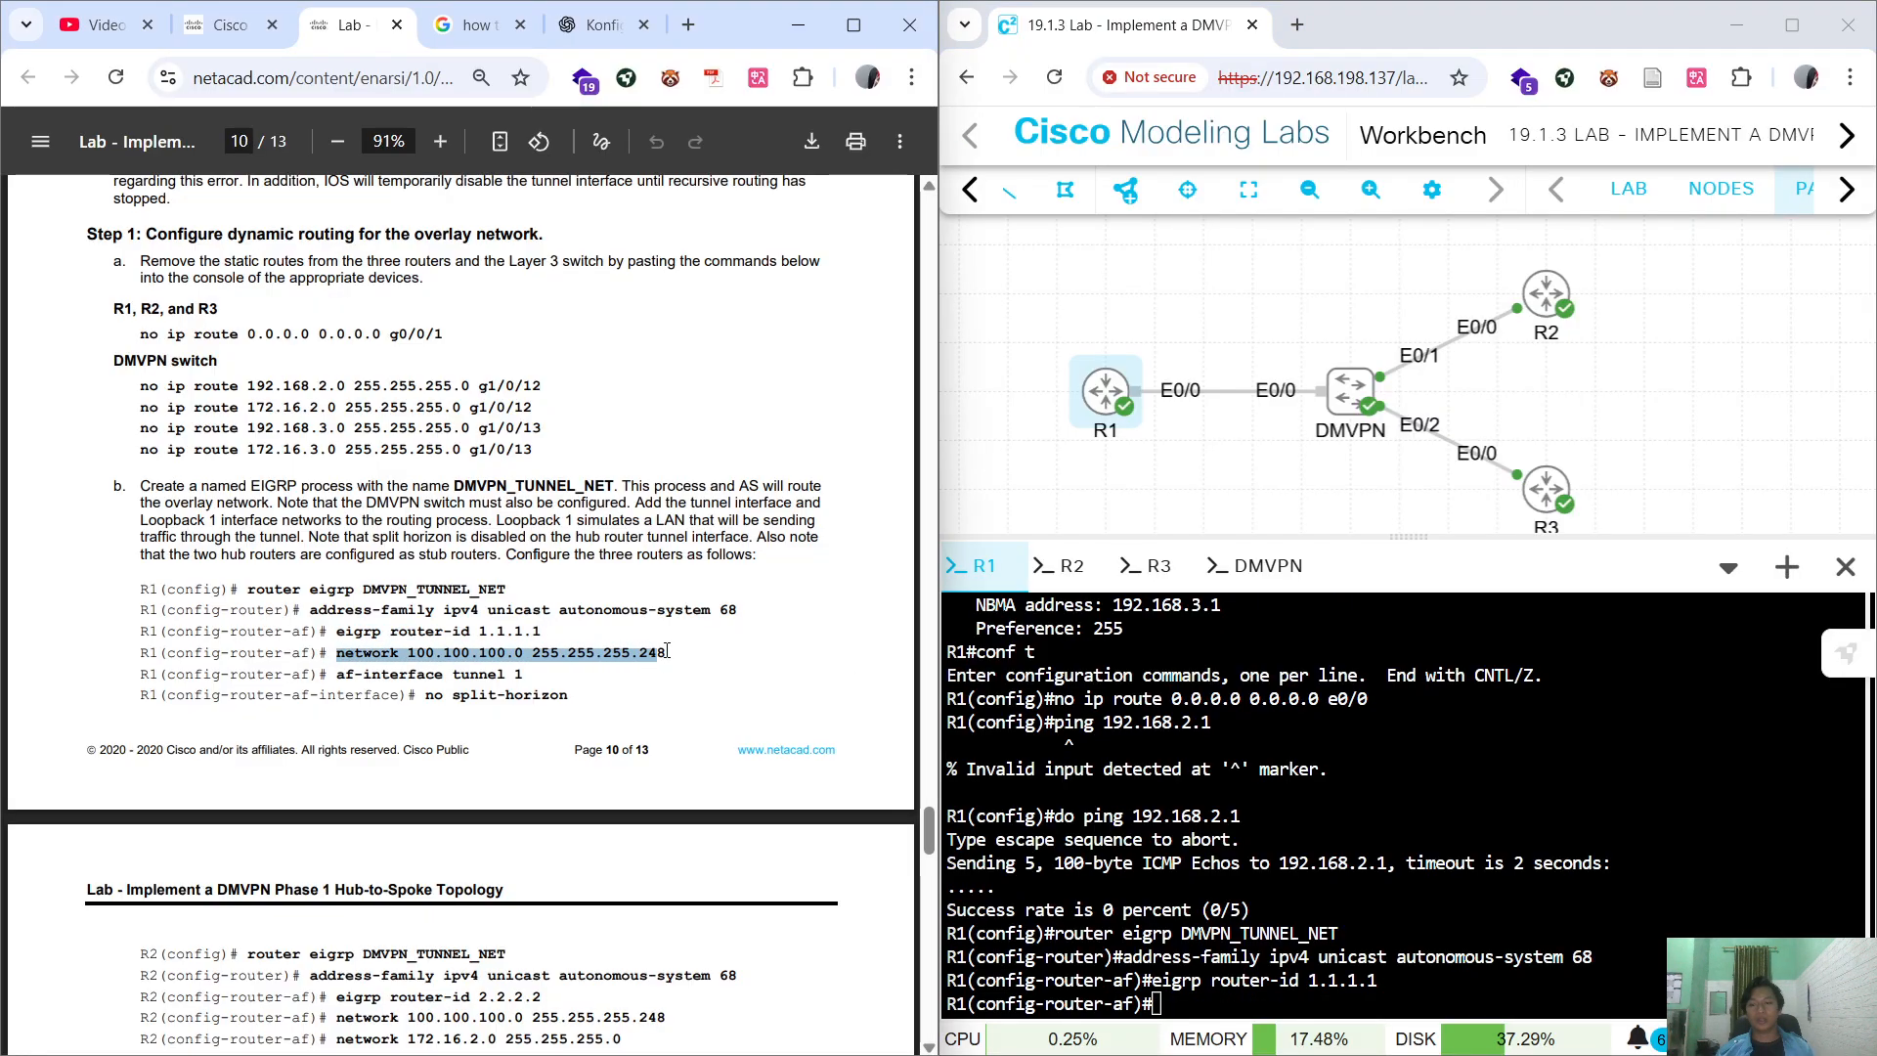